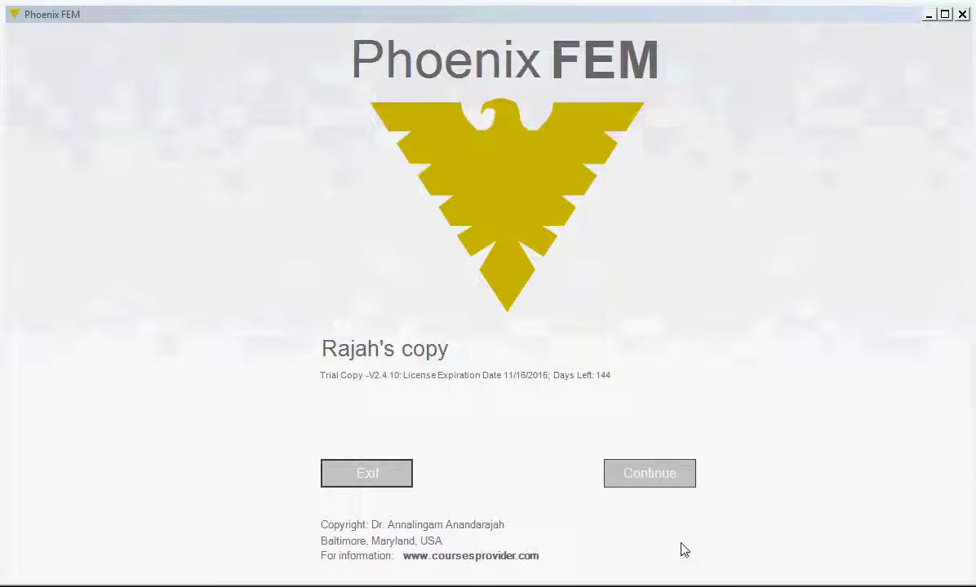
- Open the first-job preprocessing form for general use
left_click(652, 479)
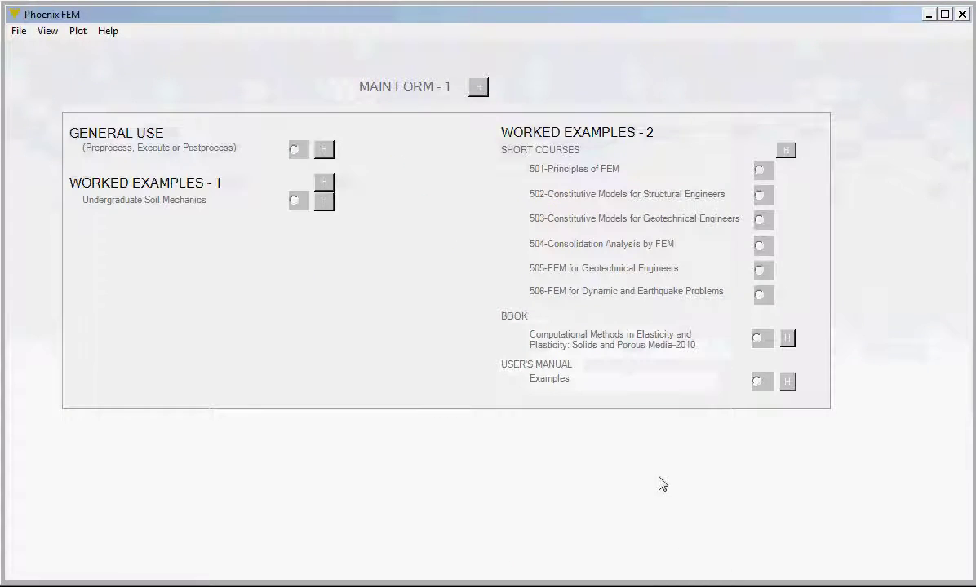
left_click(295, 151)
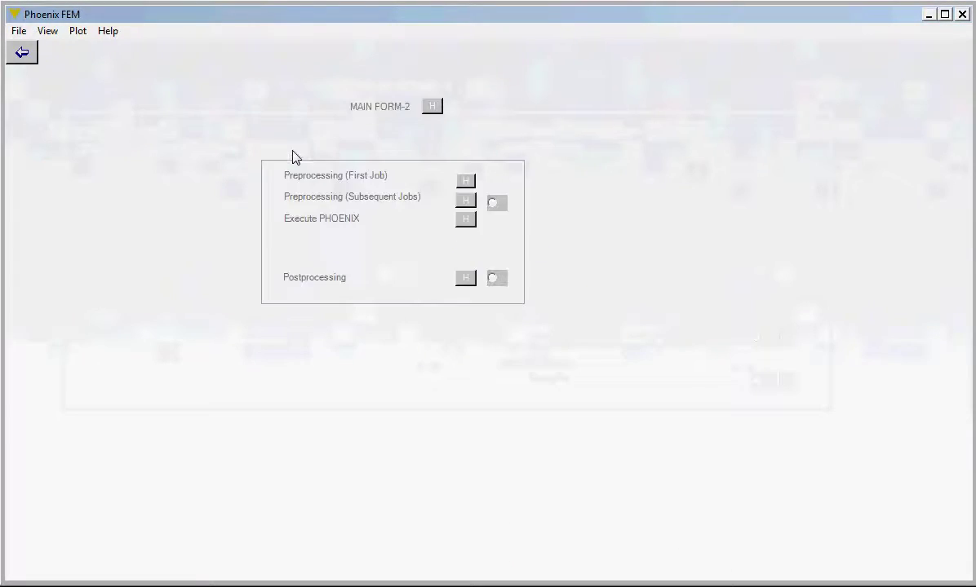
left_click(494, 205)
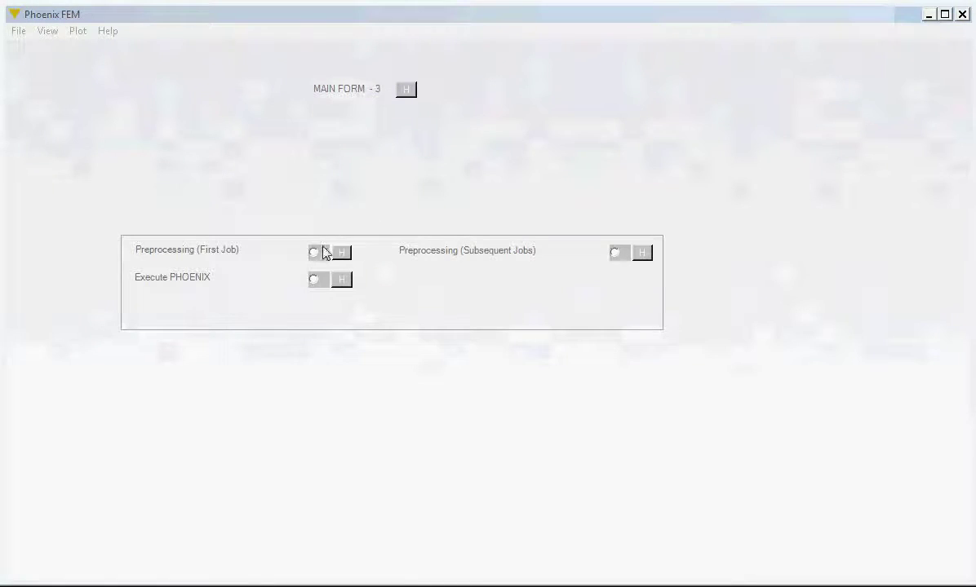
left_click(314, 254)
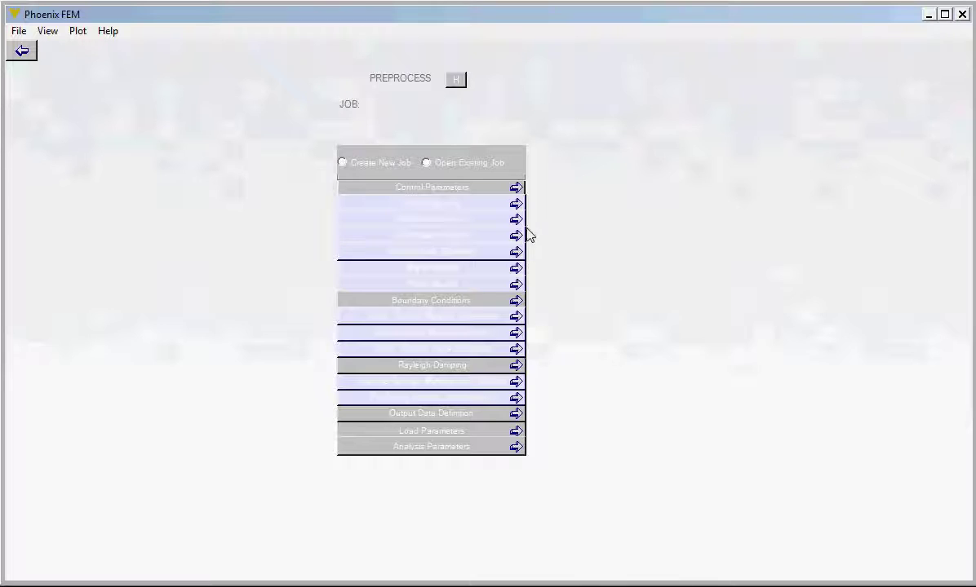
- Create a new job saved as tem1.vb1 in the A300-Converted folder, replacing the existing file
left_click(342, 163)
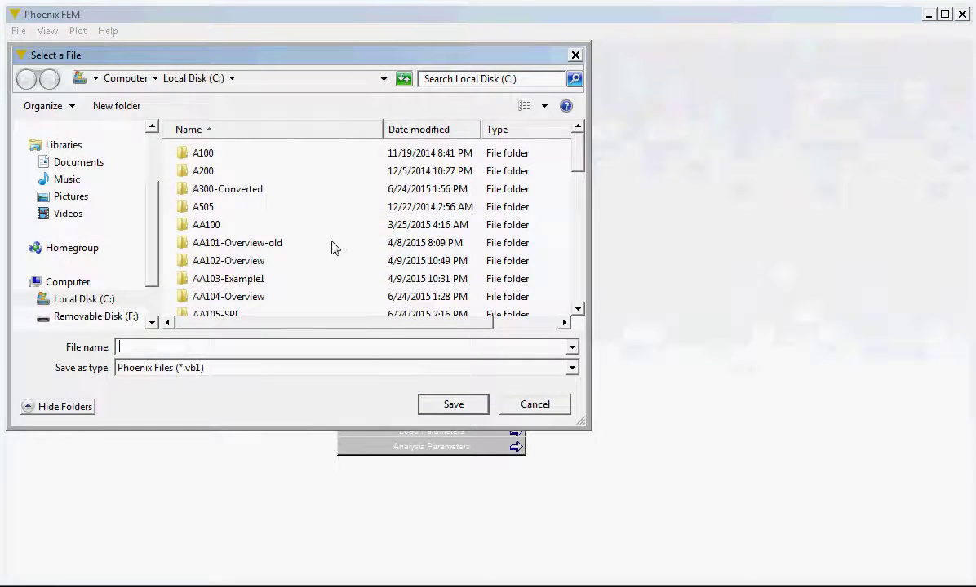
double_click(236, 189)
left_click_drag(578, 161, 577, 299)
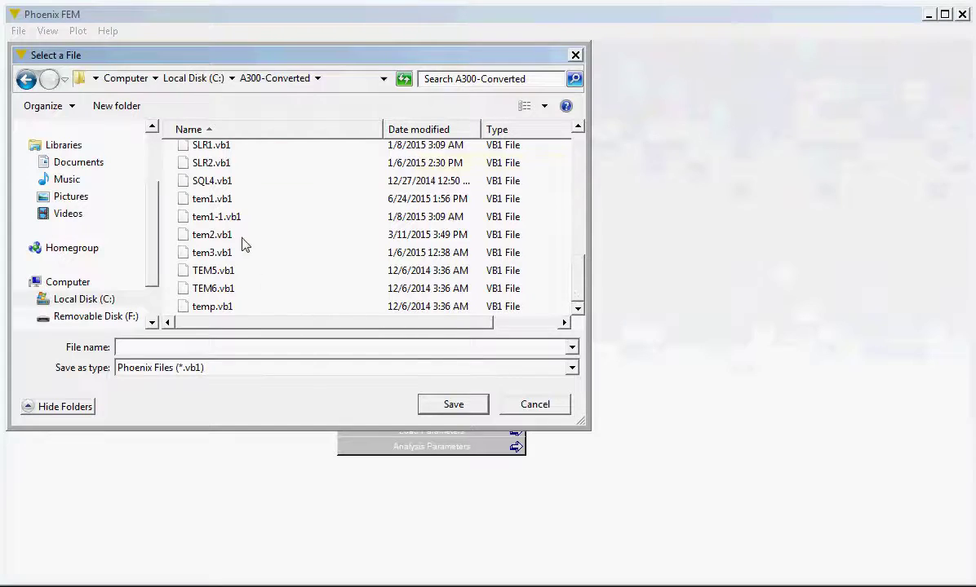
left_click(201, 198)
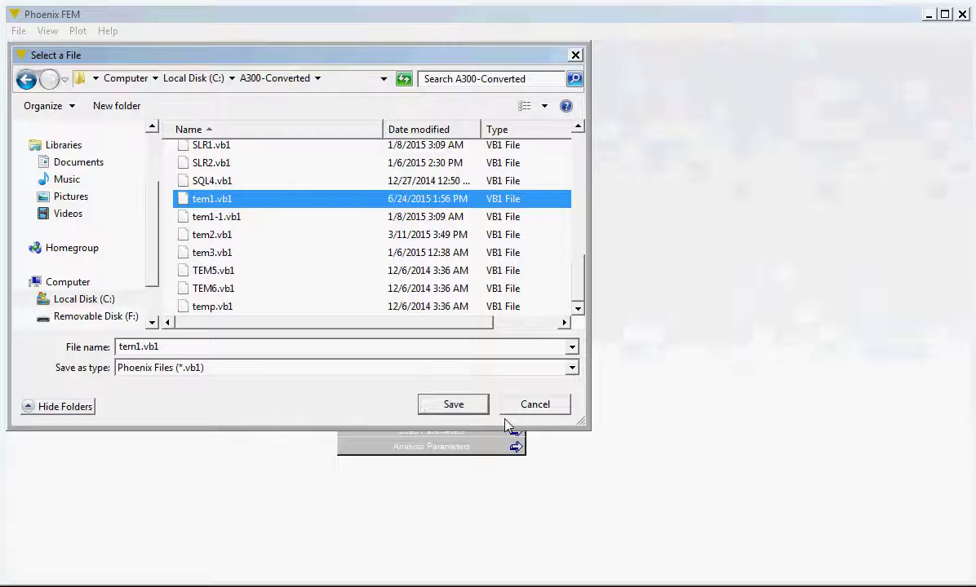
left_click(461, 408)
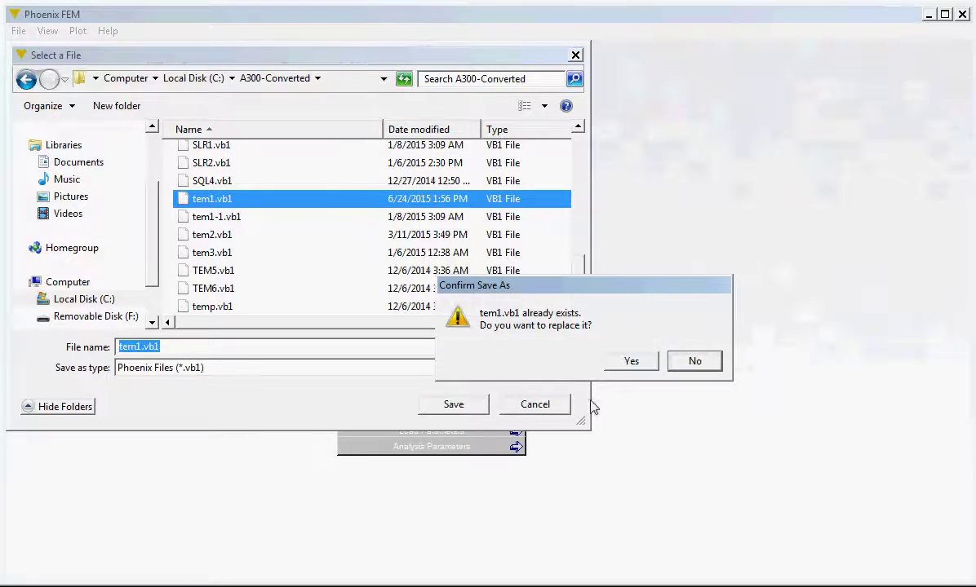
left_click(632, 363)
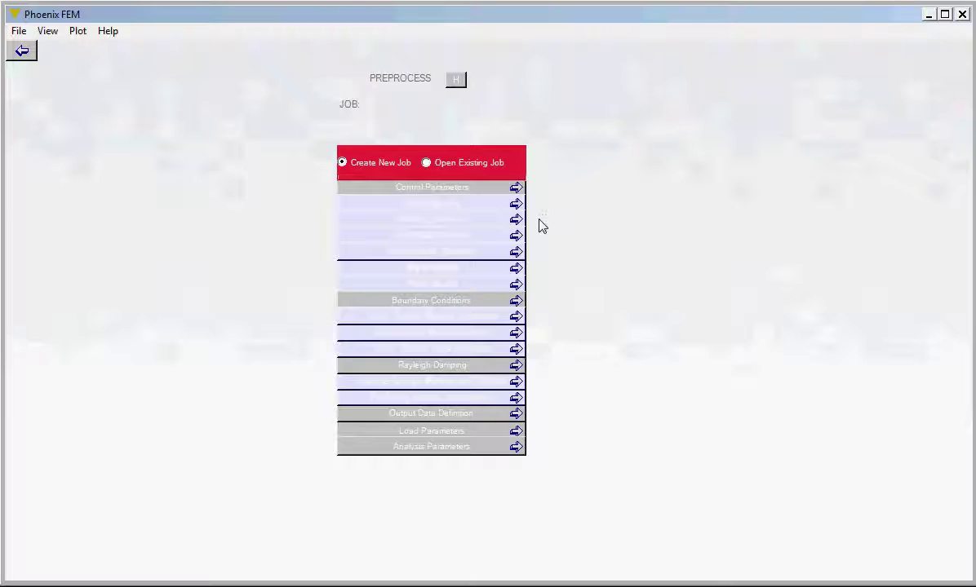
- Set the control parameters to consolidation, saturated material and u-p fully-coupled analysis, with both solid and bending elements used
left_click(481, 193)
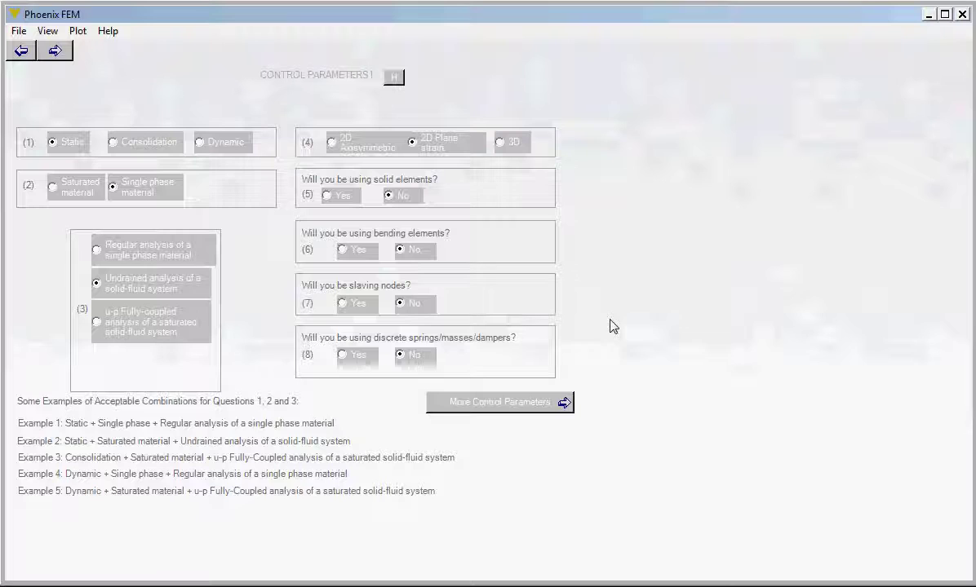
left_click(114, 143)
left_click(54, 192)
left_click(97, 327)
left_click(327, 196)
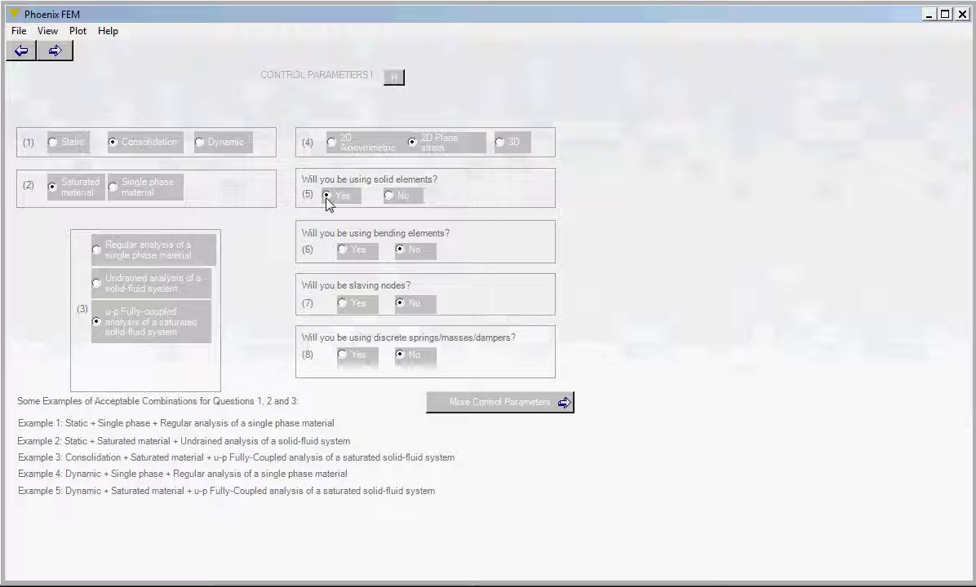
left_click(341, 250)
- In the additional control parameters, set the atmospheric pressure to 100 and the number of material models to 1
left_click(511, 407)
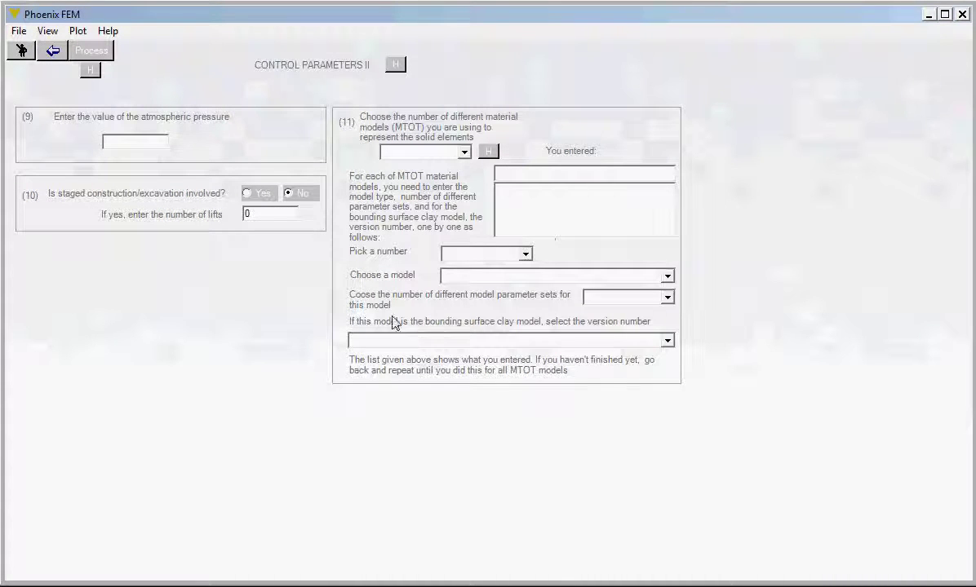
left_click(124, 149)
type("100")
left_click(464, 152)
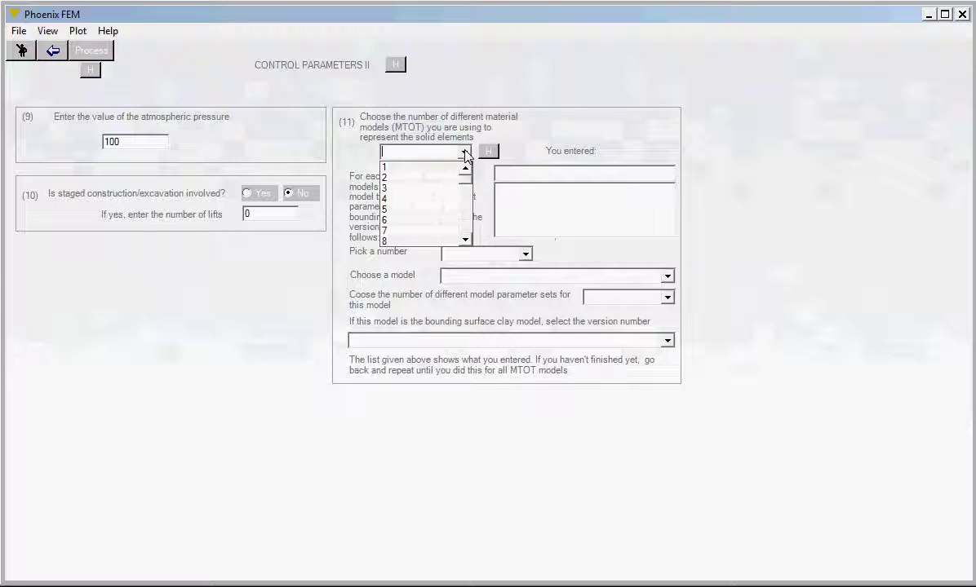
left_click(390, 169)
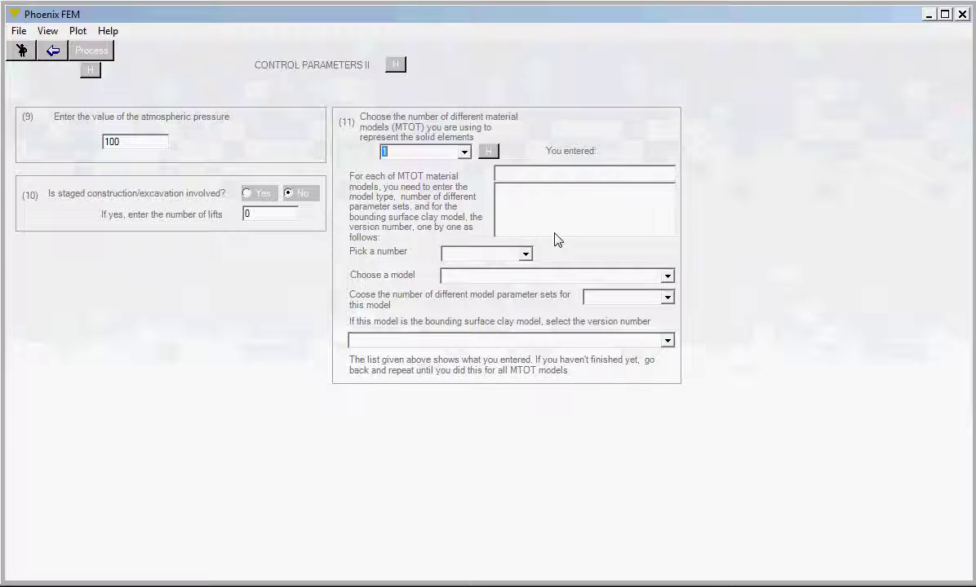
- Define material model 1 as isotropic, linear elasticity with 2 parameter sets
left_click(528, 258)
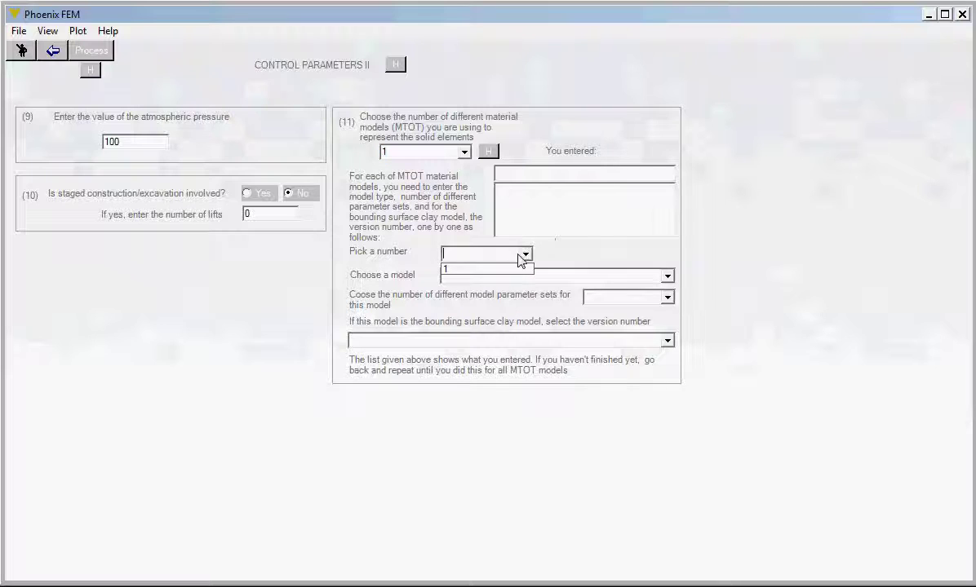
left_click(464, 266)
left_click(667, 277)
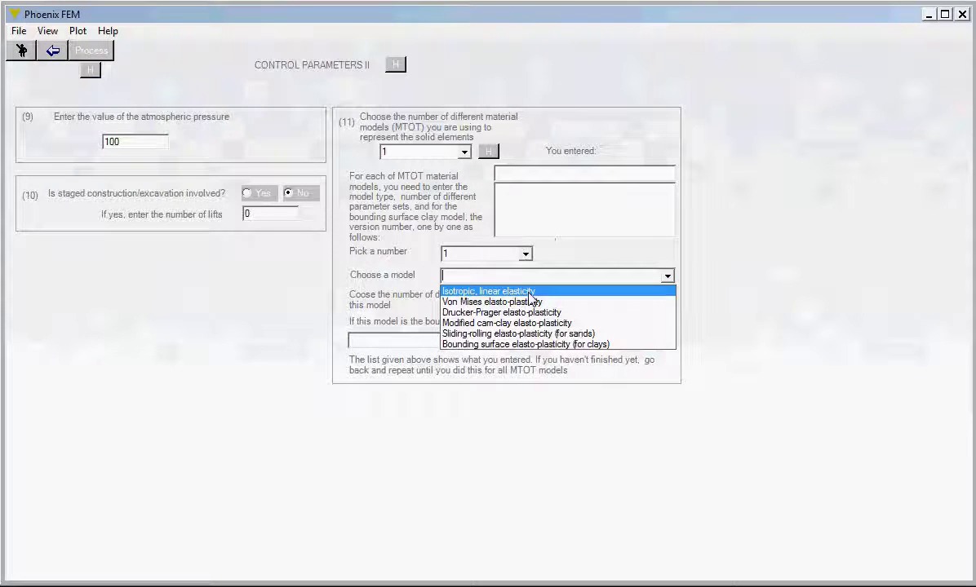
left_click(528, 295)
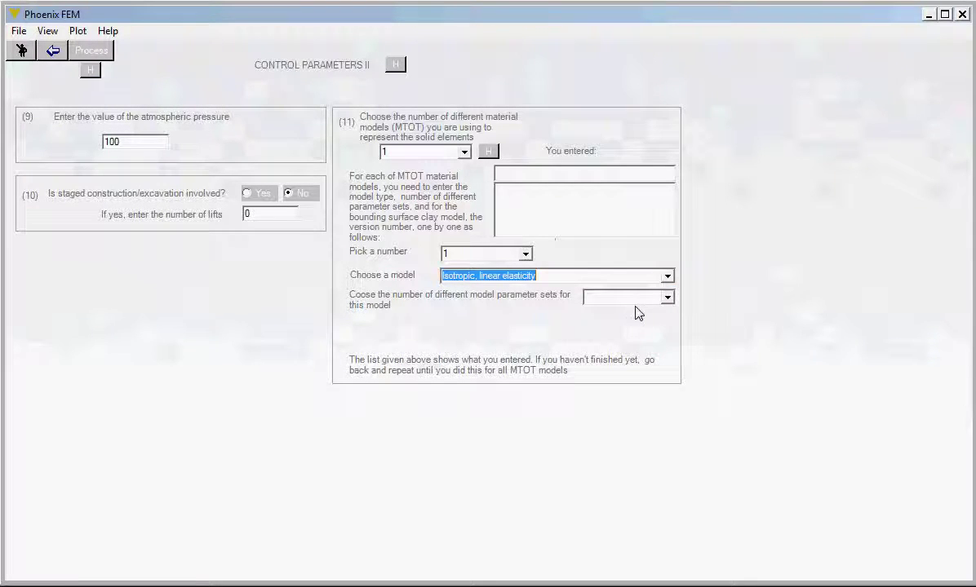
left_click(667, 298)
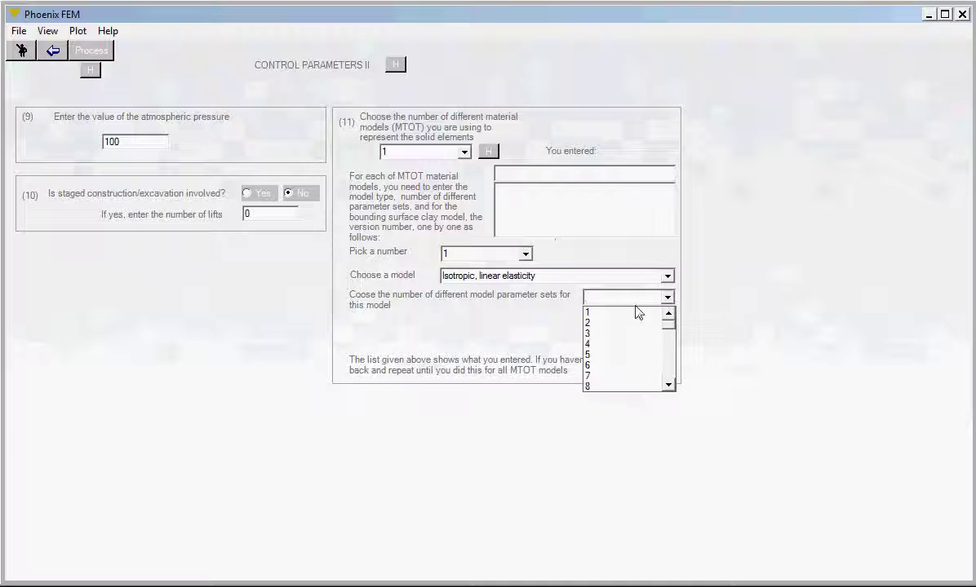
left_click(607, 322)
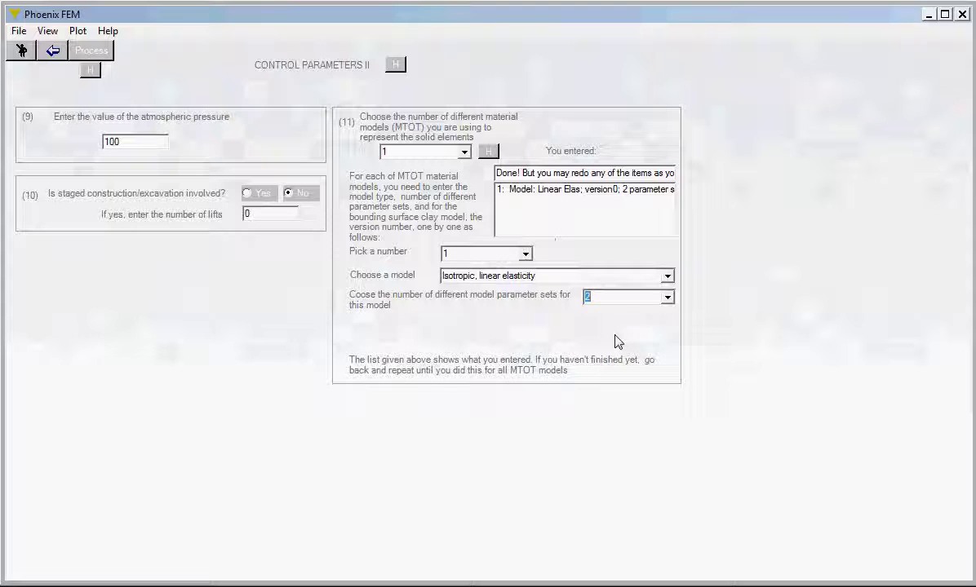
- Process the control parameters, return to the preprocess form and save the job
left_click(91, 52)
left_click(52, 50)
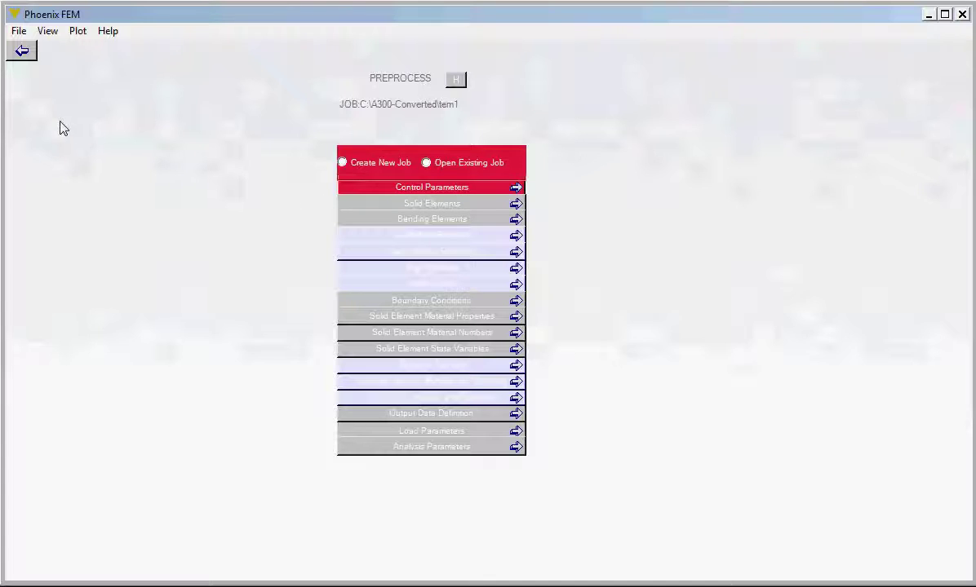
left_click(18, 31)
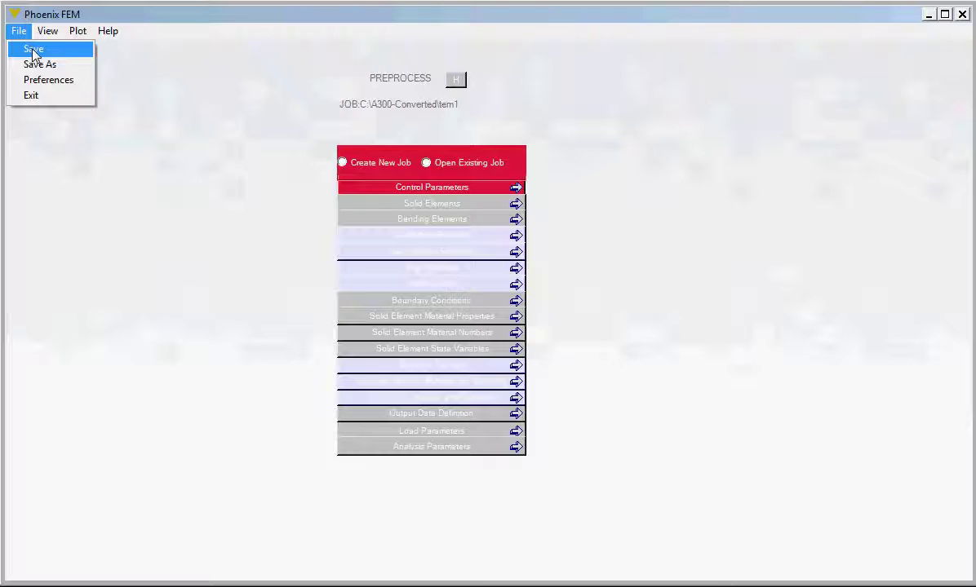
left_click(33, 54)
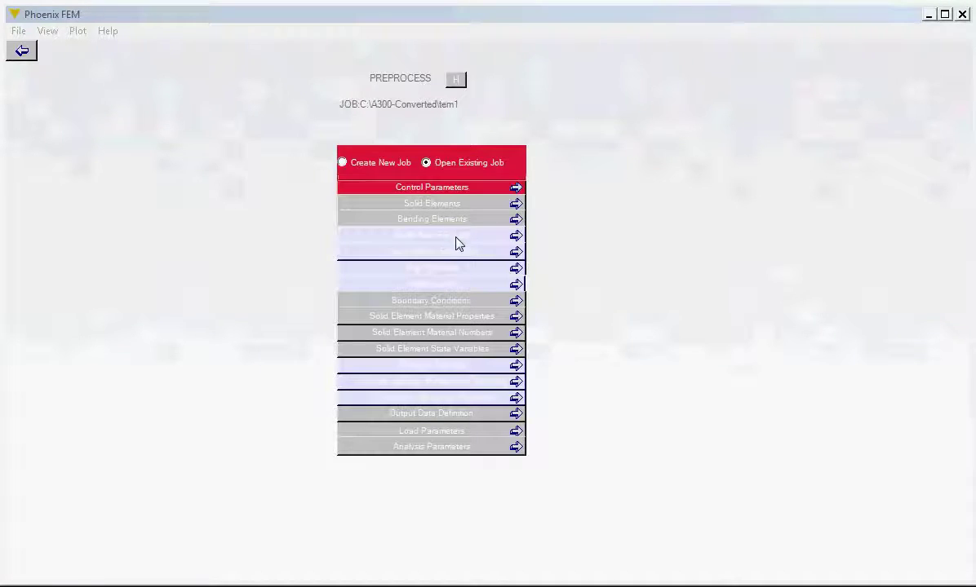
- Try to open the Boundary Conditions form
left_click(451, 307)
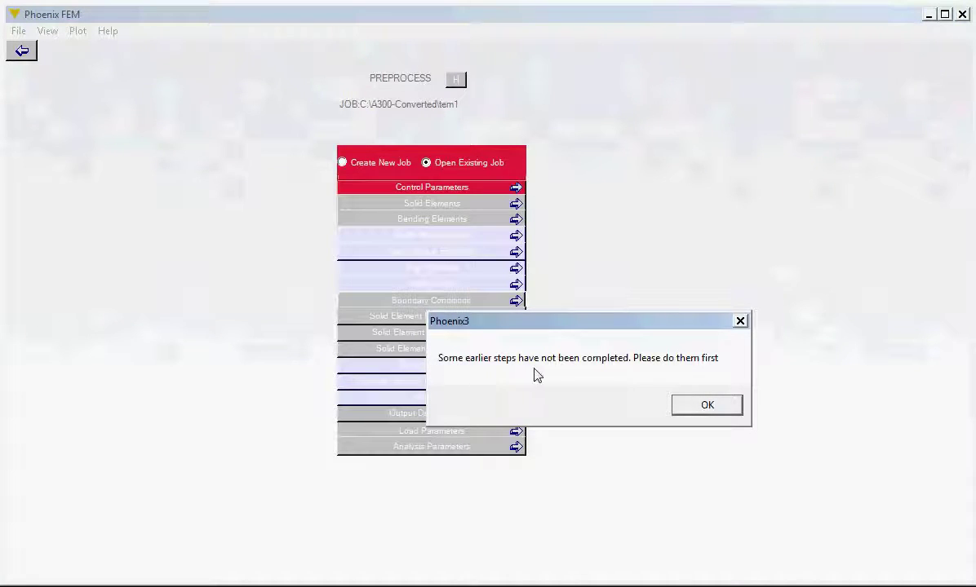
left_click(719, 410)
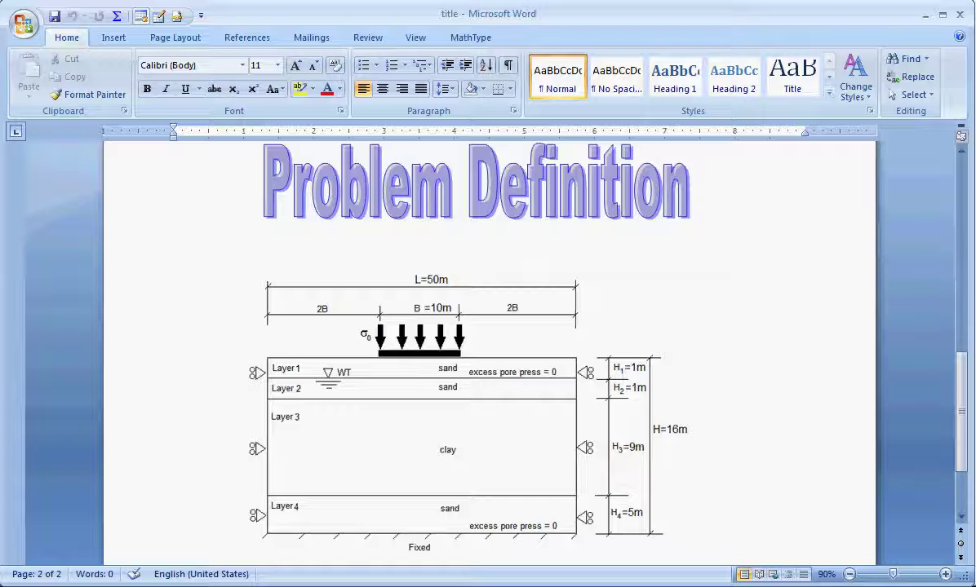
- Switch from the Word problem definition back to Phoenix FEM and set the solid element mesh domain to X 0–50 and Y 0–16
left_click(928, 15)
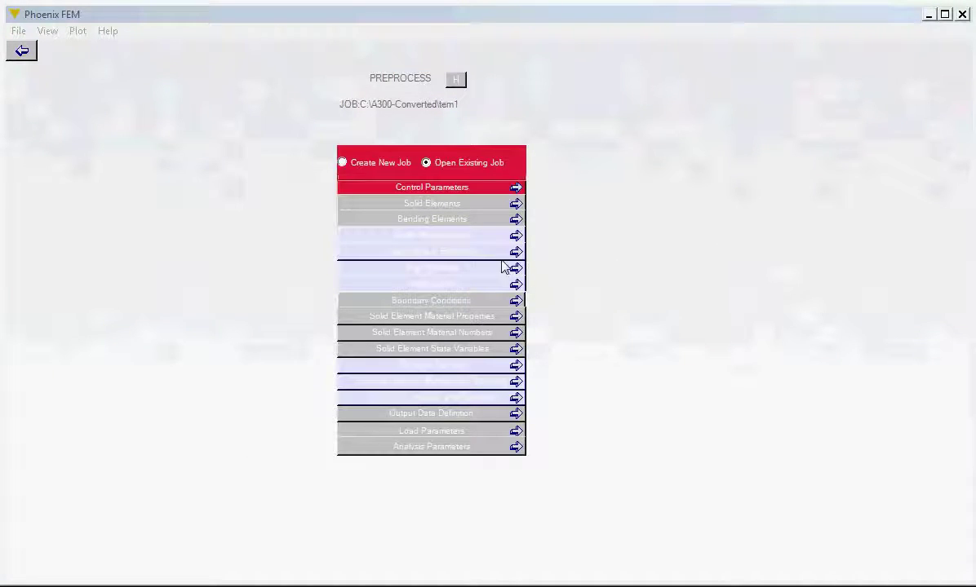
left_click(449, 207)
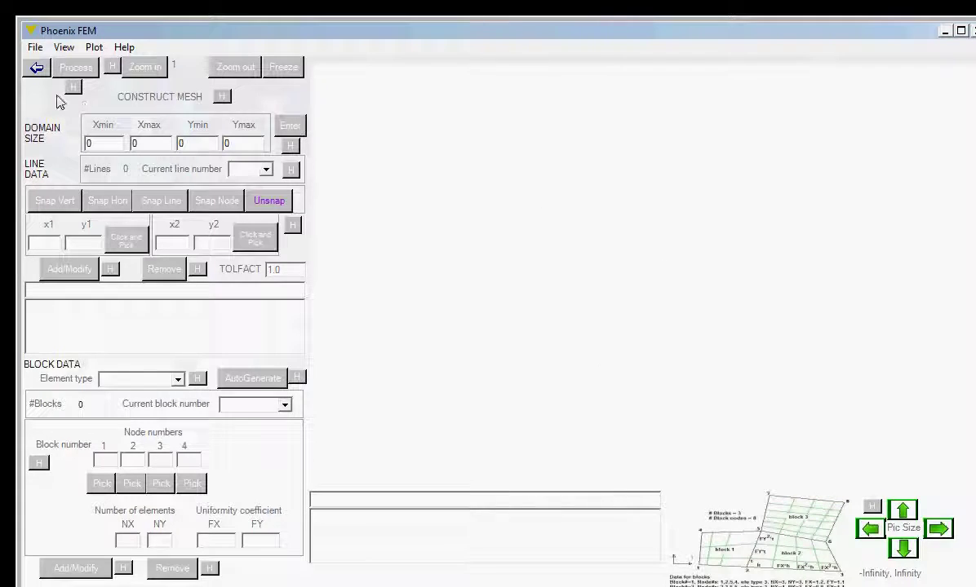
double_click(134, 144)
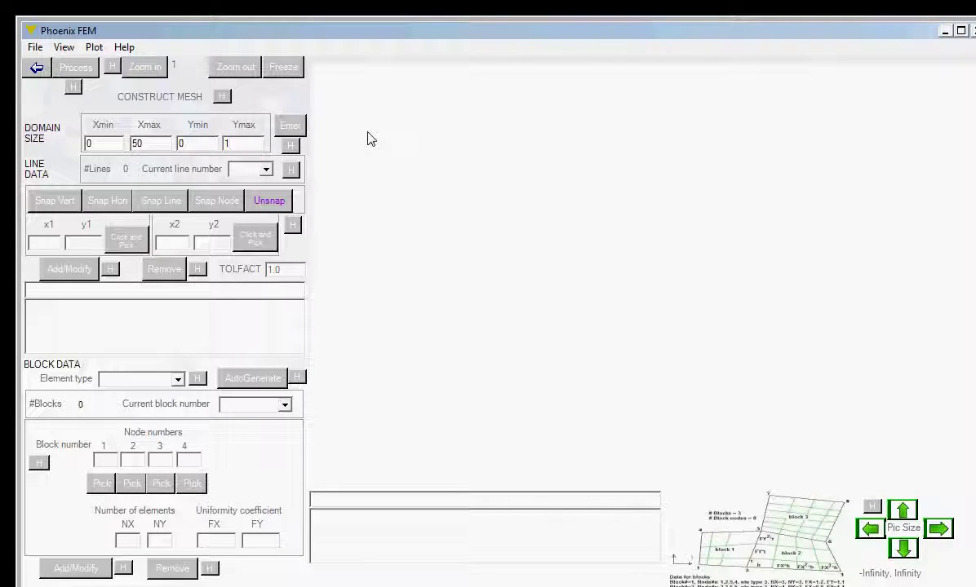
left_click(290, 128)
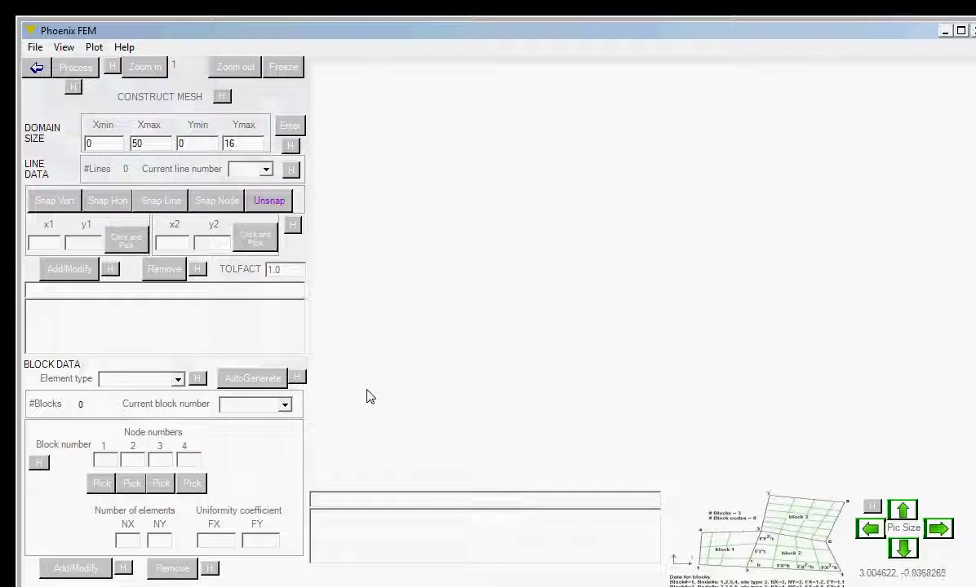
- Add a new mesh line along the domain's base from (0, 0) to (50, 0)
left_click(265, 174)
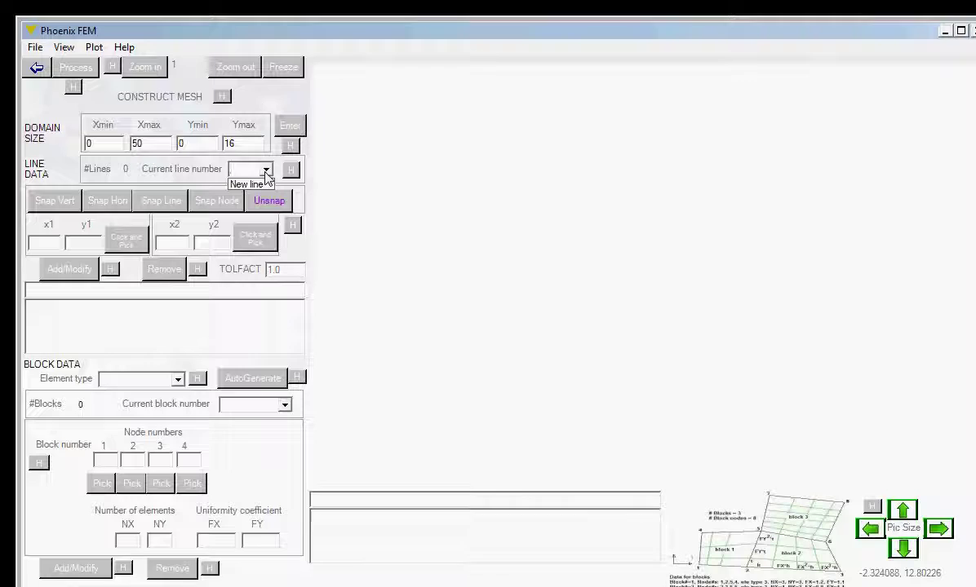
left_click(251, 185)
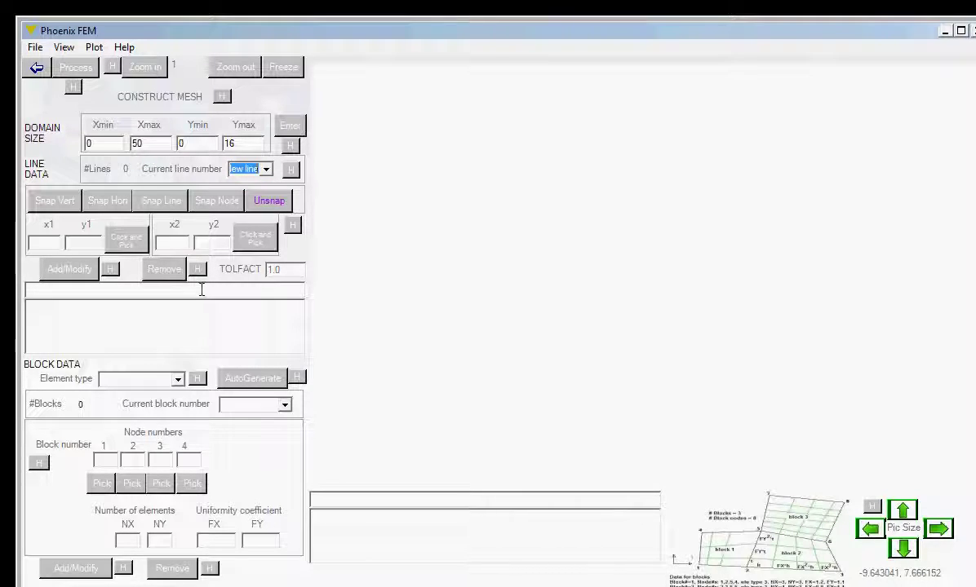
left_click(46, 244)
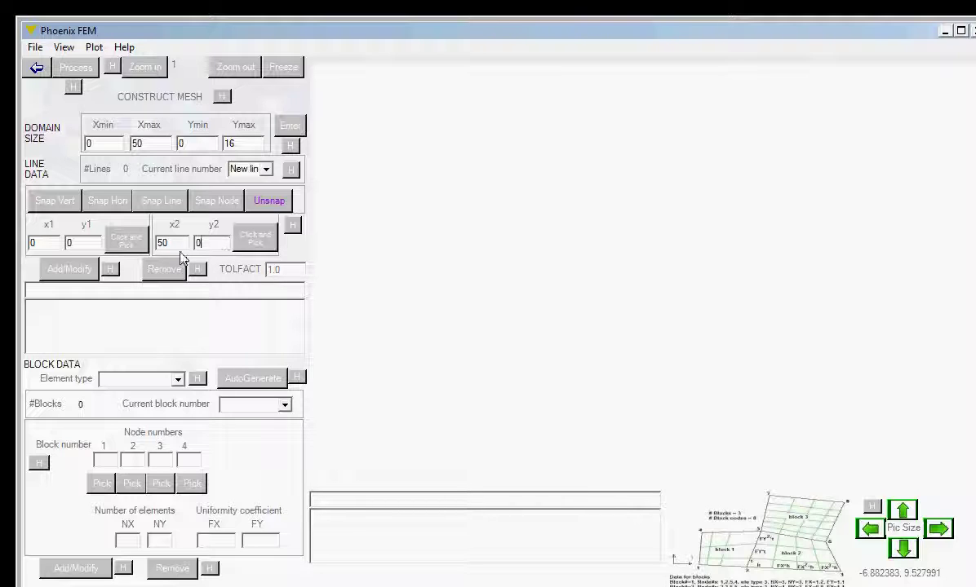
left_click(71, 275)
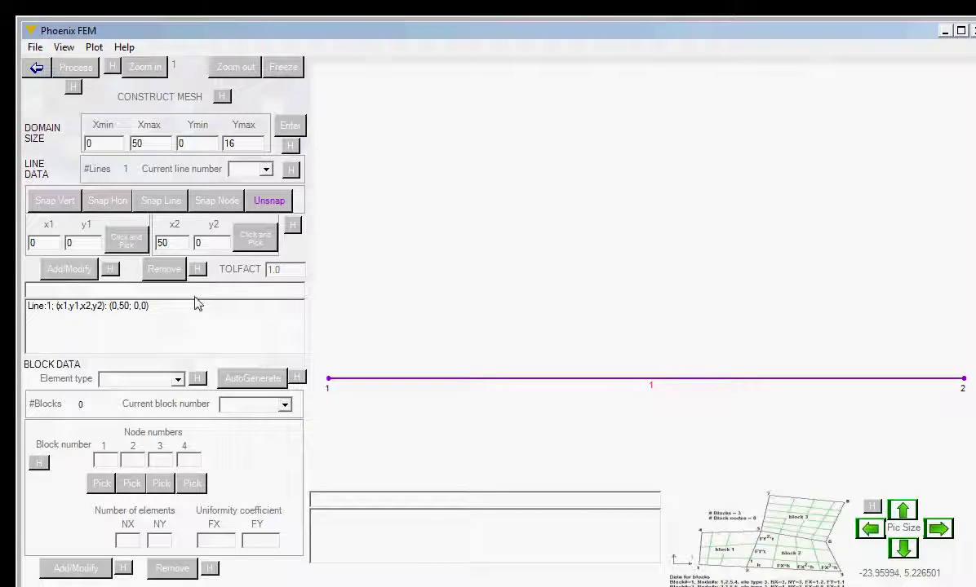
- Add a new mesh line from the node at (0, 0) up to (0, 16), snapping its start to that node
left_click(265, 173)
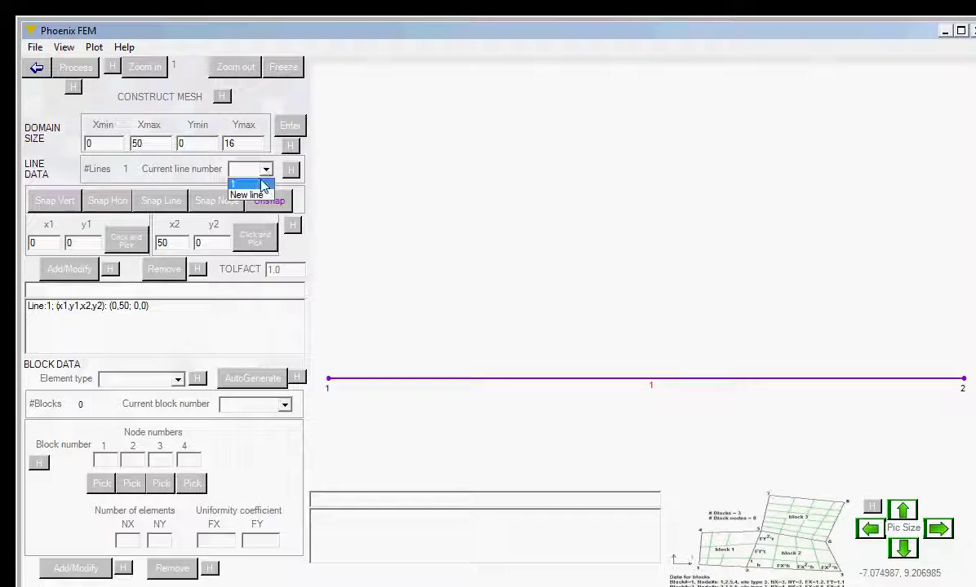
left_click(252, 197)
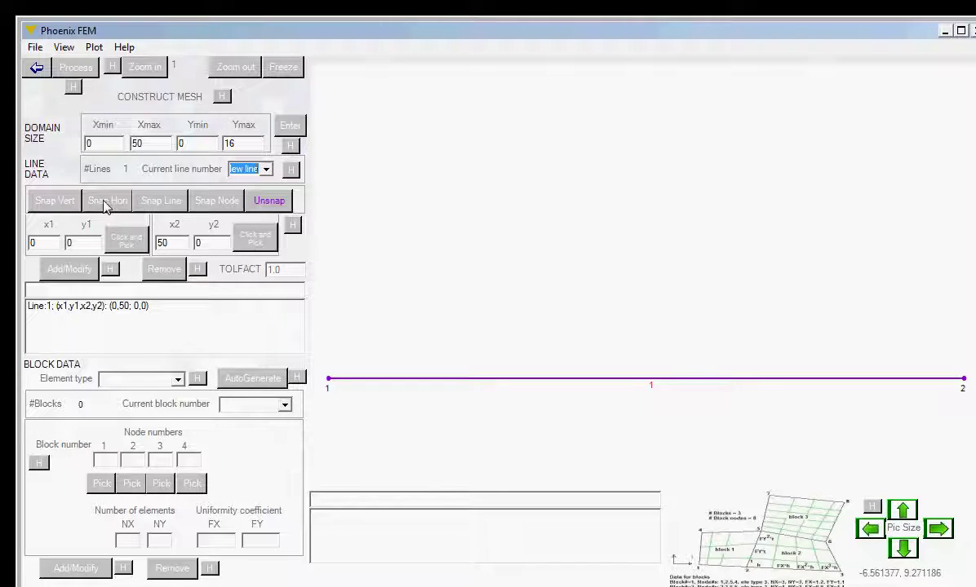
left_click(214, 204)
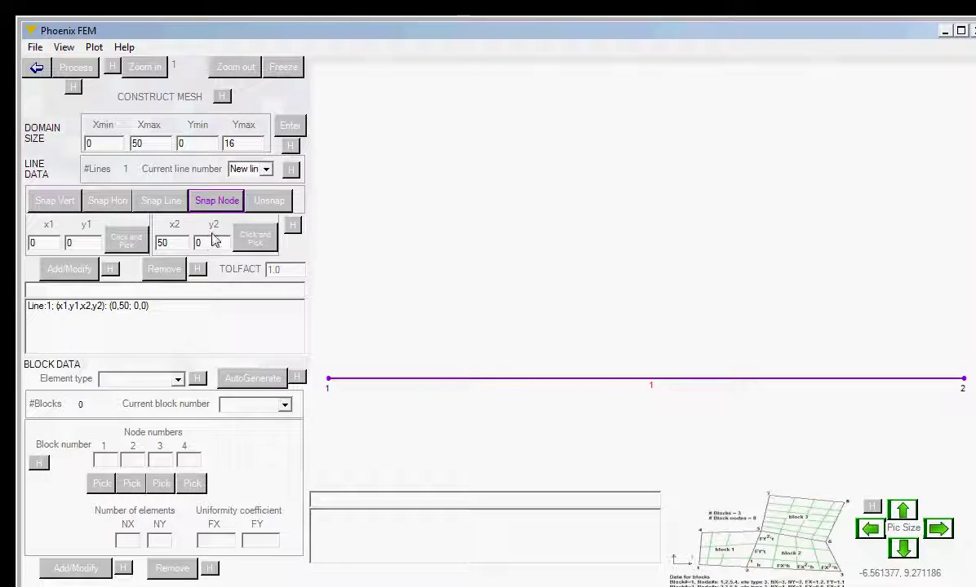
left_click(126, 241)
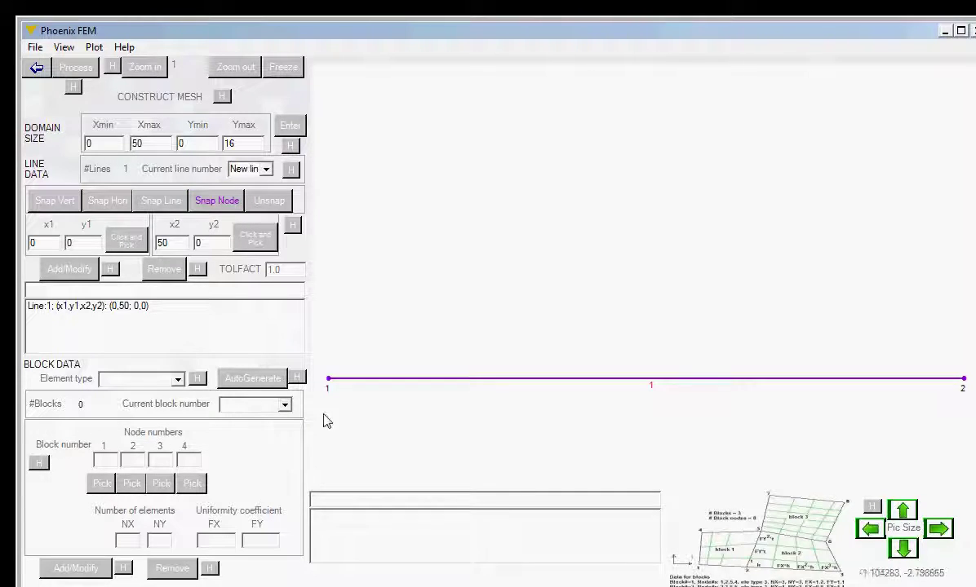
left_click(329, 380)
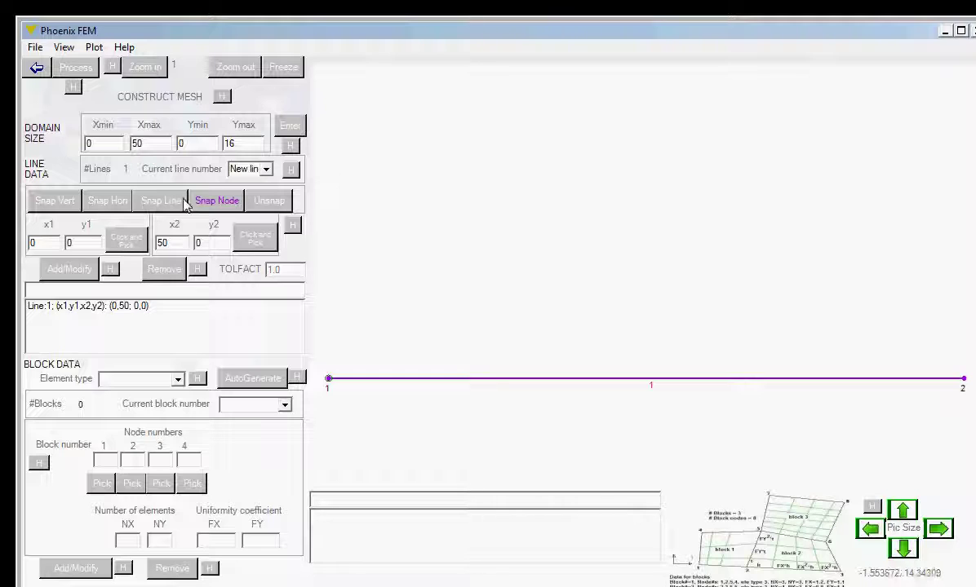
left_click(174, 243)
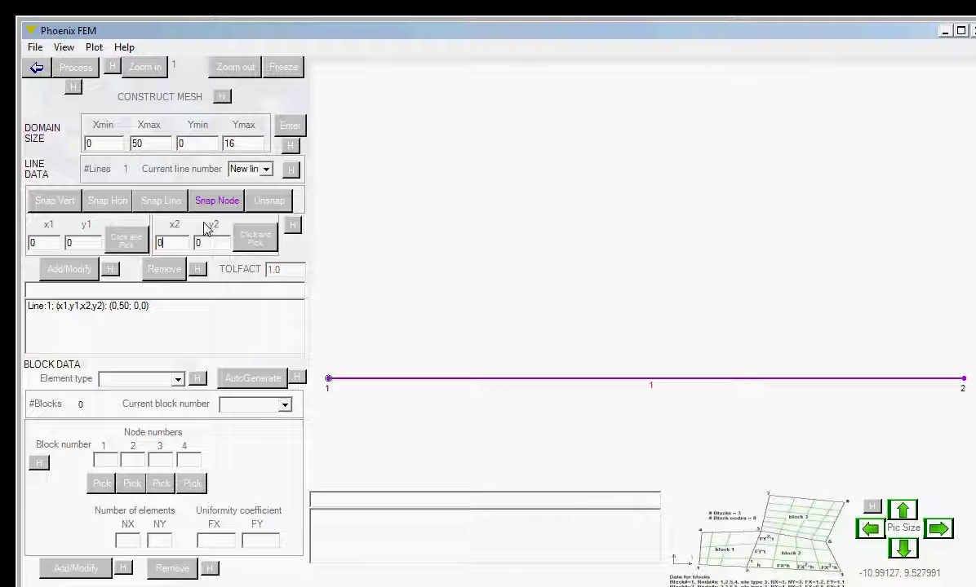
key("Tab")
type("16")
left_click(71, 270)
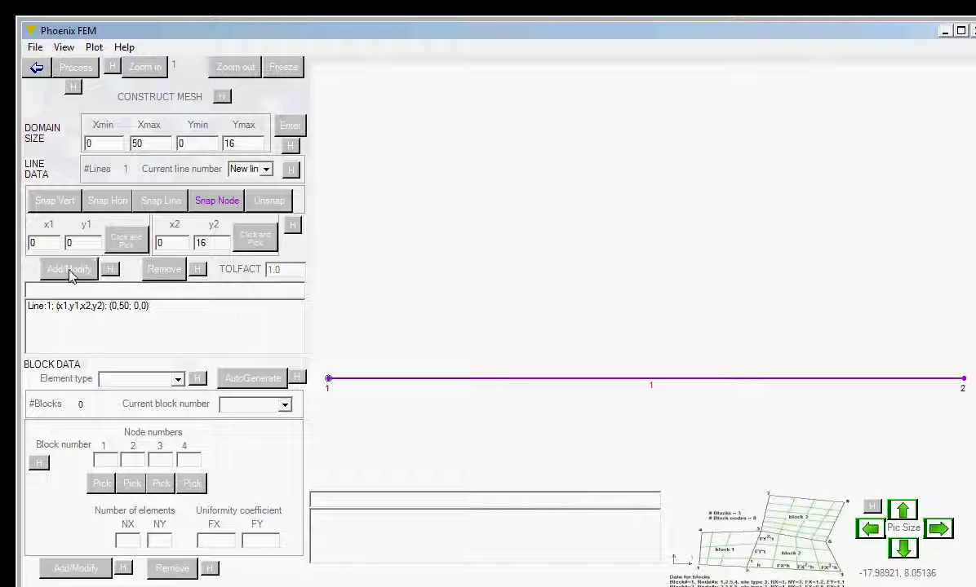
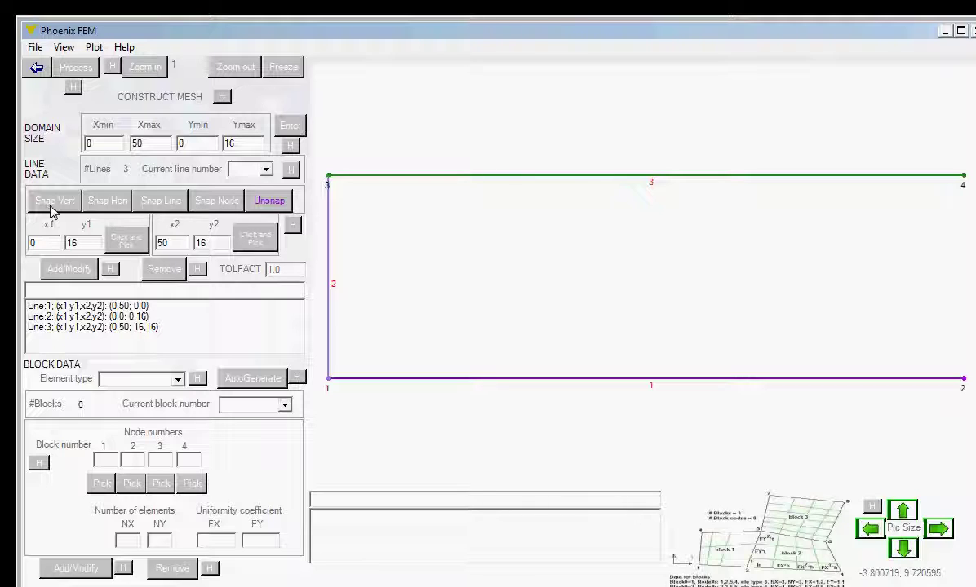
- Add a new vertically snapped mesh line closing the domain from (50, 16) down to (50, 0)
left_click(266, 170)
left_click(253, 215)
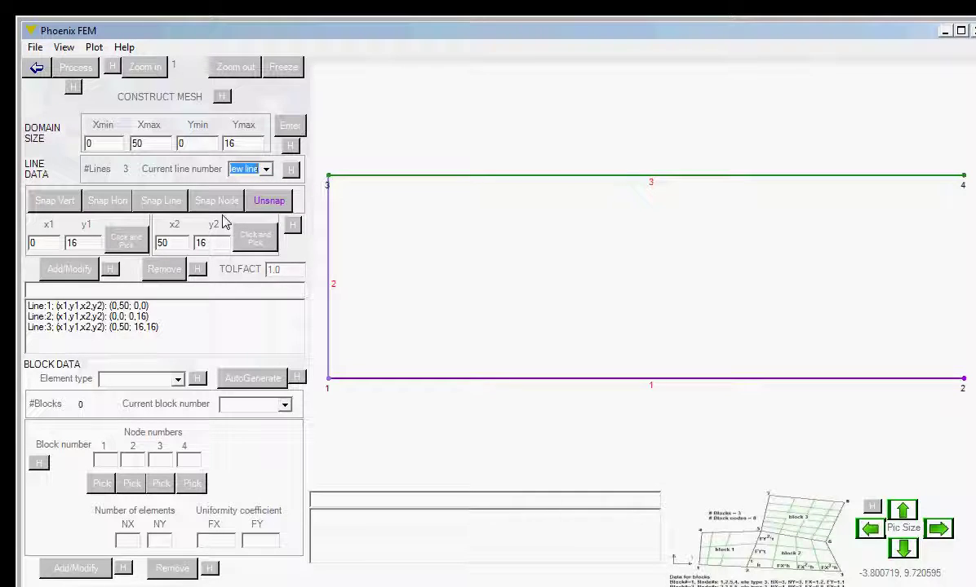
left_click(62, 202)
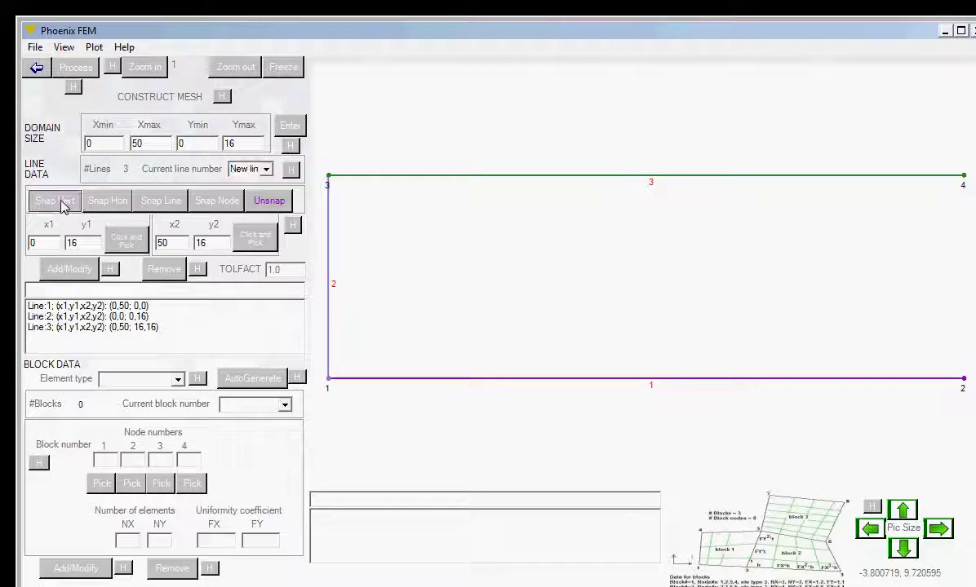
double_click(44, 243)
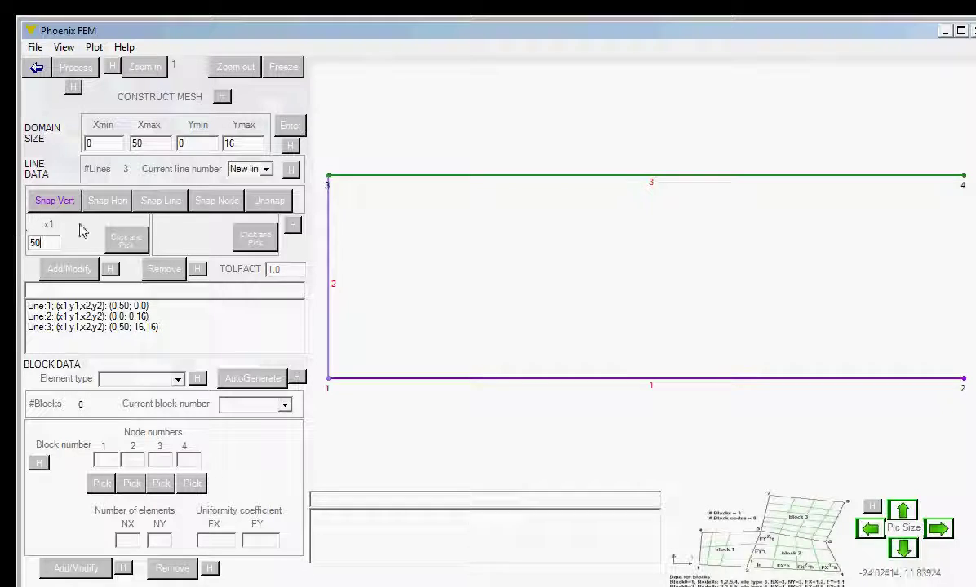
left_click(126, 240)
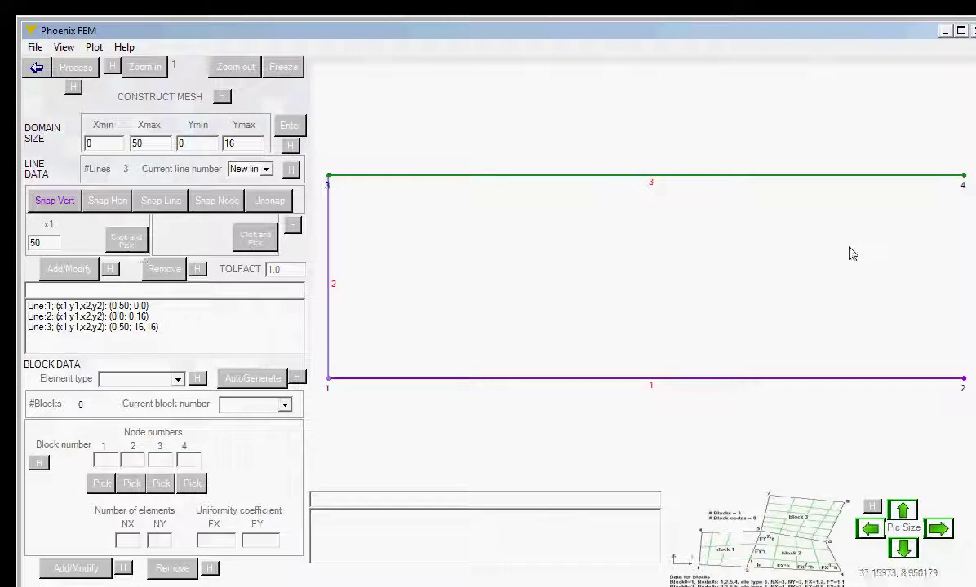
left_click(948, 186)
left_click(949, 199)
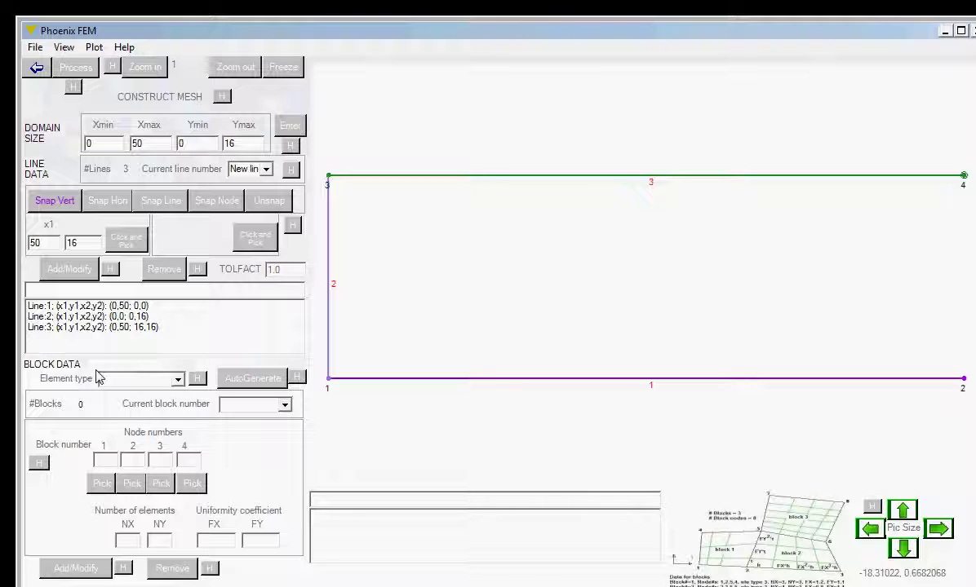
left_click(261, 245)
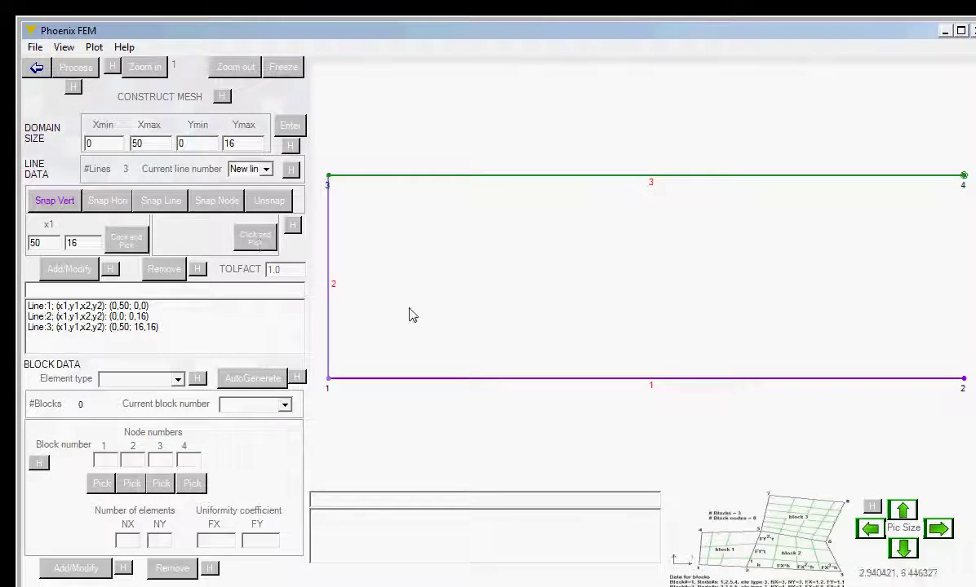
left_click(959, 383)
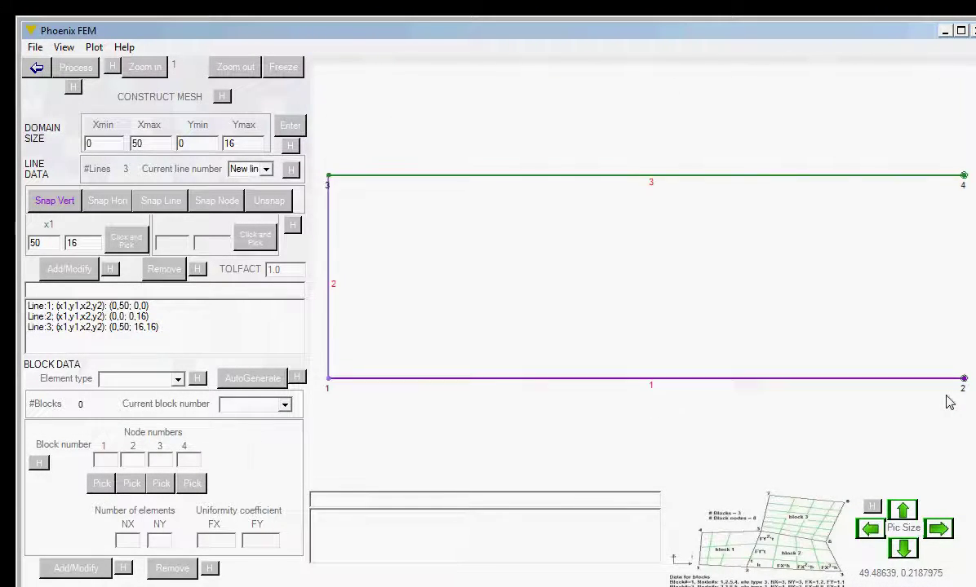
left_click(72, 270)
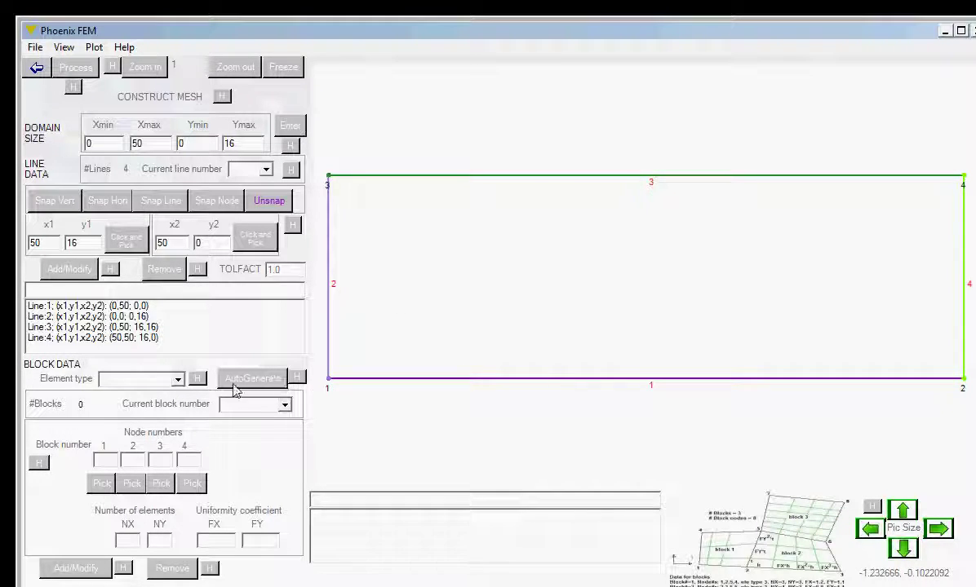
- Set the block element type to 2D, 8-noded quad and auto-generate the mesh block from the boundary lines
left_click(177, 381)
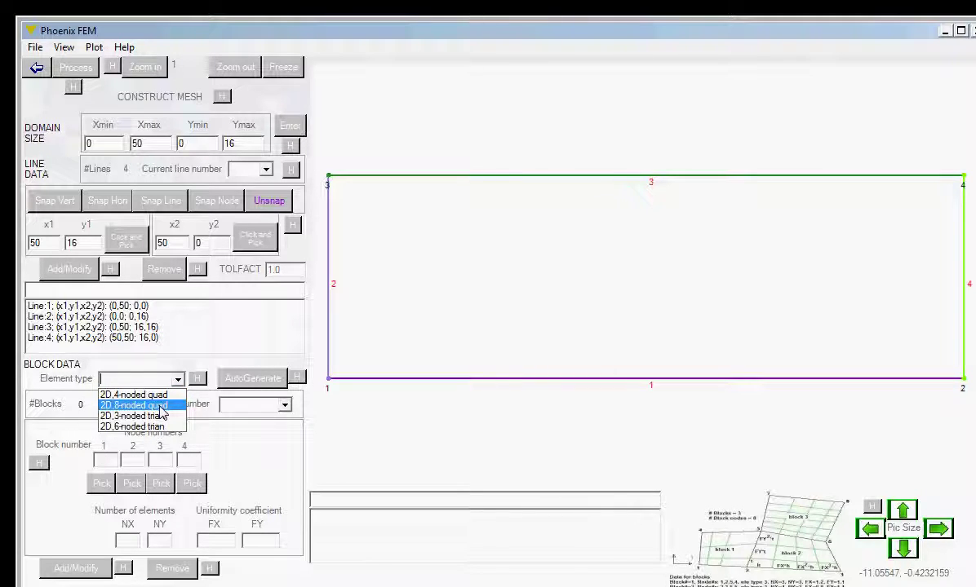
left_click(160, 405)
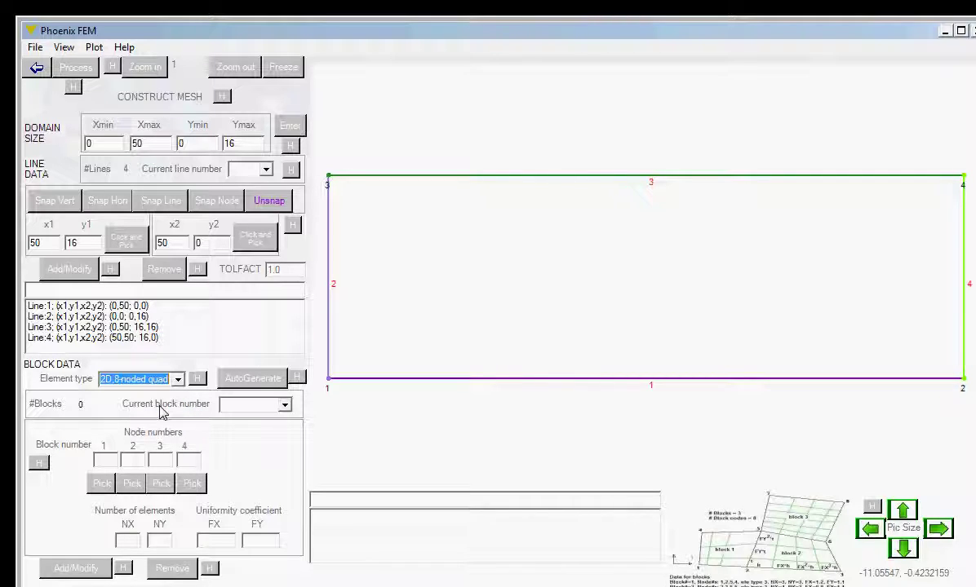
left_click(251, 380)
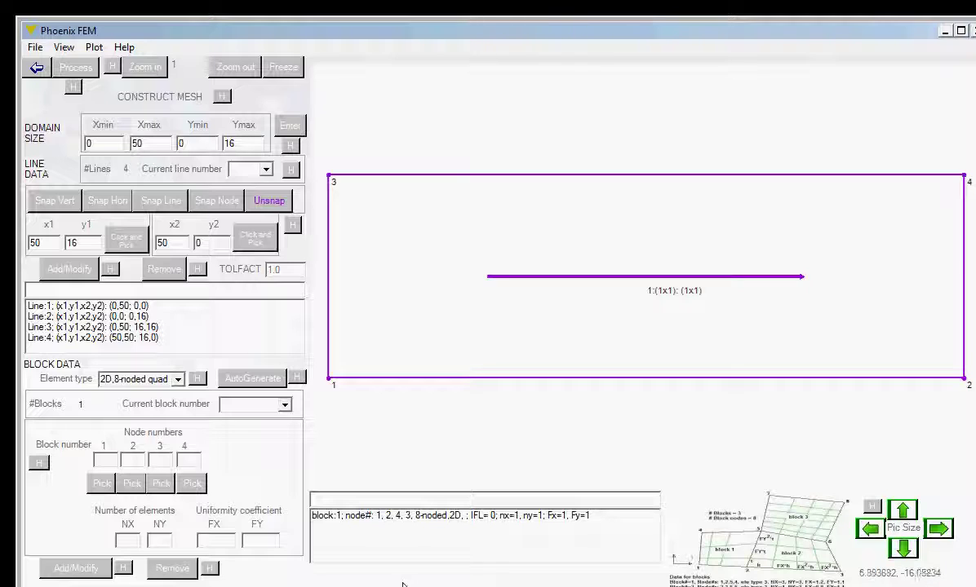
- Divide block 1 into 45 elements in X and 16 in Y, and process the mesh
left_click(435, 518)
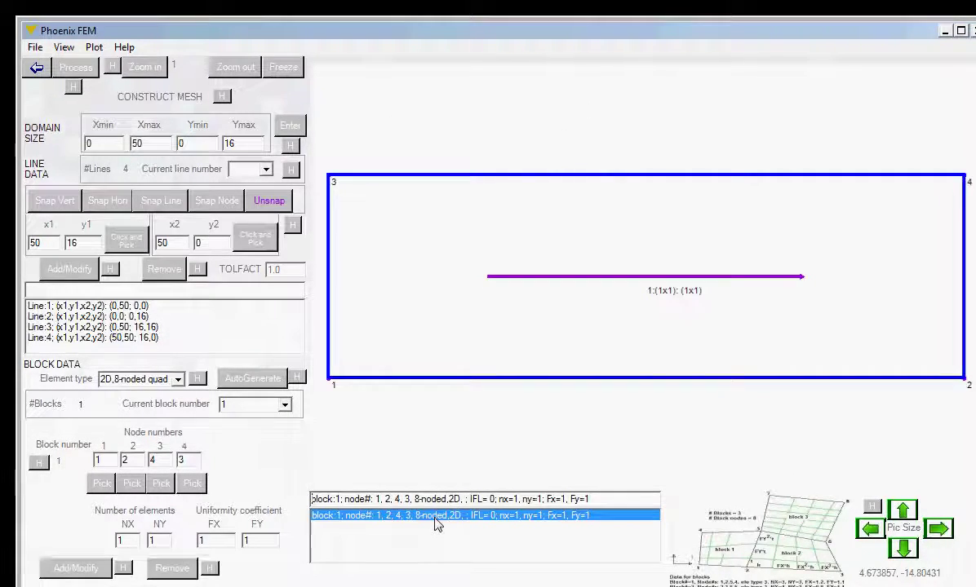
left_click(136, 542)
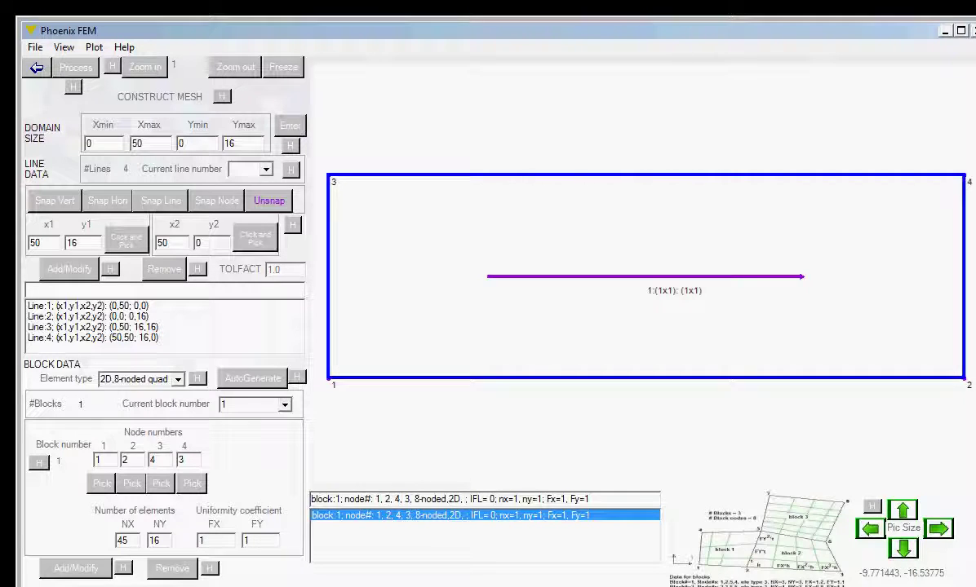
left_click(85, 570)
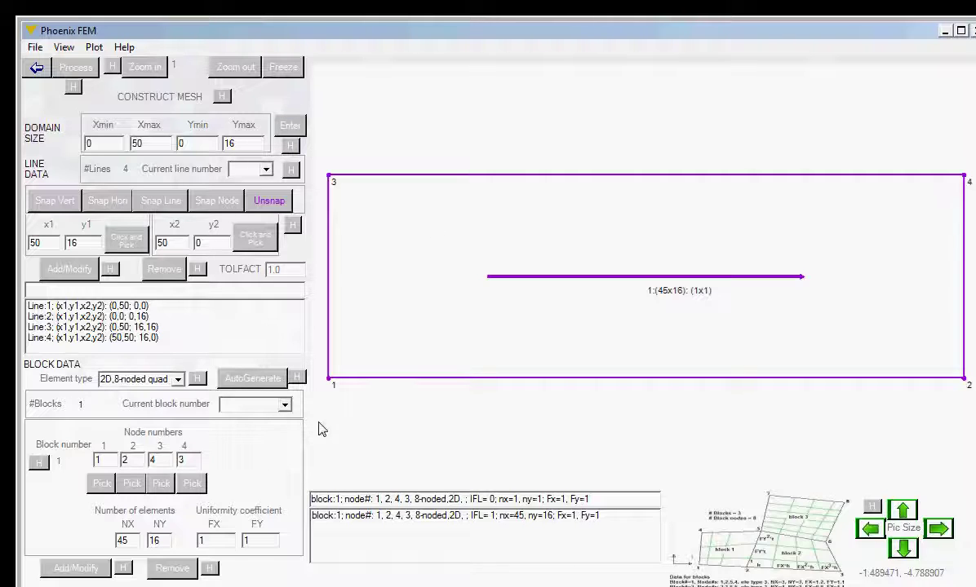
left_click(76, 70)
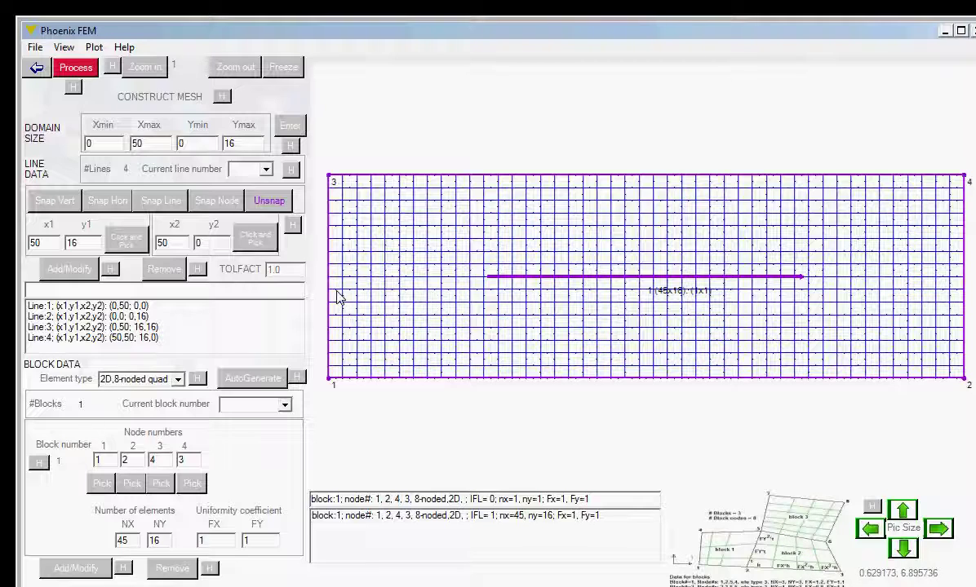
- Leave the mesh form and start a new embedded stick element set in the Bending Elements form
left_click(38, 70)
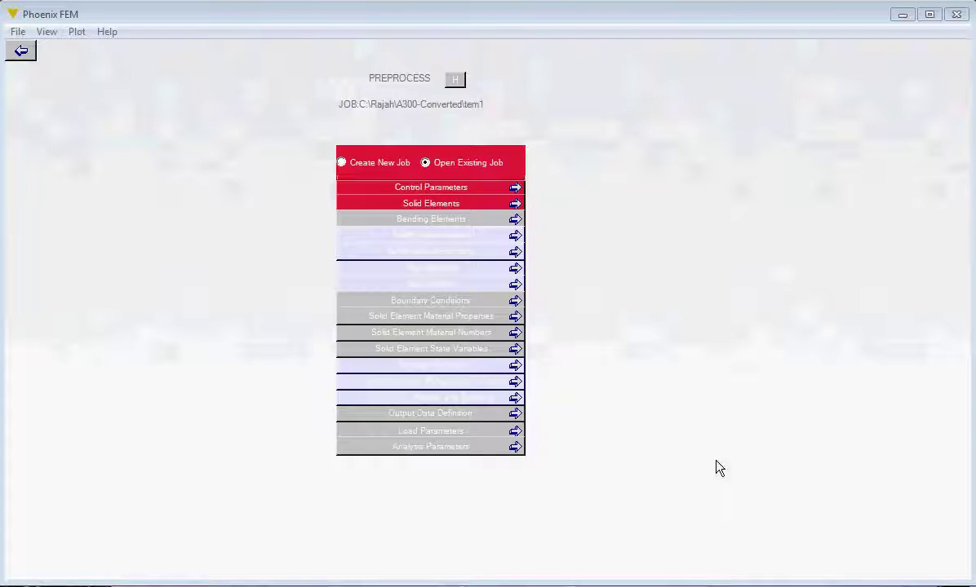
left_click(457, 225)
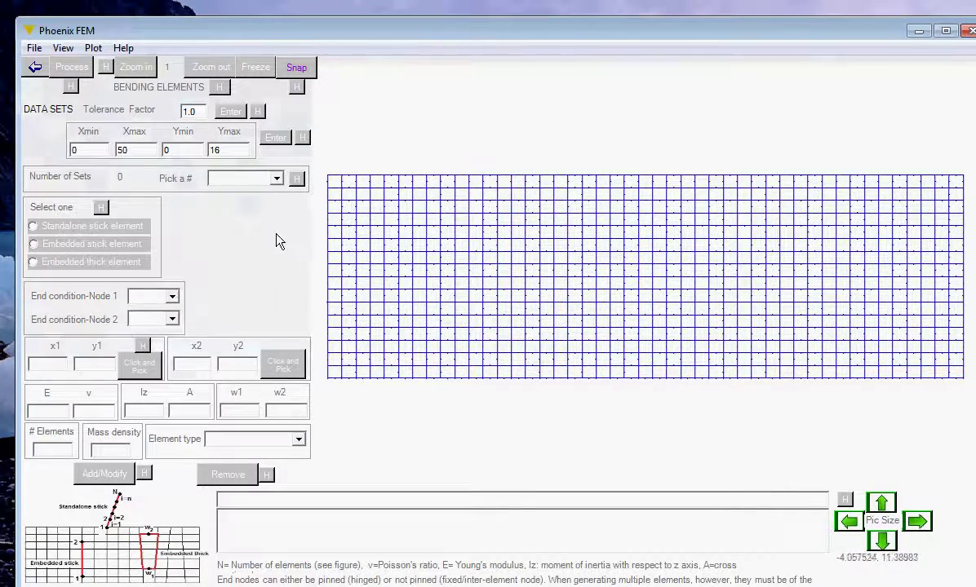
left_click(276, 179)
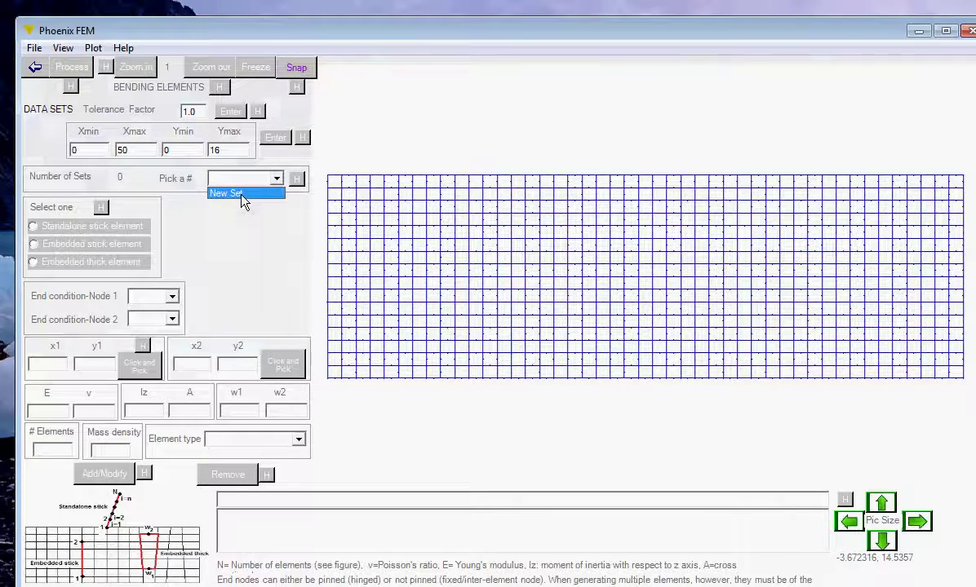
left_click(242, 195)
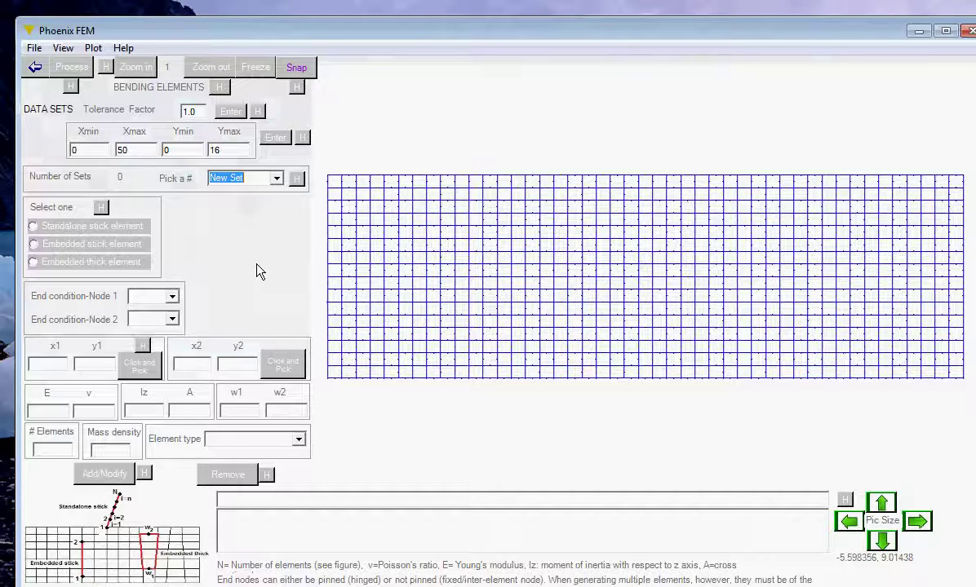
left_click(32, 245)
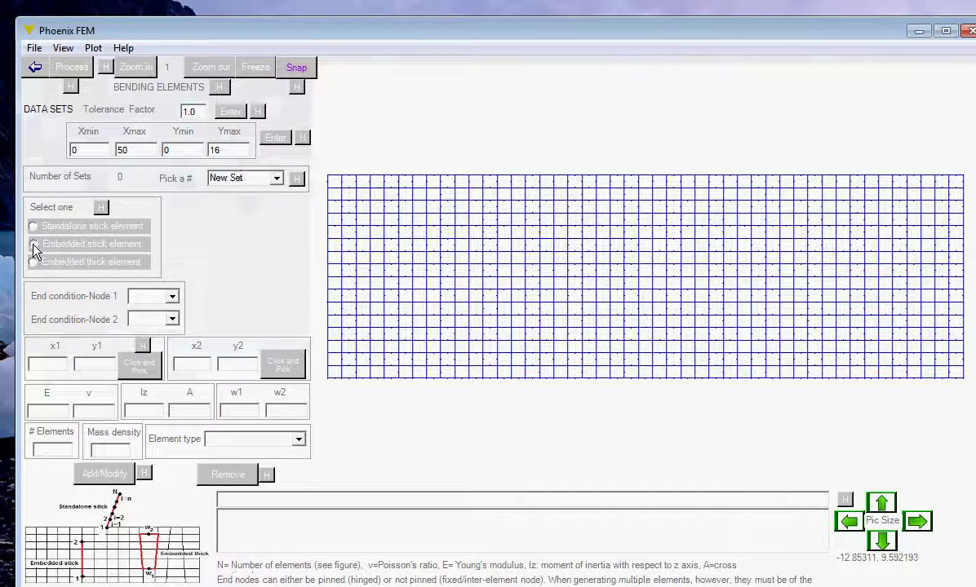
- Set the end conditions of both Node 1 and Node 2 of the new bending element set to not pinned
left_click(173, 299)
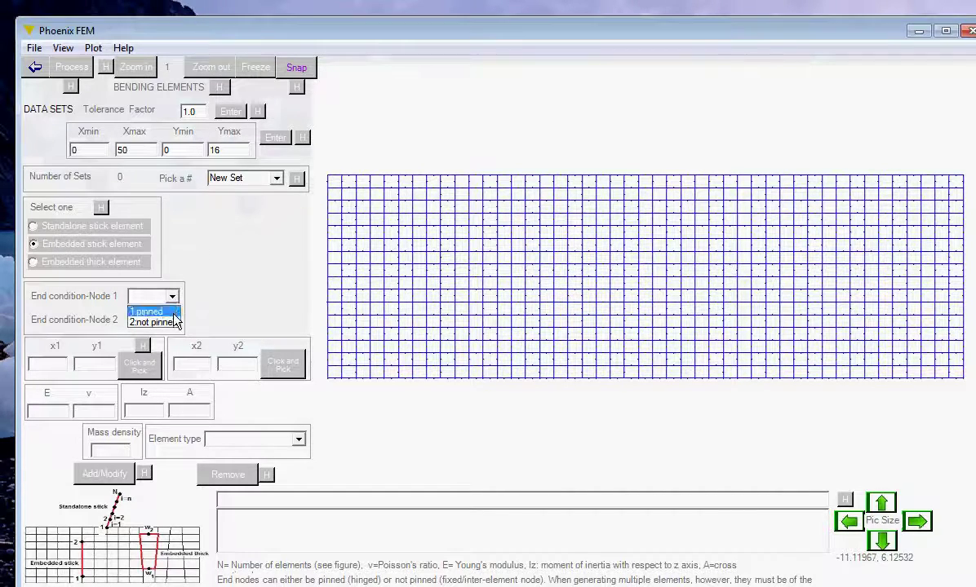
left_click(169, 323)
left_click(172, 320)
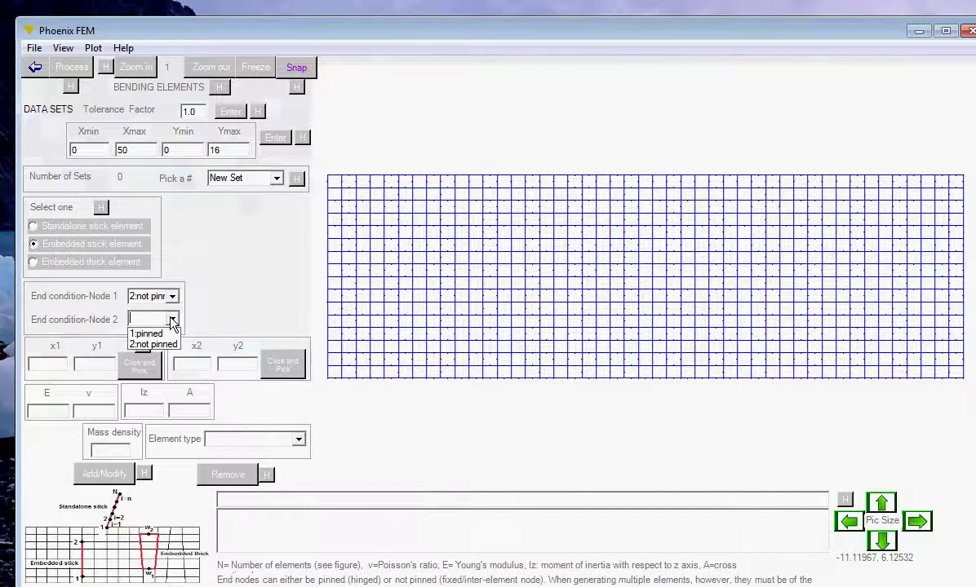
left_click(163, 345)
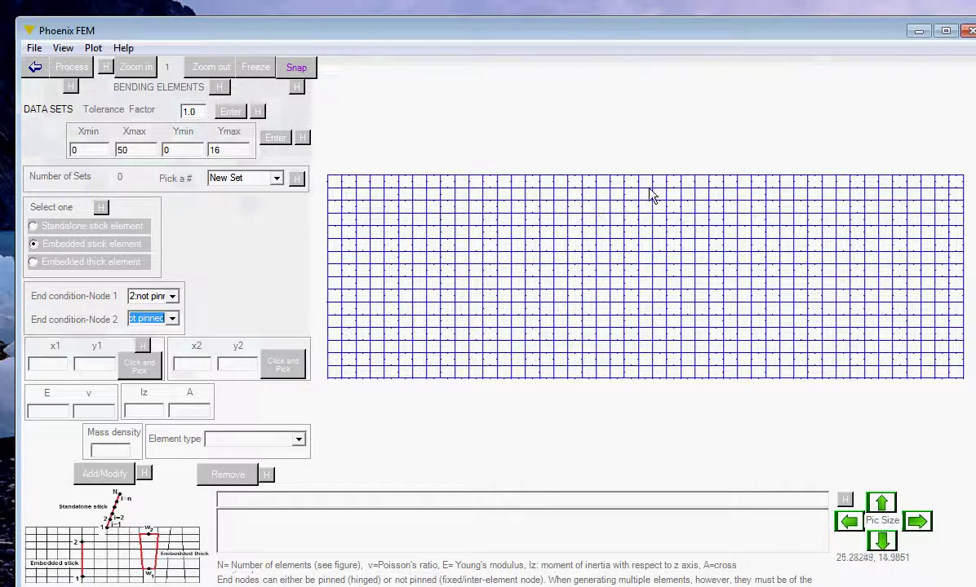
- Place the embedded stick element along the ground surface from (20, 16) to (30, 16)
left_click(43, 365)
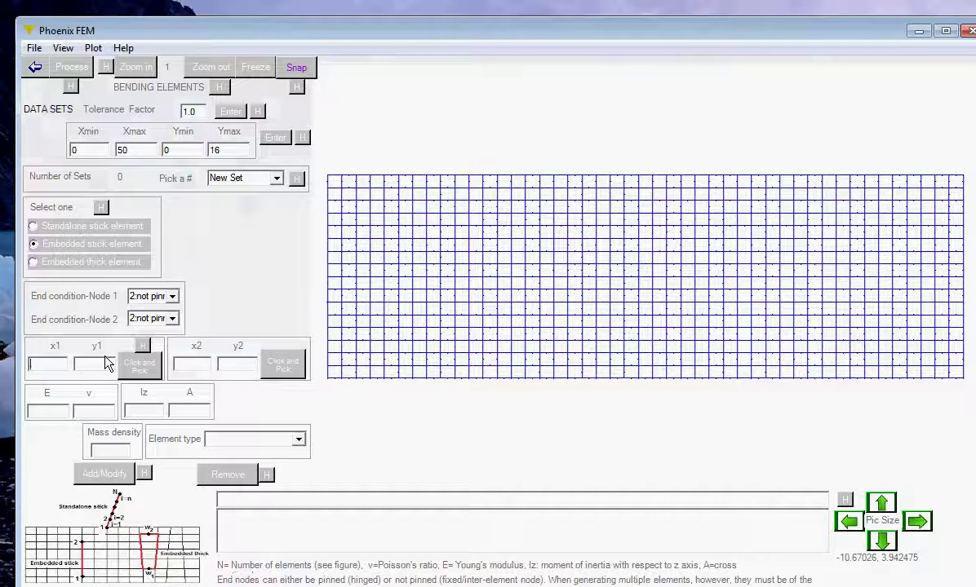
type("20")
left_click(99, 365)
type("16")
left_click(197, 365)
type("30")
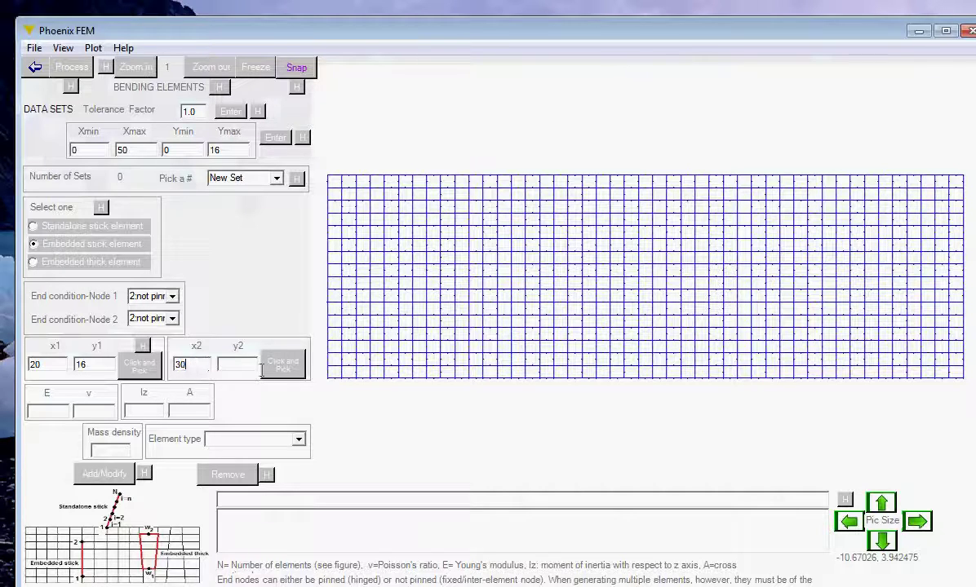
left_click(239, 364)
type("16")
- Give the embedded stick element E 5000, Poisson's ratio 0.3, Iz 0.0104 and area A 0.5
left_click(55, 412)
type("5000")
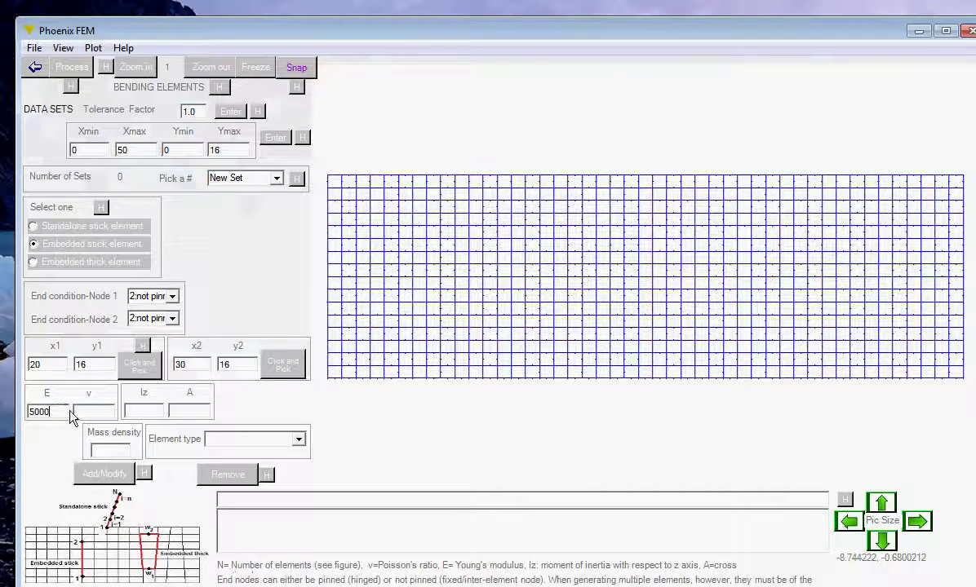
left_click(86, 412)
type("0.3")
left_click(138, 412)
type("0.")
type("0")
type("1")
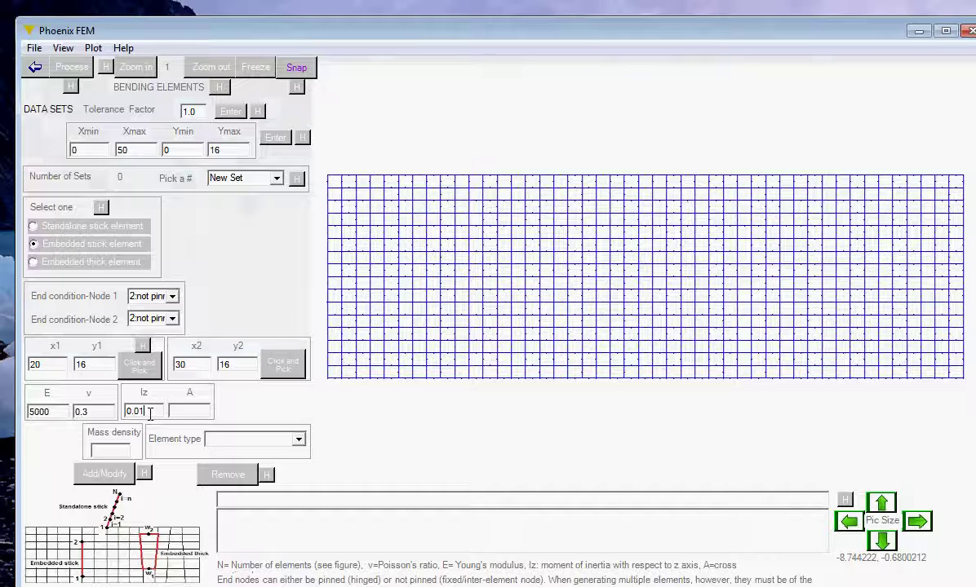
type("08")
left_click(191, 412)
type("0.5")
- Set the mass density to 0 and the element type to regular element, and add the bending element set
left_click(114, 446)
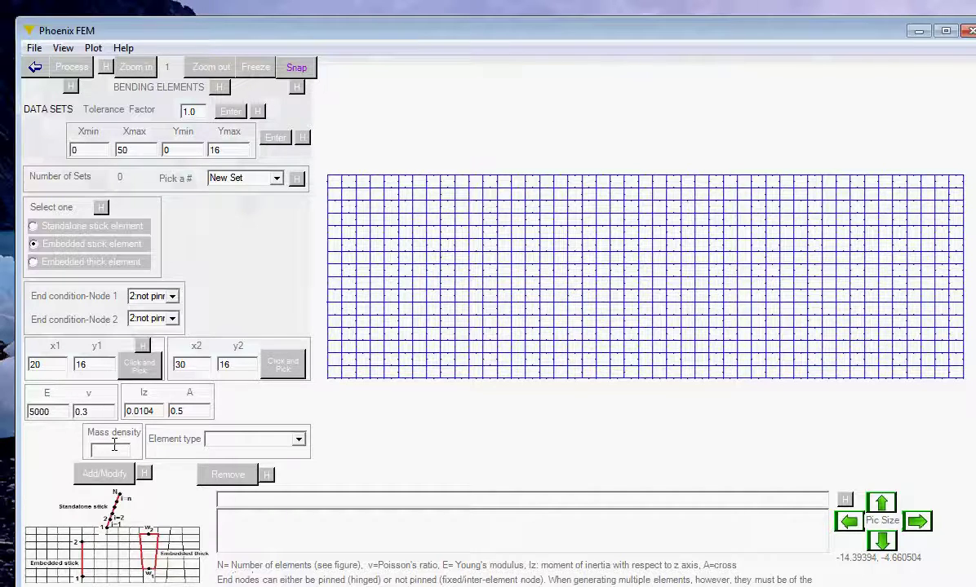
type("0")
left_click(299, 441)
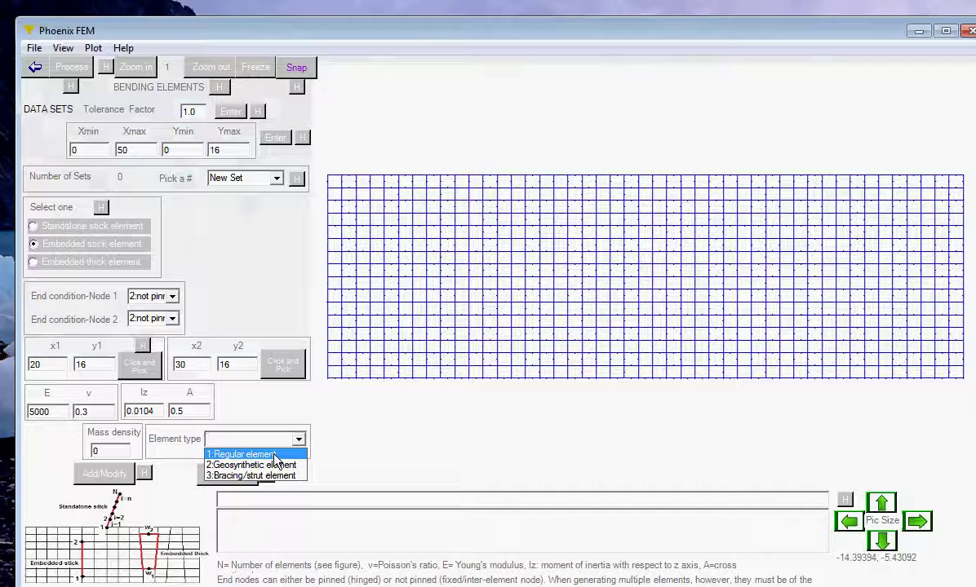
left_click(248, 455)
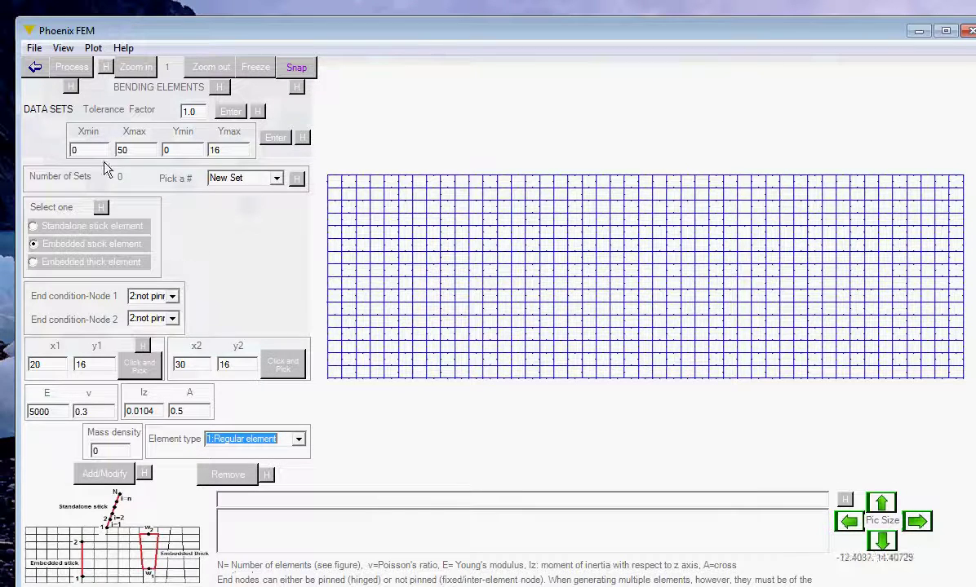
left_click(106, 474)
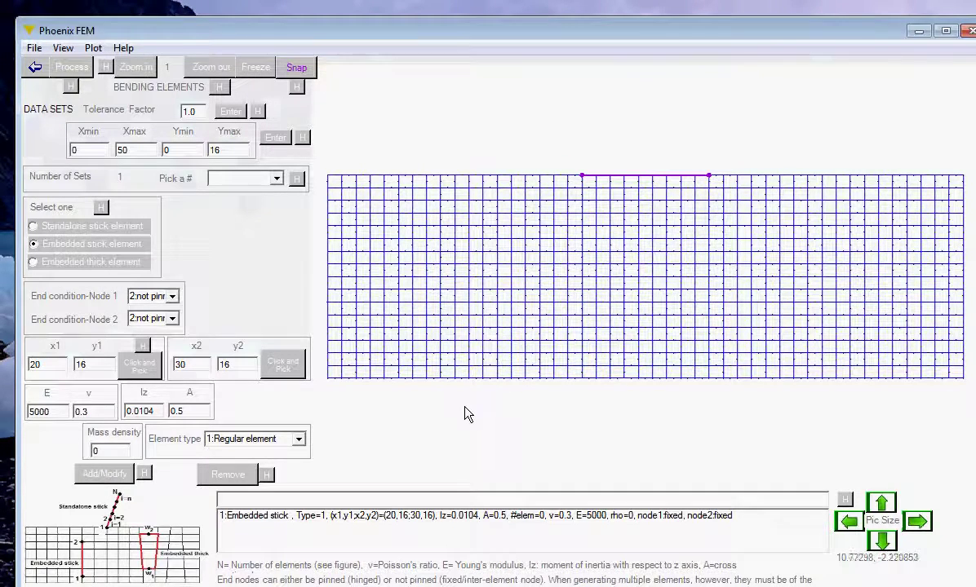
- Select embedded stick set 1, process the bending elements and save the job from the preprocess overview
left_click(447, 523)
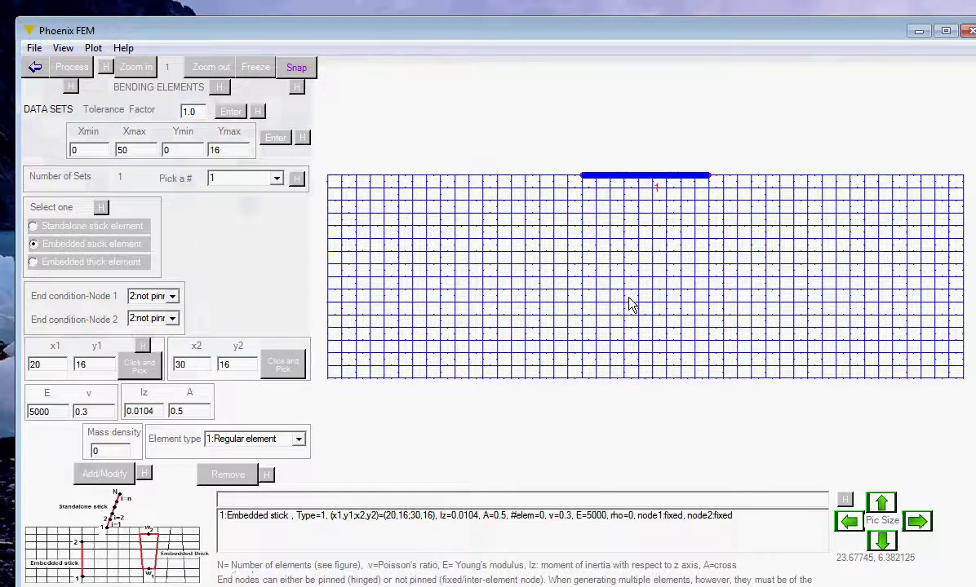
left_click(74, 67)
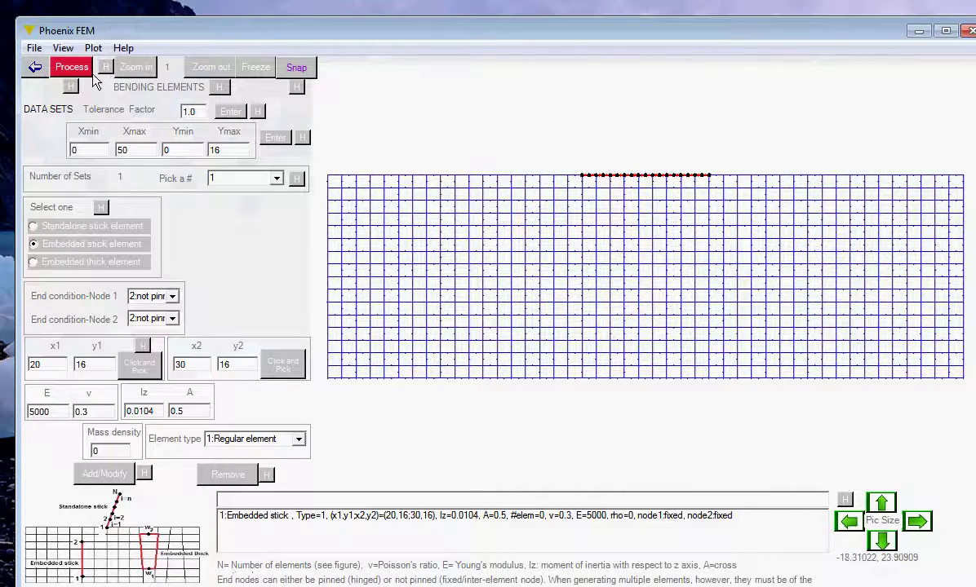
left_click(35, 68)
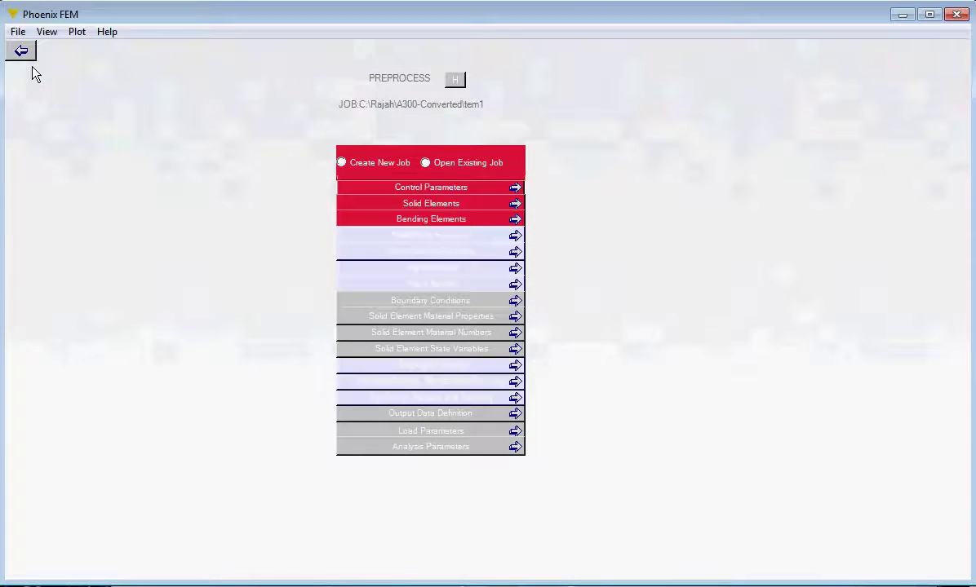
left_click(17, 31)
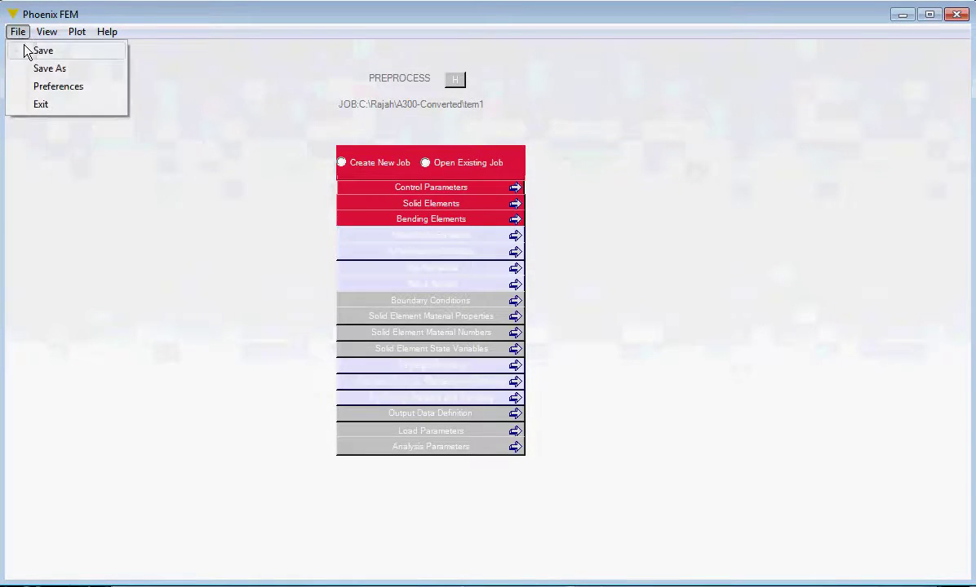
left_click(43, 52)
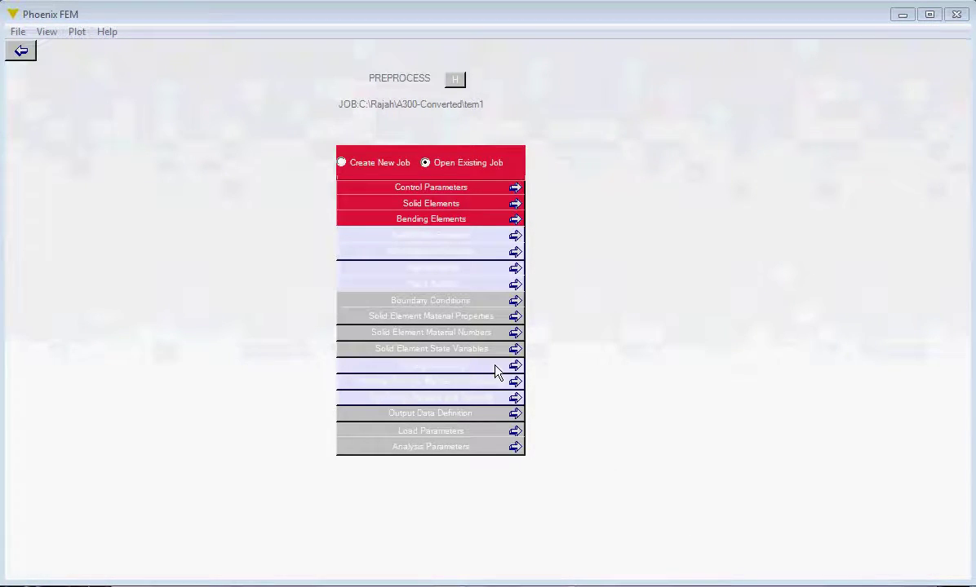
- Open the Boundary Conditions form and start a new set using the line option with constant values
left_click(454, 309)
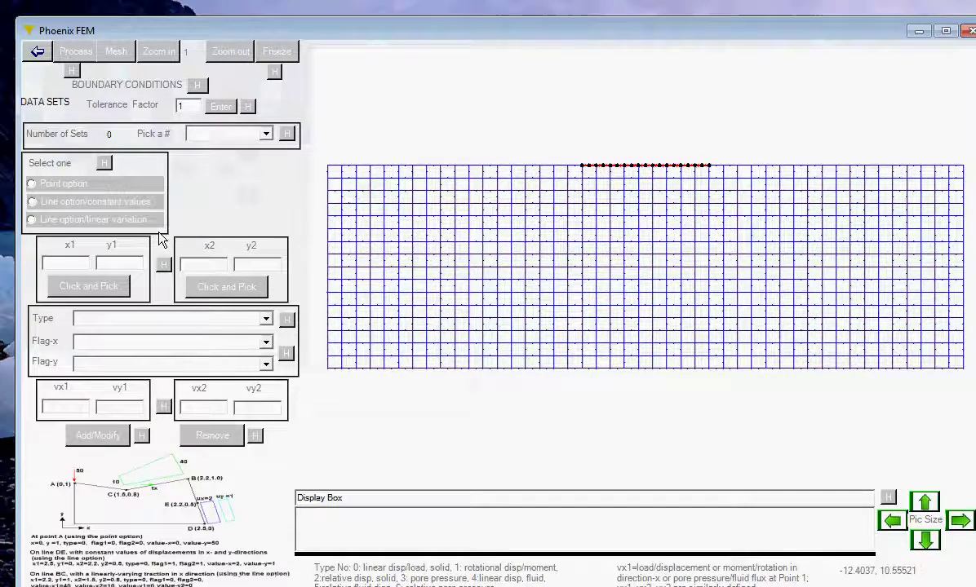
left_click(266, 136)
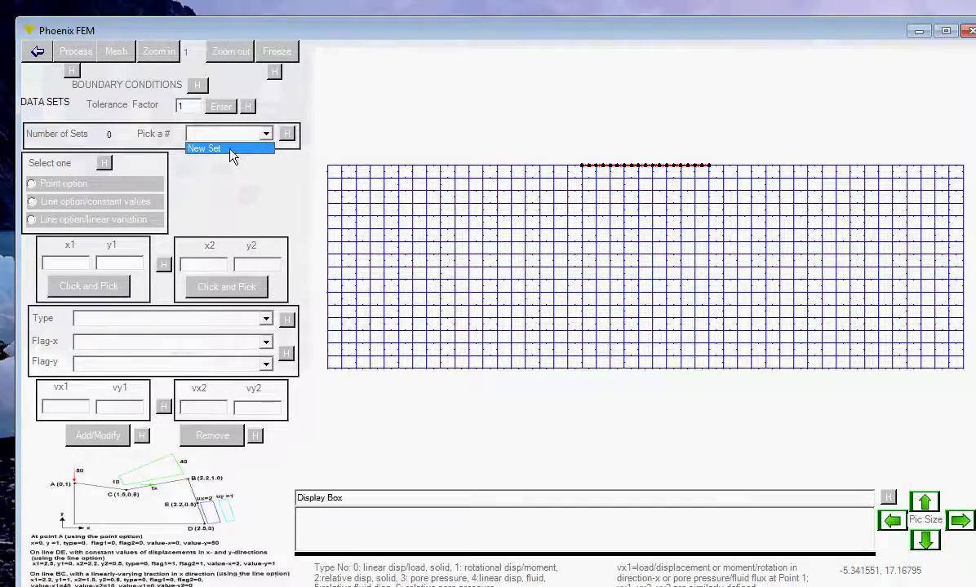
left_click(231, 151)
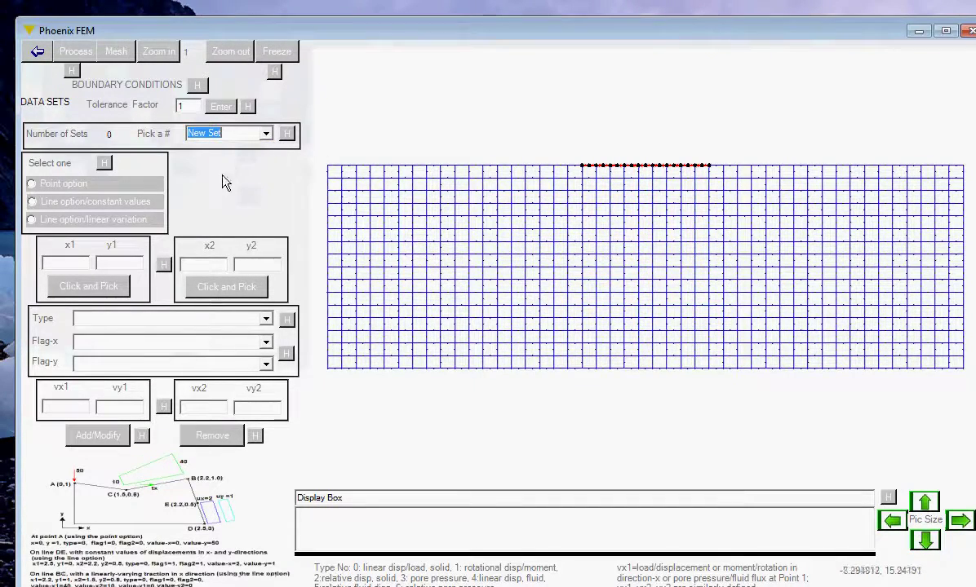
left_click(32, 203)
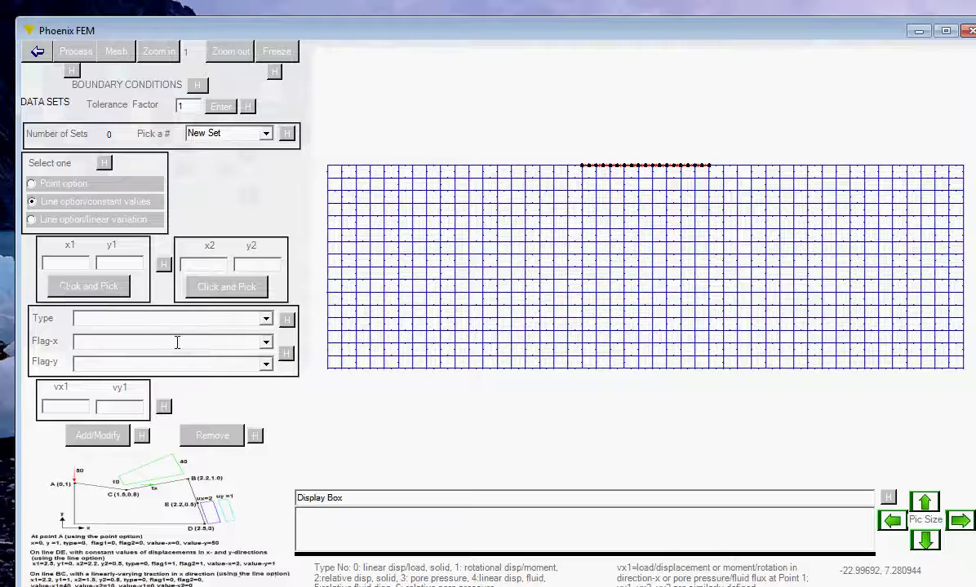
- Place the boundary line along the mesh's left edge by picking the corners (0, 16) and (0, 0)
left_click(96, 293)
left_click(329, 170)
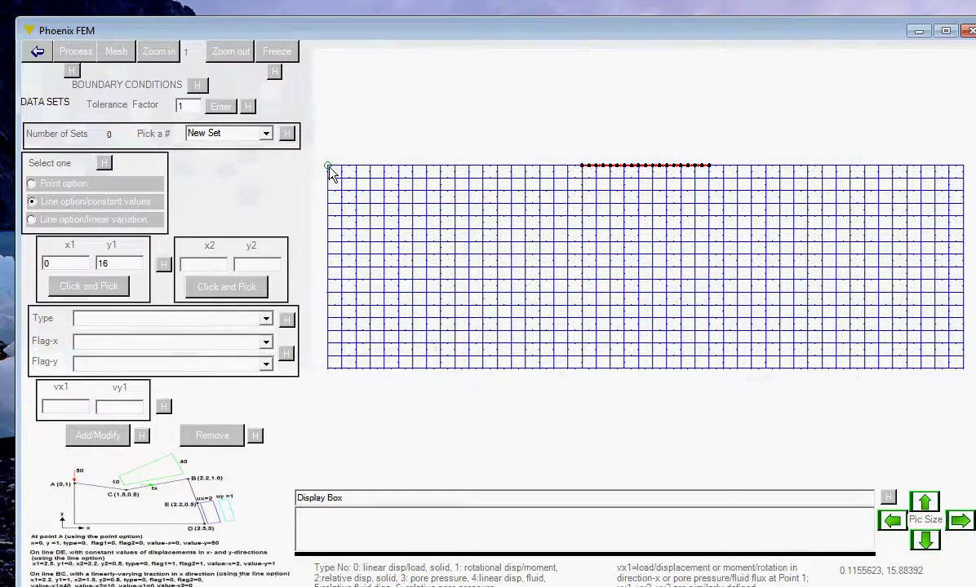
left_click(225, 292)
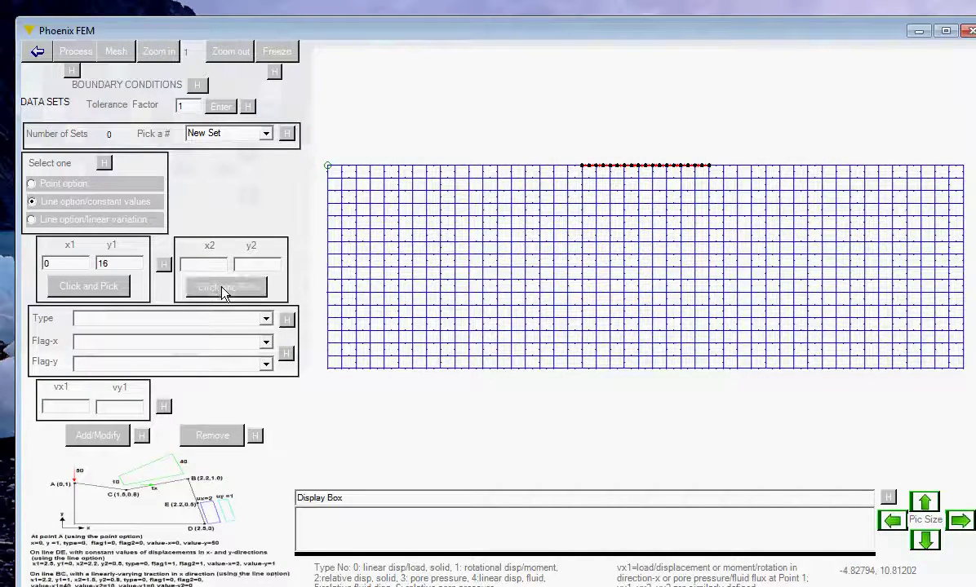
left_click(326, 368)
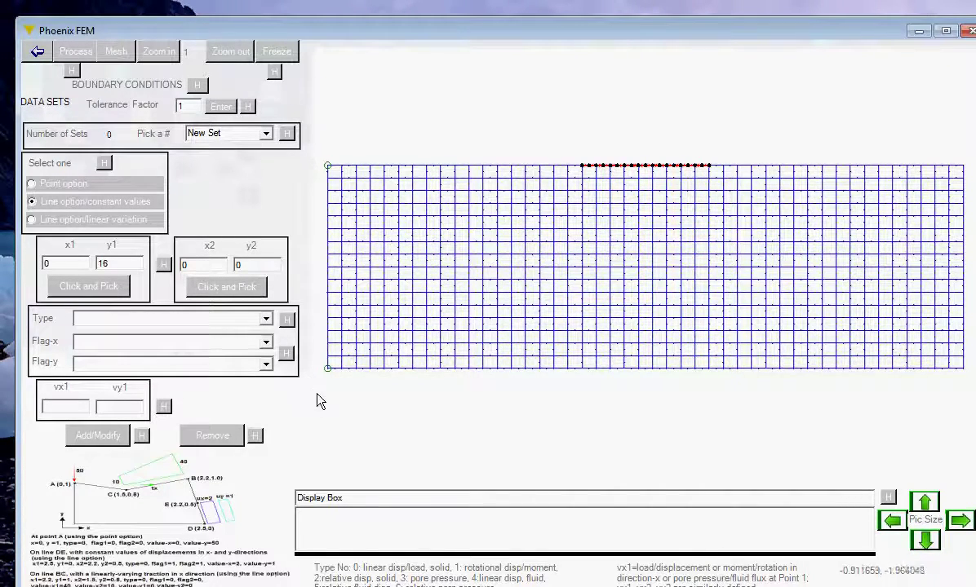
- Define the left-edge condition as solid displacement or load, with Flag-x zero displacement and Flag-y load, moment or fluid flux
left_click(266, 319)
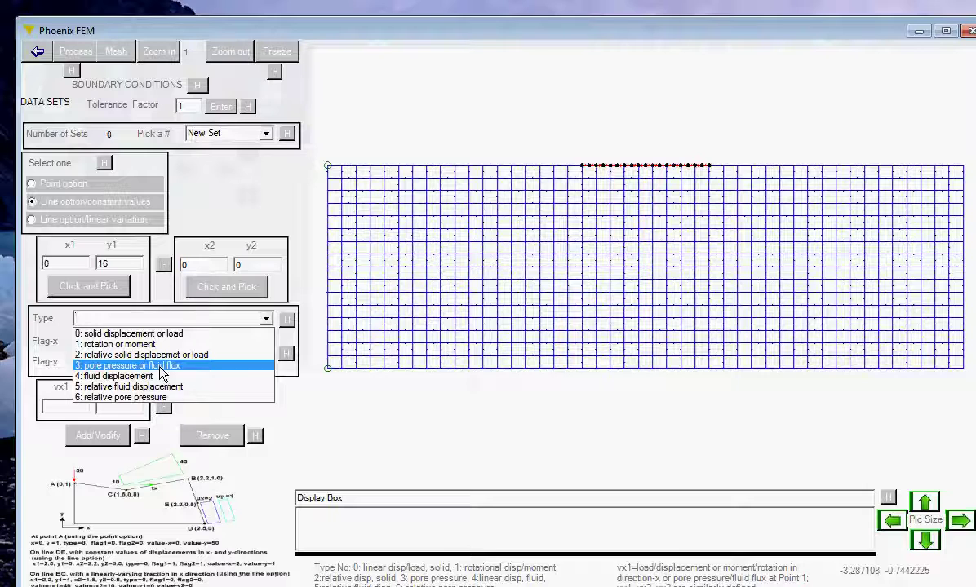
left_click(159, 335)
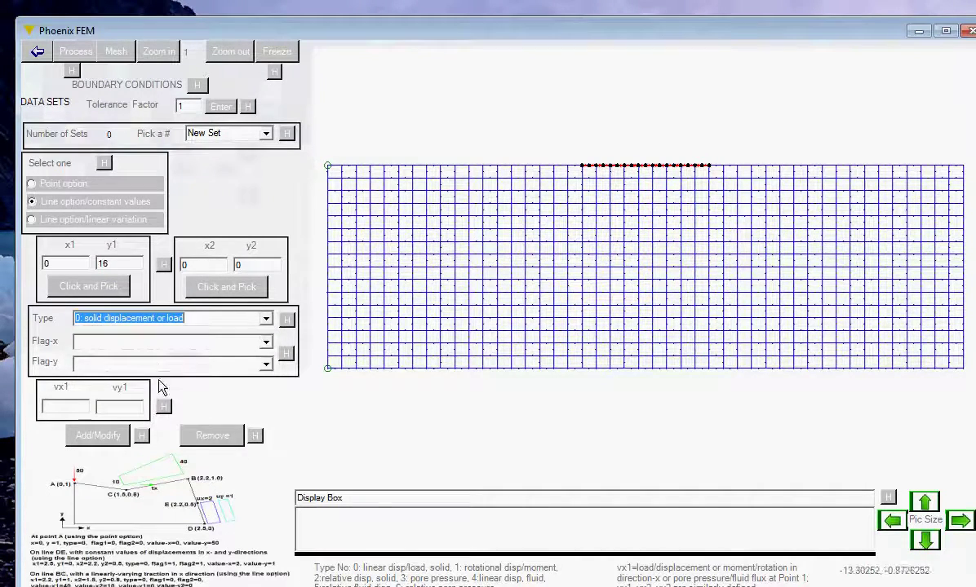
left_click(261, 342)
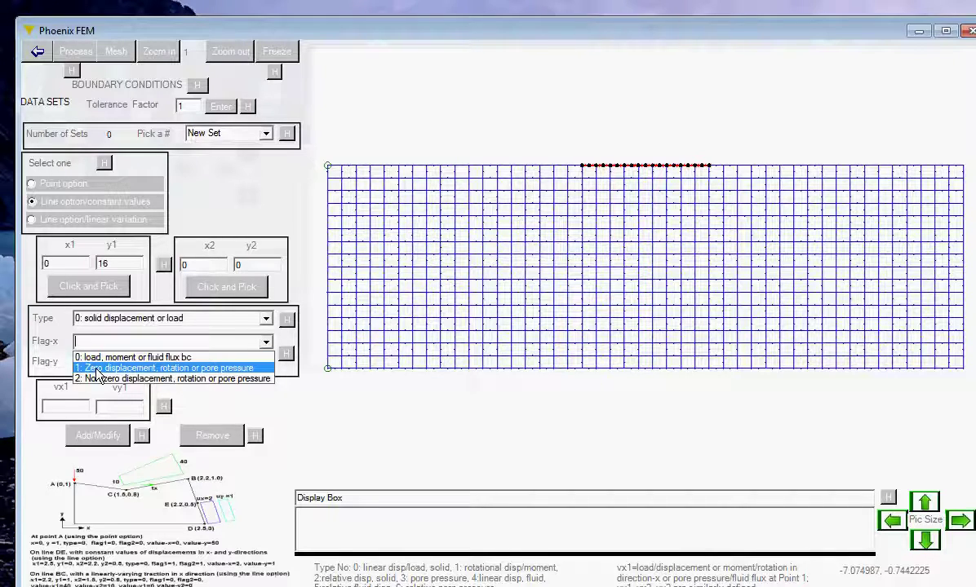
left_click(96, 368)
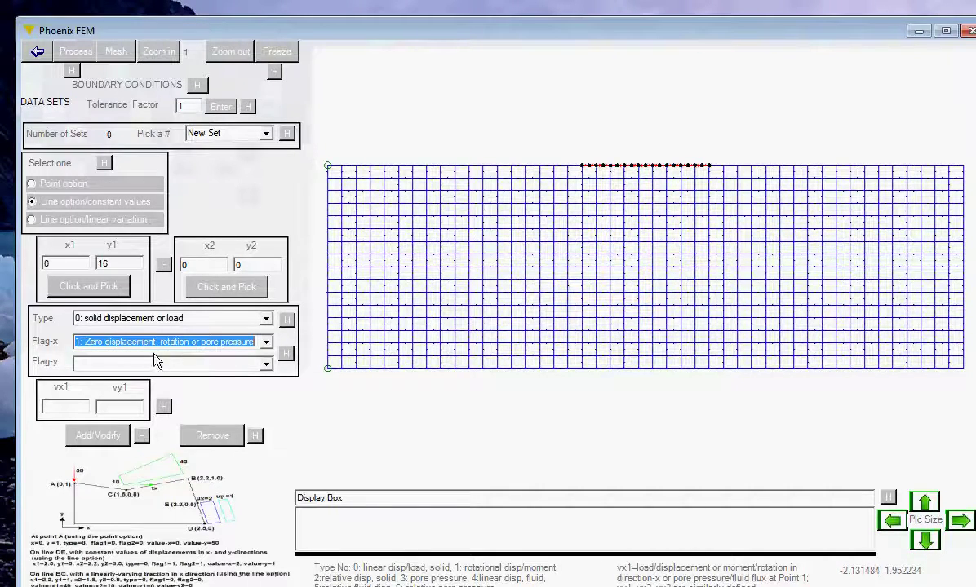
left_click(266, 366)
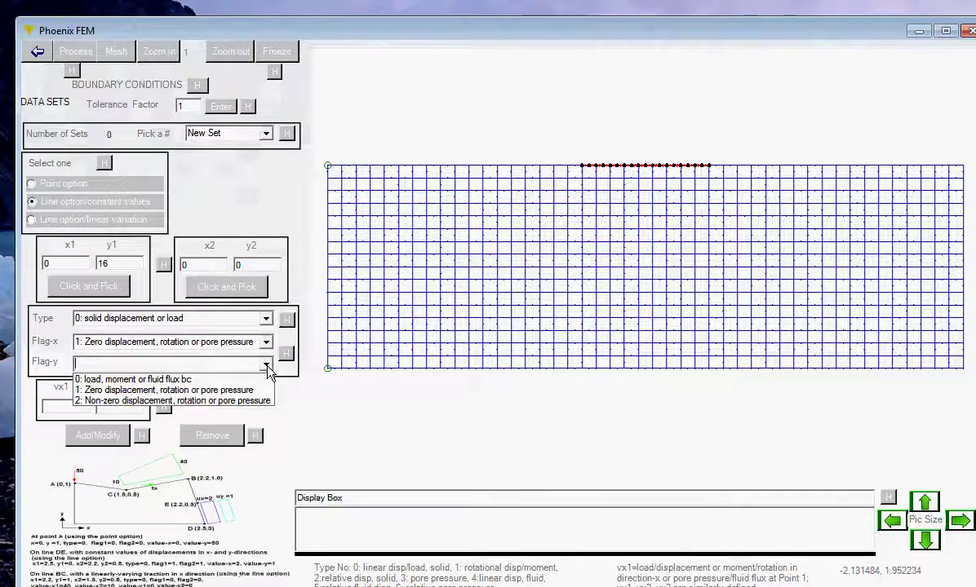
left_click(173, 380)
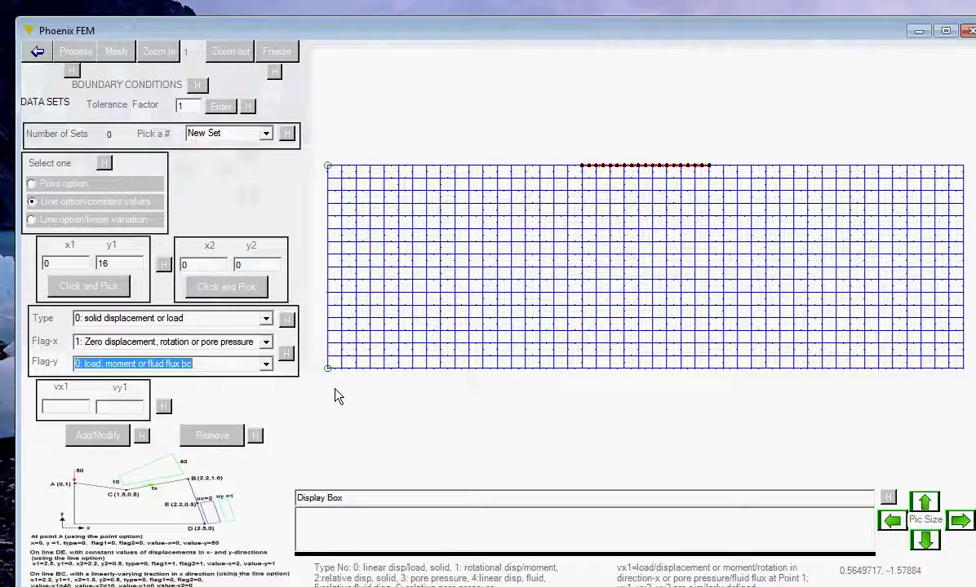
- Set vx1 and vy1 to 0, add the left-edge boundary condition and select its entry to highlight it
left_click(74, 407)
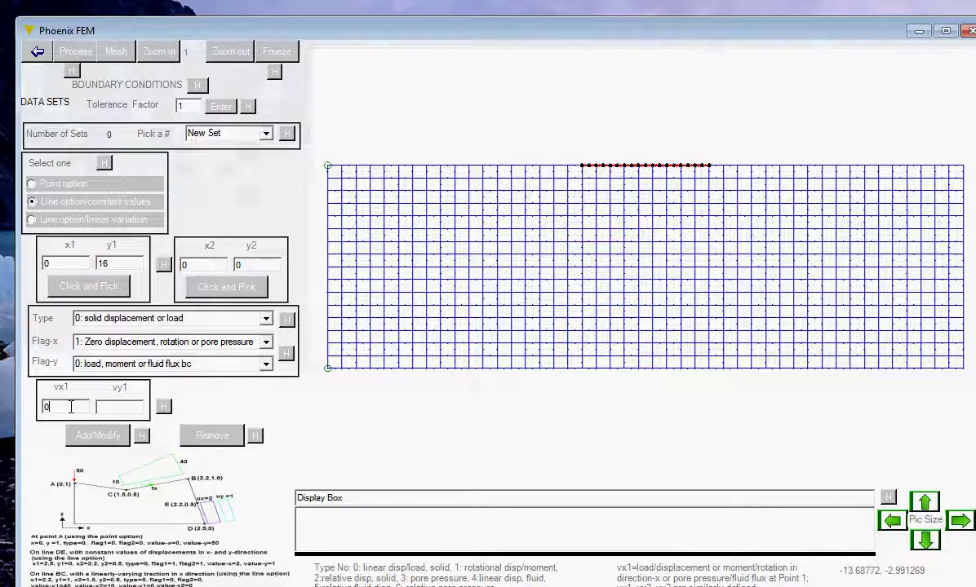
left_click(114, 408)
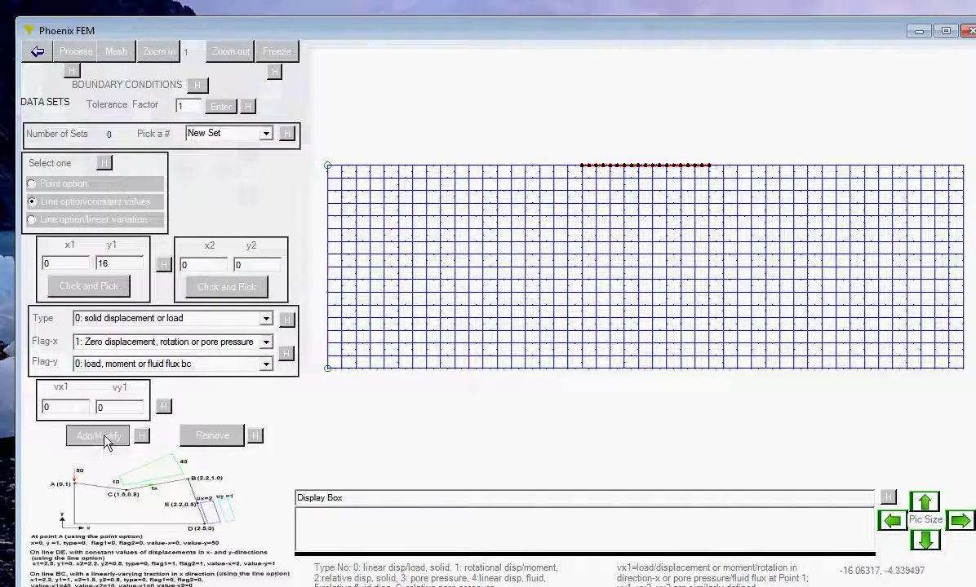
left_click(108, 436)
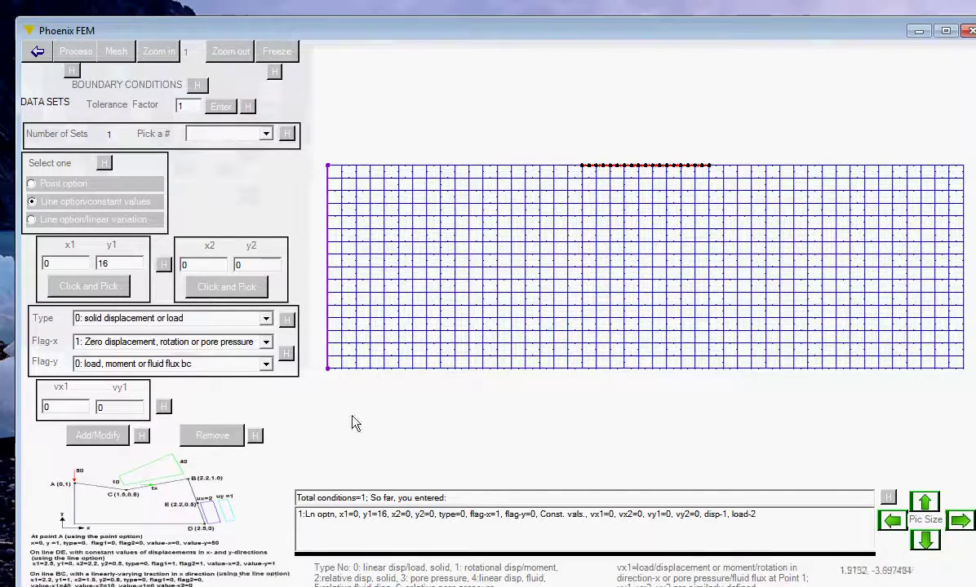
left_click(400, 522)
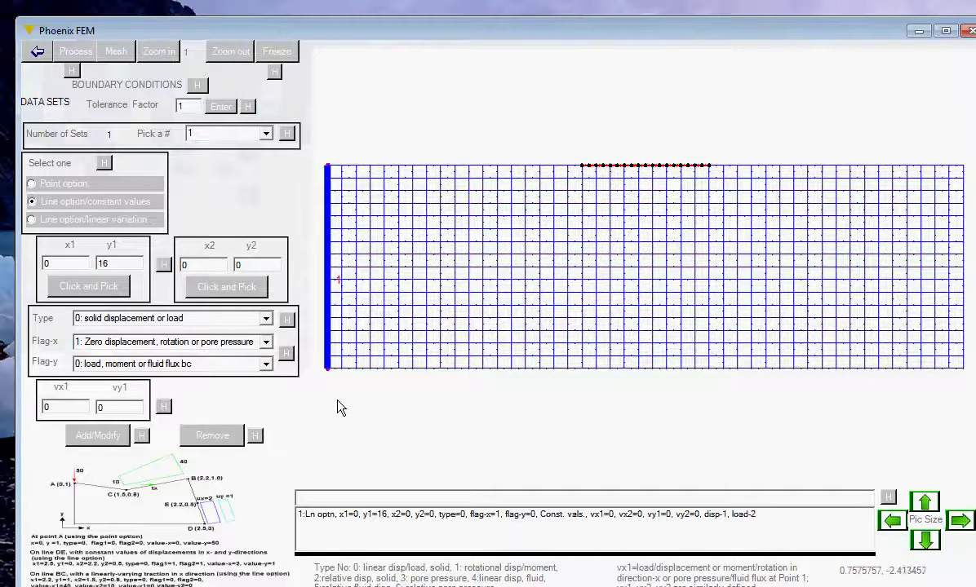
- Start a new boundary condition set and place its line along the mesh base from (0, 0) to (50, 0)
left_click(266, 136)
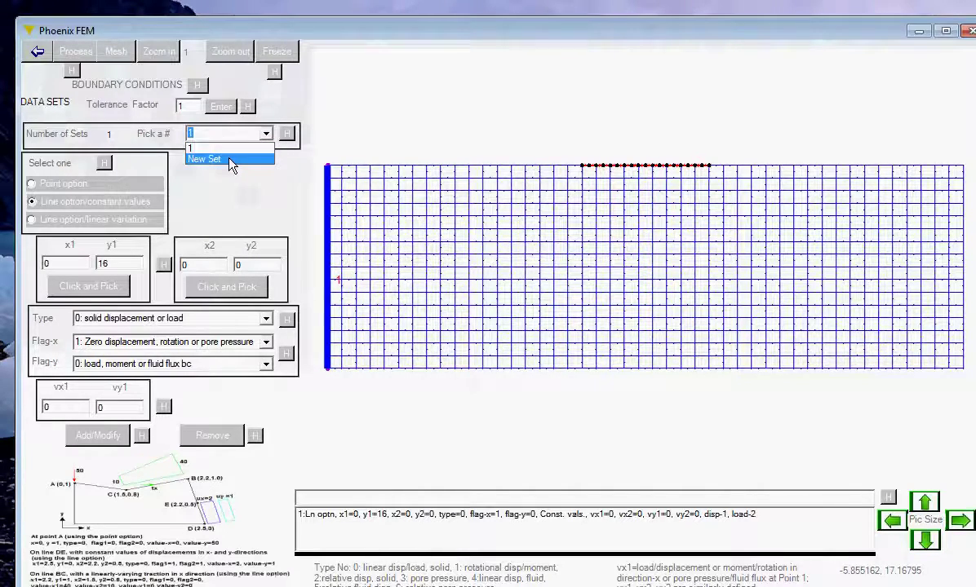
left_click(214, 156)
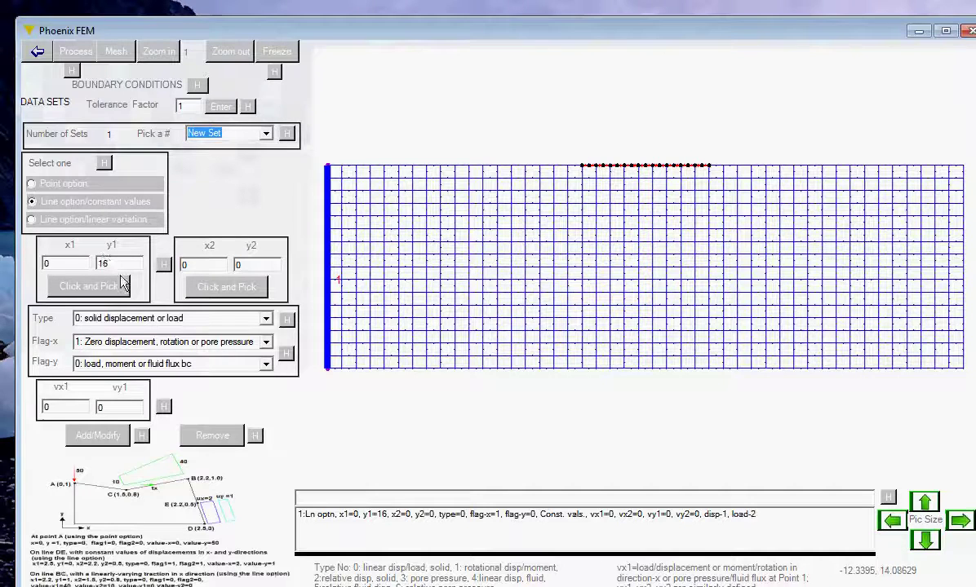
left_click(90, 287)
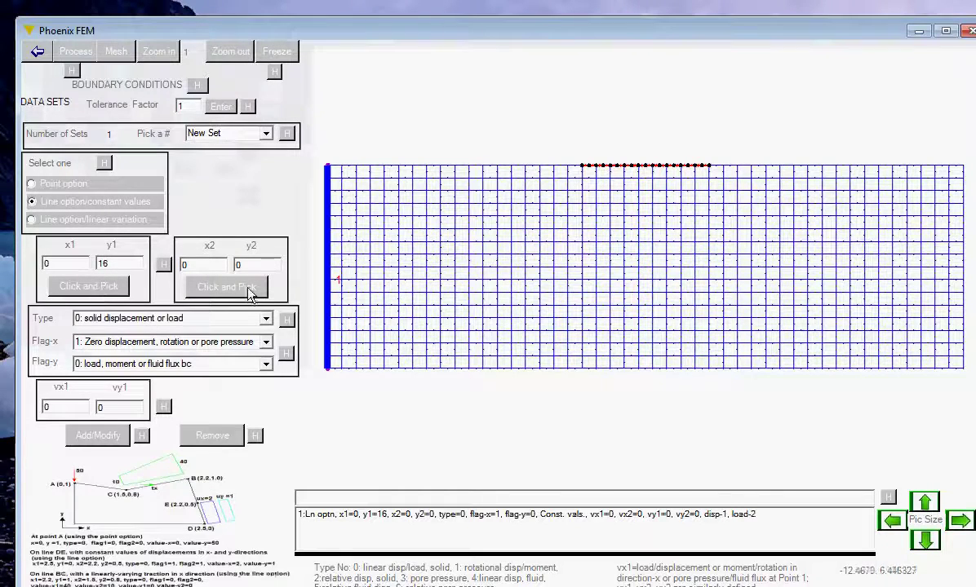
left_click(328, 368)
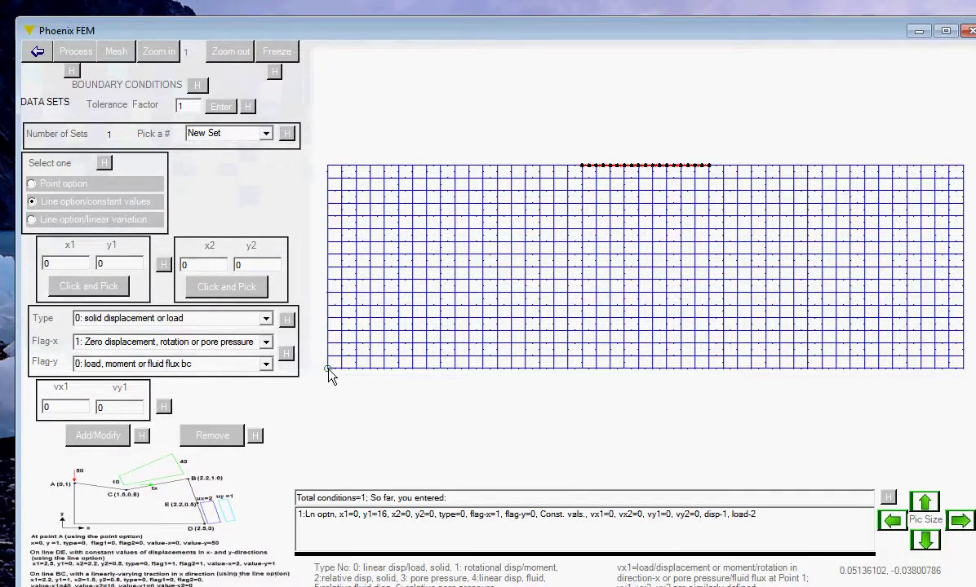
left_click(227, 286)
left_click(948, 373)
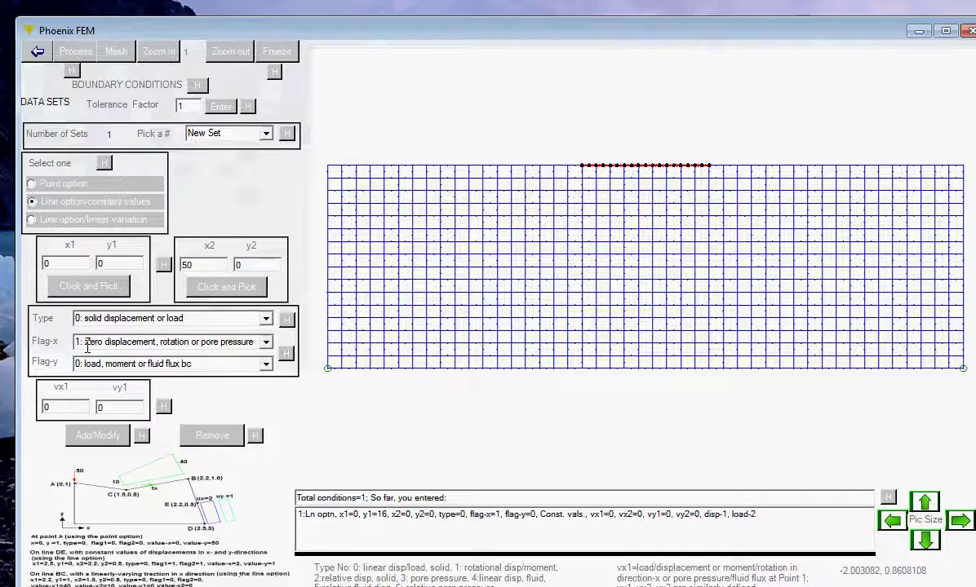
- Set Flag-y of the mesh-base condition to zero displacement, rotation or pore pressure and add the condition
left_click(268, 367)
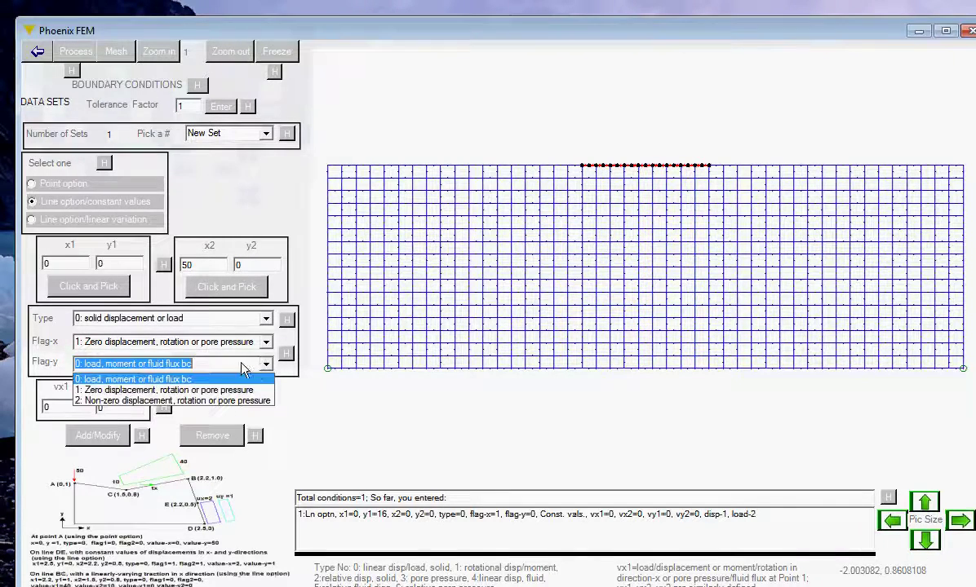
left_click(157, 381)
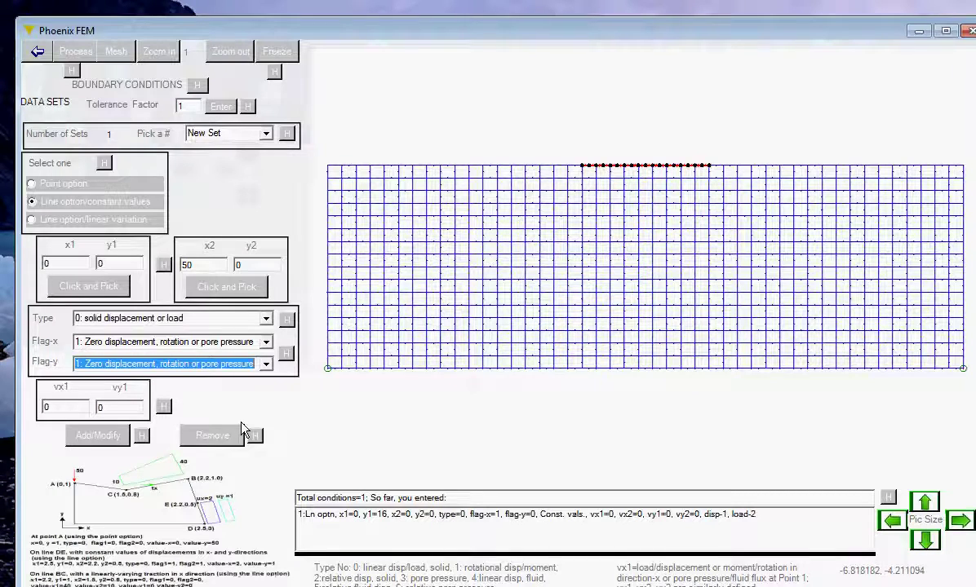
left_click(97, 435)
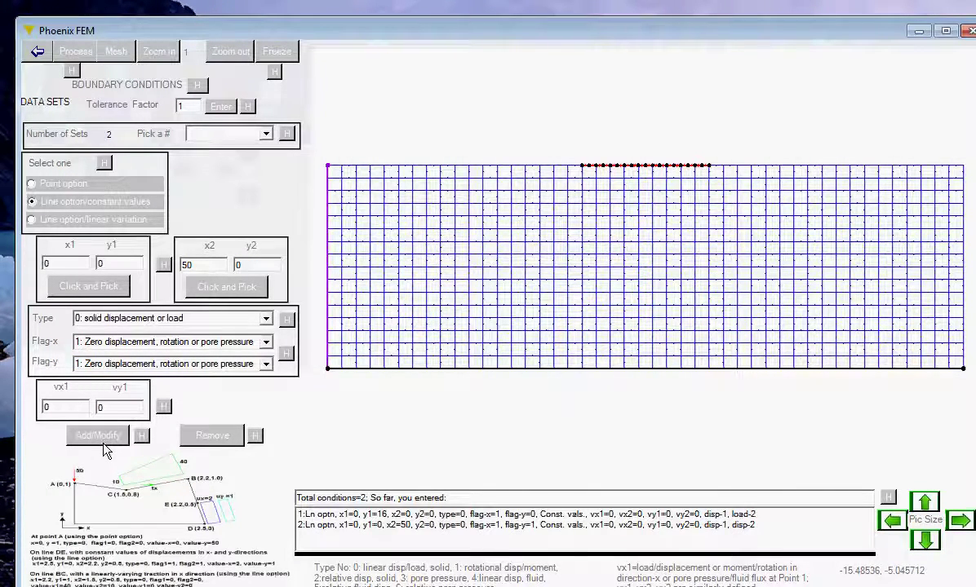
- Start a new boundary condition set and place its line along the mesh's right edge from (50, 0) to (50, 16)
left_click(266, 135)
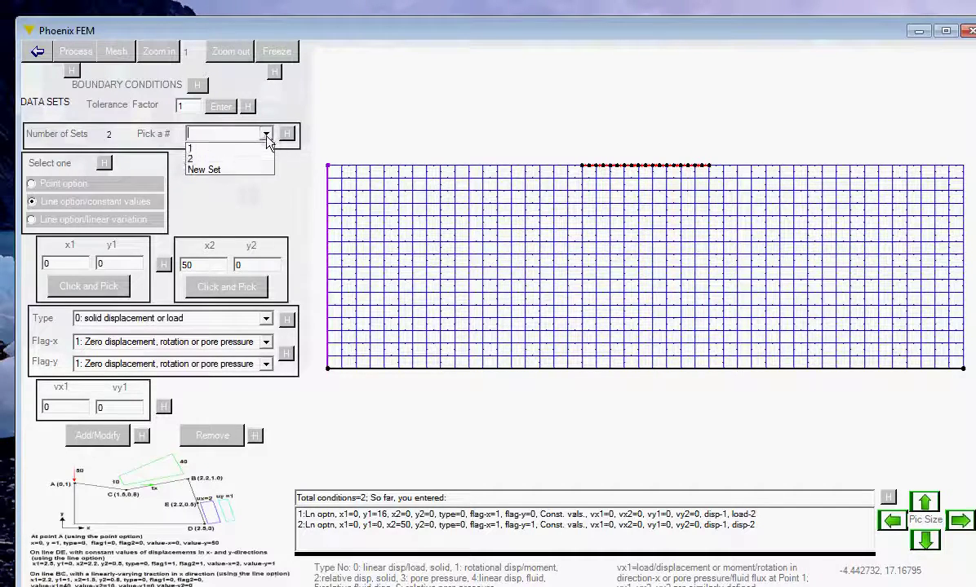
left_click(210, 168)
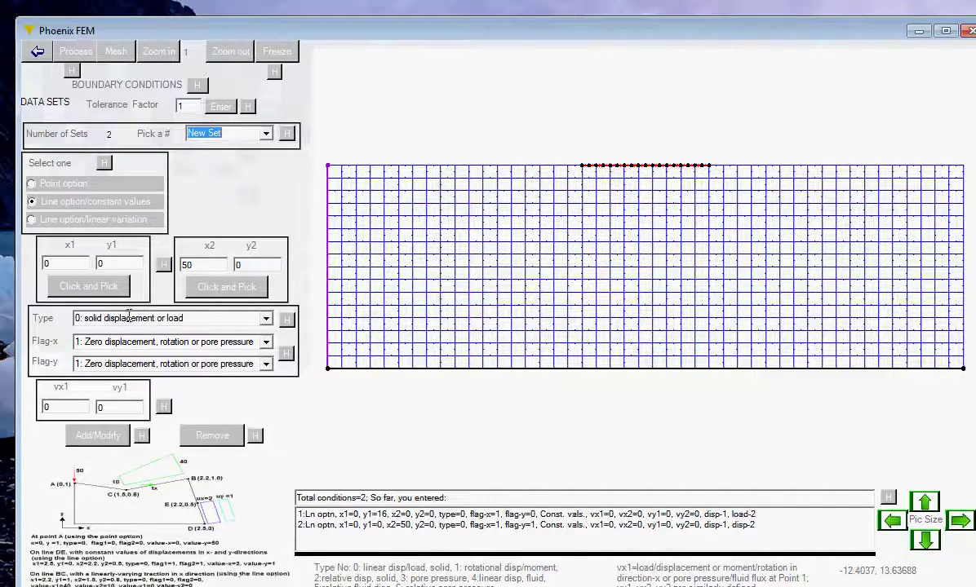
left_click(96, 283)
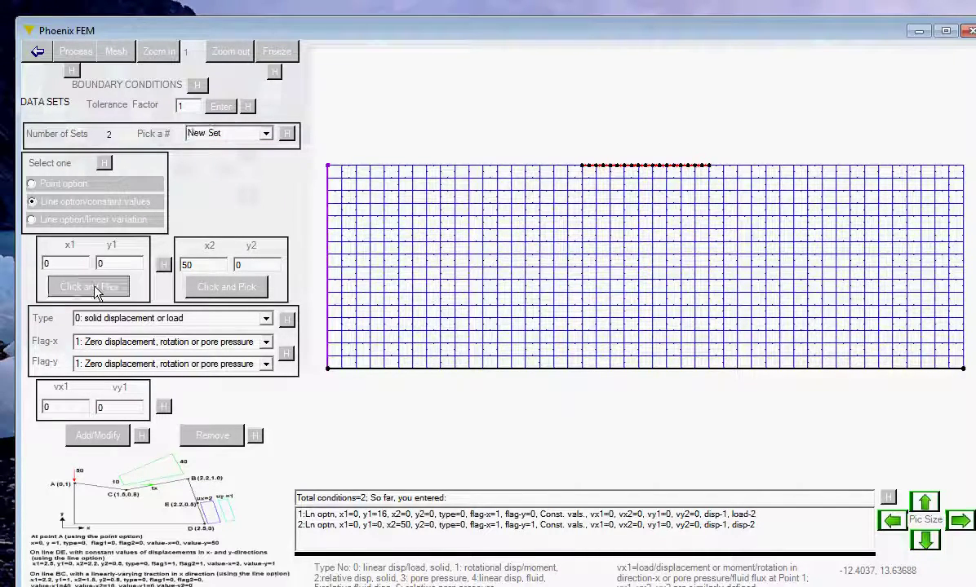
left_click(963, 369)
left_click(226, 287)
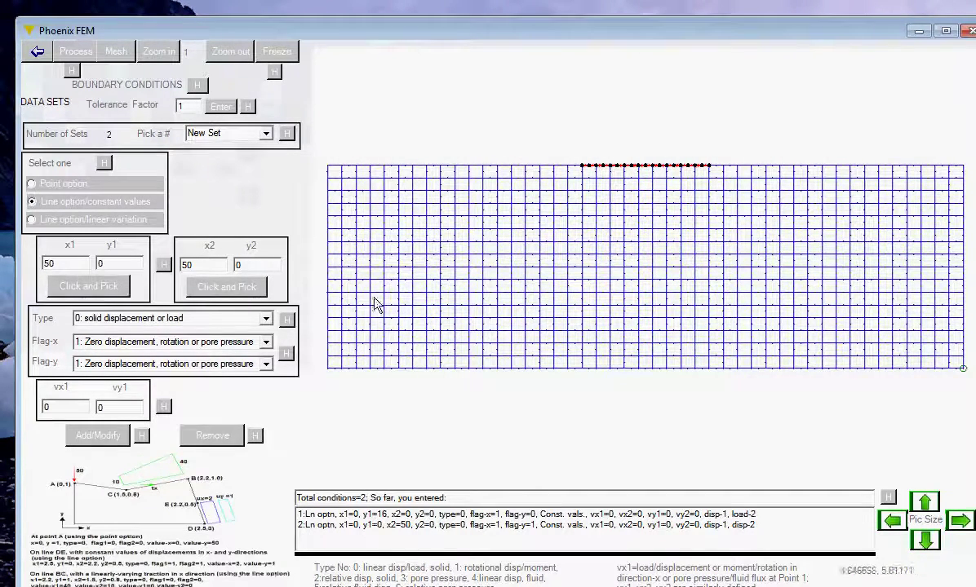
left_click(963, 166)
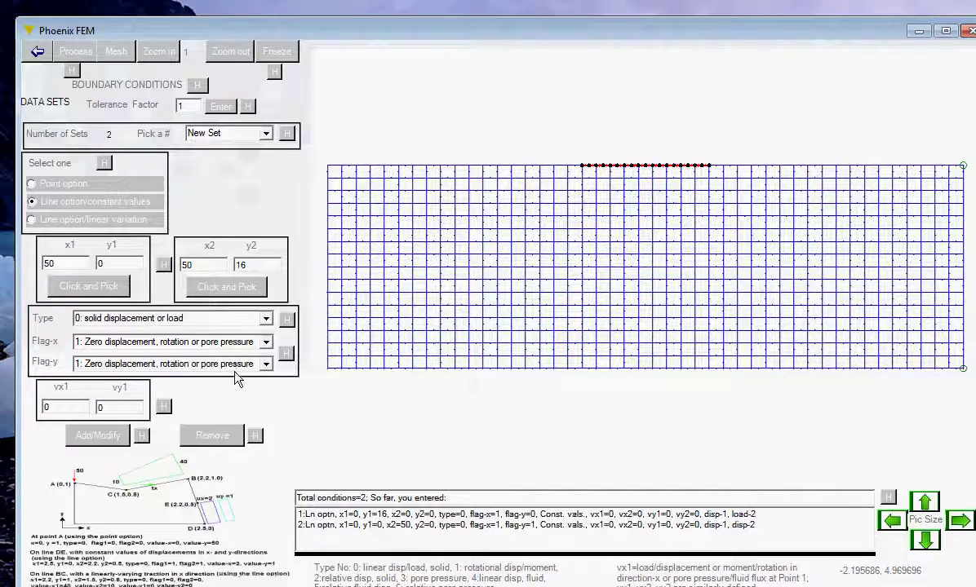
- Set Flag-y of the right-edge condition to load, moment or fluid flux bc and add the condition
left_click(266, 366)
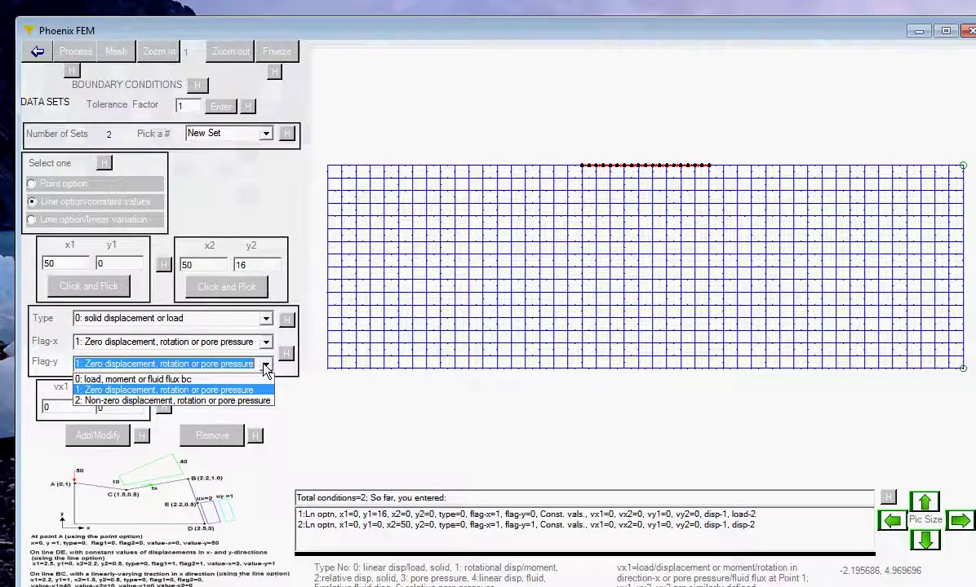
left_click(164, 380)
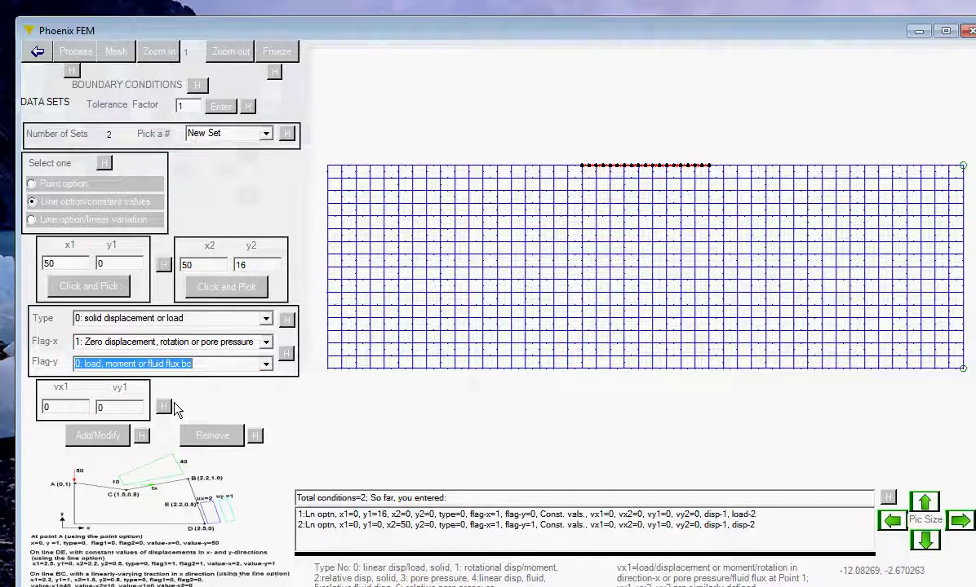
left_click(97, 436)
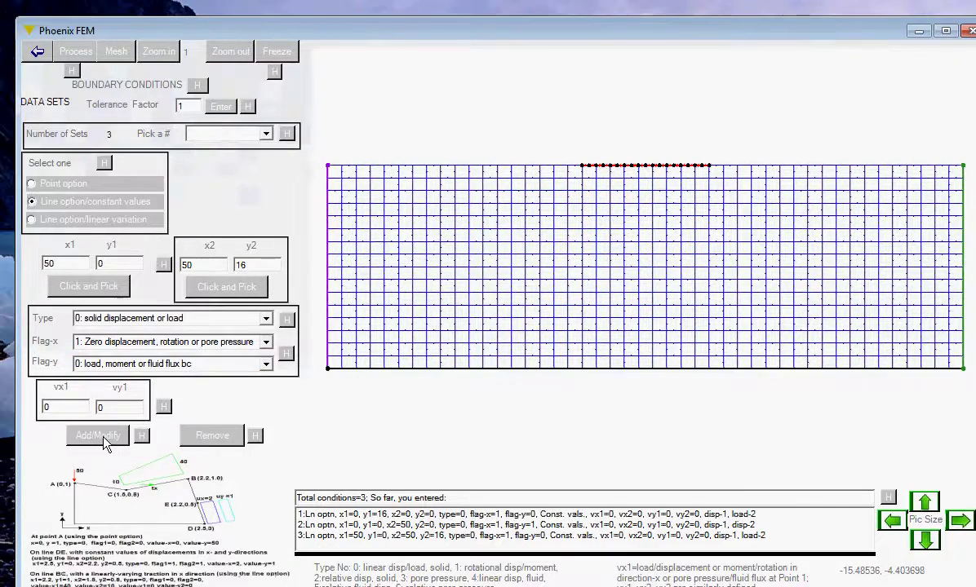
- Start a new boundary condition set and place its line along the footing from (20, 16) to (30, 16)
left_click(270, 134)
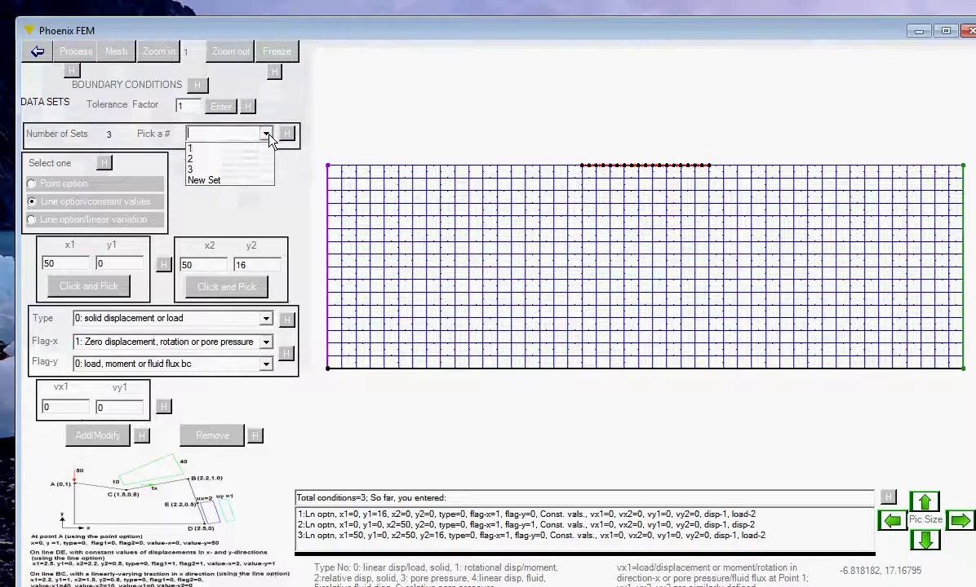
left_click(202, 168)
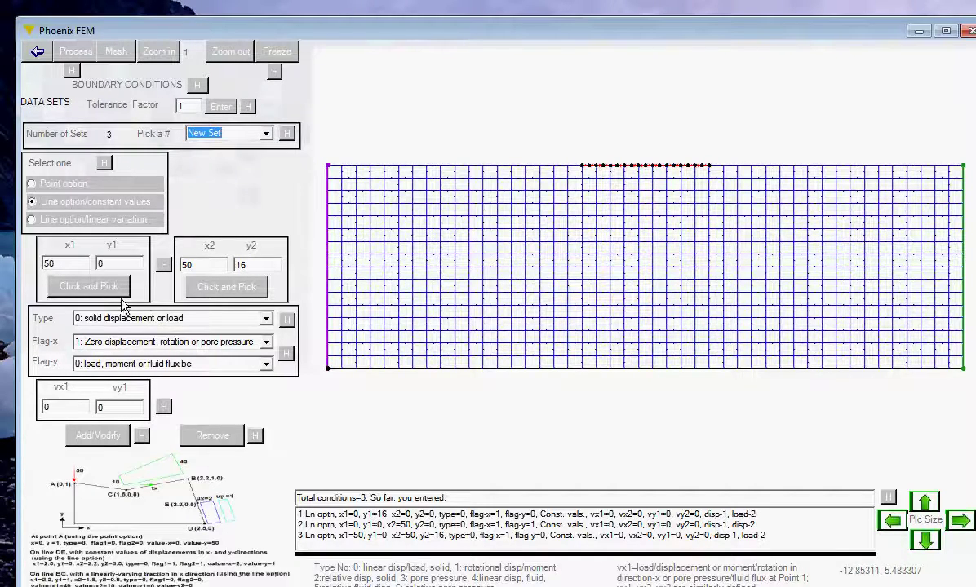
left_click(97, 290)
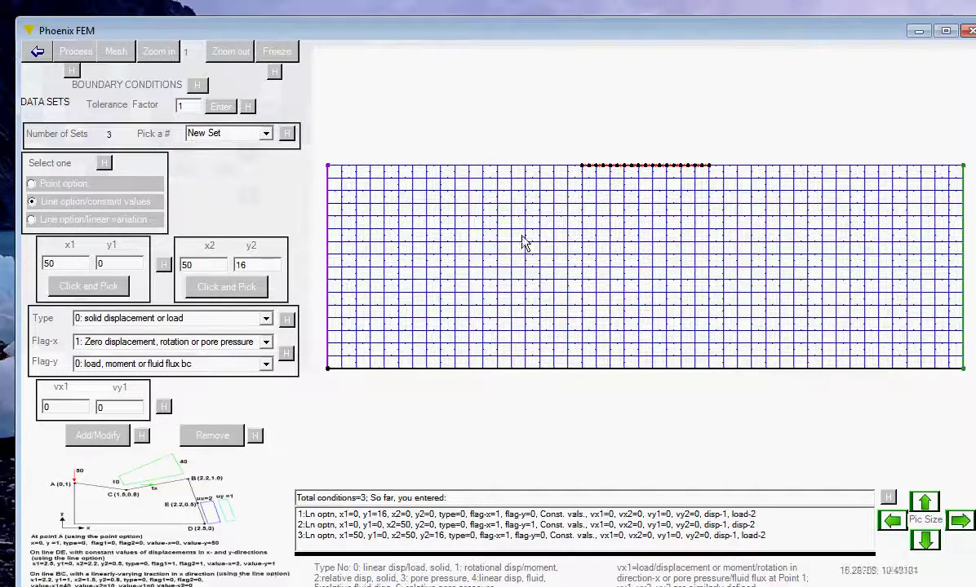
left_click(583, 172)
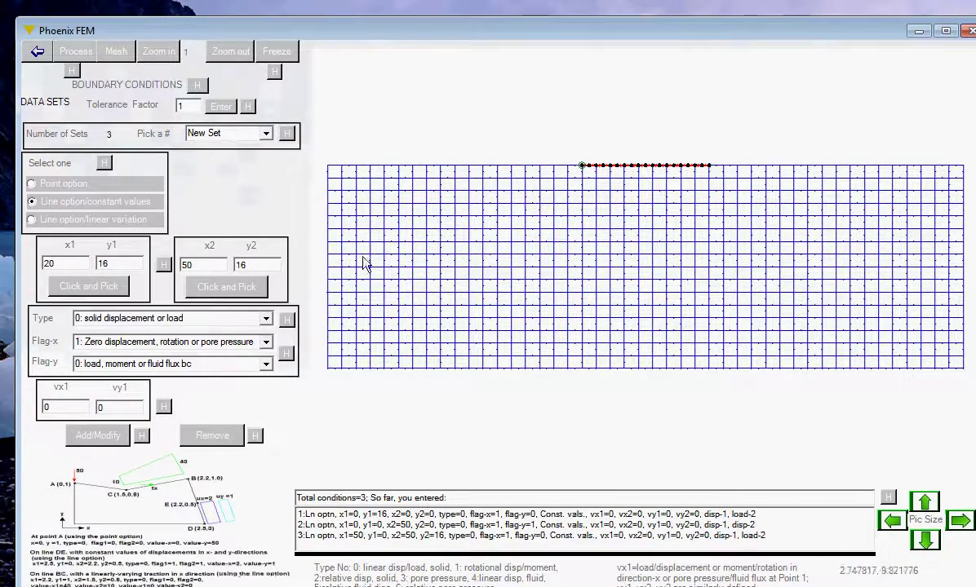
left_click(245, 288)
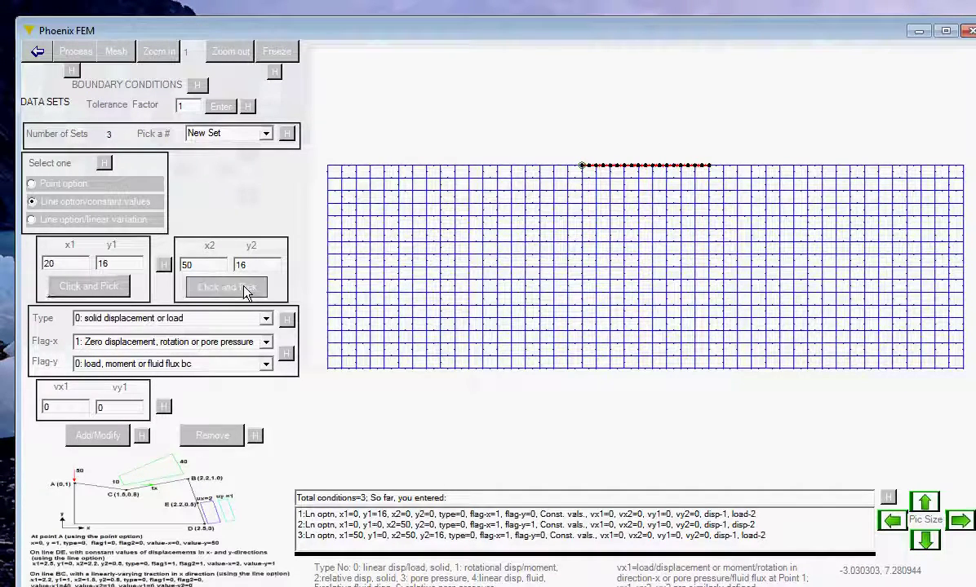
left_click(708, 167)
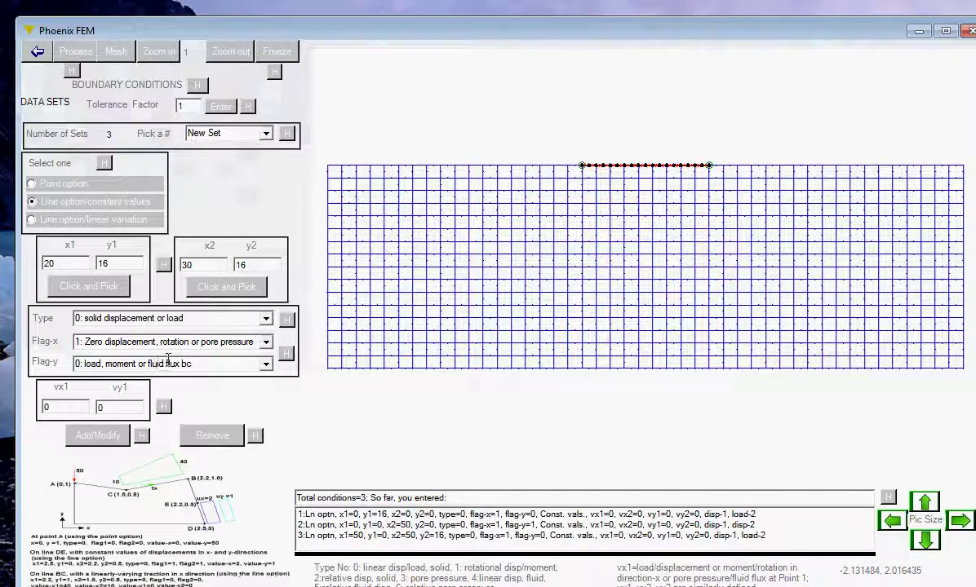
- Set the footing condition's Flag-x to load, moment or fluid flux bc, enter vy1 as -200 and add the load
left_click(250, 341)
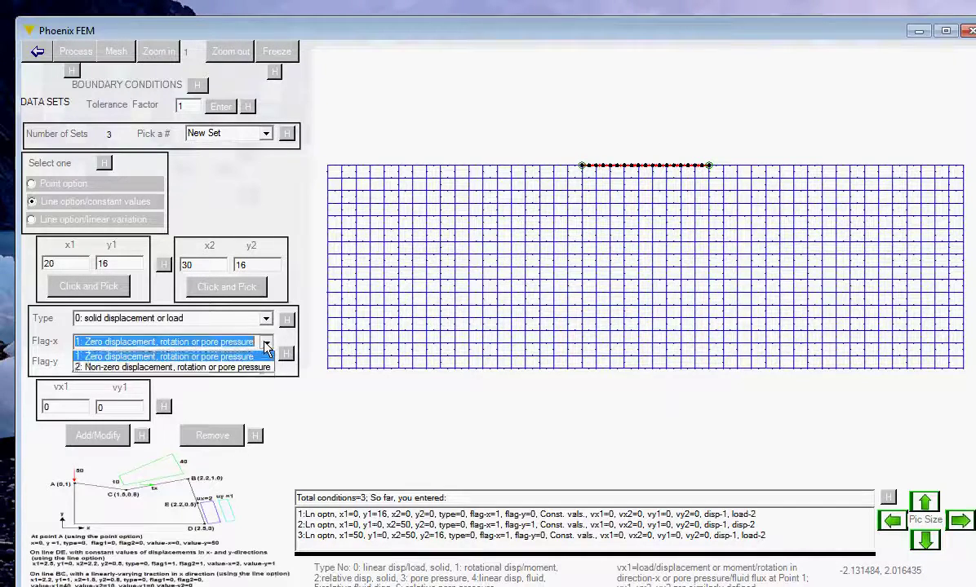
left_click(150, 358)
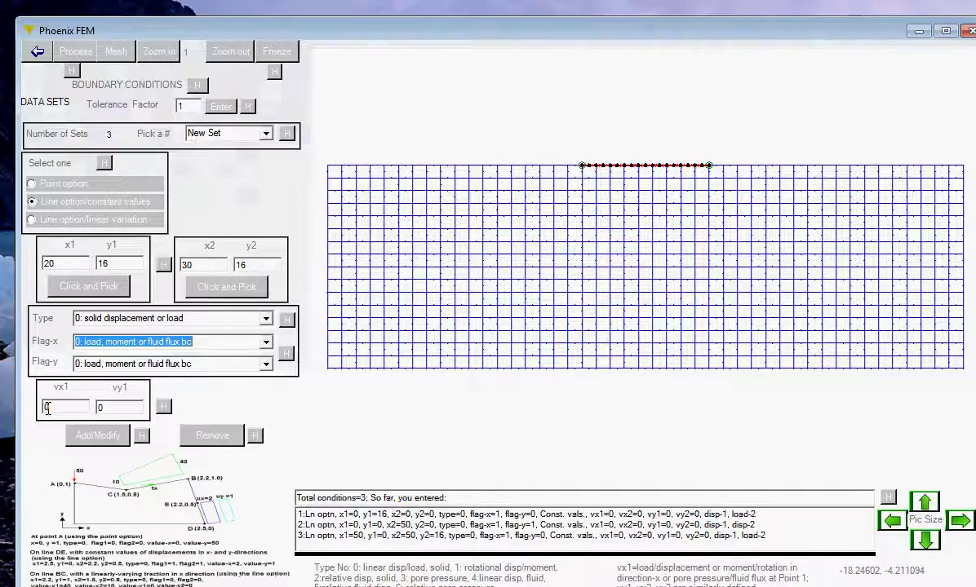
double_click(121, 408)
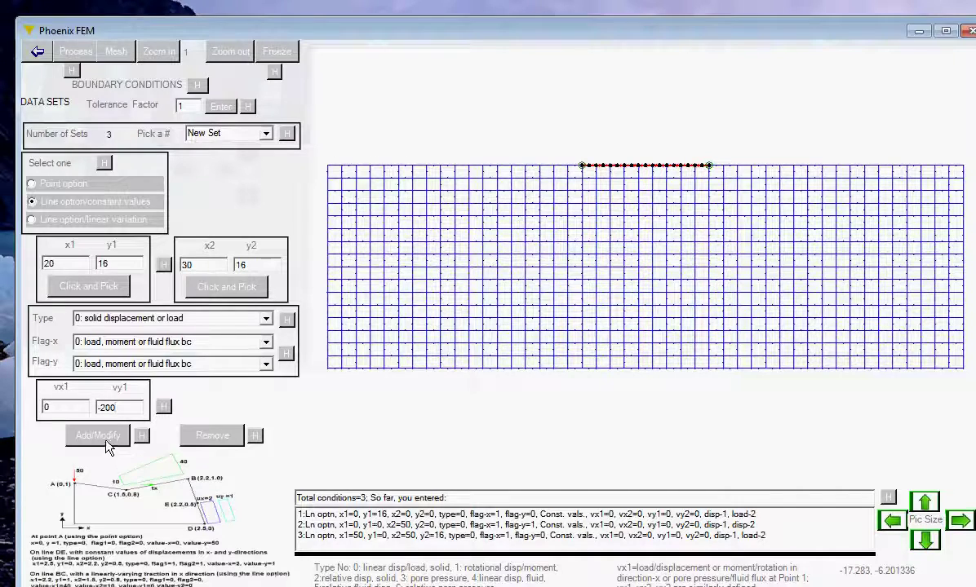
left_click(107, 438)
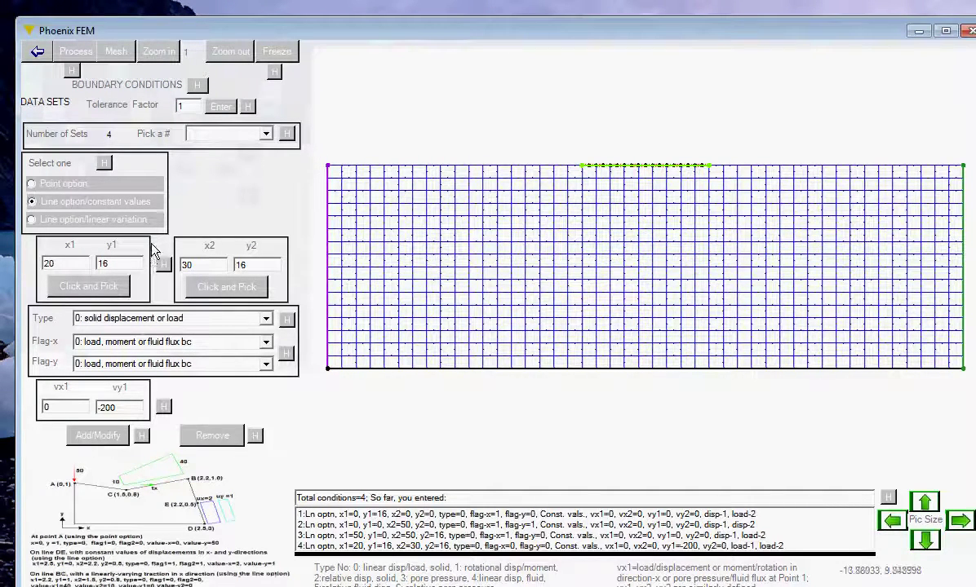
- Start another boundary condition set and pick the mesh's bottom corners (0, 0) and (50, 0) as its line ends
left_click(265, 135)
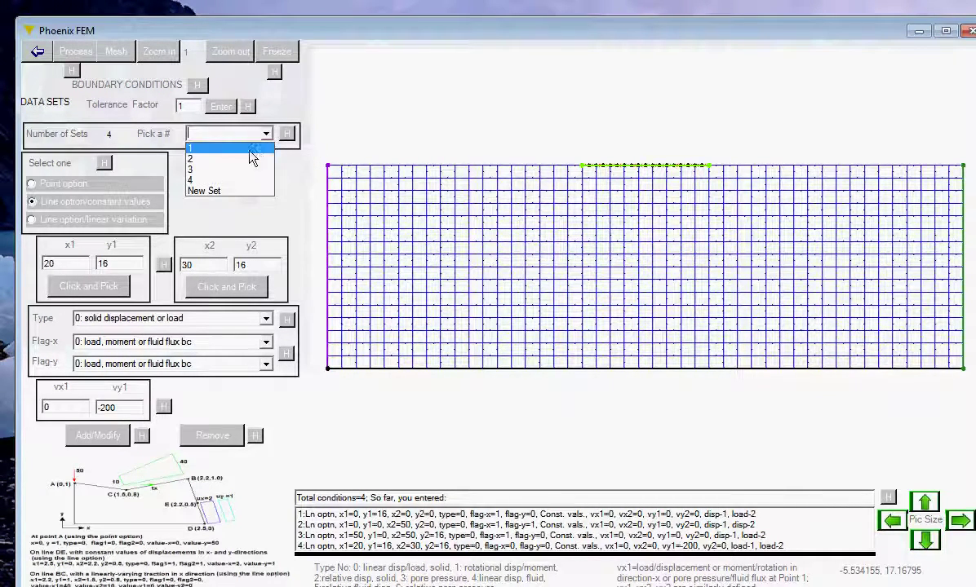
left_click(260, 192)
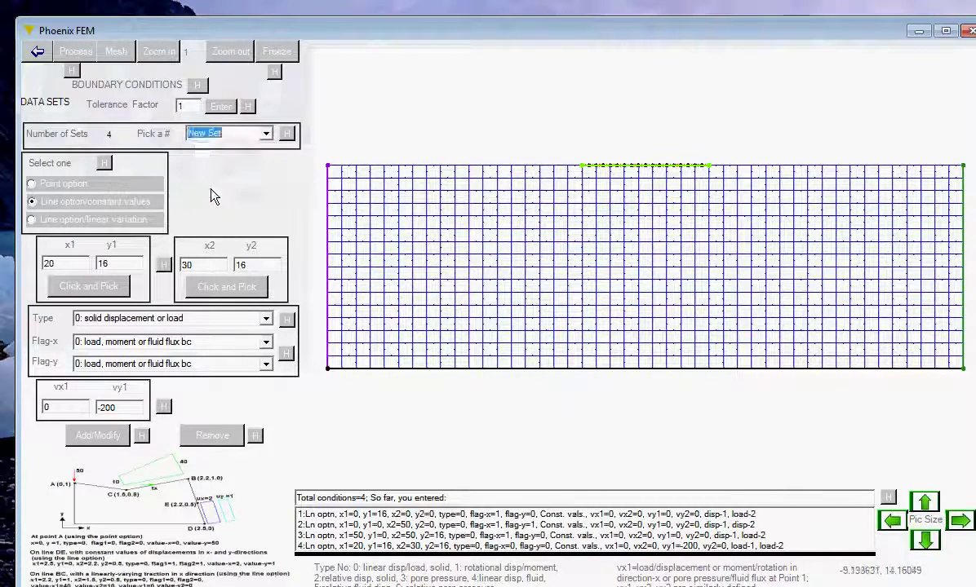
left_click(108, 289)
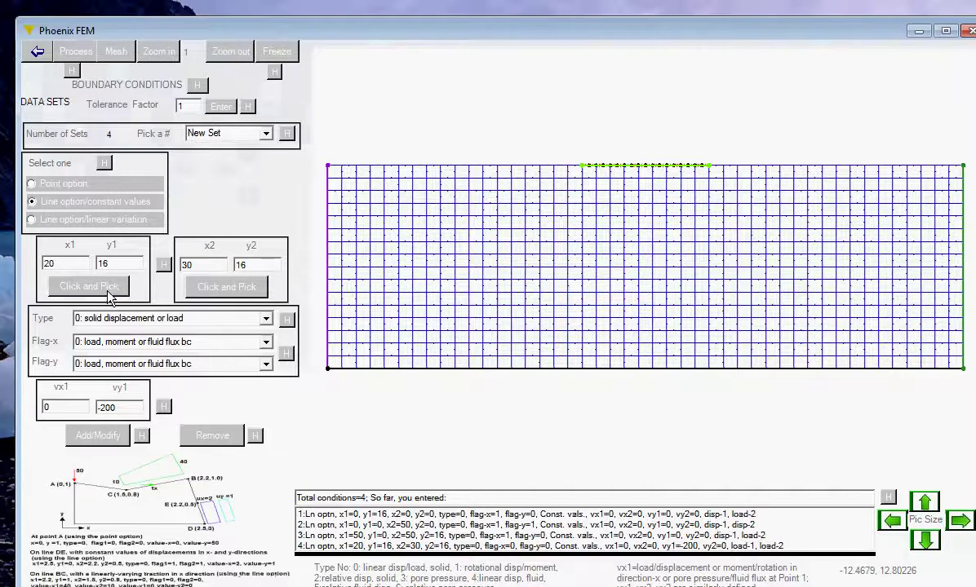
left_click(328, 369)
left_click(256, 289)
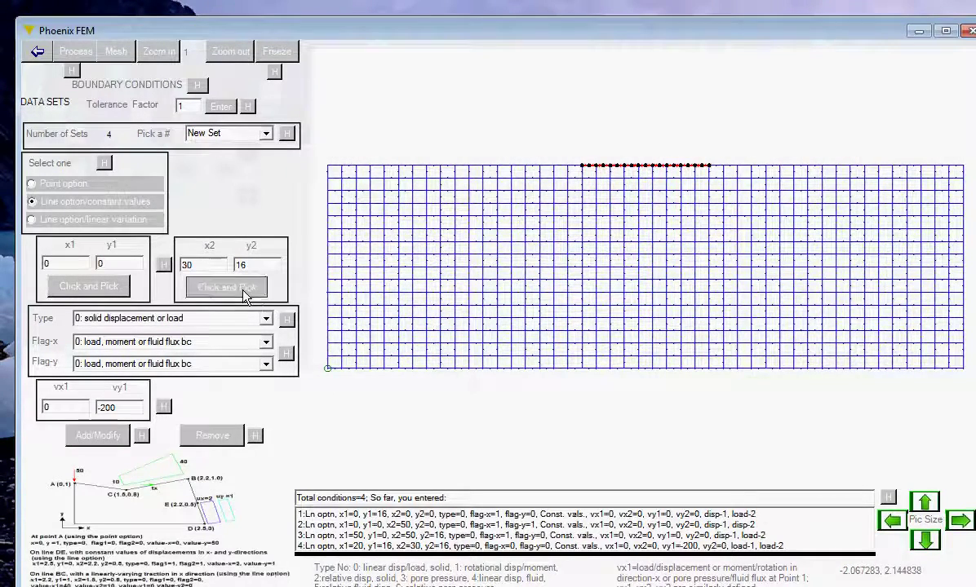
left_click(962, 372)
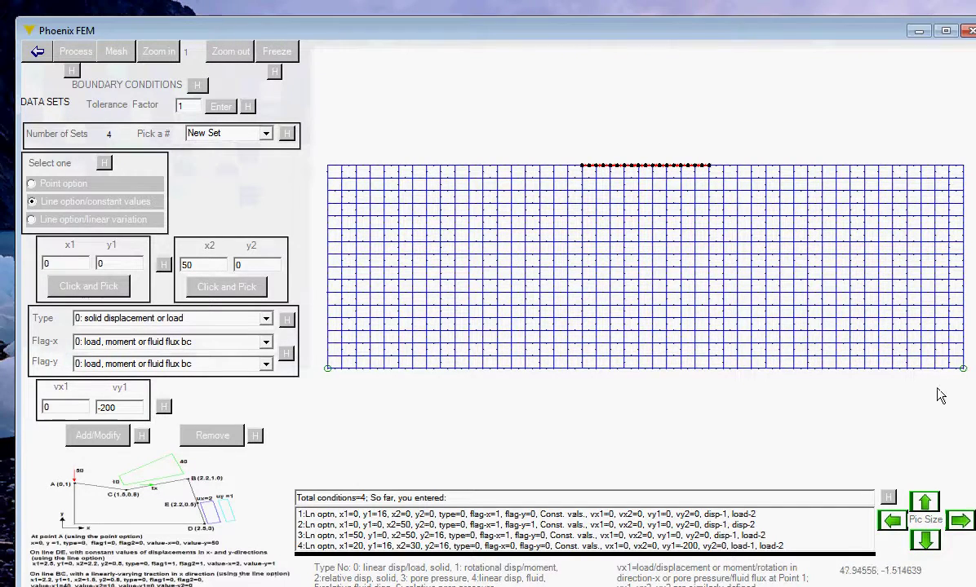
- Define the base condition as pore pressure or fluid flux with Flag-x zero pore pressure and vy1 0, and add it
left_click(267, 319)
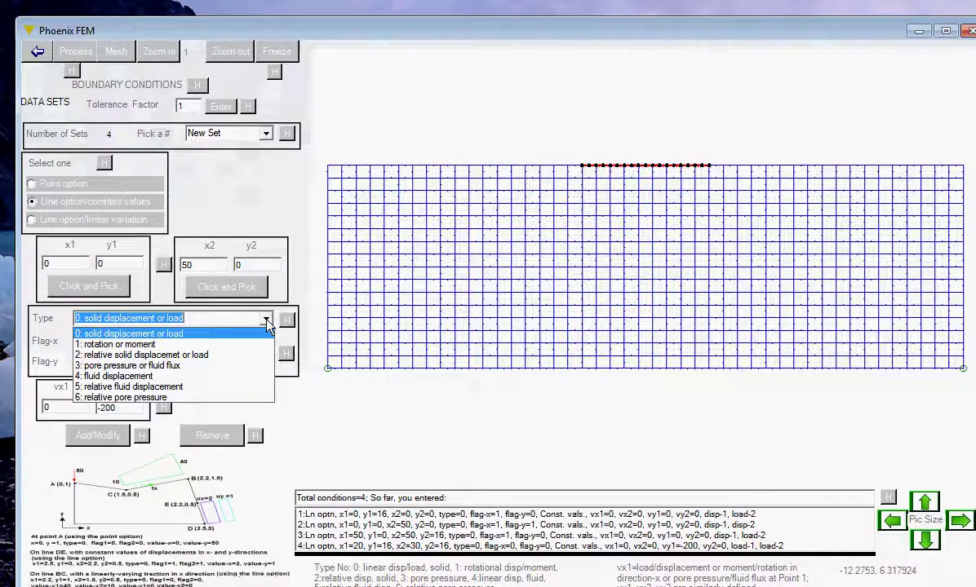
left_click(150, 374)
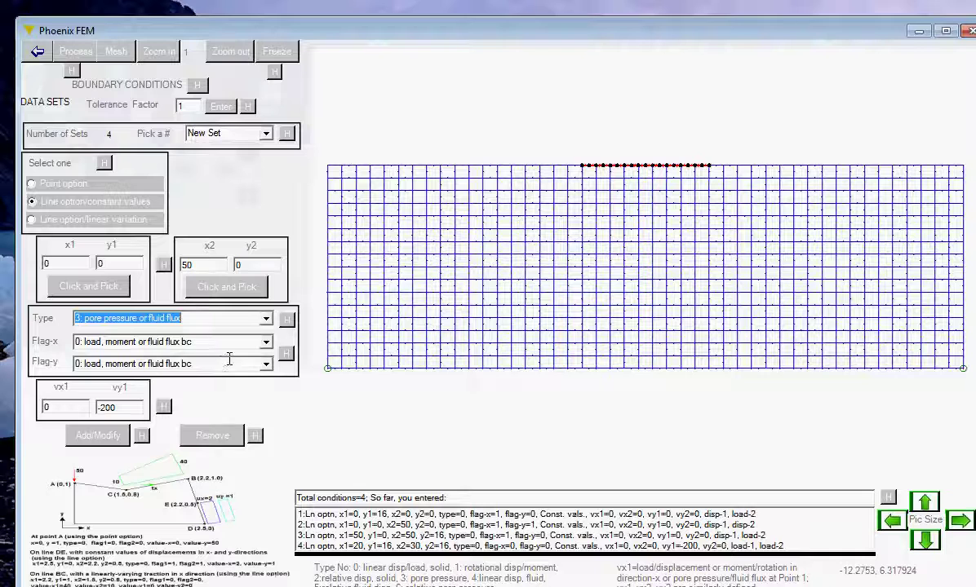
left_click(267, 343)
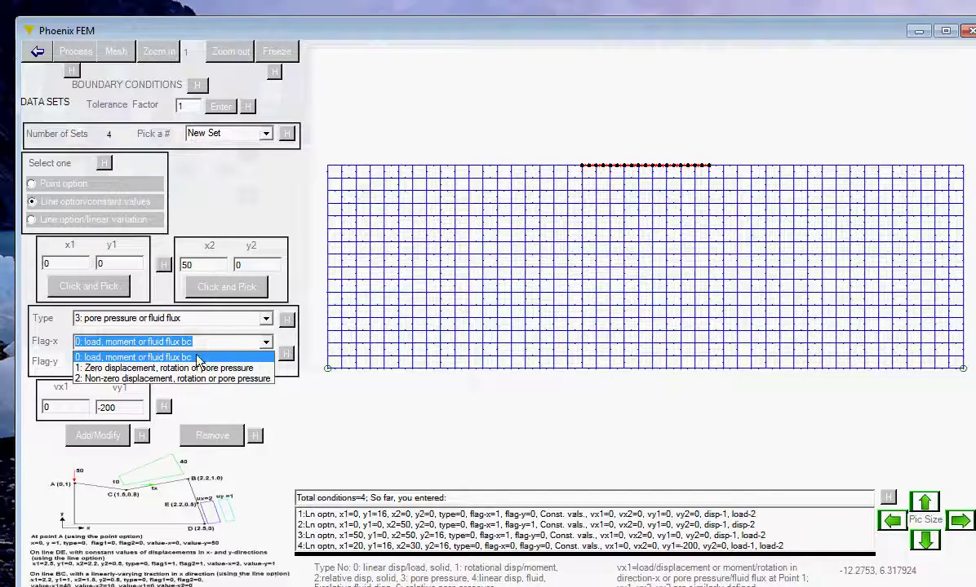
left_click(141, 368)
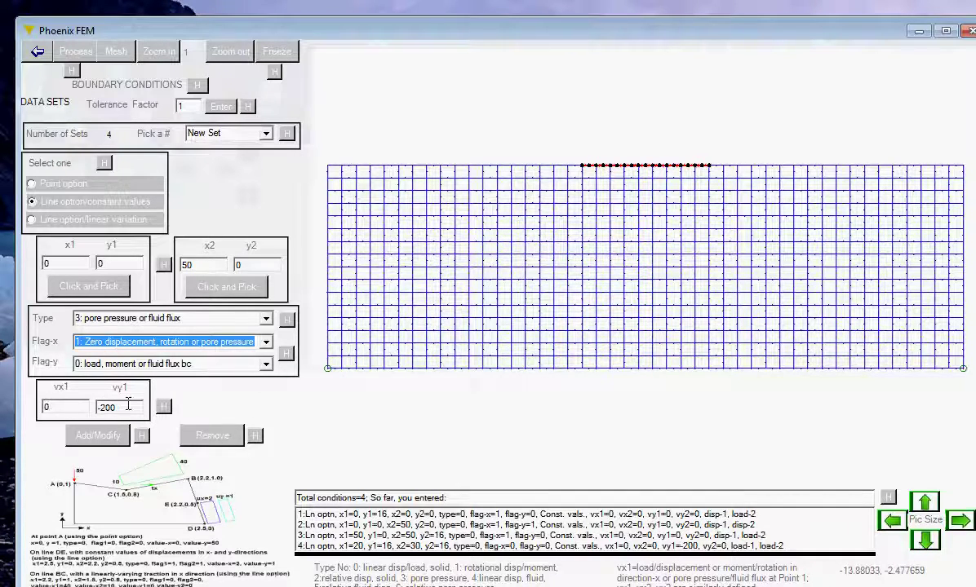
double_click(102, 406)
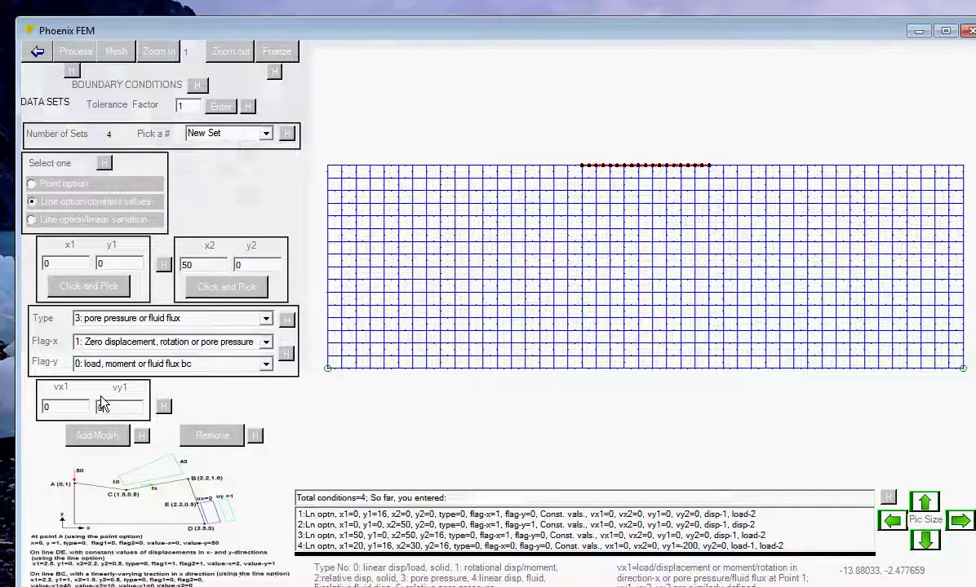
left_click(96, 438)
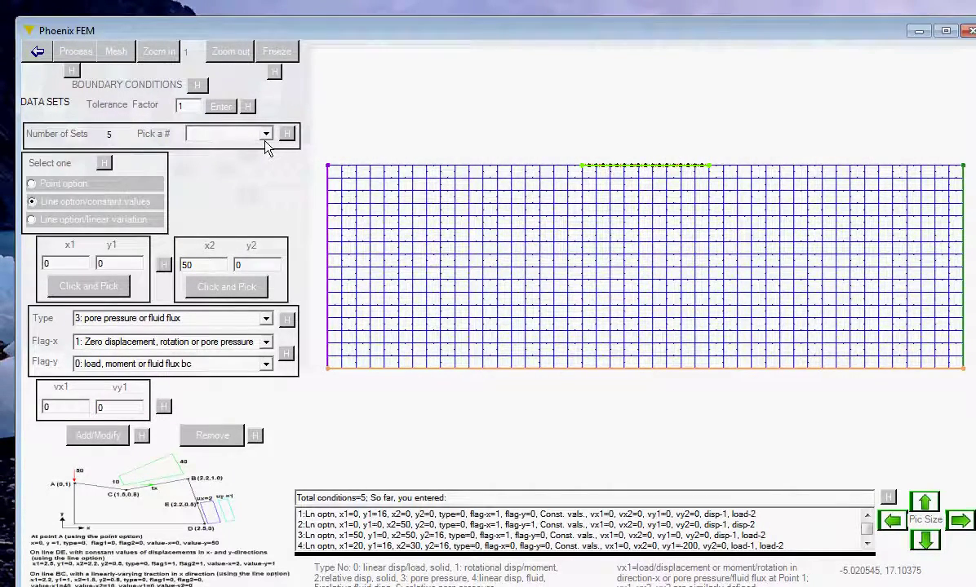
- Add a new zero pore pressure boundary condition set along the line from (0, 15) to (50, 15)
left_click(264, 137)
left_click(217, 204)
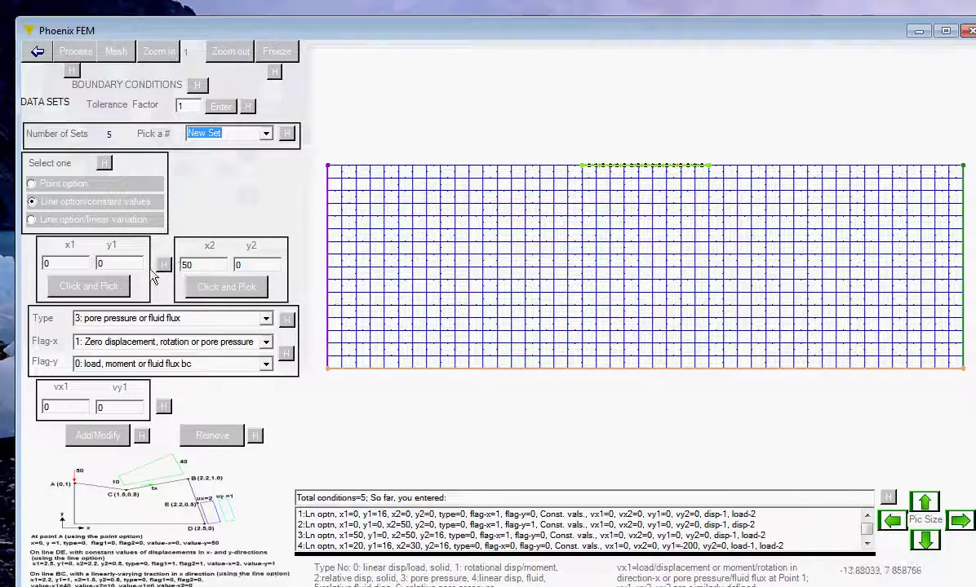
left_click(108, 285)
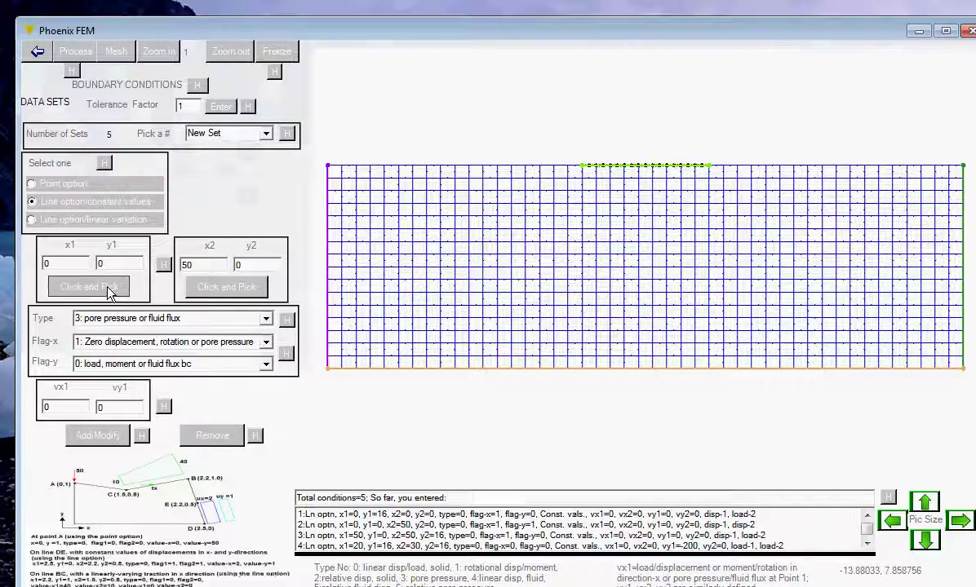
left_click(330, 188)
left_click(226, 283)
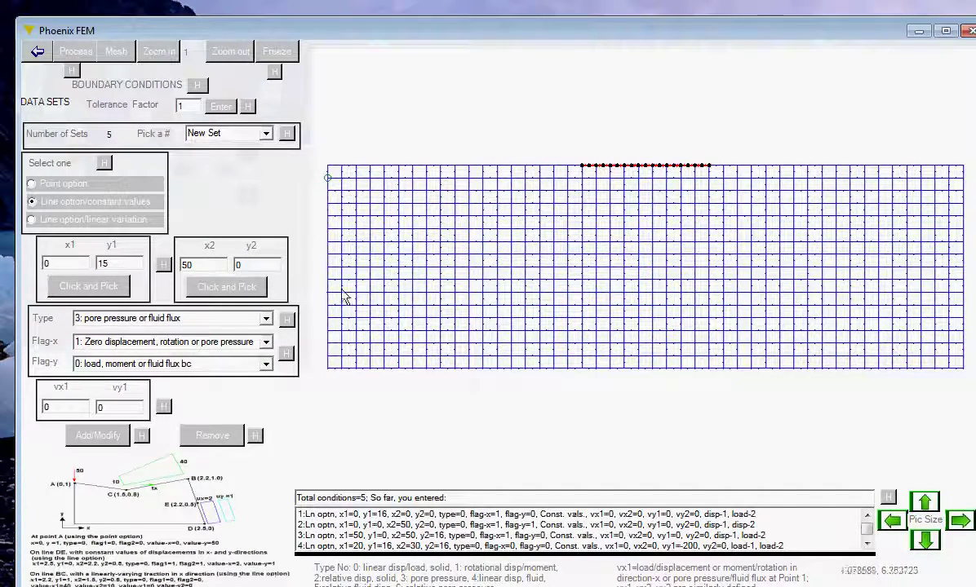
left_click(963, 186)
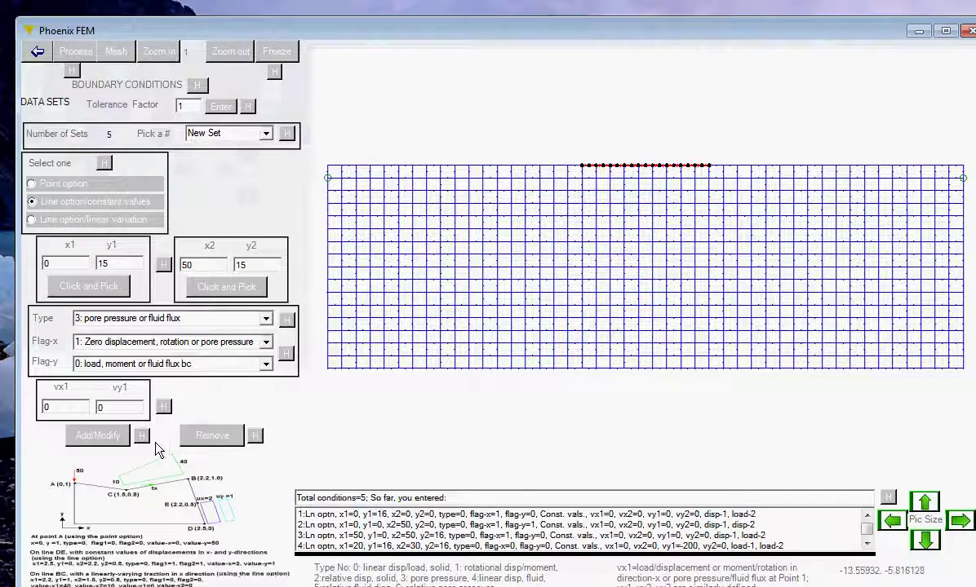
left_click(104, 438)
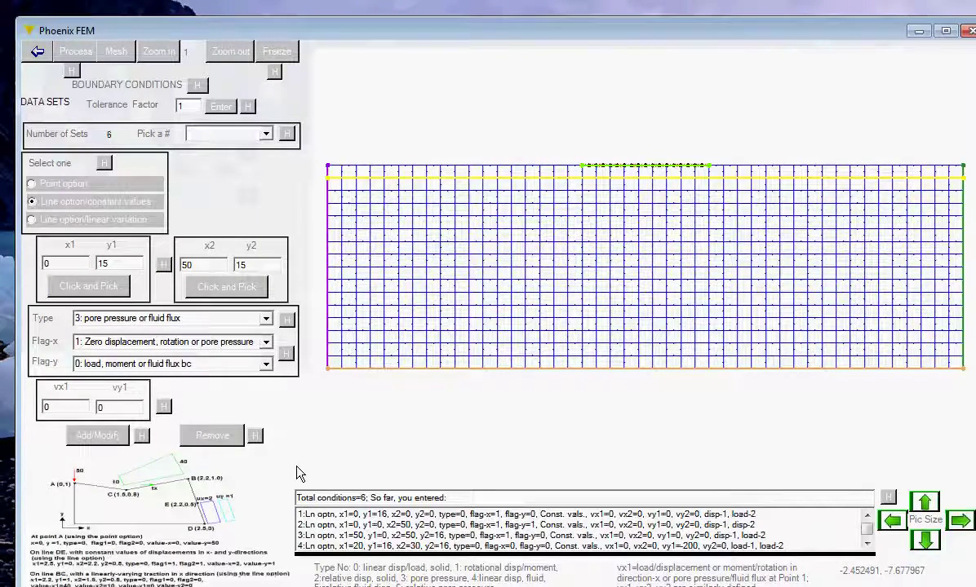
- Review the list of entered boundary conditions, return to the preprocess overview and save the job
left_click(867, 544)
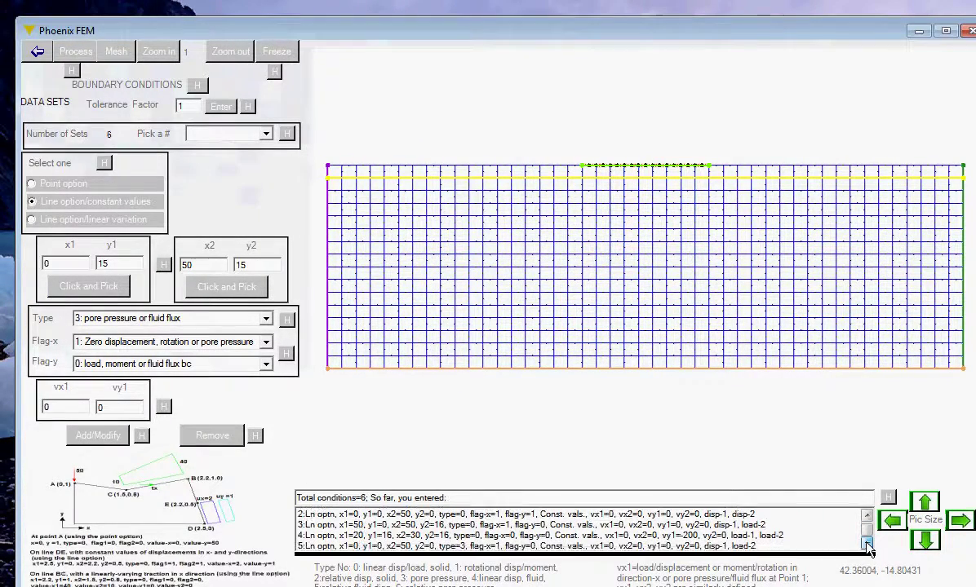
left_click(867, 544)
scroll(869, 544, "up", 2)
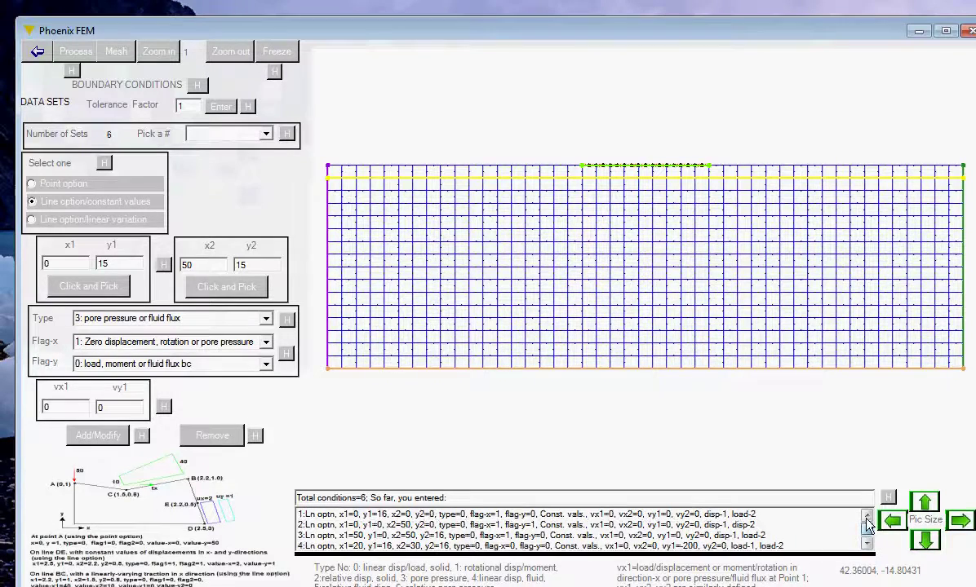
left_click(868, 544)
left_click(868, 544)
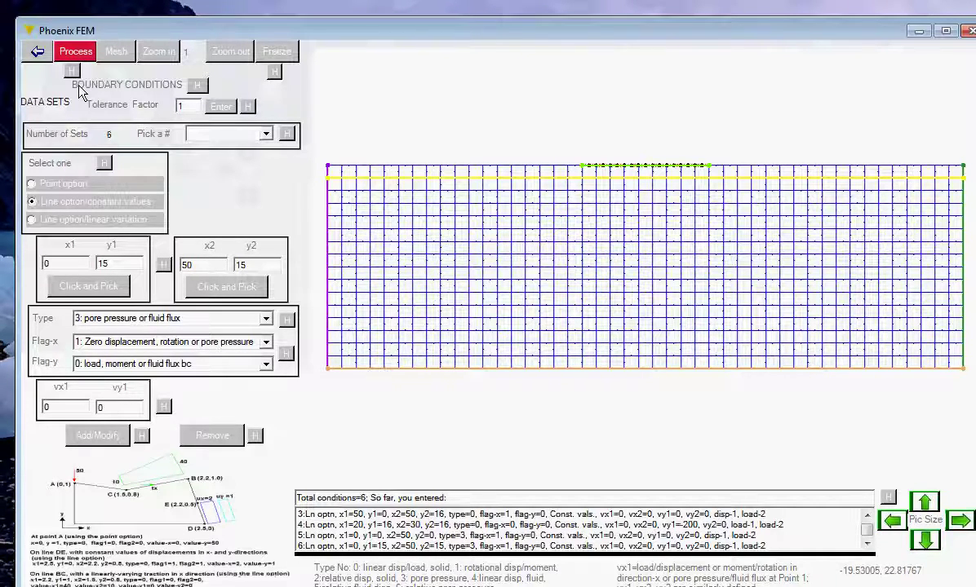
left_click(36, 52)
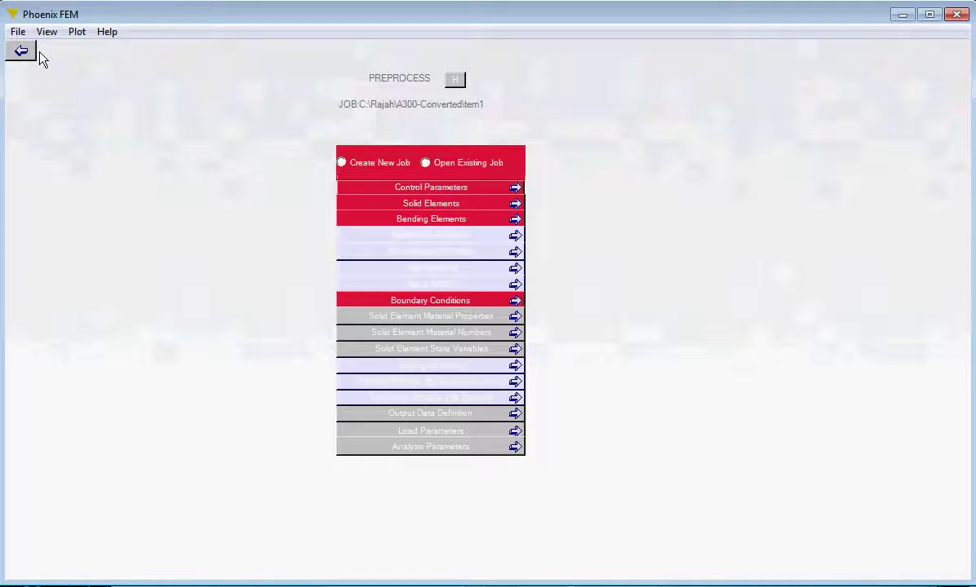
left_click(17, 32)
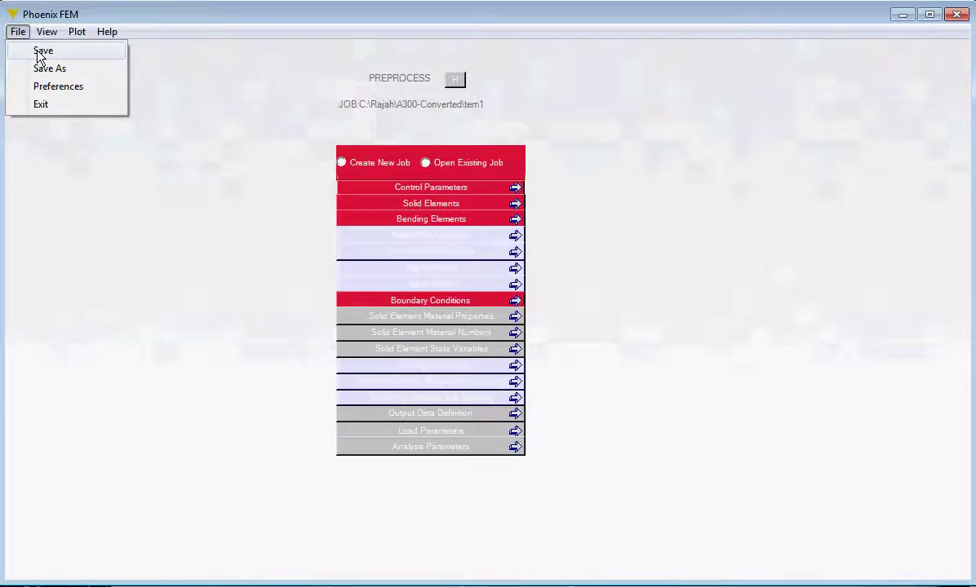
left_click(39, 55)
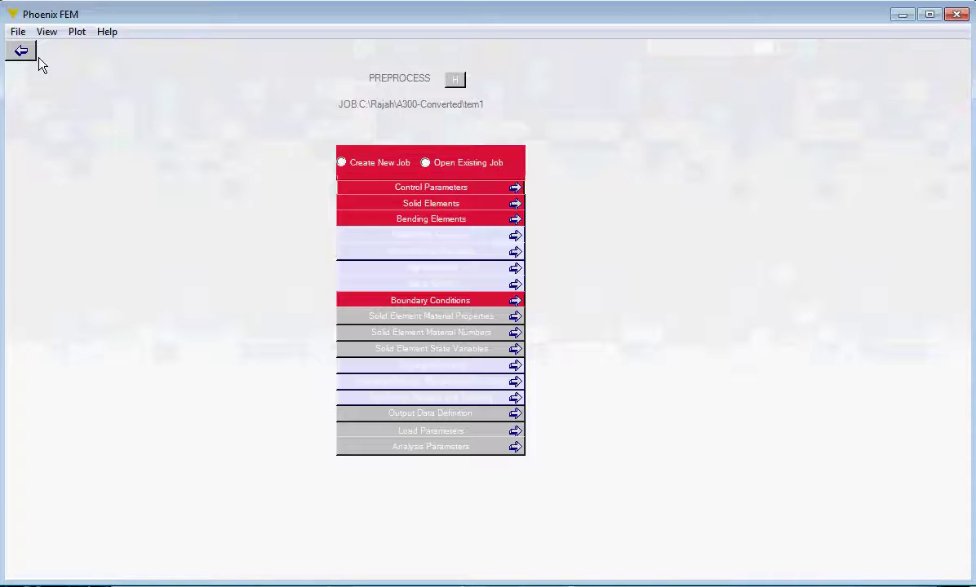
- Plot the details of boundary condition 1 in direction 1 on the mesh and close the plot
left_click(77, 33)
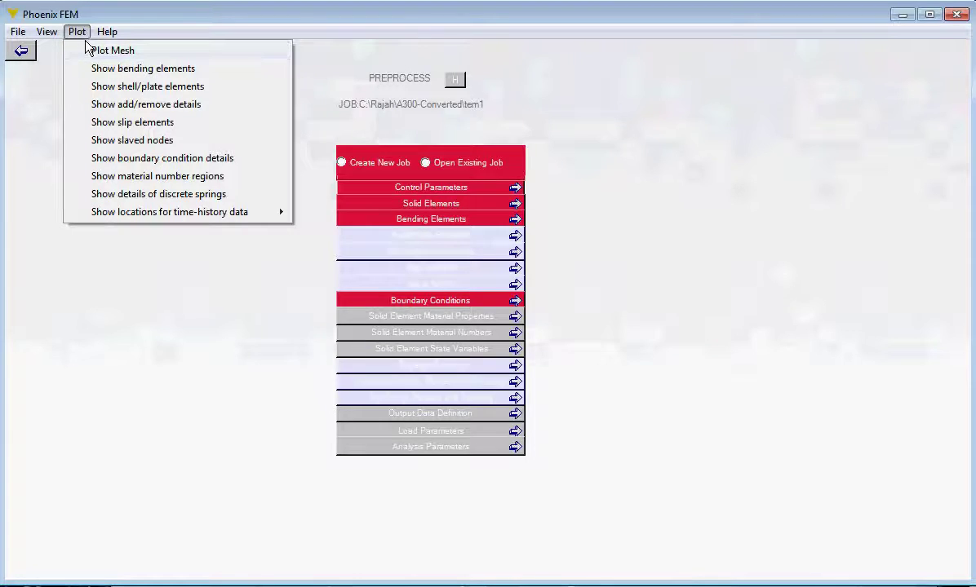
left_click(143, 160)
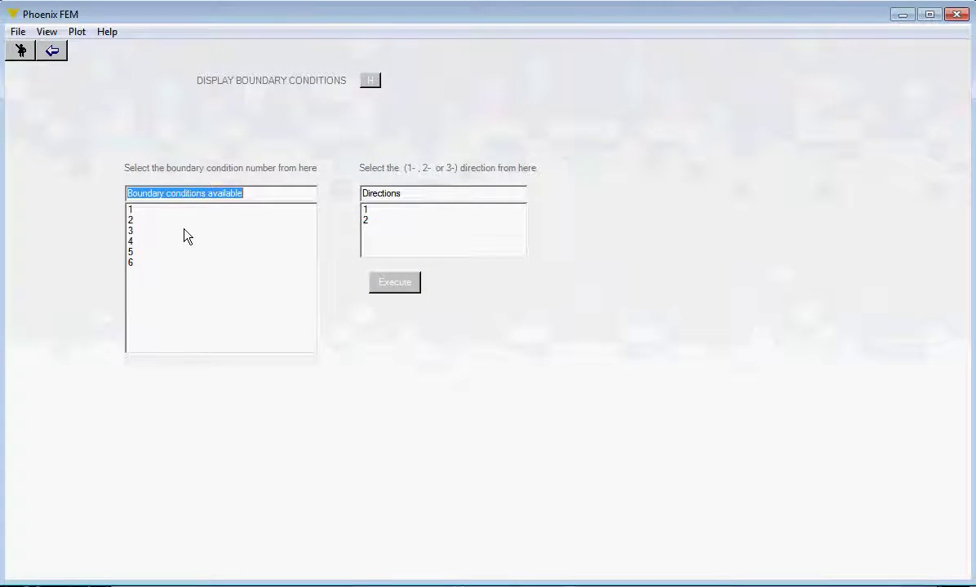
left_click(137, 211)
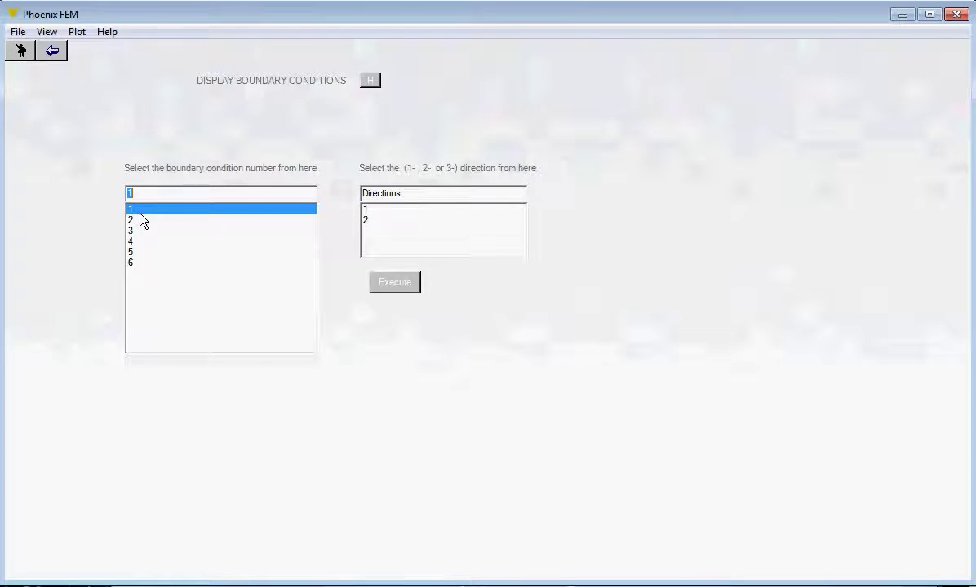
left_click(365, 210)
left_click(397, 286)
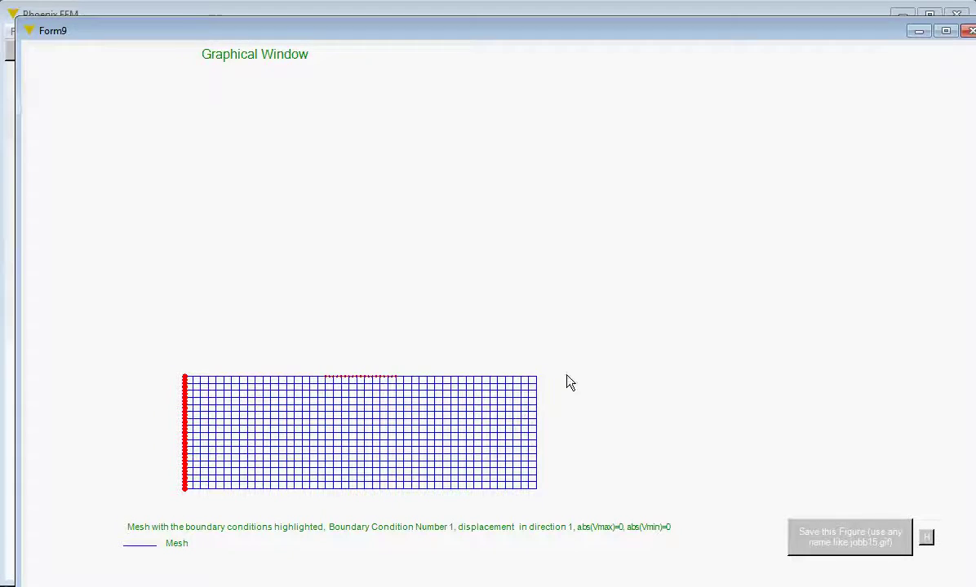
left_click(966, 30)
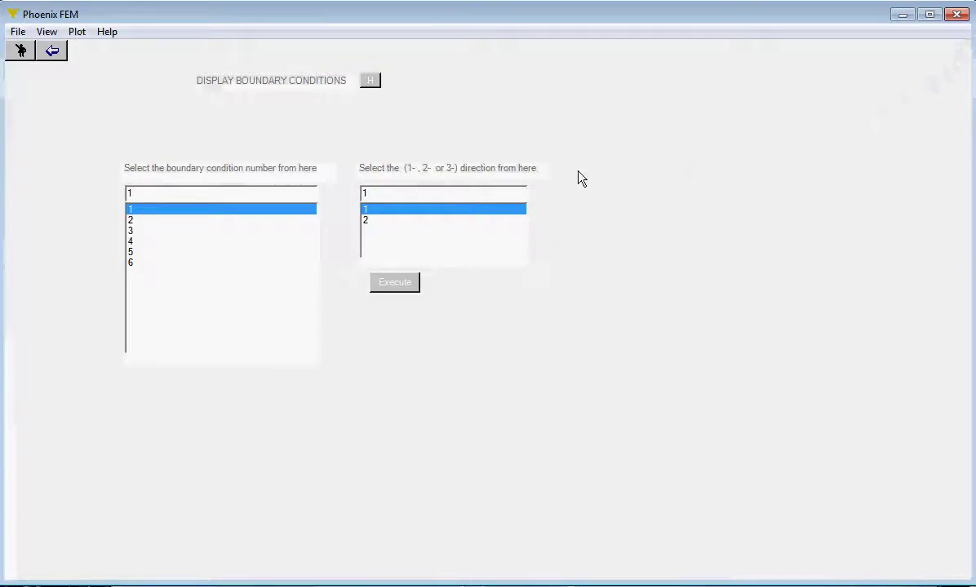
- Plot boundary condition 2 in direction 1, close the plot and return to the preprocess overview
left_click(130, 220)
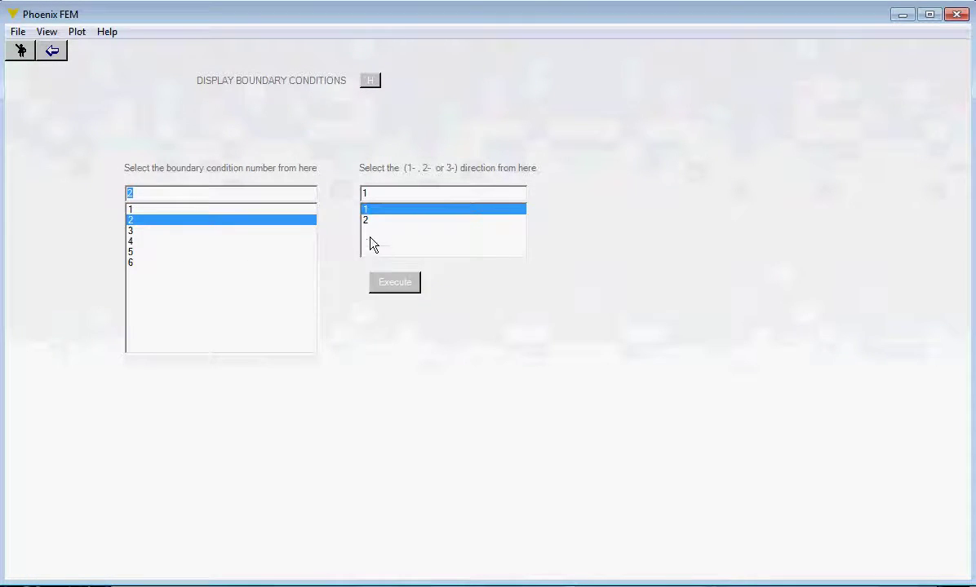
left_click(396, 282)
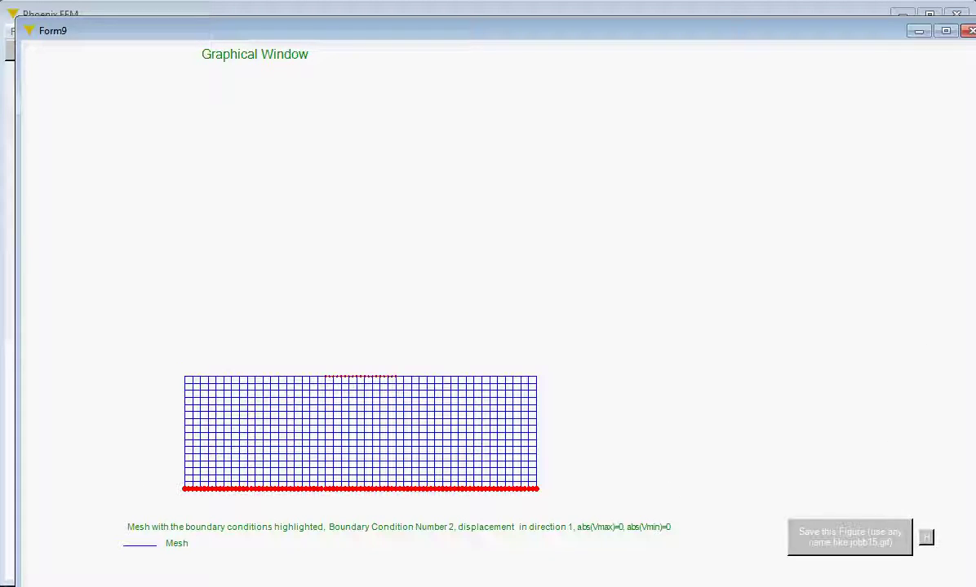
left_click(968, 30)
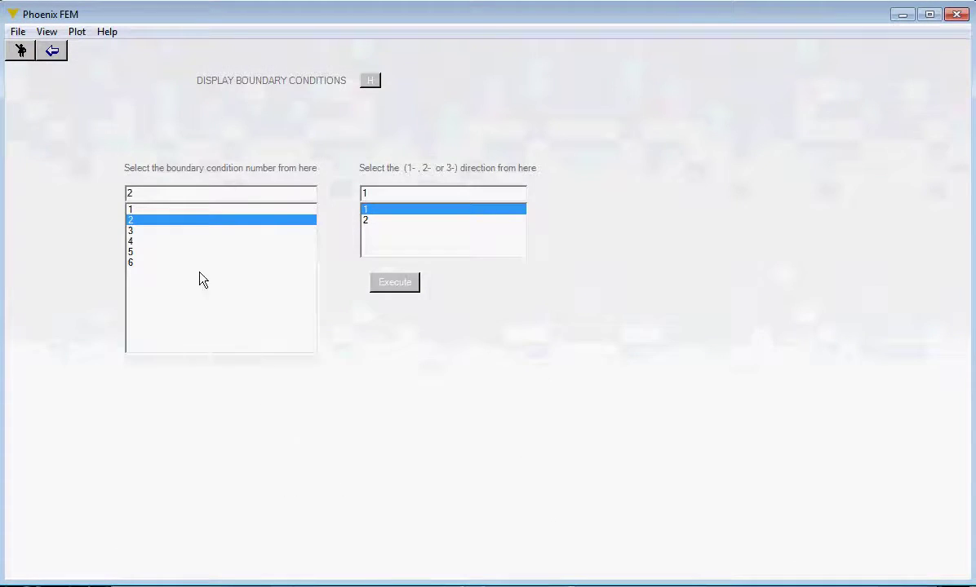
left_click(52, 52)
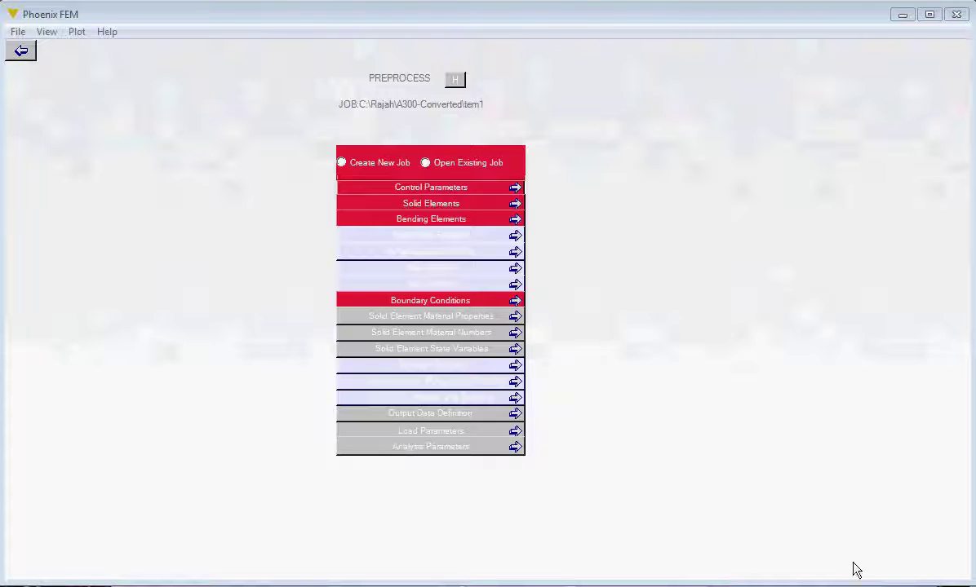
- Open the solid element material properties and select the Linear Elas model with parameter set number 1
left_click(462, 322)
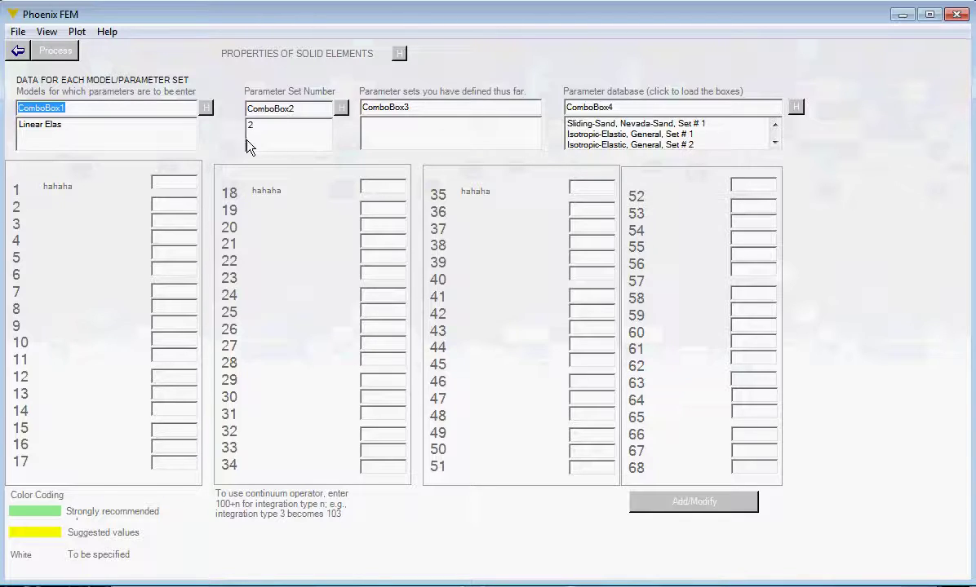
left_click(48, 127)
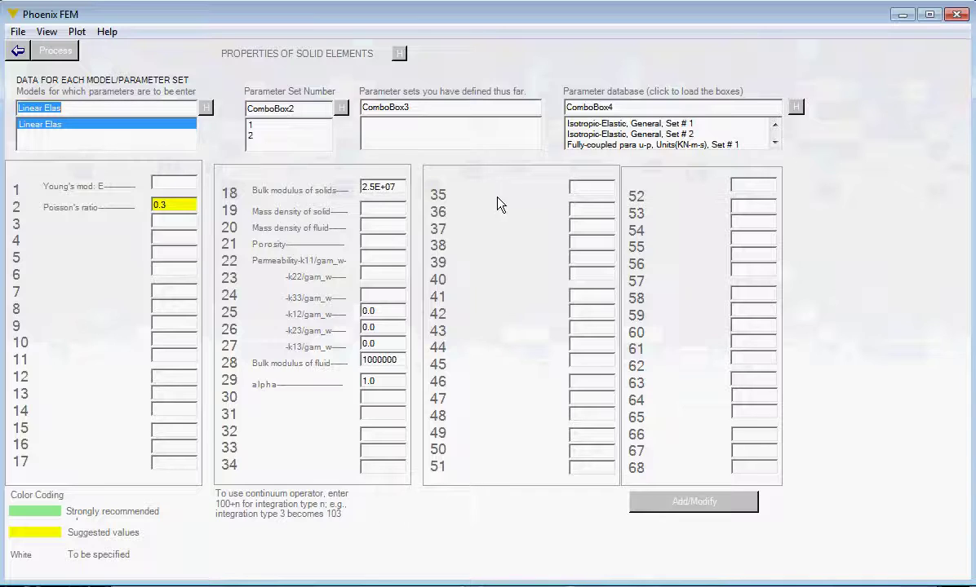
left_click(250, 125)
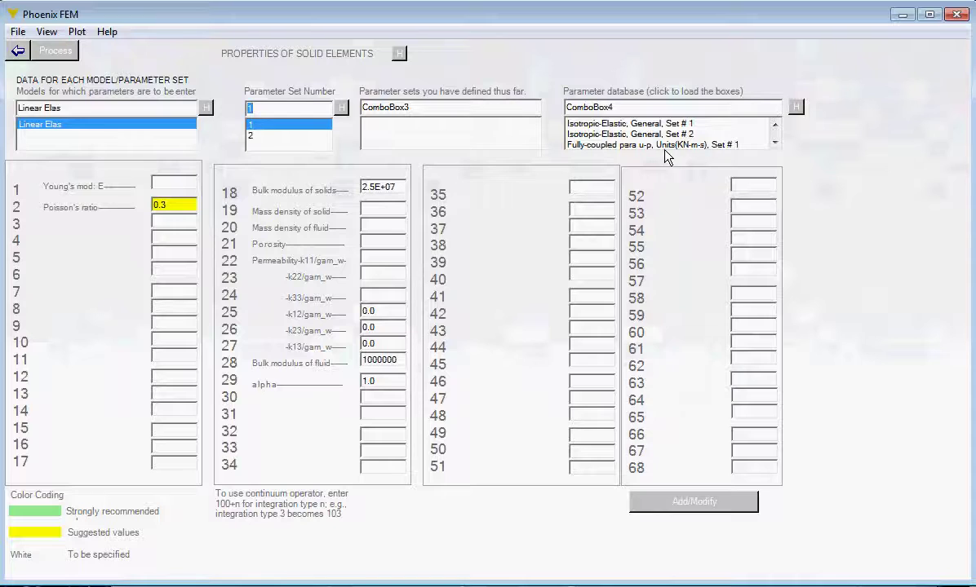
- Load the database parameters Isotropic-Elastic, General, Set # 1 and Fully-coupled para u-p, Units(KN-m-s), Set # 1
left_click(773, 145)
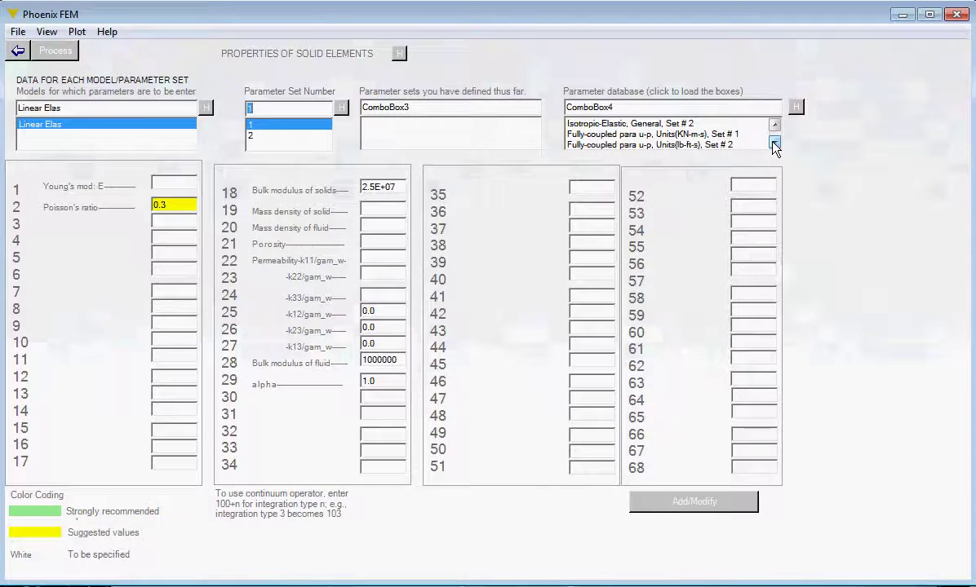
left_click(775, 124)
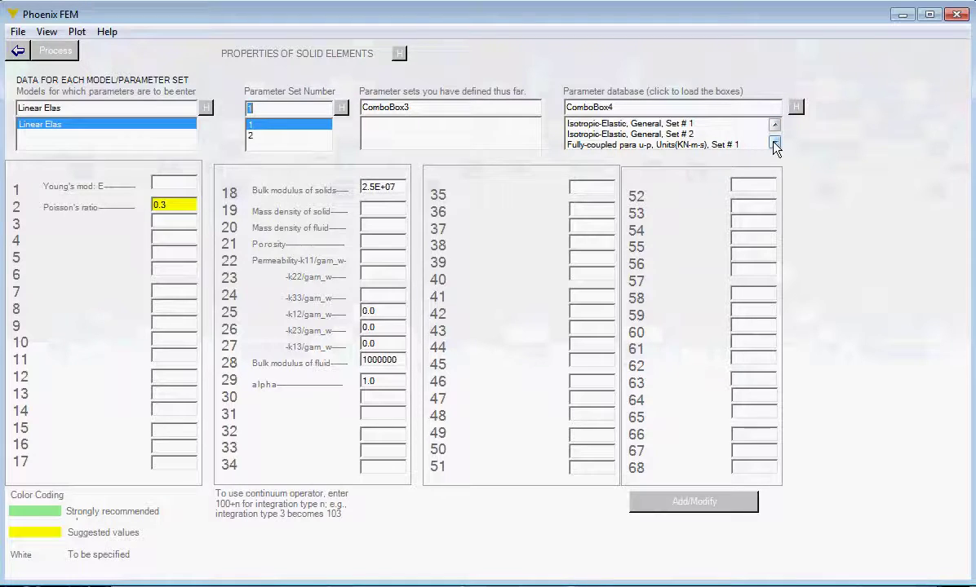
left_click(775, 145)
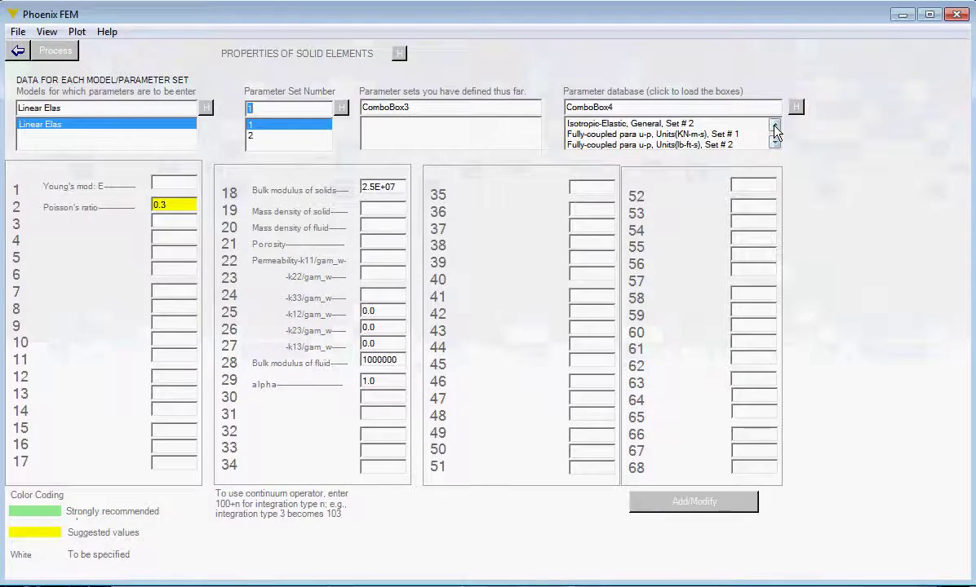
left_click(775, 126)
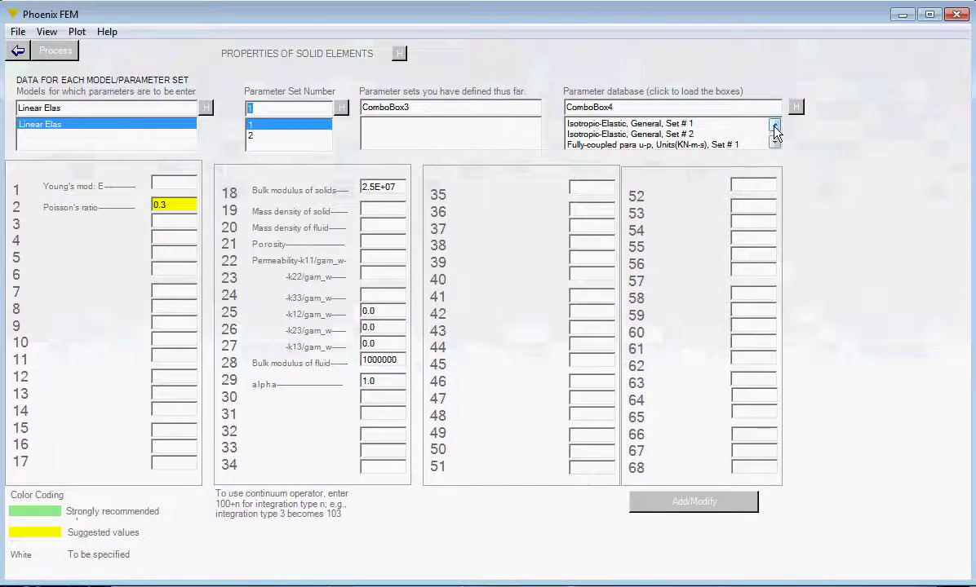
left_click(644, 125)
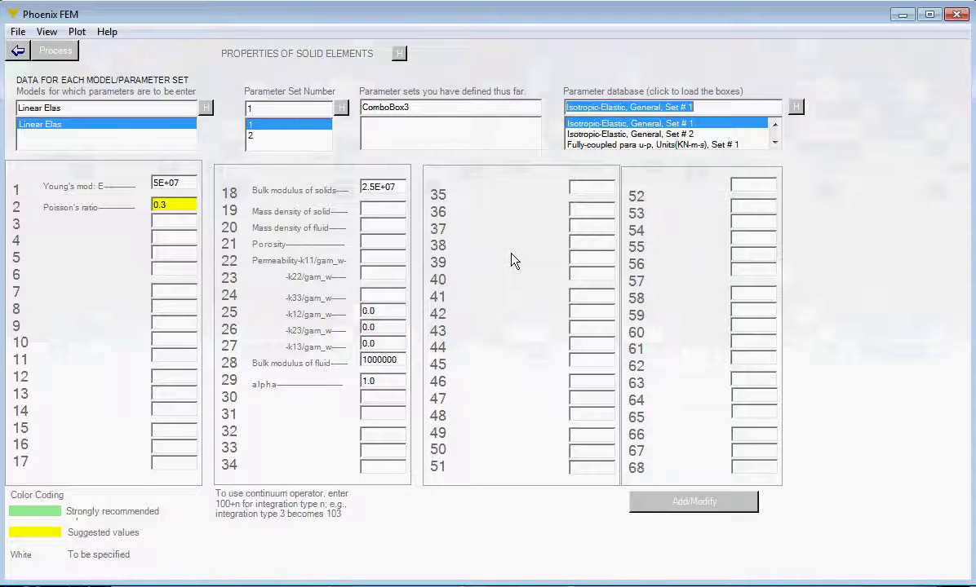
left_click(775, 144)
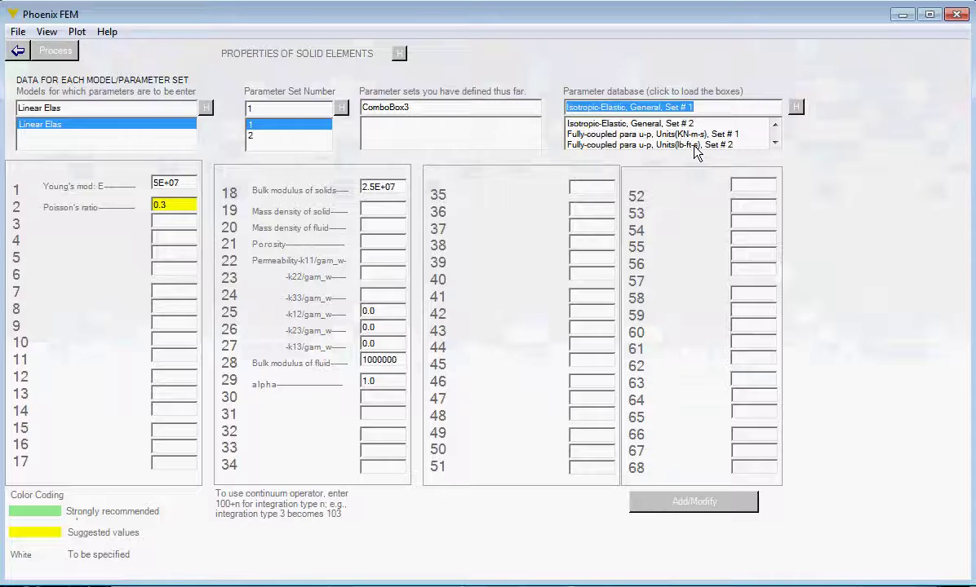
left_click(643, 135)
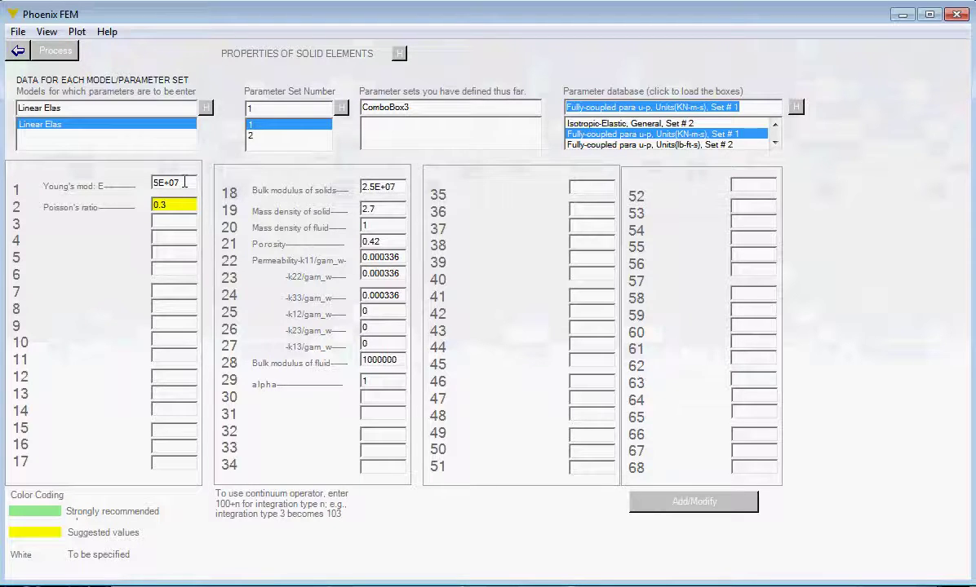
- Set Young's modulus to 5000 and the mass densities of solid and fluid to 0
left_click_drag(184, 183, 147, 173)
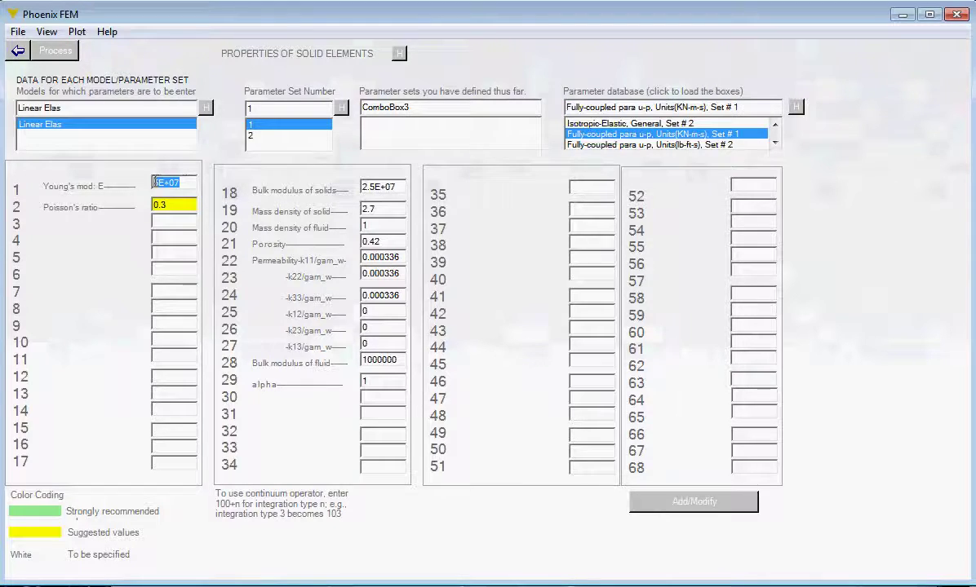
type("5000")
left_click(378, 208)
type("0")
left_click(372, 226)
- Set the permeabilities k11/gam_w and k22/gam_w to 1e-9
key("Tab")
key("Tab")
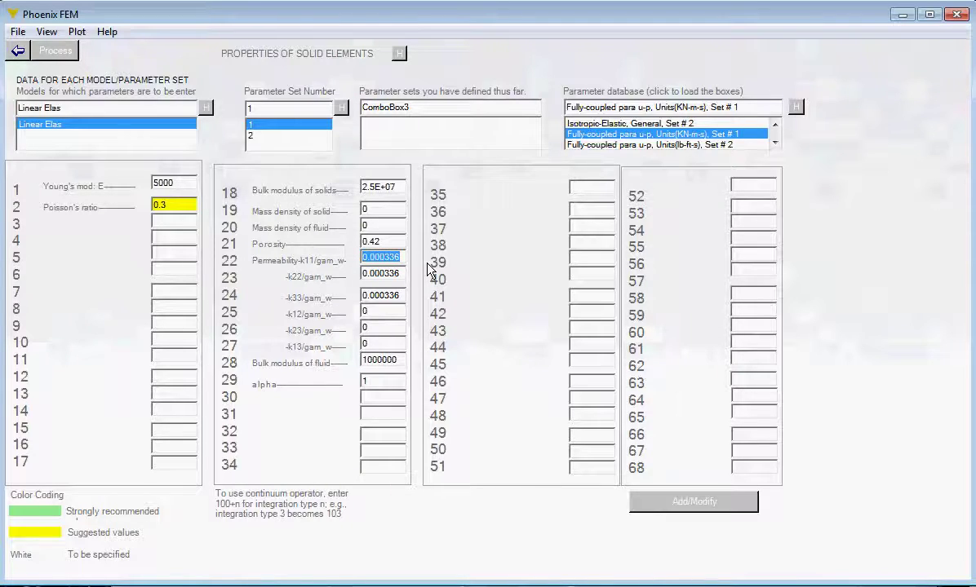
type("1e-09")
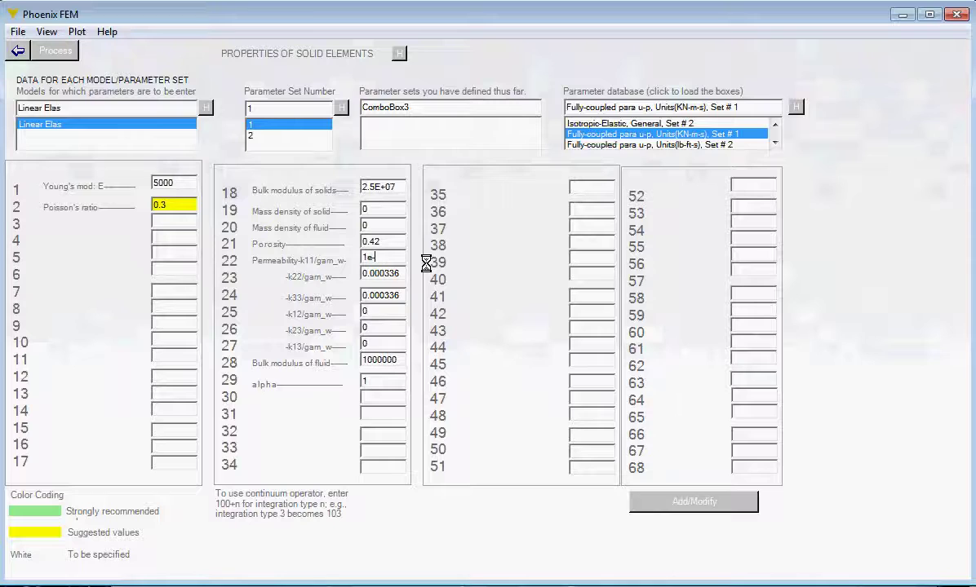
left_click_drag(383, 258, 361, 258)
right_click(373, 259)
left_click(407, 311)
left_click_drag(401, 274, 357, 272)
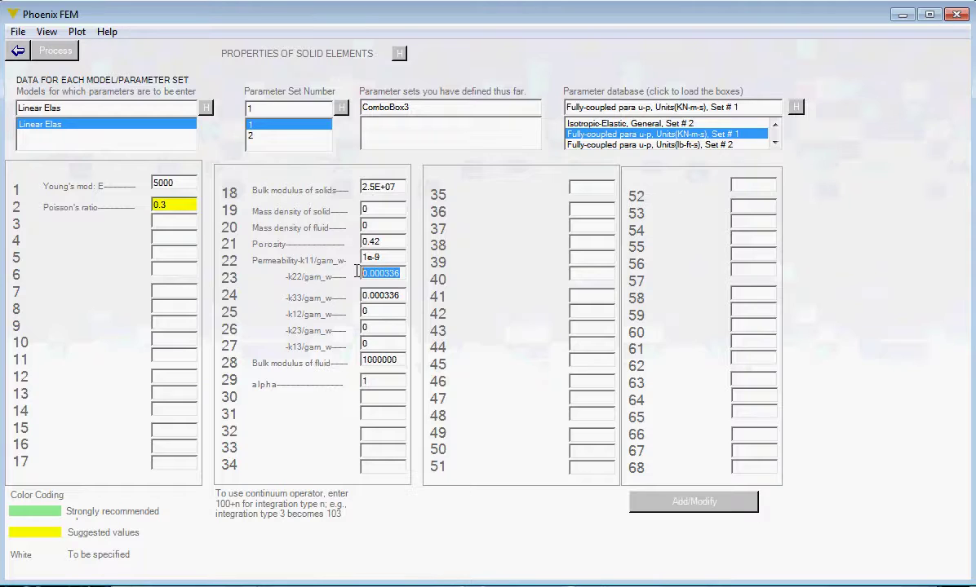
type("1e-9")
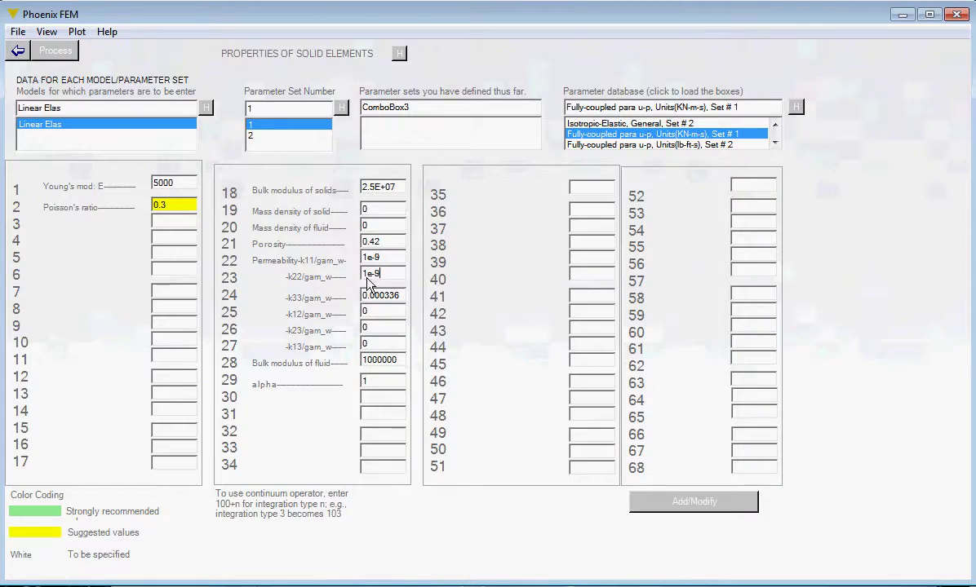
- Set the permeability k33/gam_w to 1e-9
left_click_drag(402, 296, 334, 282)
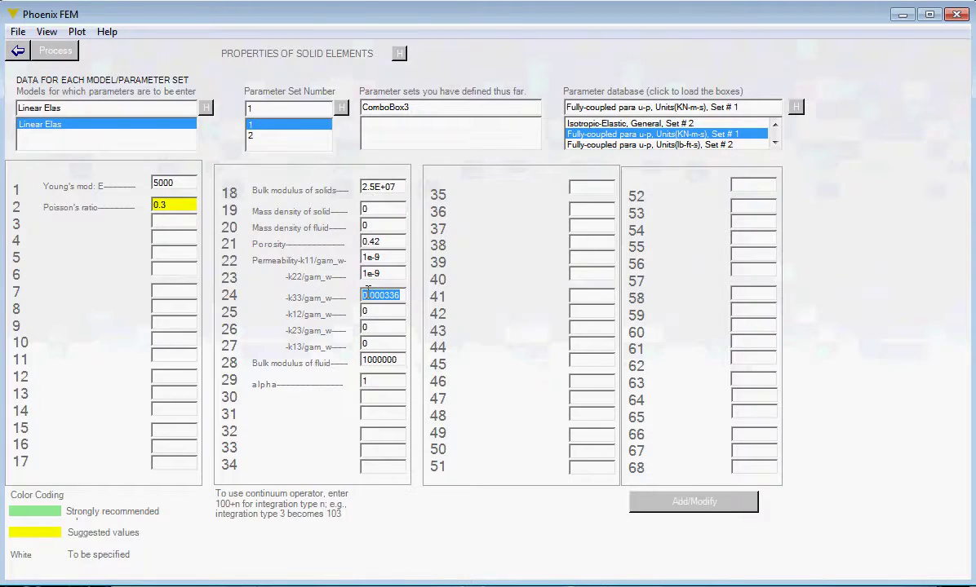
type("1e-9")
- Set the permeability k11/gam_w to 1e-3 and both k22/gam_w and k33/gam_w to 1e-6
left_click_drag(386, 258, 360, 258)
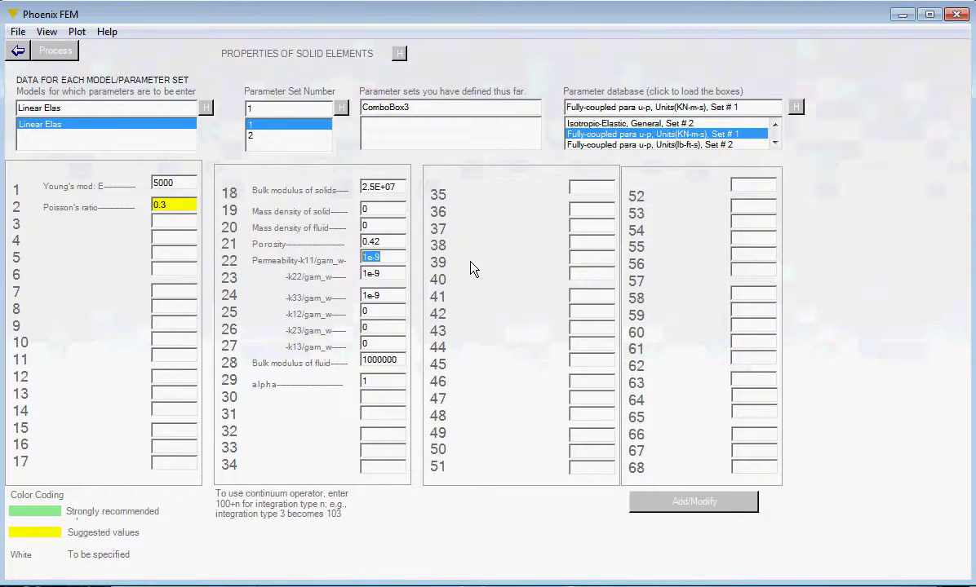
left_click(364, 242)
key("BackSpace")
type("3")
key("Tab")
type("1e-6")
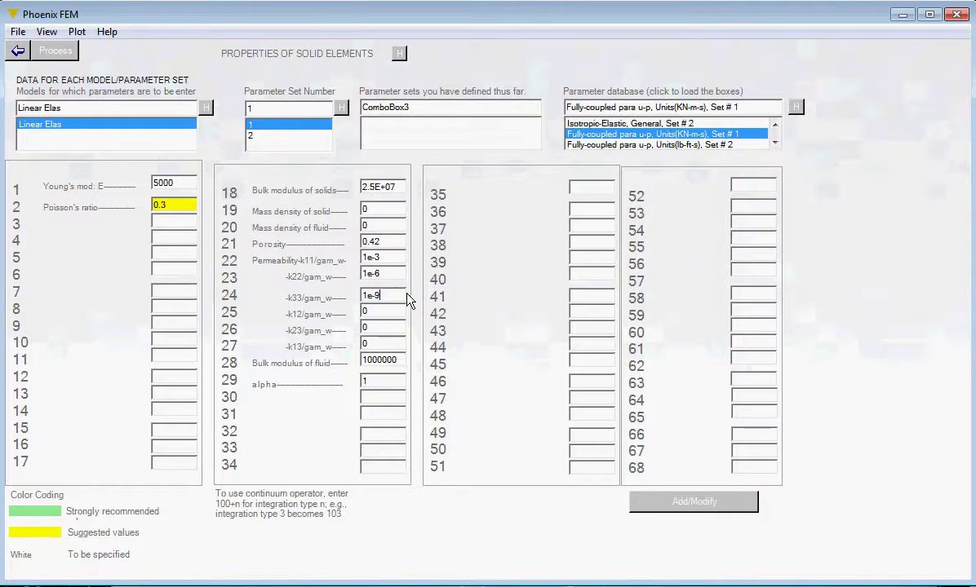
key("BackSpace")
type("6")
- Set the permeabilities k22/gam_w and k33/gam_w to 1e-3 and add parameter set 1 to the defined sets
left_click(405, 275)
key("BackSpace")
type("3")
key("Tab")
key("BackSpace")
type("3")
left_click(696, 504)
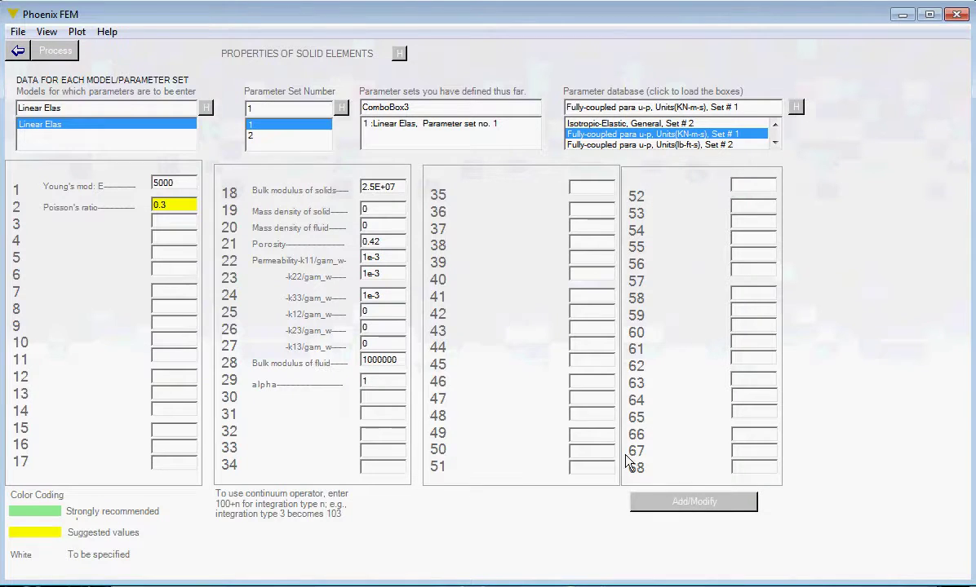
- Add parameter set 2 with Young's modulus 500 and permeabilities k11, k22 and k33/gam_w of 1e-9
left_click(252, 136)
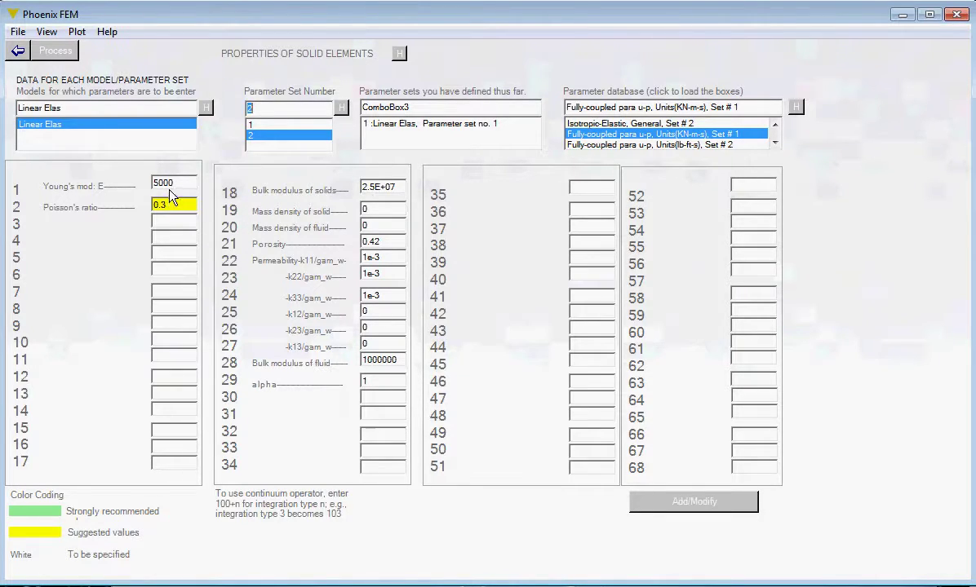
left_click(205, 181)
key("BackSpace")
left_click(387, 256)
key("BackSpace")
type("99")
left_click(399, 292)
key("BackSpace")
type("9")
left_click(694, 504)
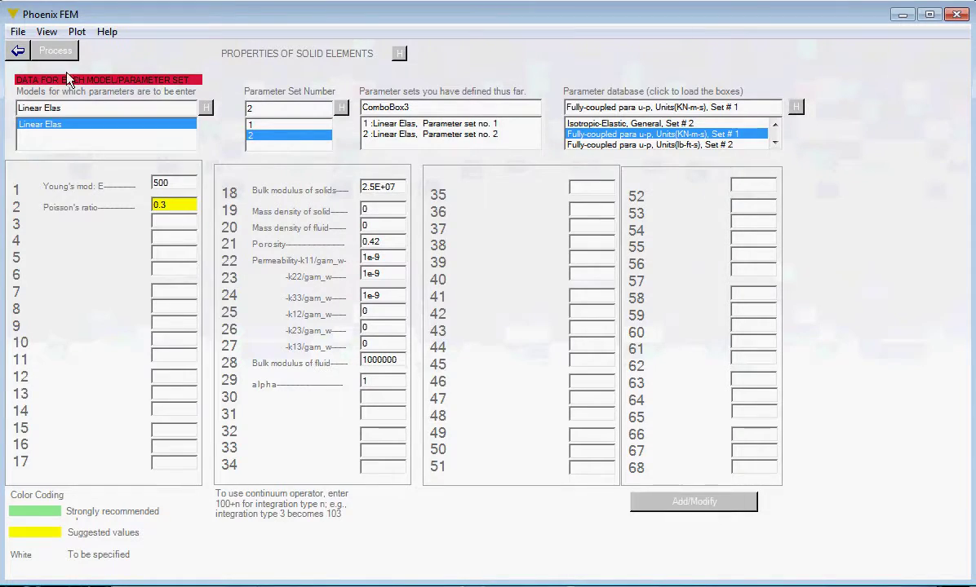
- Reopen the solid element material properties and review the stored values of Linear Elas parameter sets 1 and 2
left_click(19, 52)
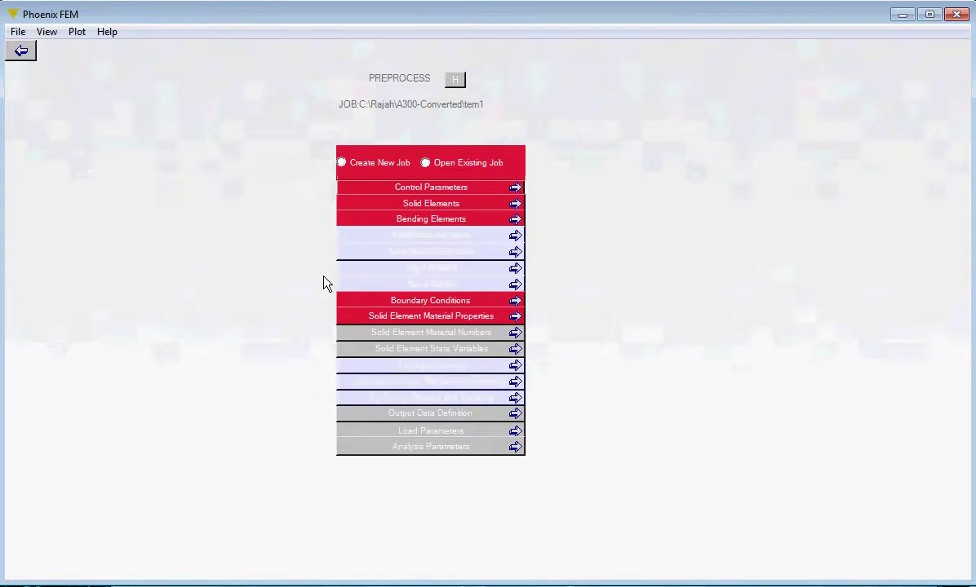
left_click(410, 320)
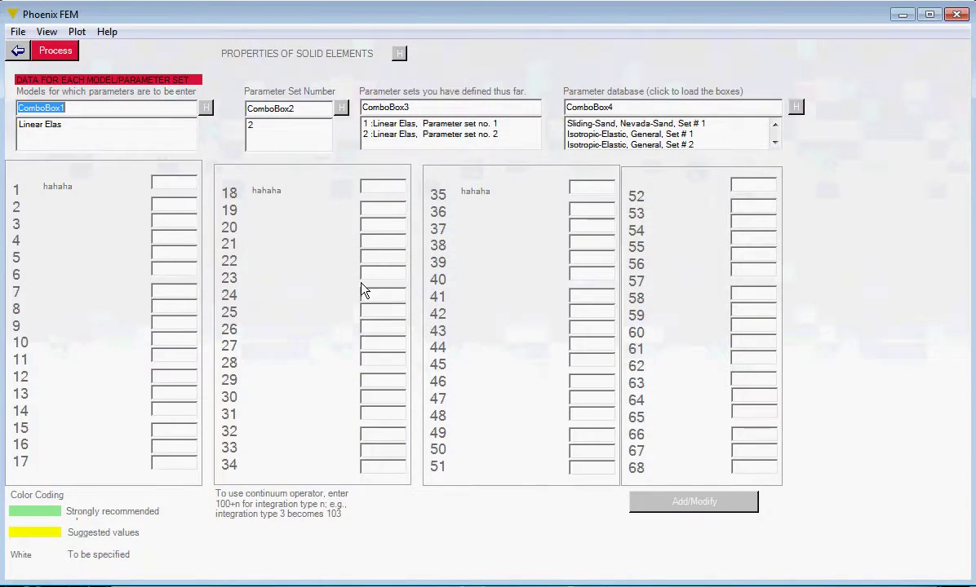
left_click(43, 125)
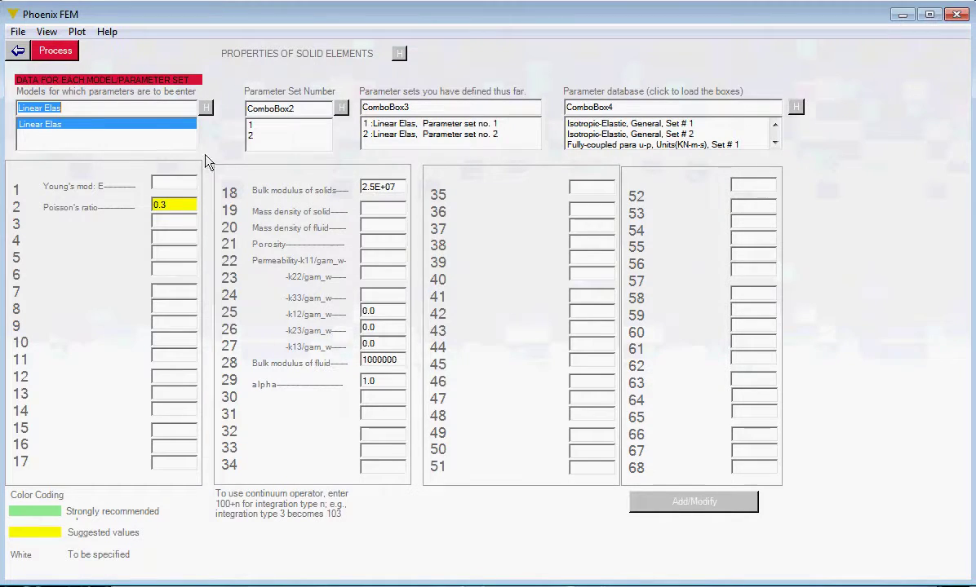
left_click(251, 124)
left_click(387, 124)
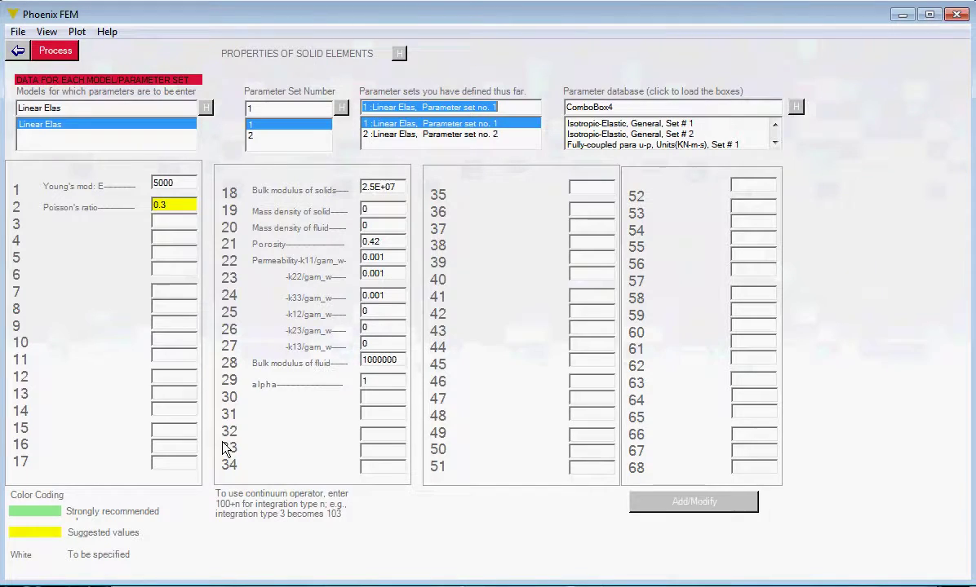
left_click(249, 135)
left_click(399, 134)
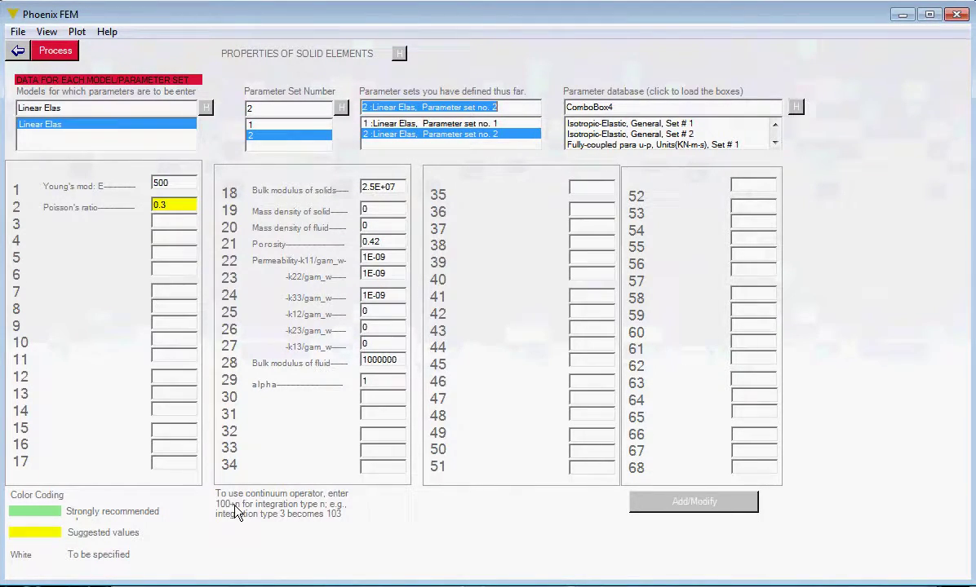
- Return to the preprocess overview and save the job
left_click(20, 52)
left_click(17, 32)
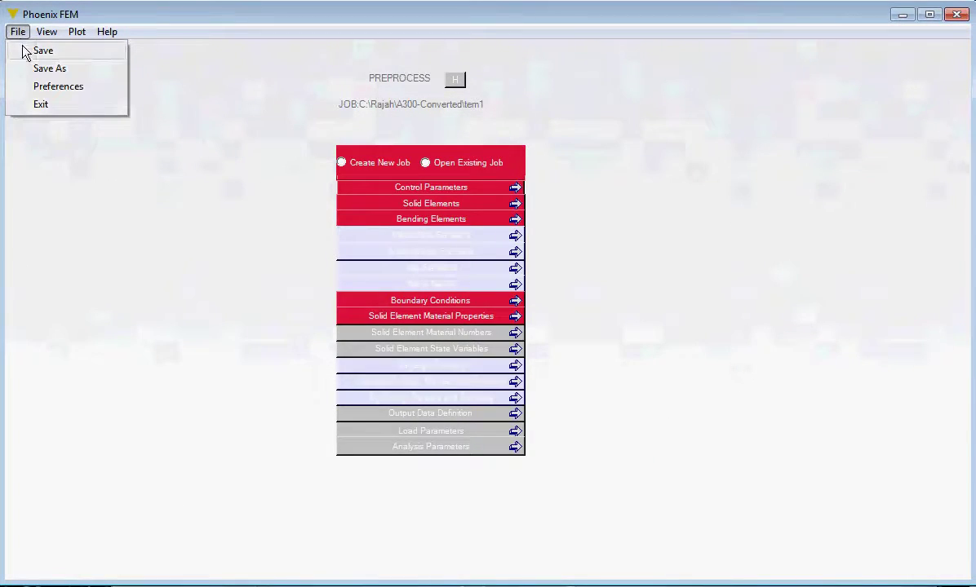
left_click(45, 54)
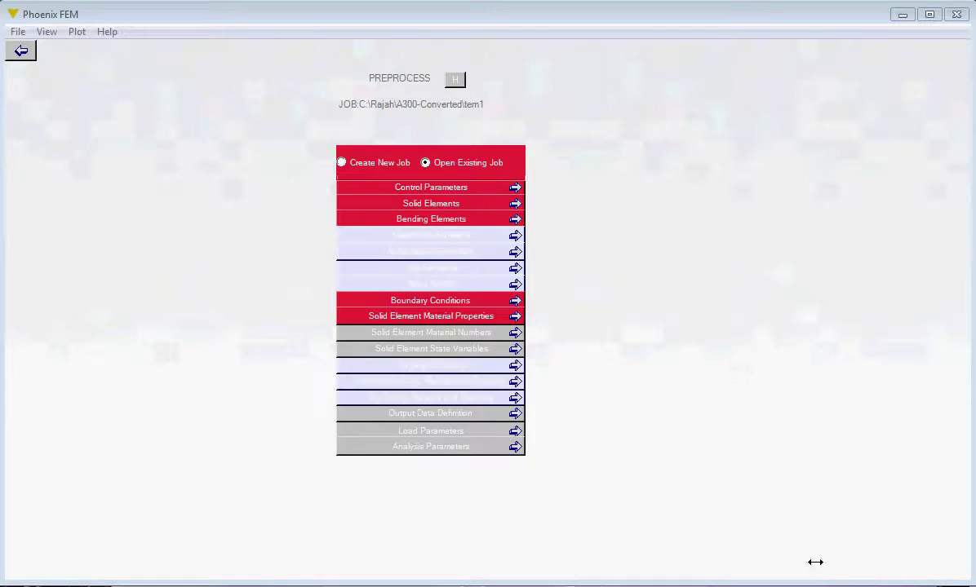
- In the solid element material numbers, add a horizontal layer using Linear Elas parameter set no. 1 from y1 = 0 to y2 = 5
left_click(465, 339)
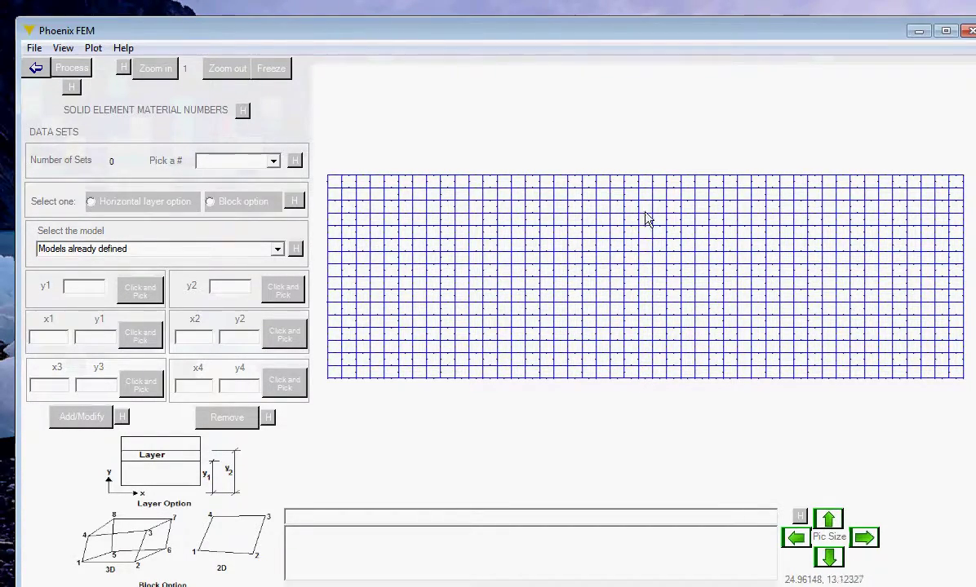
left_click(273, 162)
left_click(227, 176)
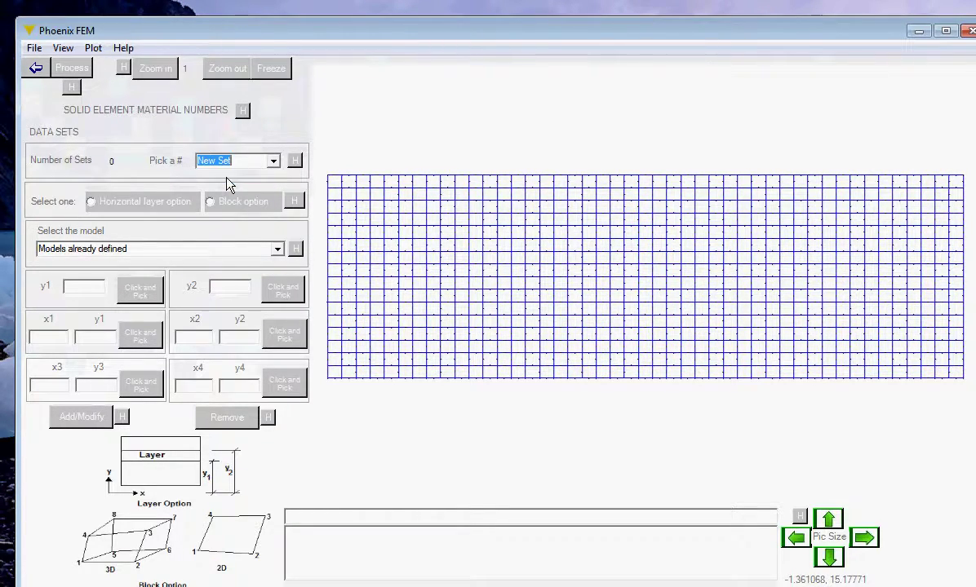
left_click(90, 203)
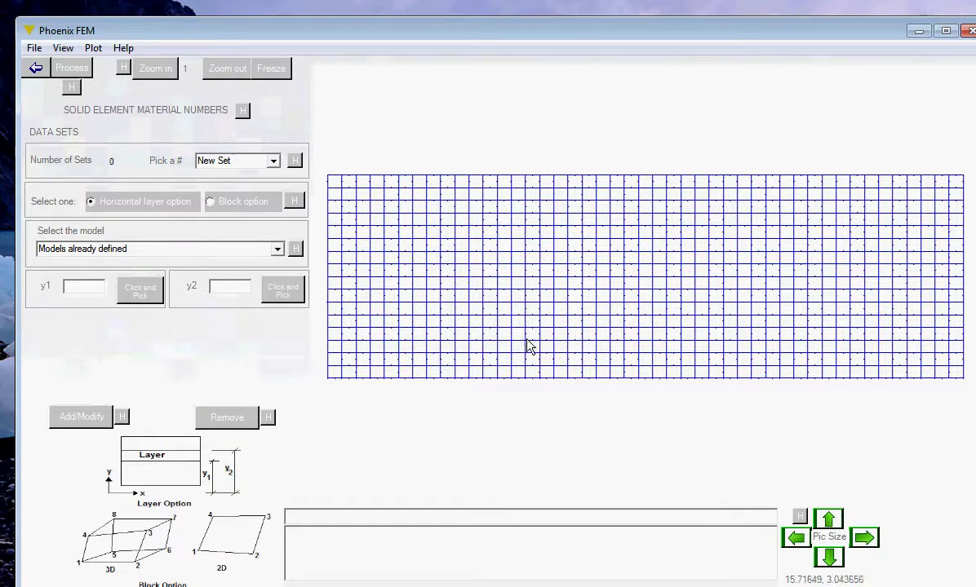
left_click(277, 250)
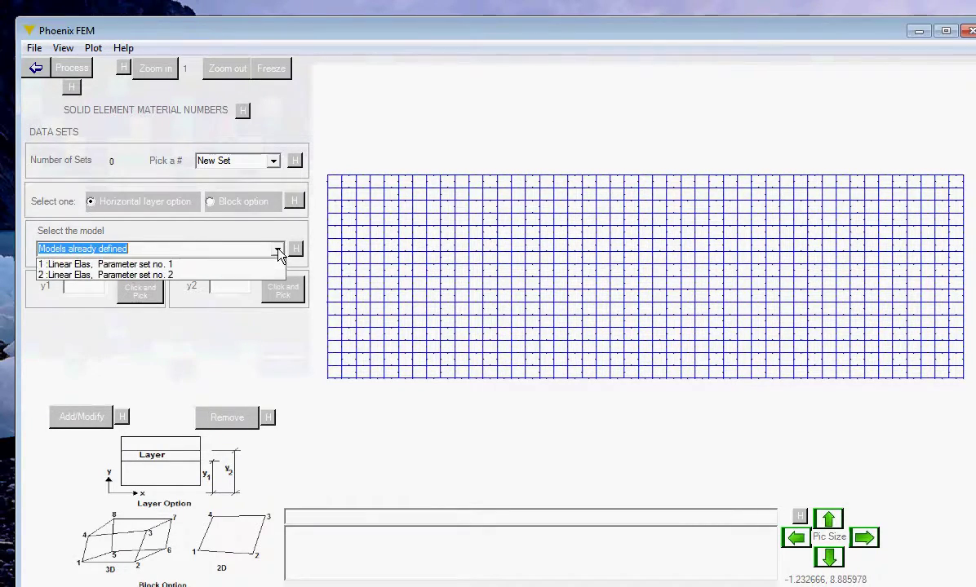
left_click(149, 266)
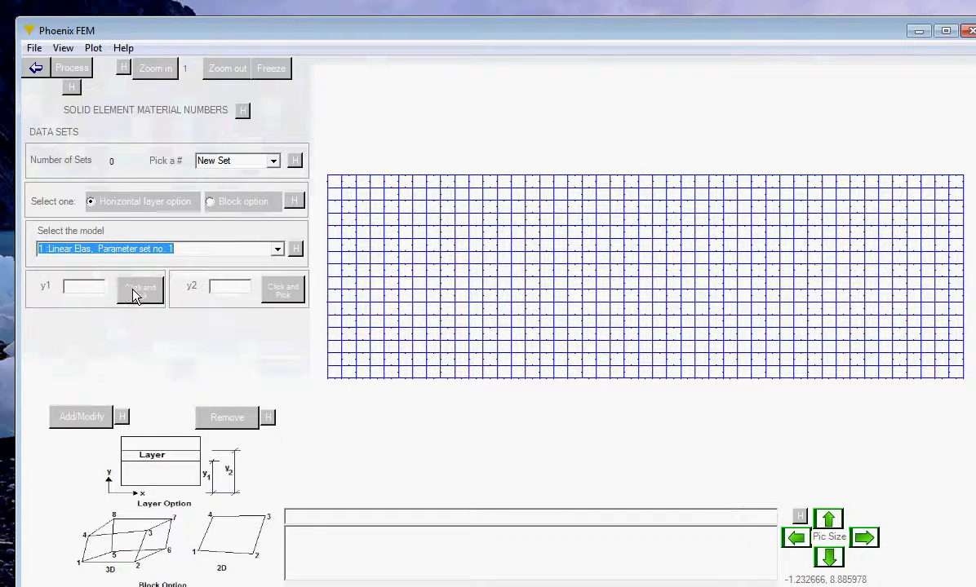
left_click(511, 380)
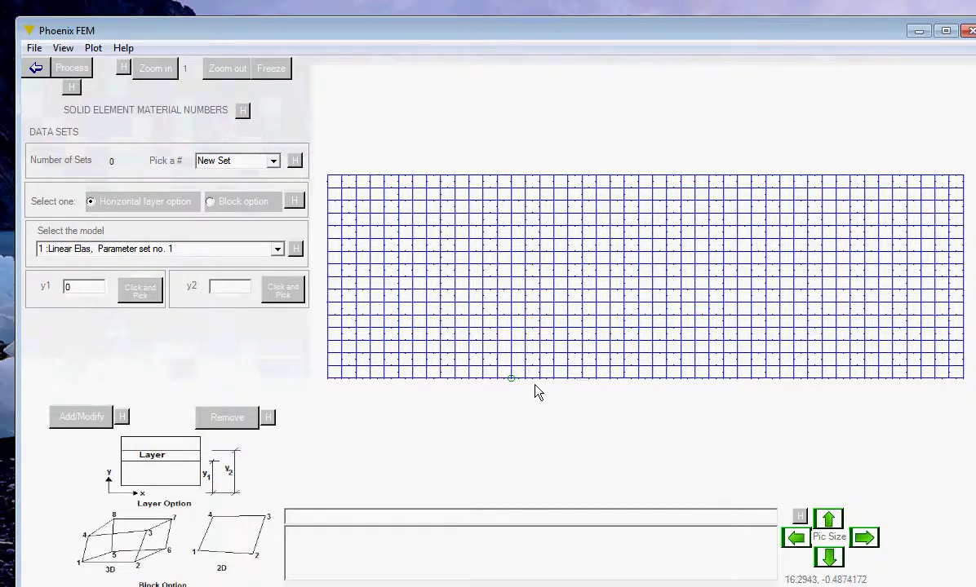
left_click(286, 292)
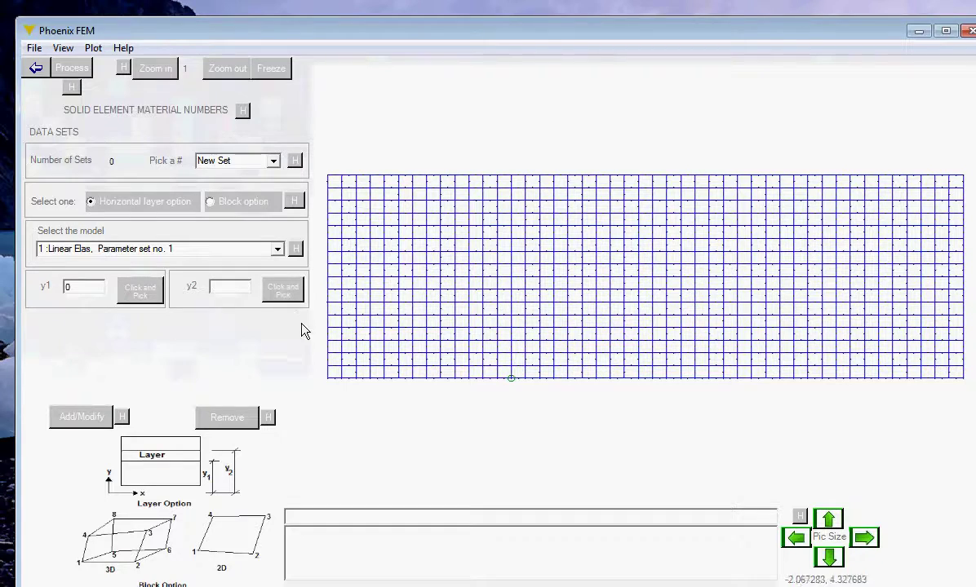
left_click(512, 323)
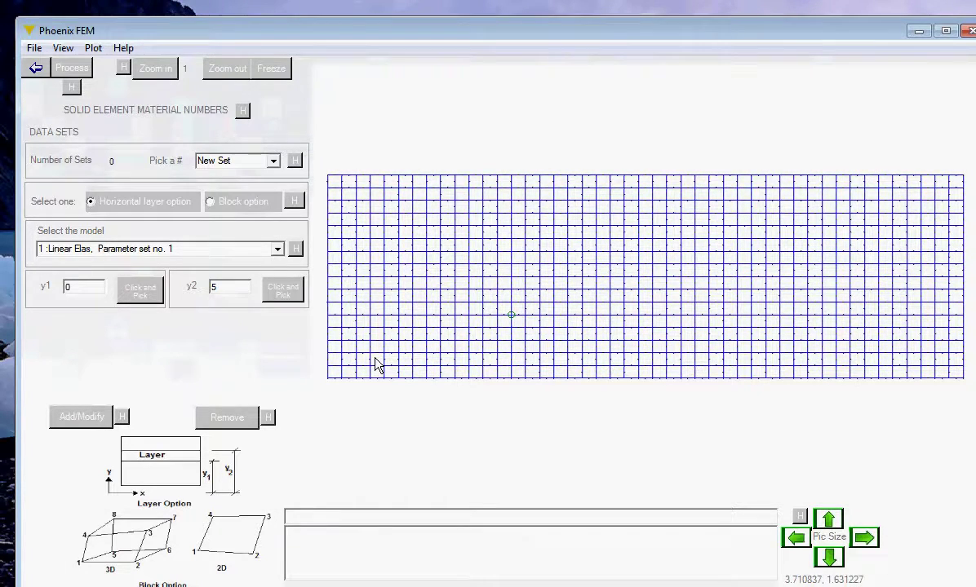
left_click(73, 420)
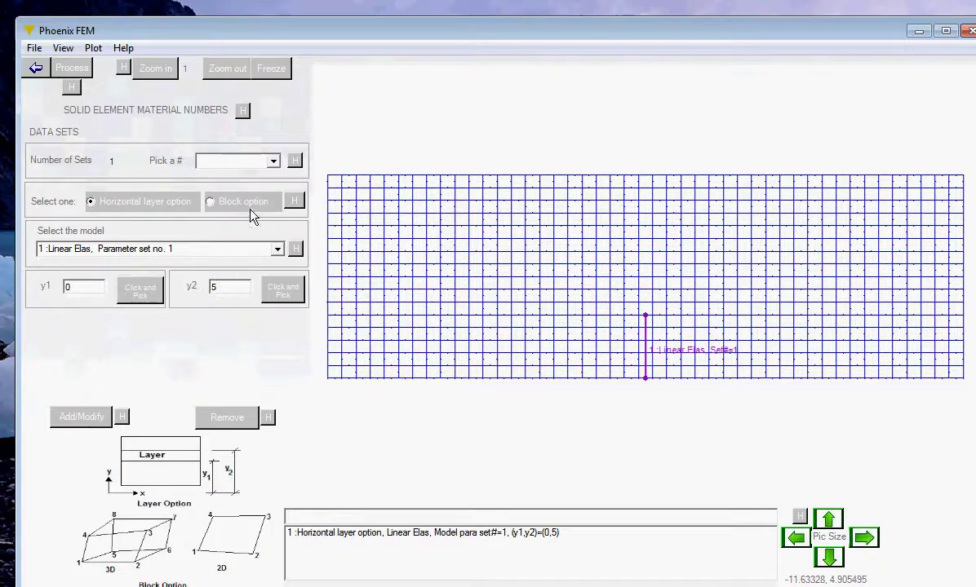
- Add a second horizontal layer using Linear Elas parameter set no. 2 from y1 = 5 to y2 = 14
left_click(273, 161)
left_click(215, 174)
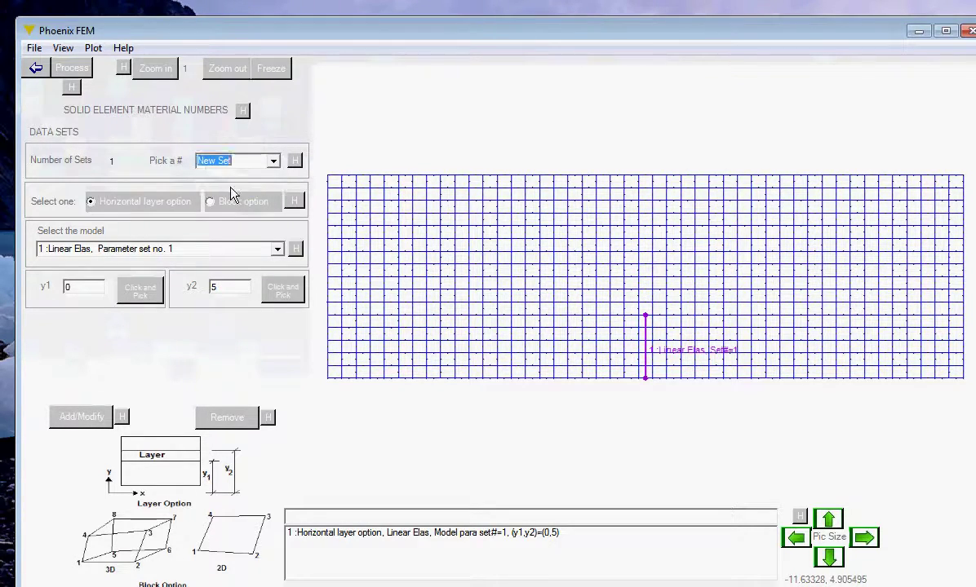
left_click(278, 249)
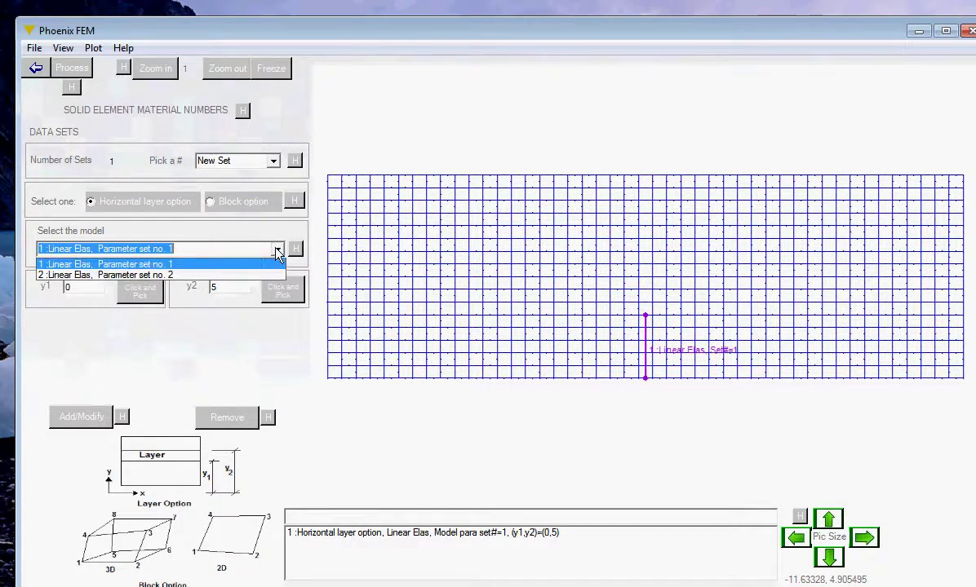
left_click(172, 278)
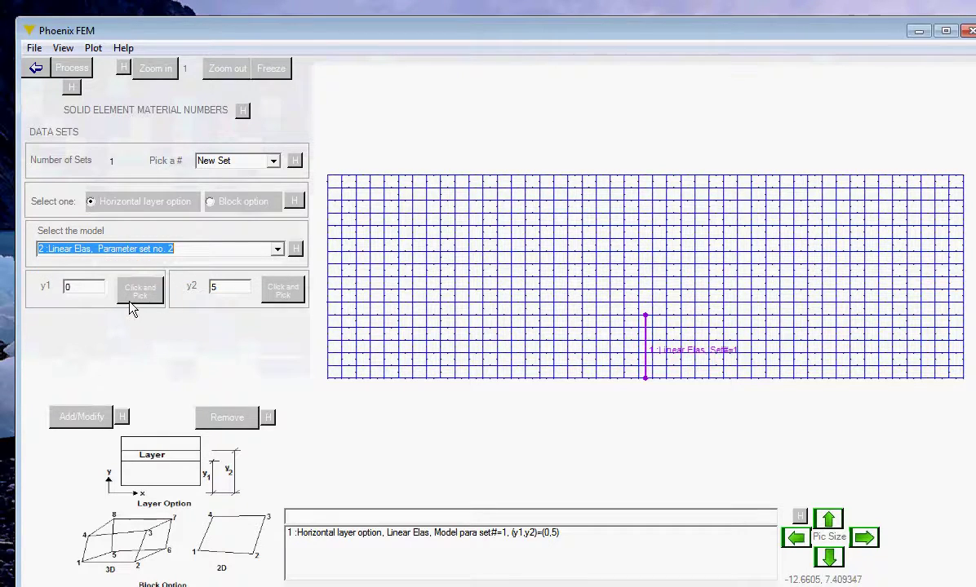
left_click(582, 315)
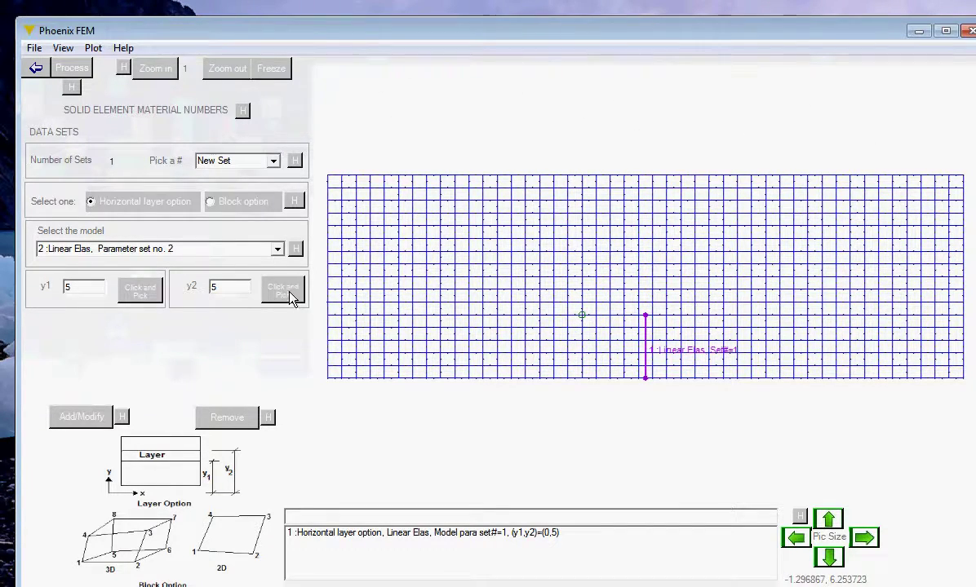
left_click(582, 201)
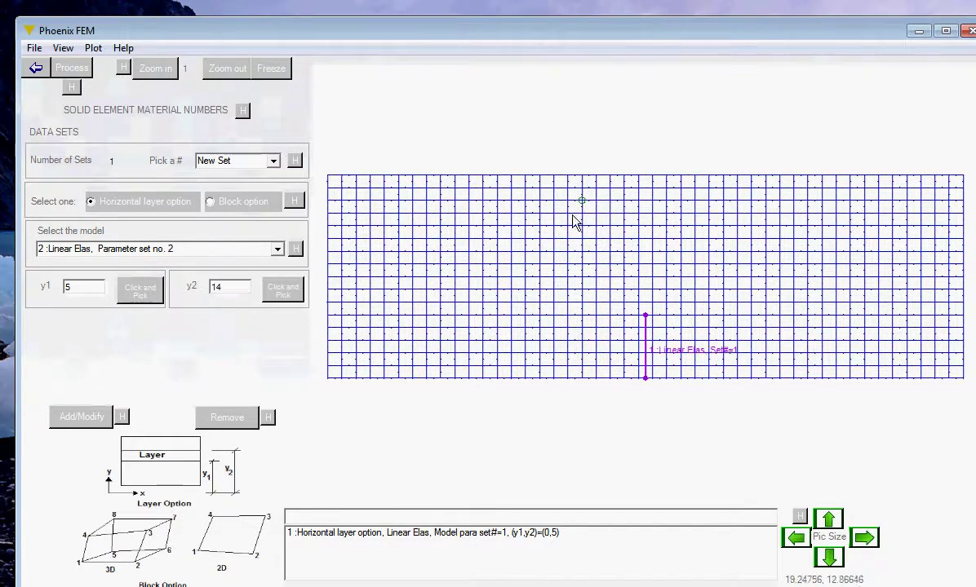
left_click(85, 418)
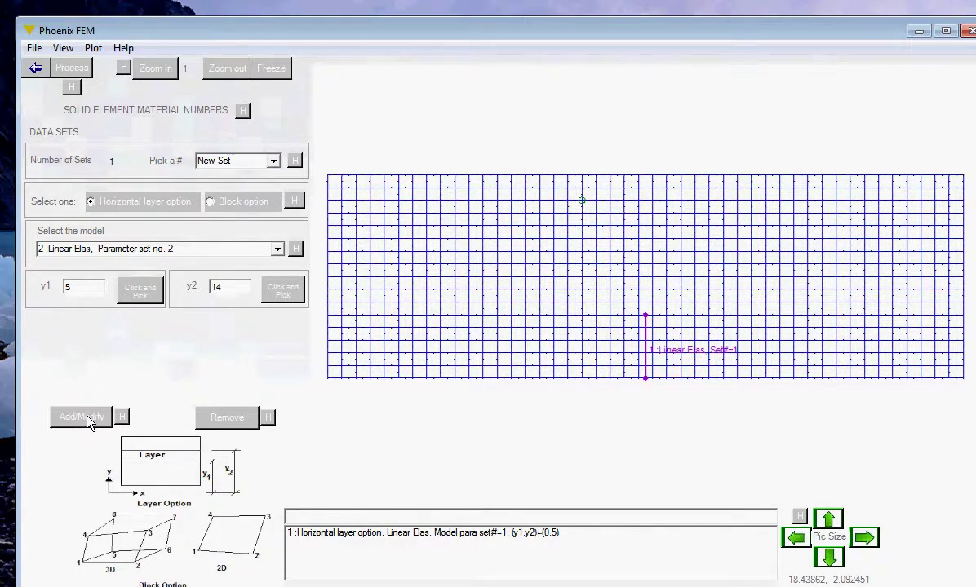
- Add a third horizontal layer using Linear Elas parameter set no. 1 from y1 = 14 to y2 = 16
left_click(275, 163)
left_click(233, 198)
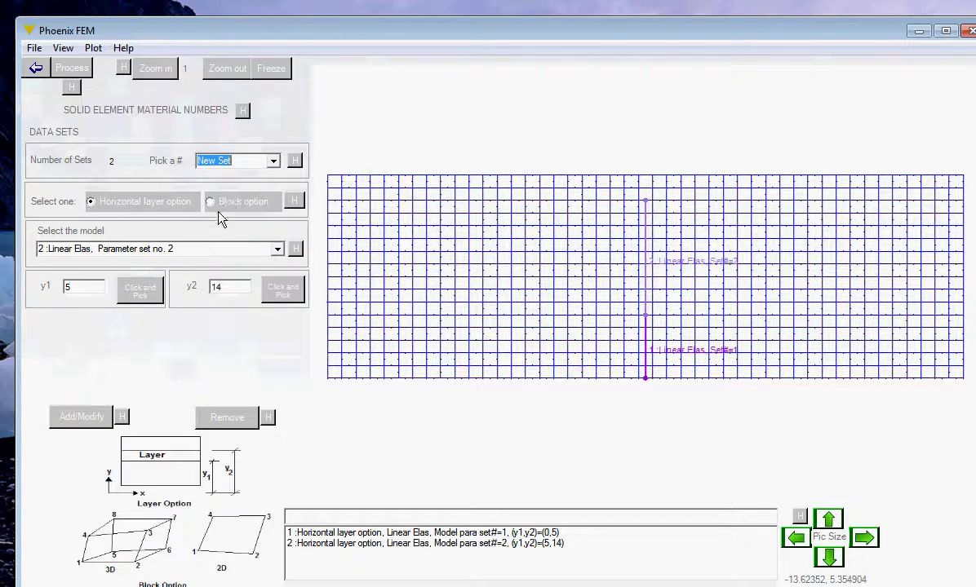
left_click(276, 251)
left_click(163, 262)
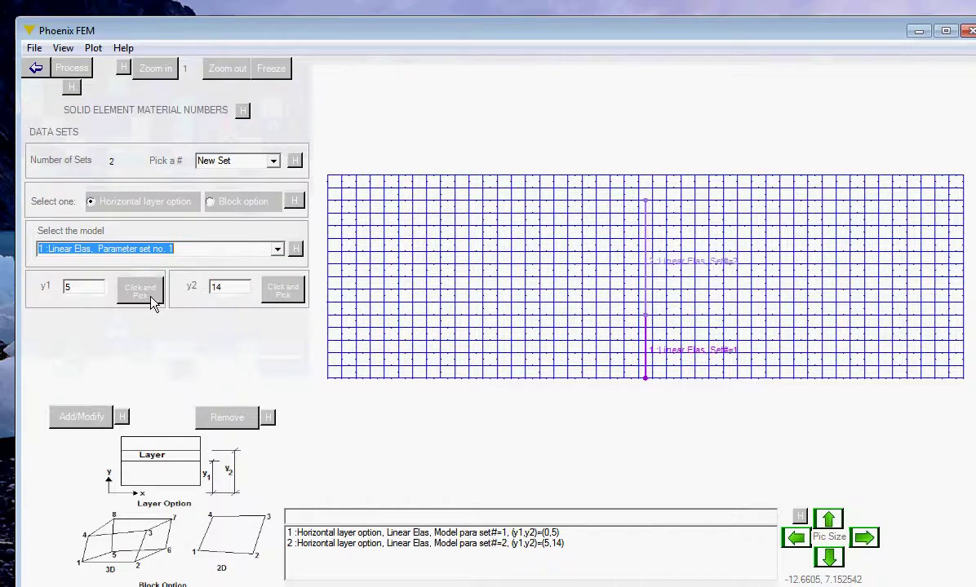
left_click(150, 298)
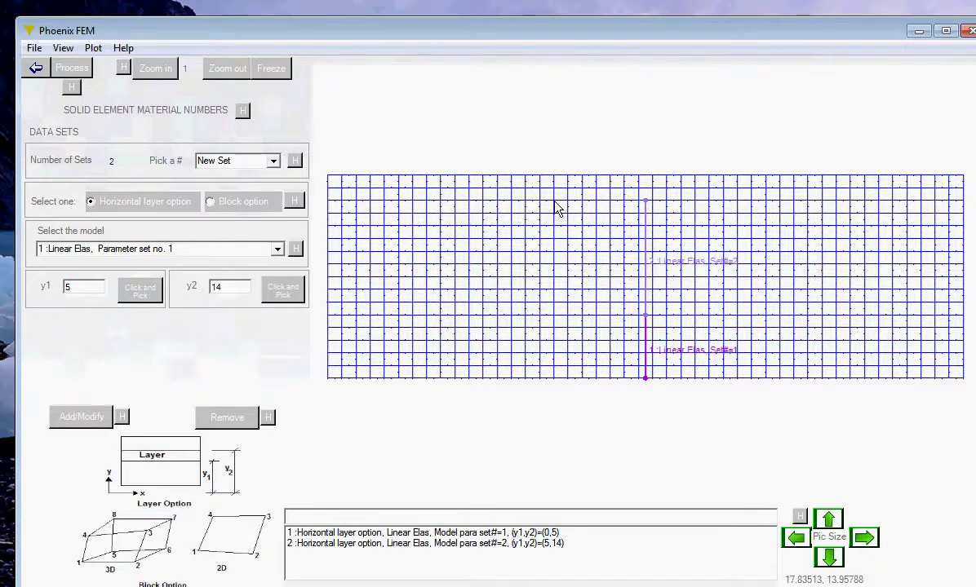
left_click(553, 203)
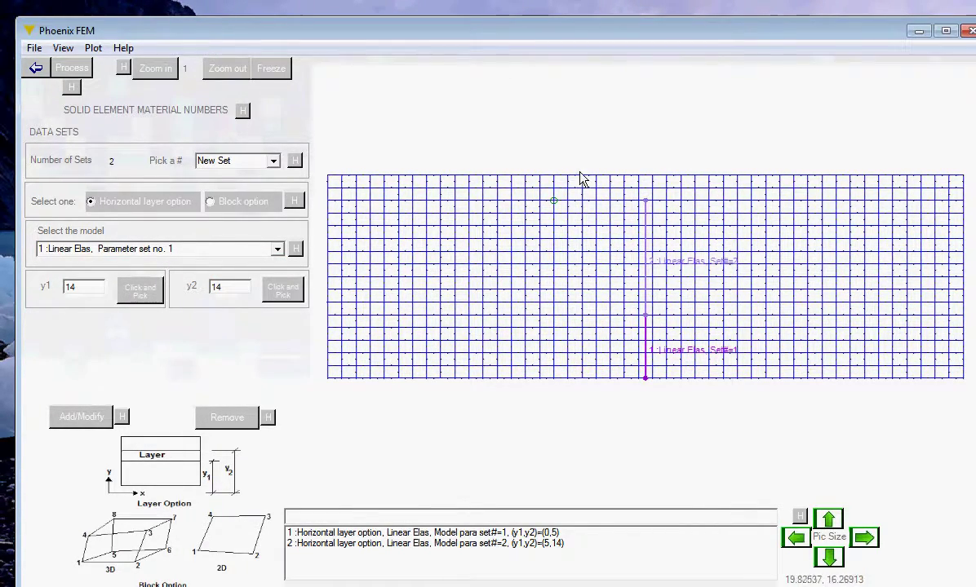
left_click(569, 177)
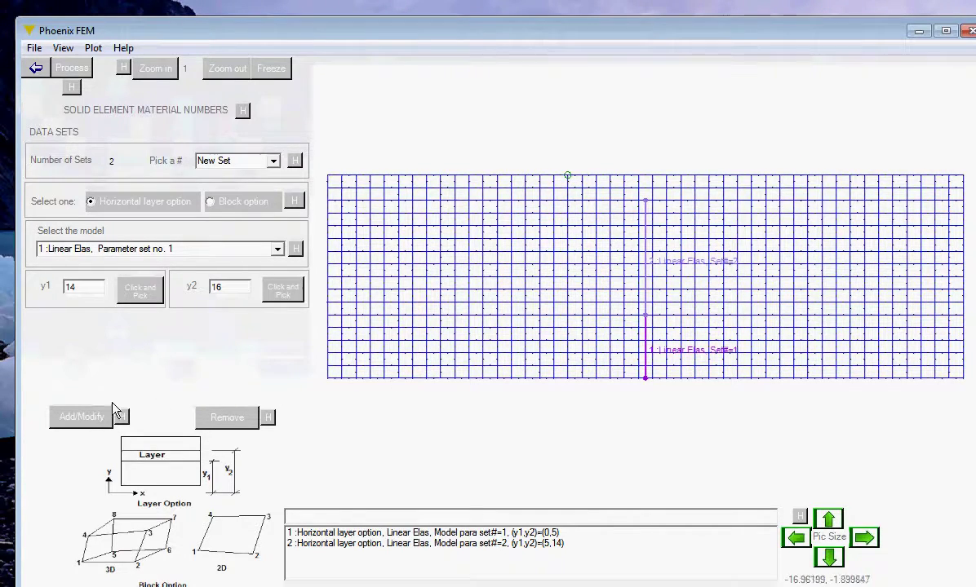
left_click(81, 416)
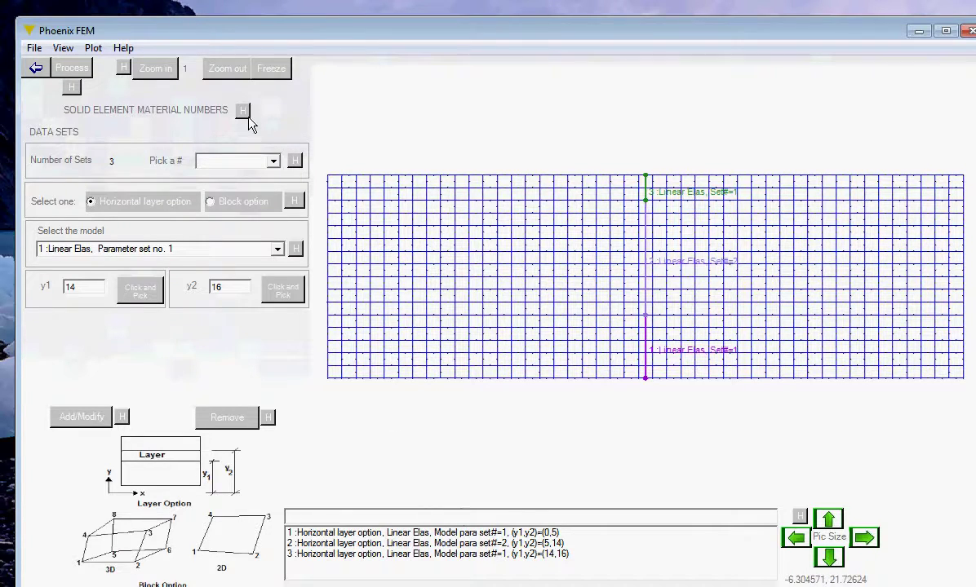
- Review the first and third material layer entries and process the solid element material number data
left_click(514, 533)
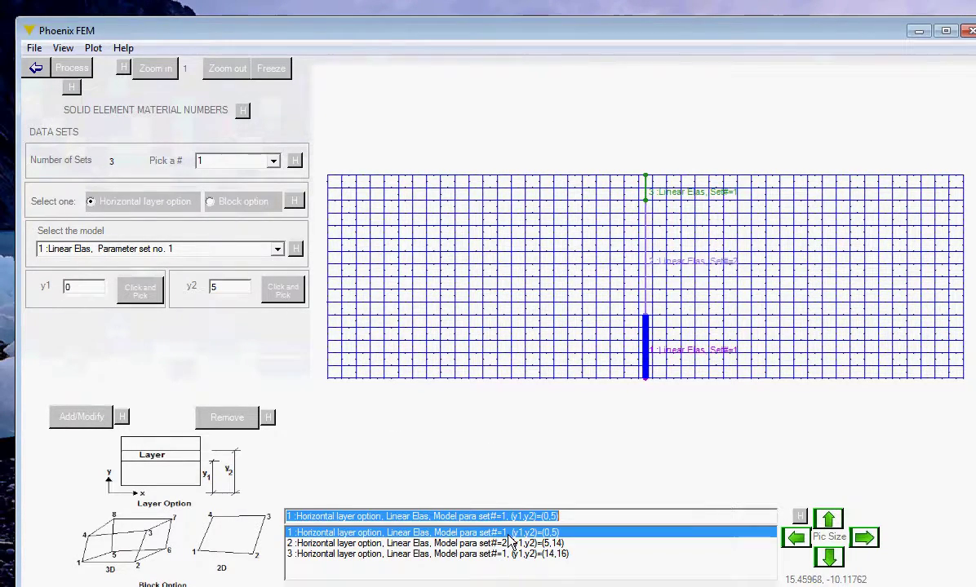
left_click(516, 553)
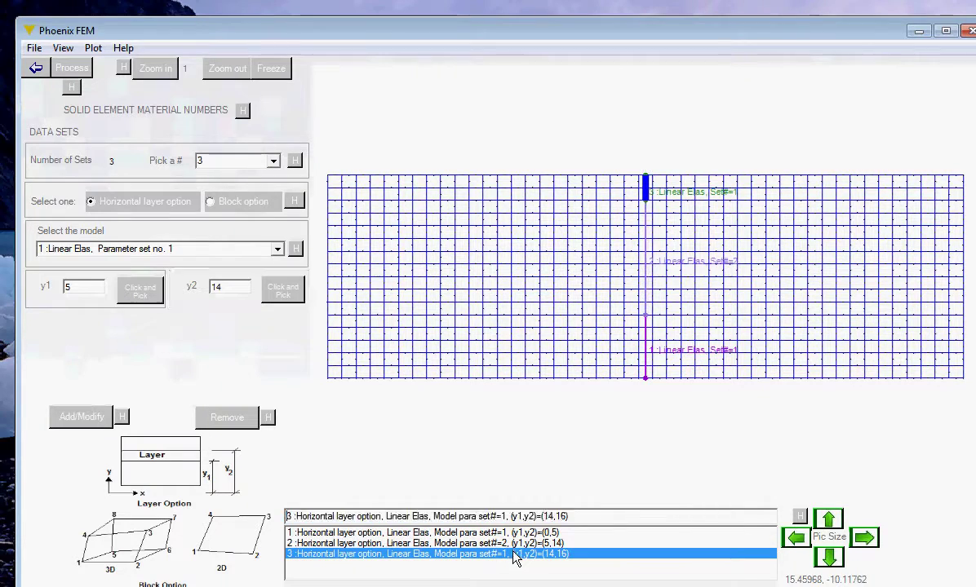
left_click(73, 66)
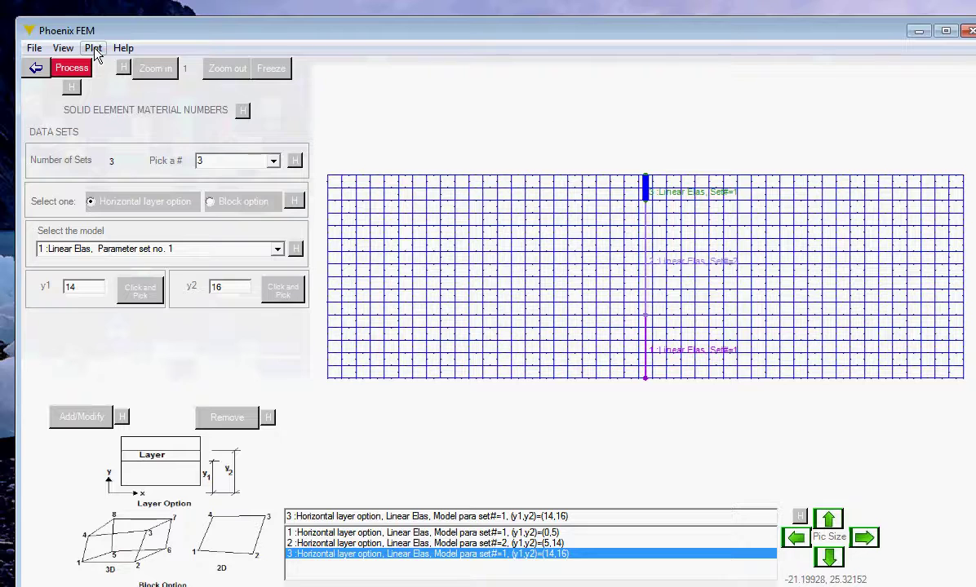
- Plot the mesh with all material number regions shown, and close the figure after viewing it
left_click(94, 49)
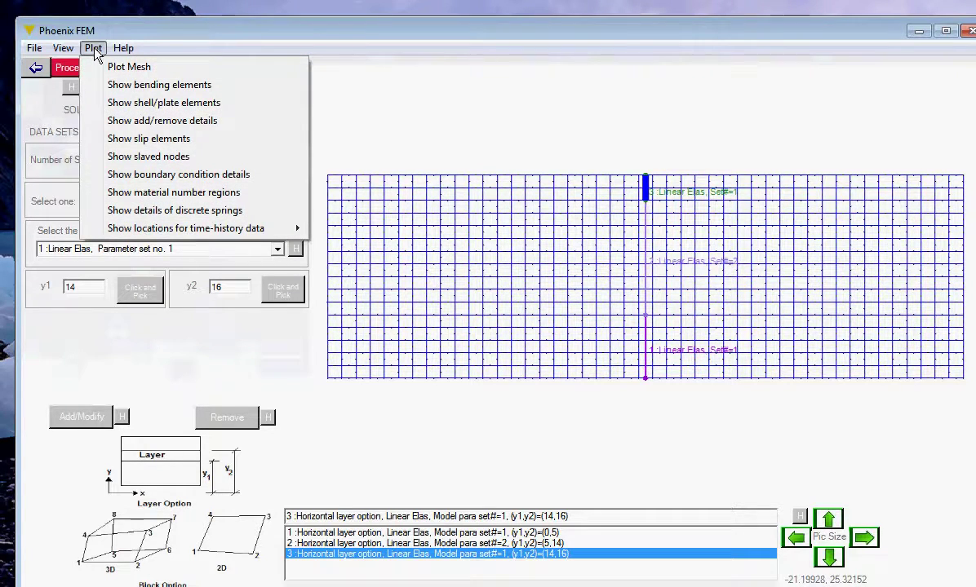
left_click(160, 200)
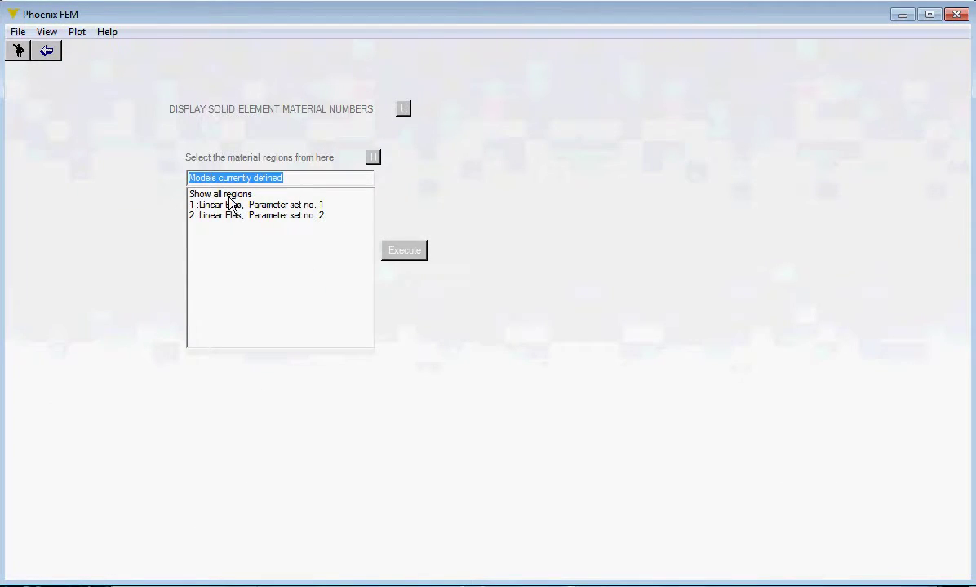
left_click(226, 198)
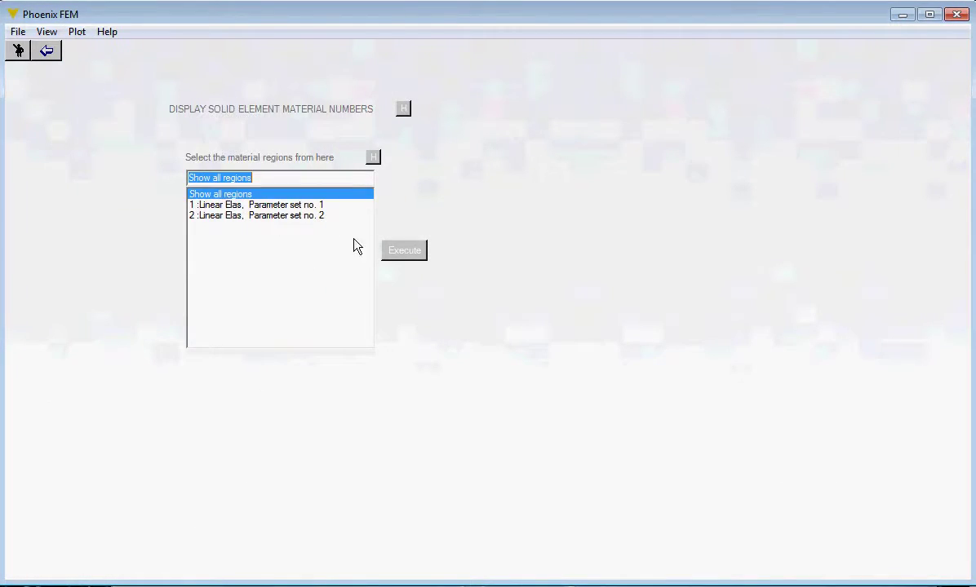
left_click(402, 252)
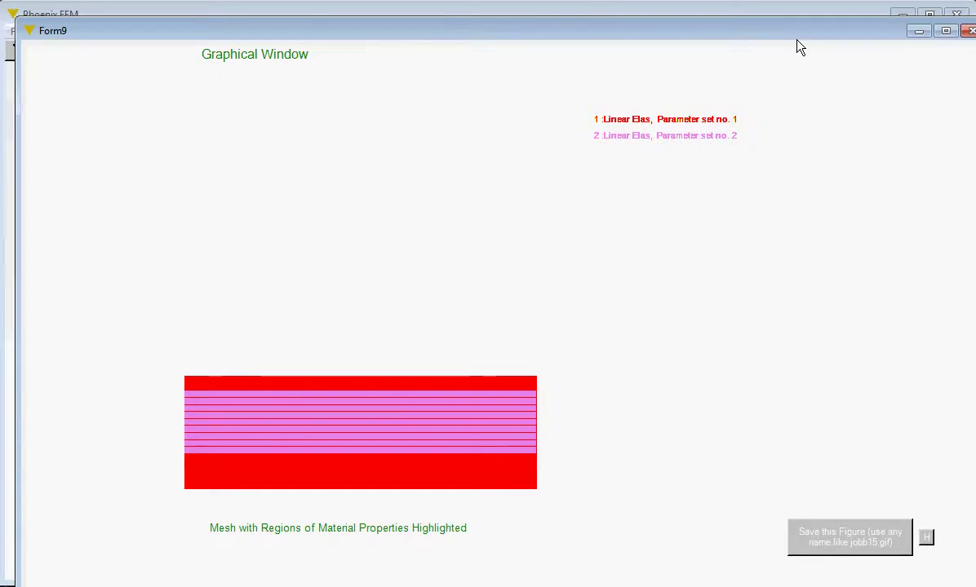
left_click(970, 30)
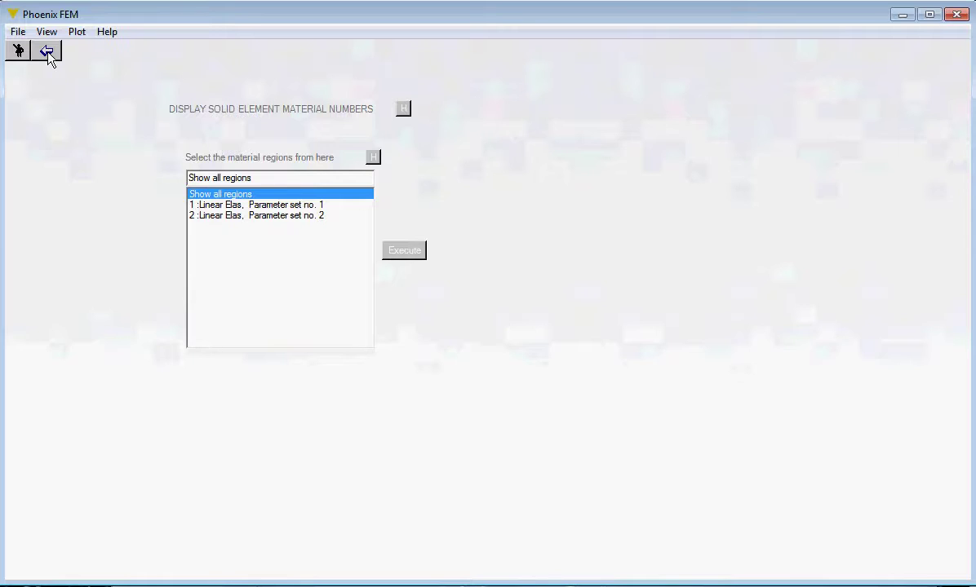
- Return to the preprocess overview and save the job with its material number assignments
left_click(47, 52)
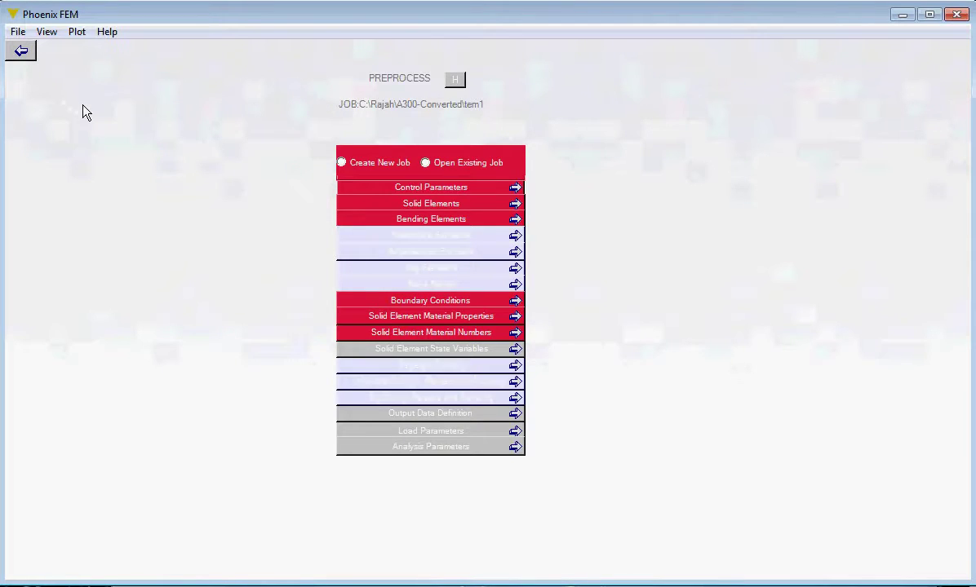
left_click(18, 32)
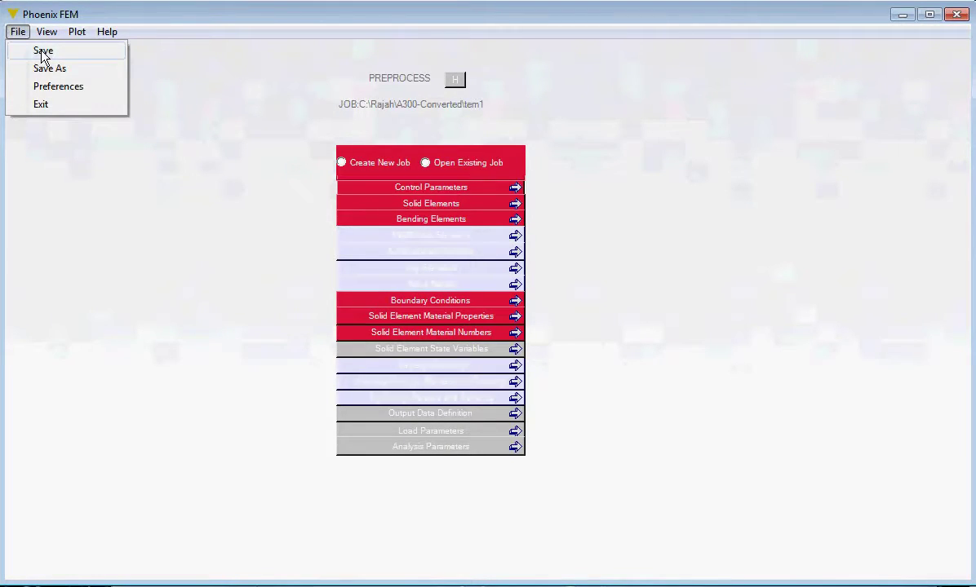
left_click(41, 52)
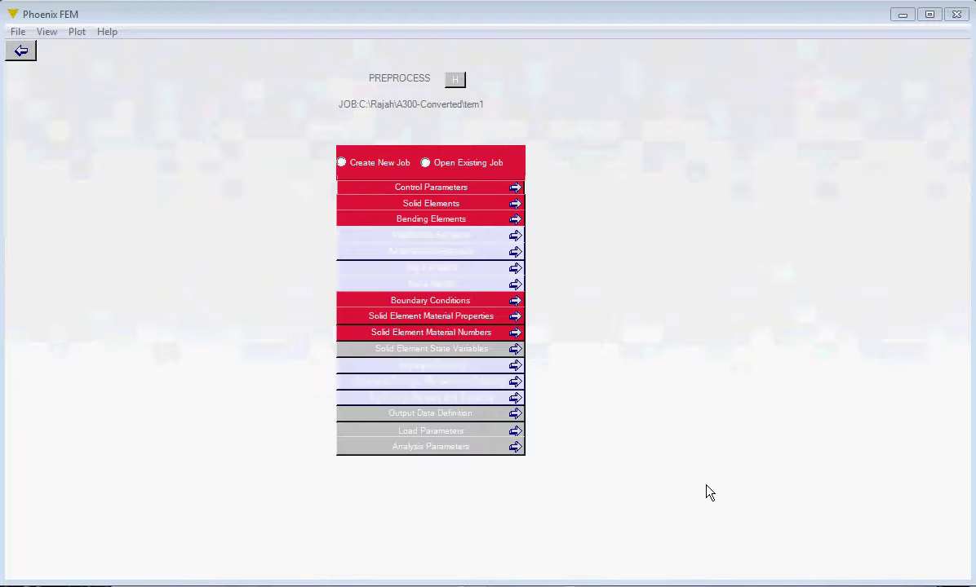
- For the solid element state variables, choose the K-0 stress option and generate initial values of stresses
left_click(464, 351)
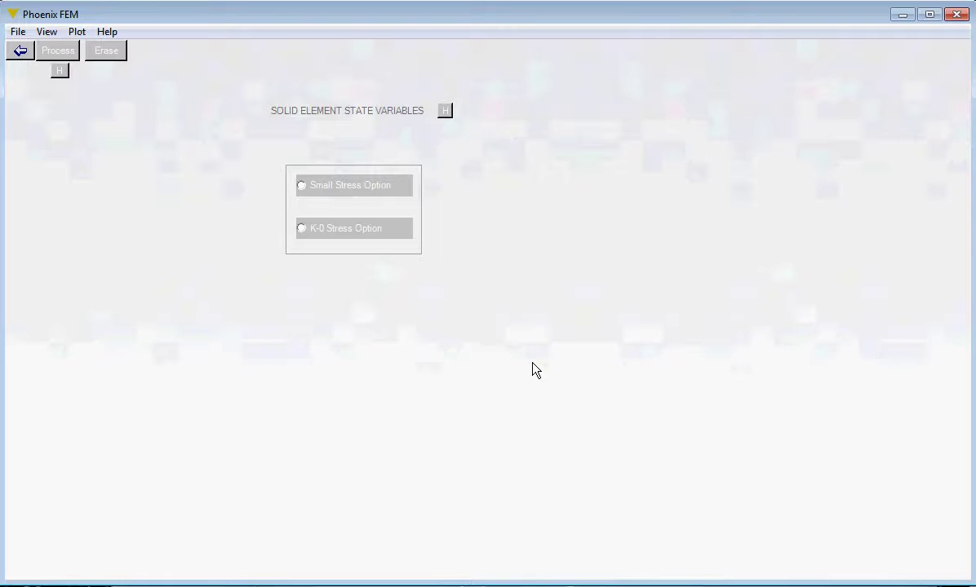
left_click(302, 230)
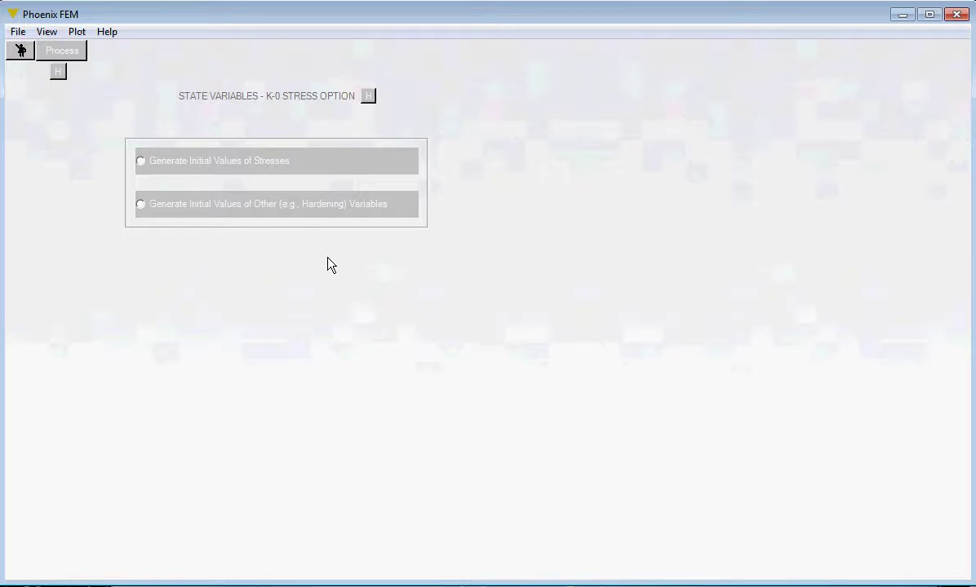
left_click(140, 162)
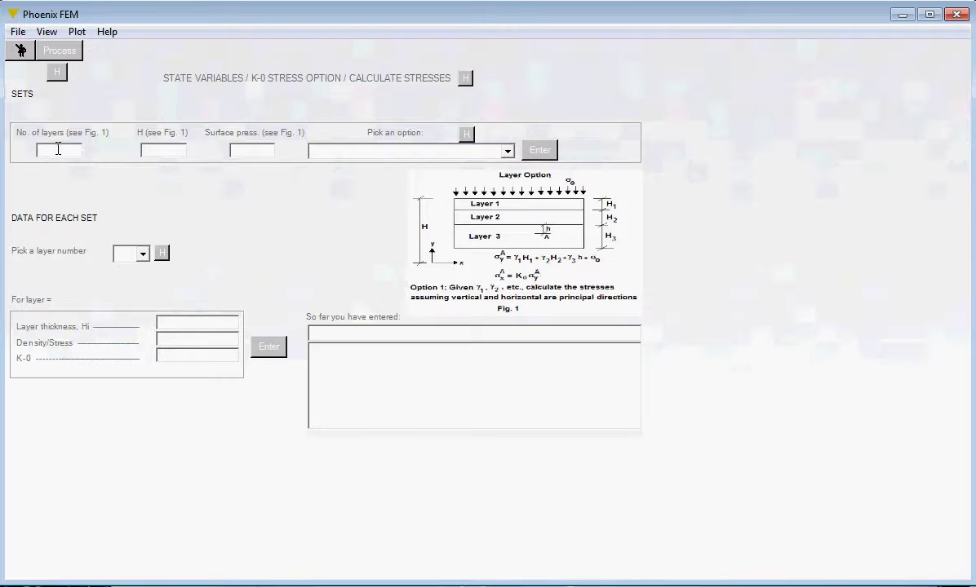
- Define the stress calculation with 4 layers, H of 16, surface pressure 0 and Option1: input density and calculate stresses
type("3")
key("BackSpace")
type("4")
left_click(164, 147)
type("16")
left_click(250, 150)
type("0")
left_click(508, 152)
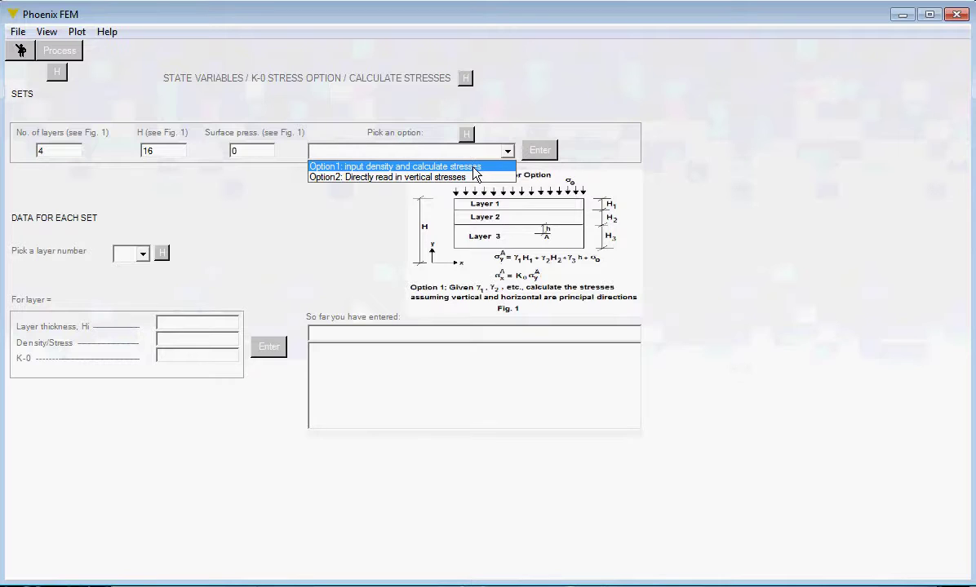
left_click(474, 167)
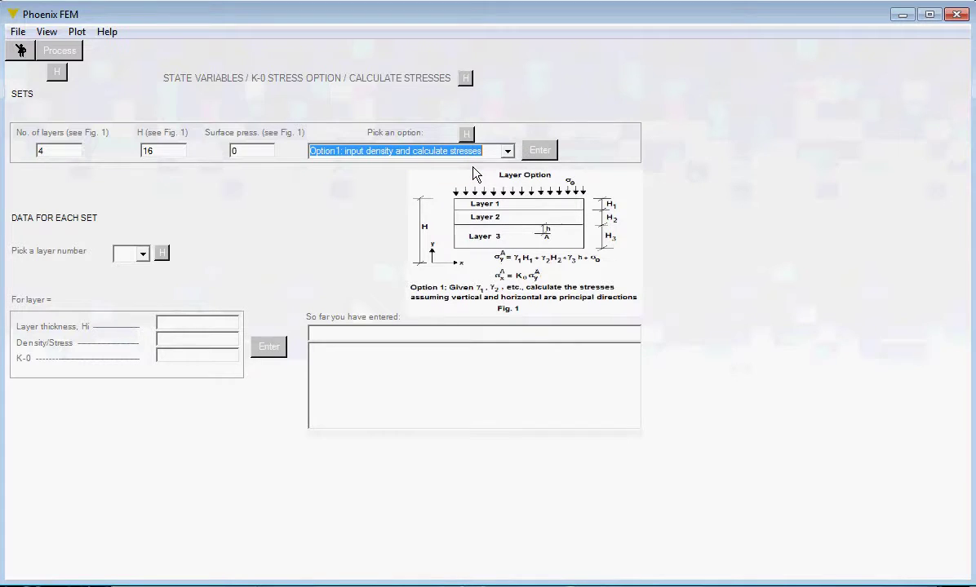
left_click(539, 151)
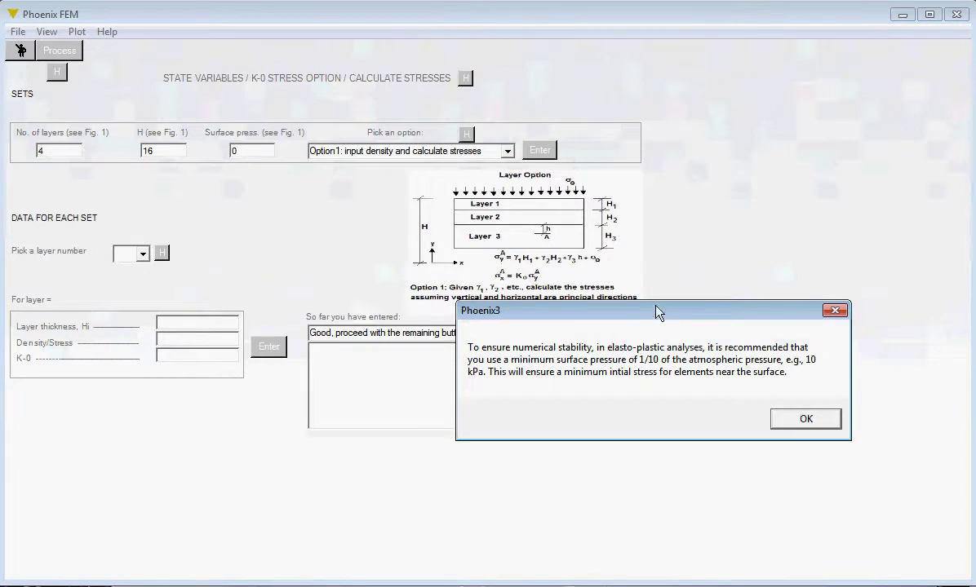
left_click(817, 421)
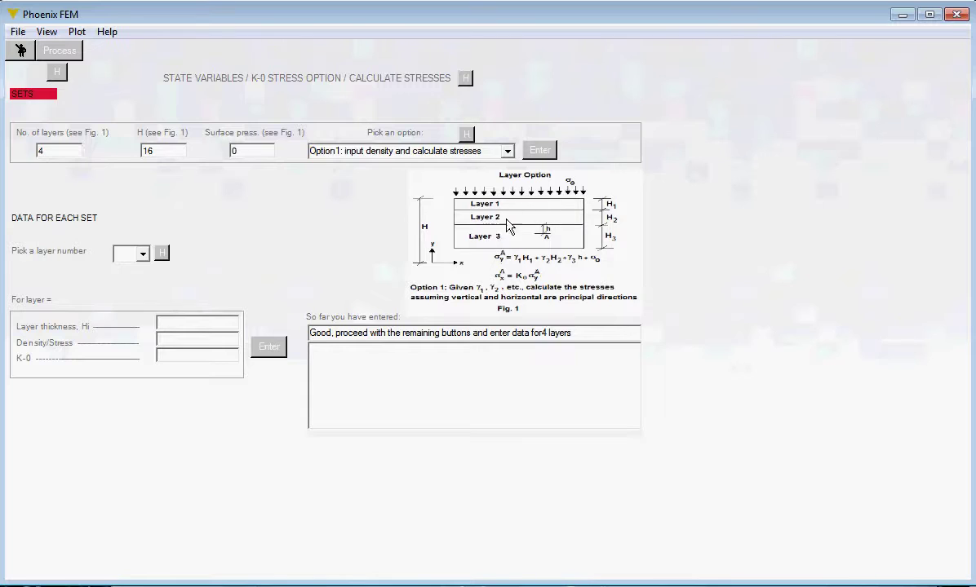
- Enter the initial stress data for layer 1: thickness 1, density 20 and K-0 0.5
left_click(143, 254)
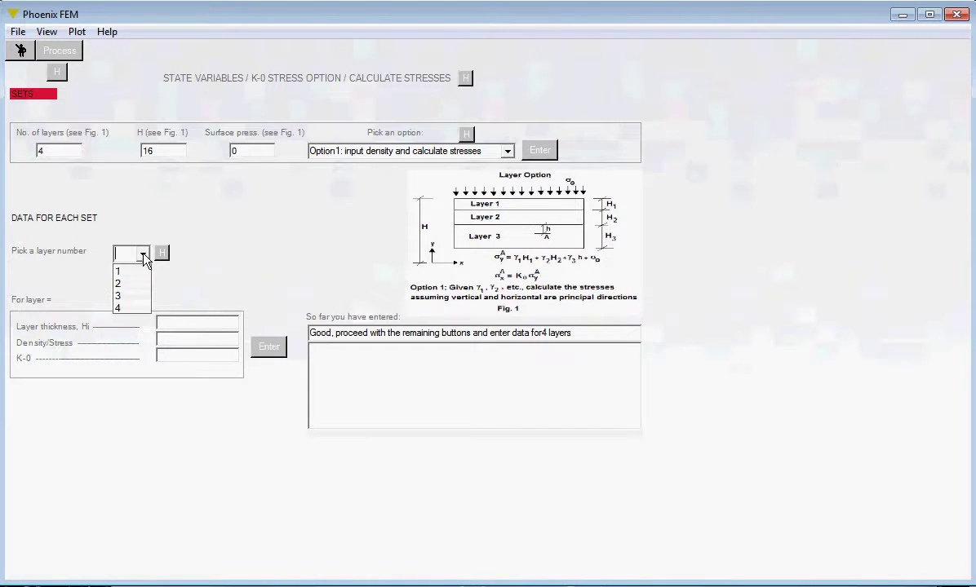
left_click(123, 271)
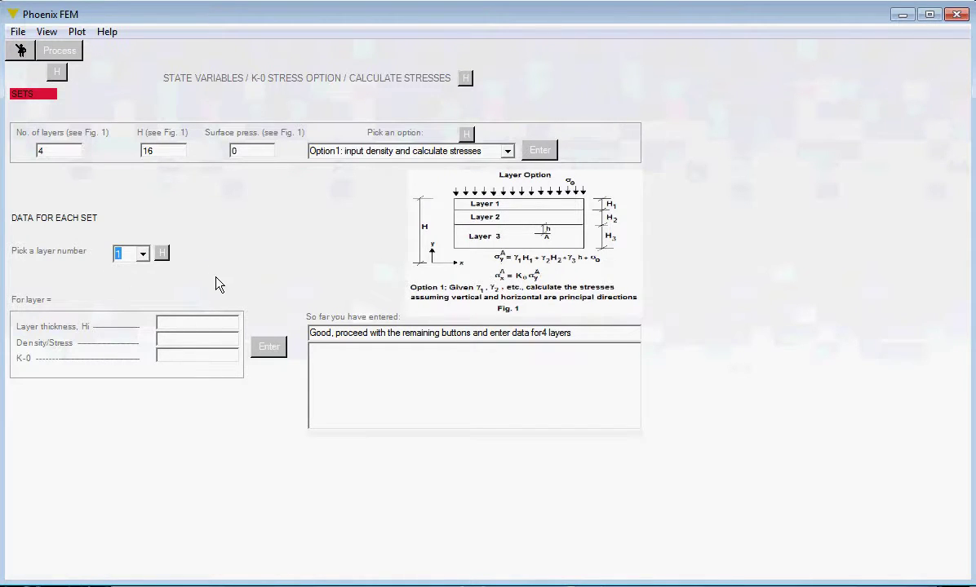
left_click(201, 321)
type("20")
double_click(177, 323)
type("1")
left_click(175, 337)
type("20")
left_click(163, 355)
type("0.5")
left_click(267, 346)
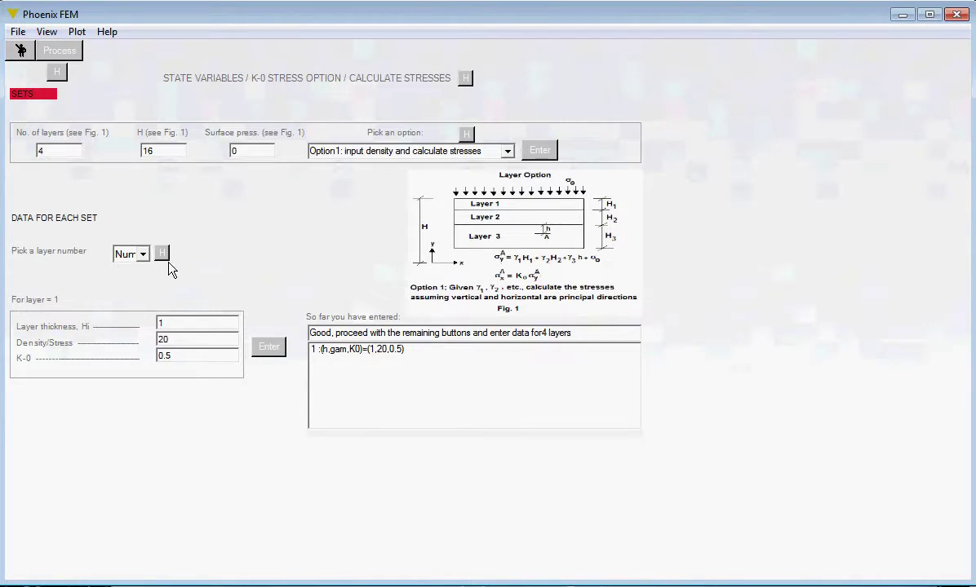
- Enter layer 2 with density 10, keeping thickness 1 and K-0 0.5
left_click(144, 255)
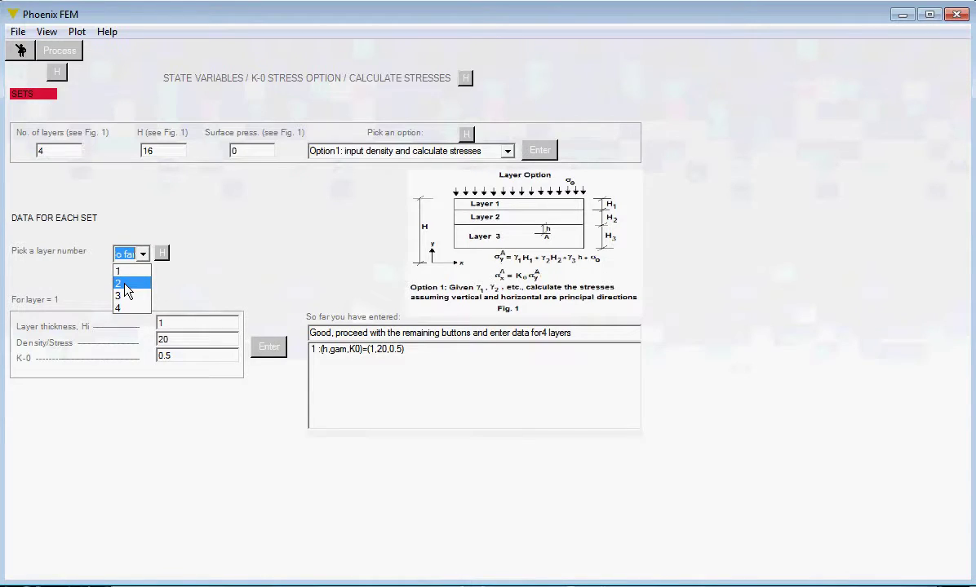
left_click(125, 284)
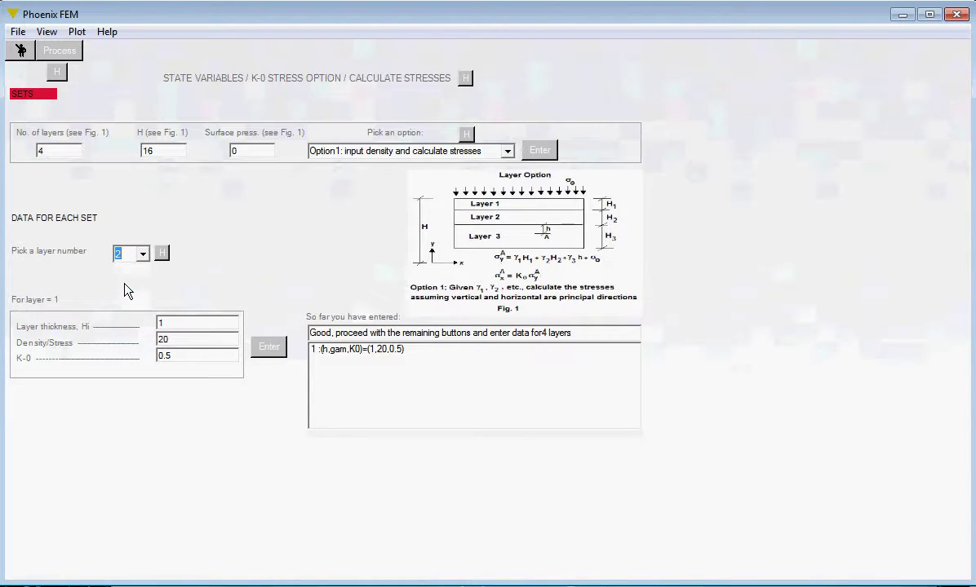
double_click(175, 338)
left_click(271, 346)
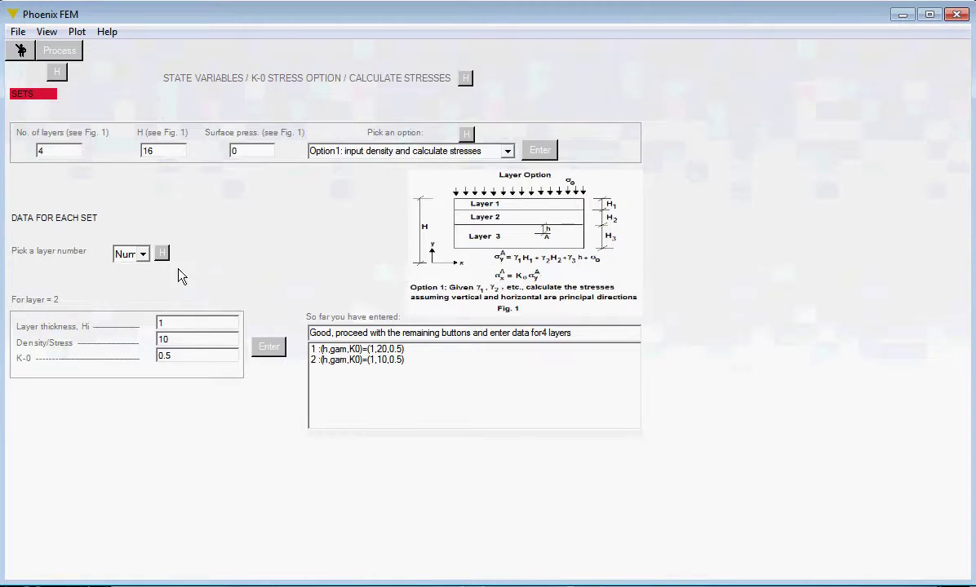
- Enter layer 3 with thickness 9, keeping density 10 and K-0 0.5
left_click(145, 256)
left_click(127, 294)
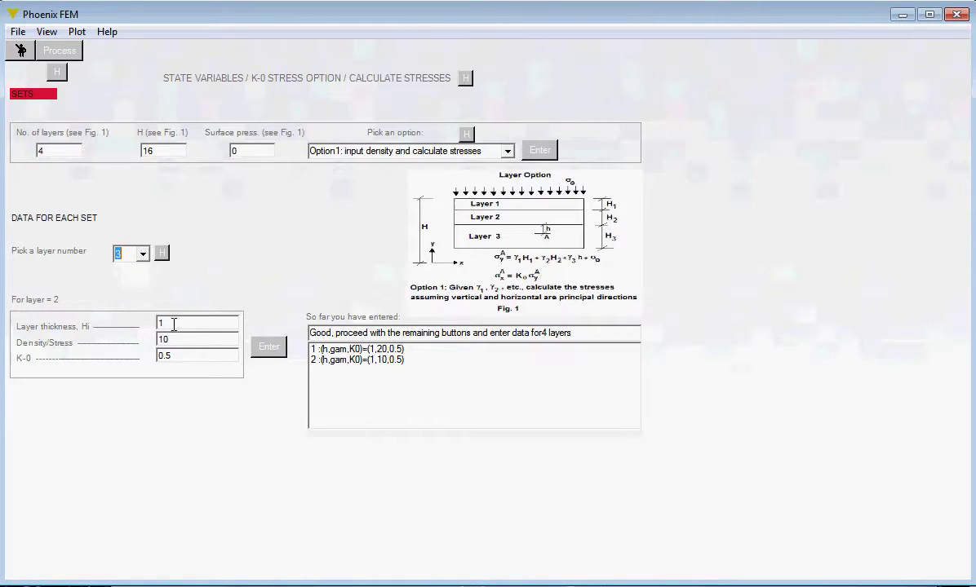
left_click(177, 324)
left_click(266, 348)
- Enter layer 4 with thickness 5, density 10 and K-0 0.5, then process the initial stress data and return to the K-0 options
left_click(144, 254)
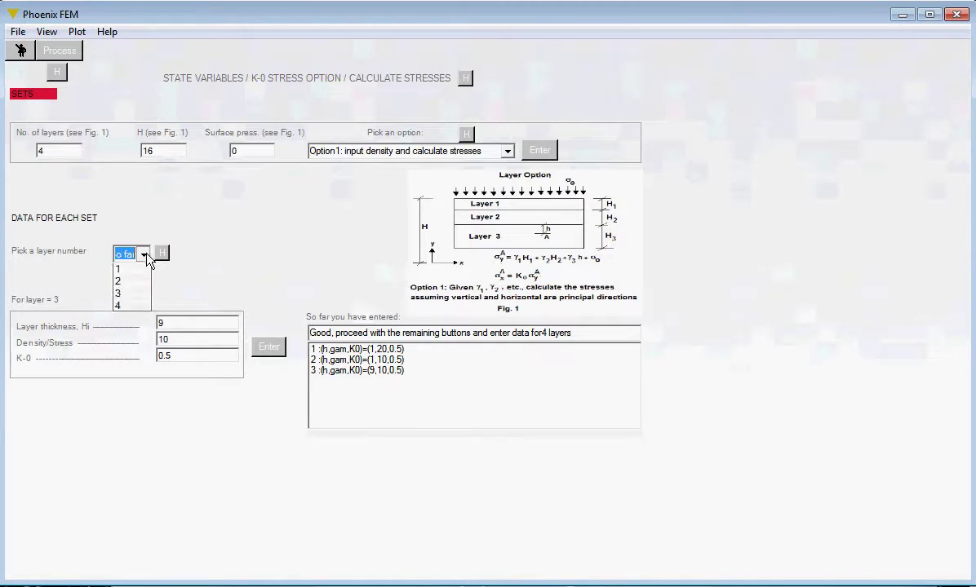
left_click(119, 305)
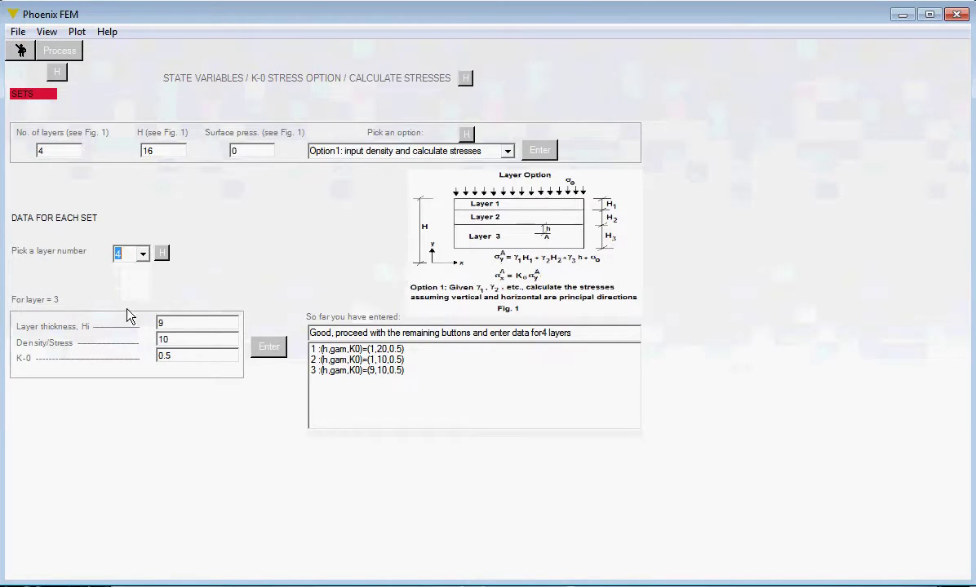
left_click(178, 324)
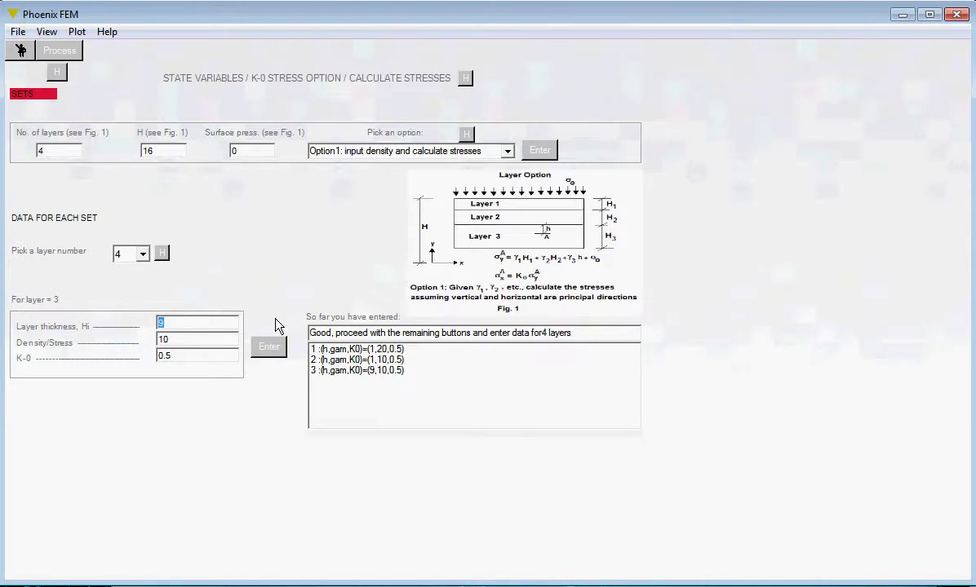
type("5")
left_click(271, 350)
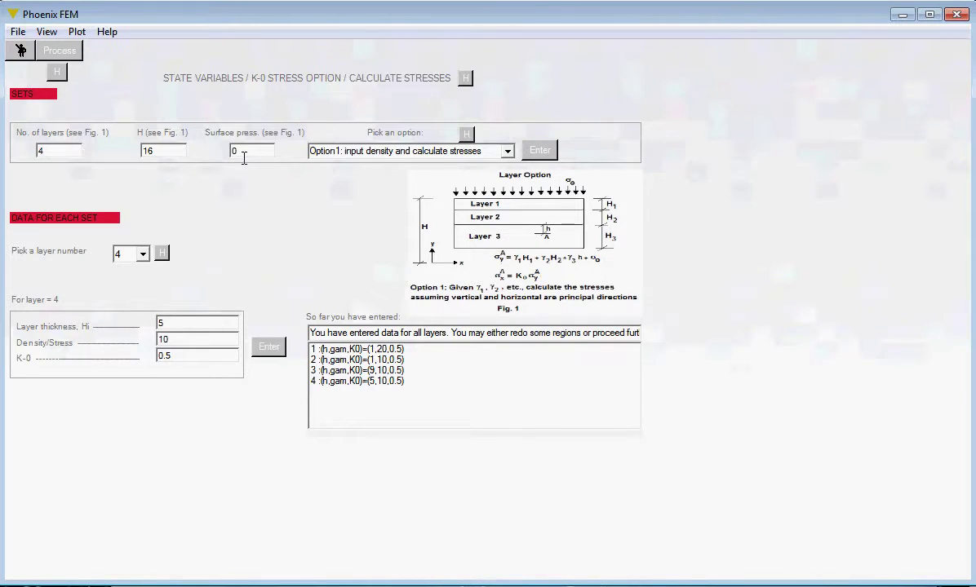
left_click(61, 50)
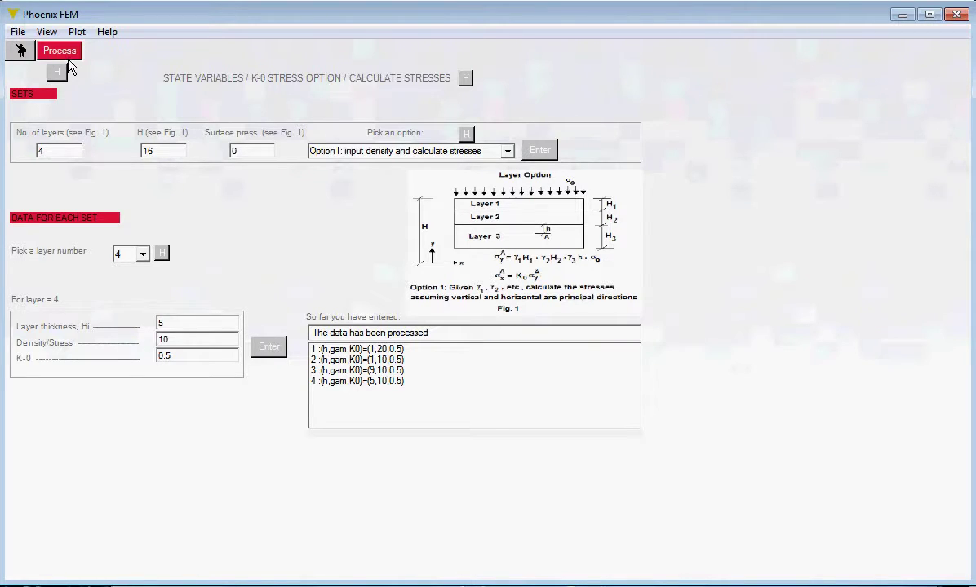
left_click(22, 50)
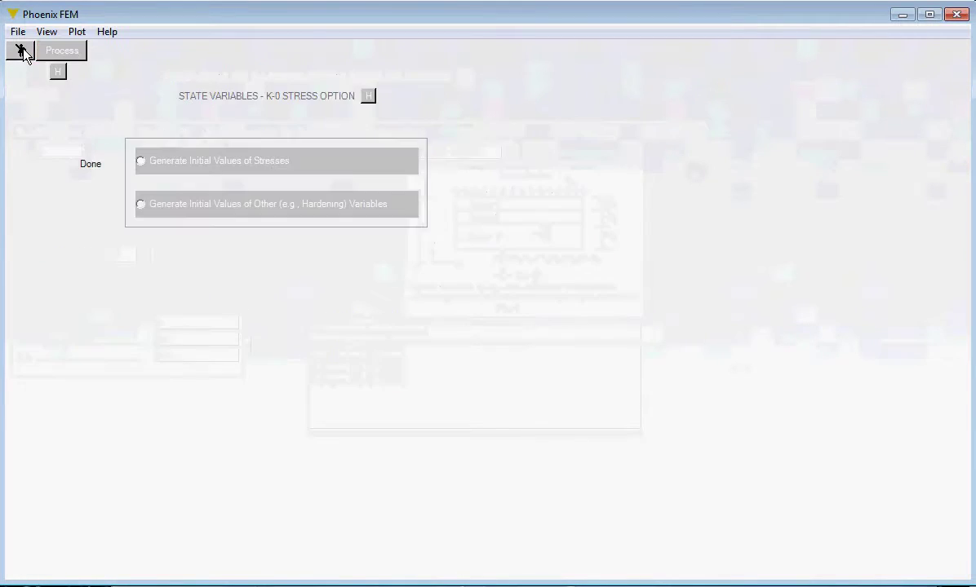
- Register Linear Elas parameter set no. 1 for the initial values of the hardening variables
left_click(141, 205)
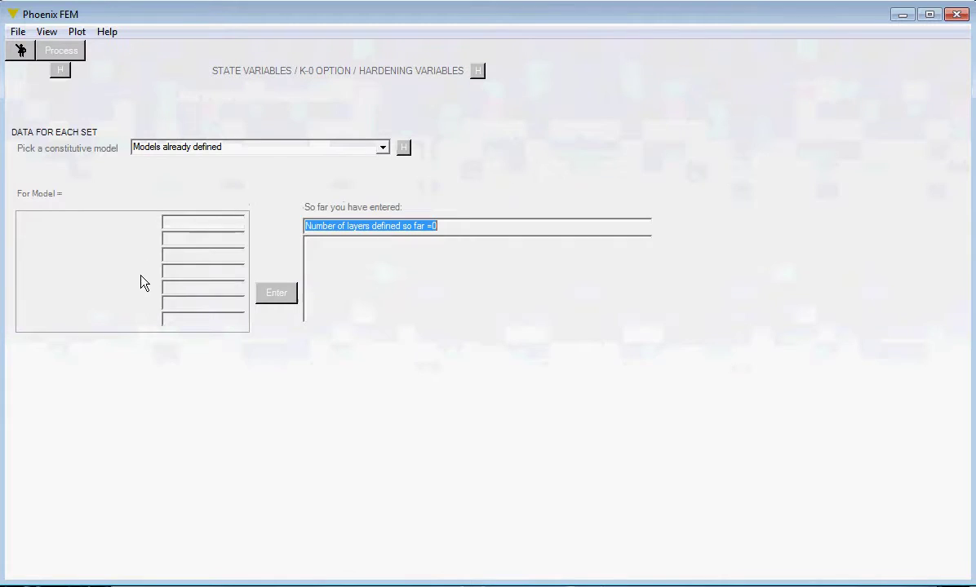
left_click(382, 149)
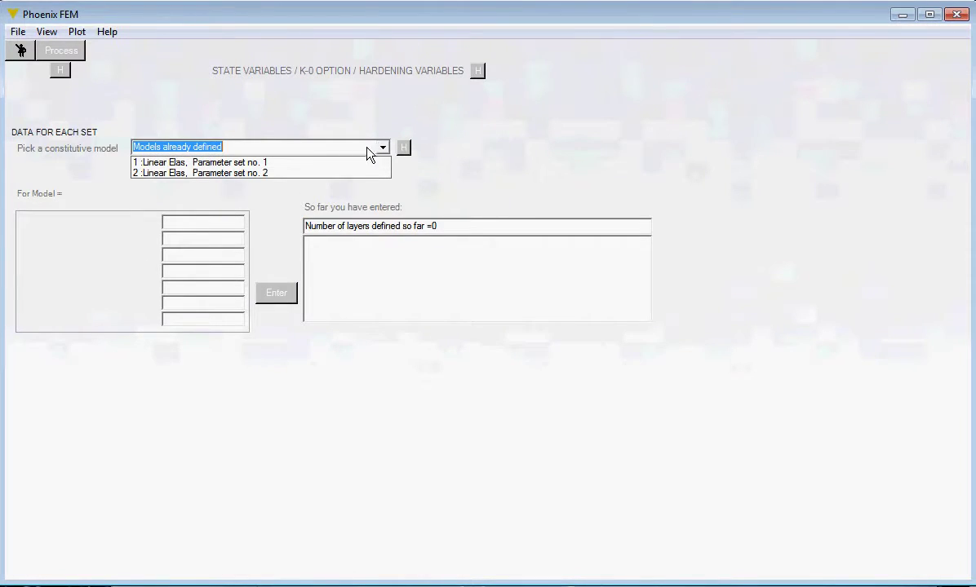
left_click(240, 163)
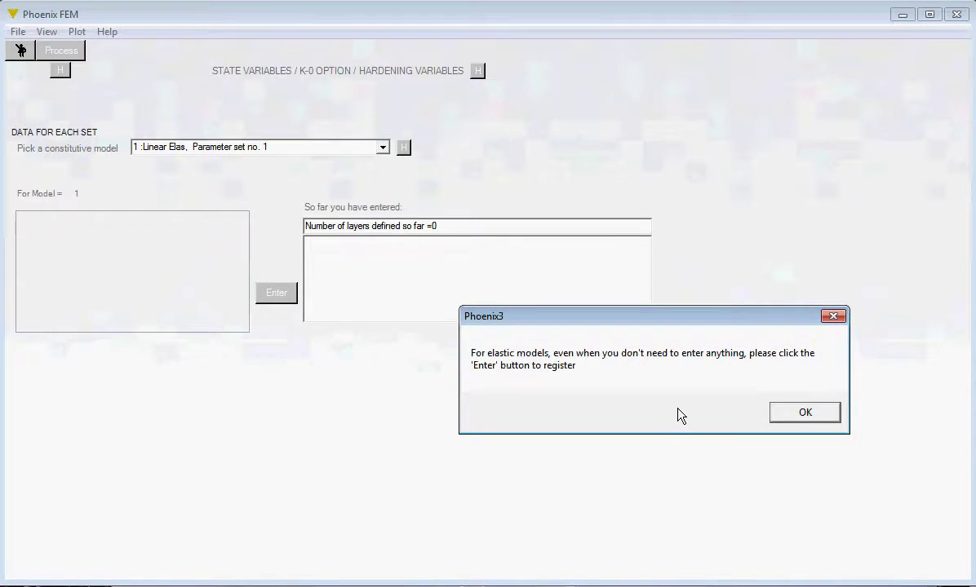
left_click(816, 413)
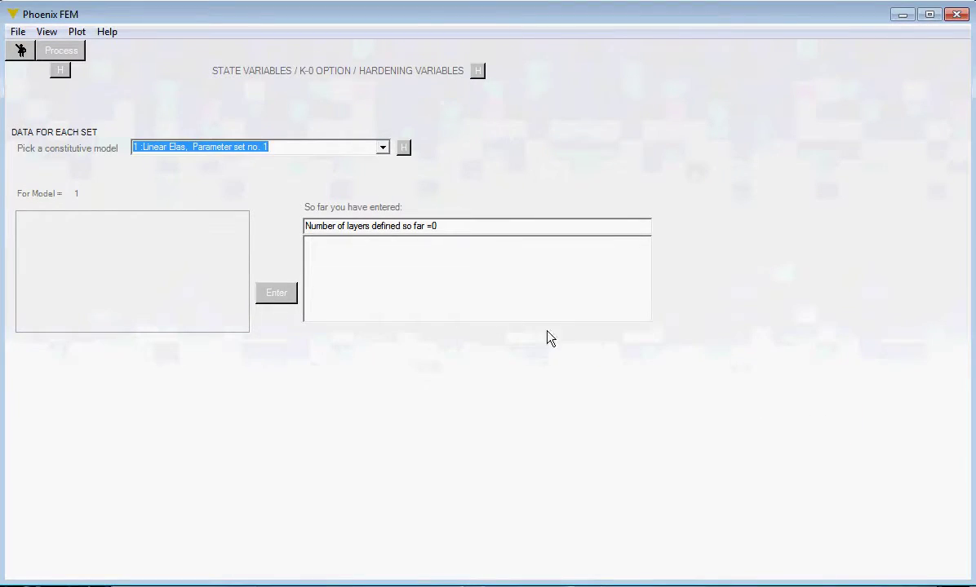
left_click(277, 296)
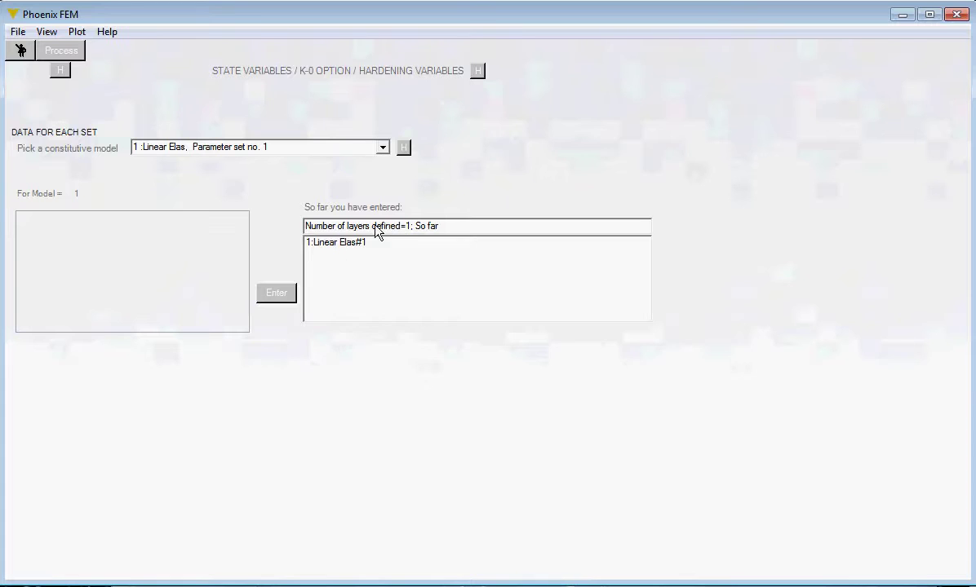
- Register Linear Elas parameter set no. 2 as well, then process the hardening variables data and return to the K-0 options
left_click(382, 148)
left_click(246, 173)
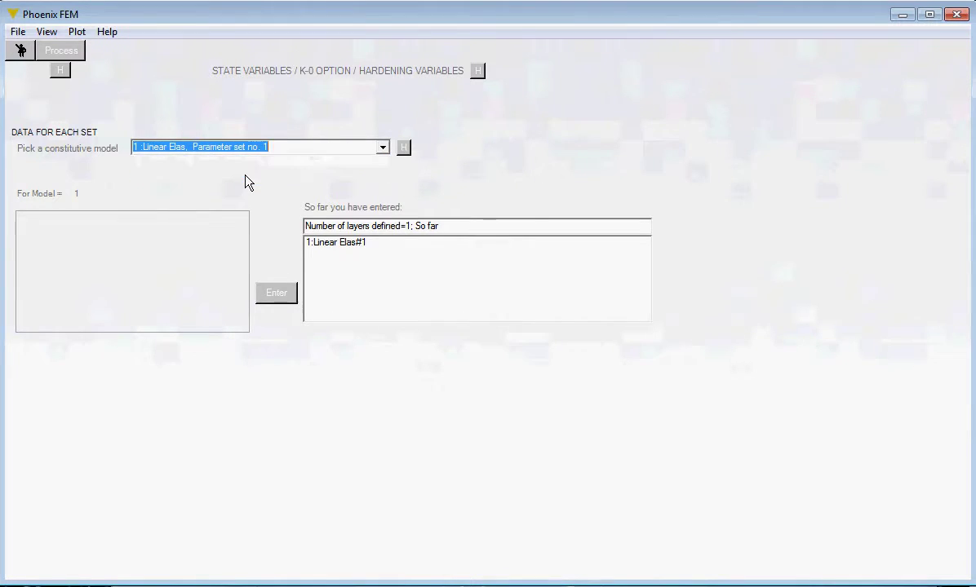
left_click(823, 416)
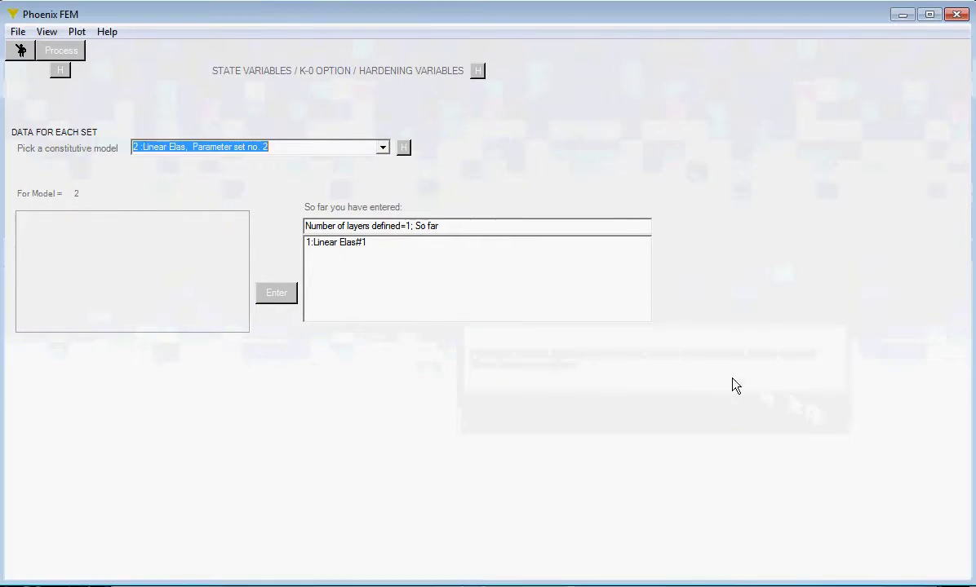
left_click(278, 295)
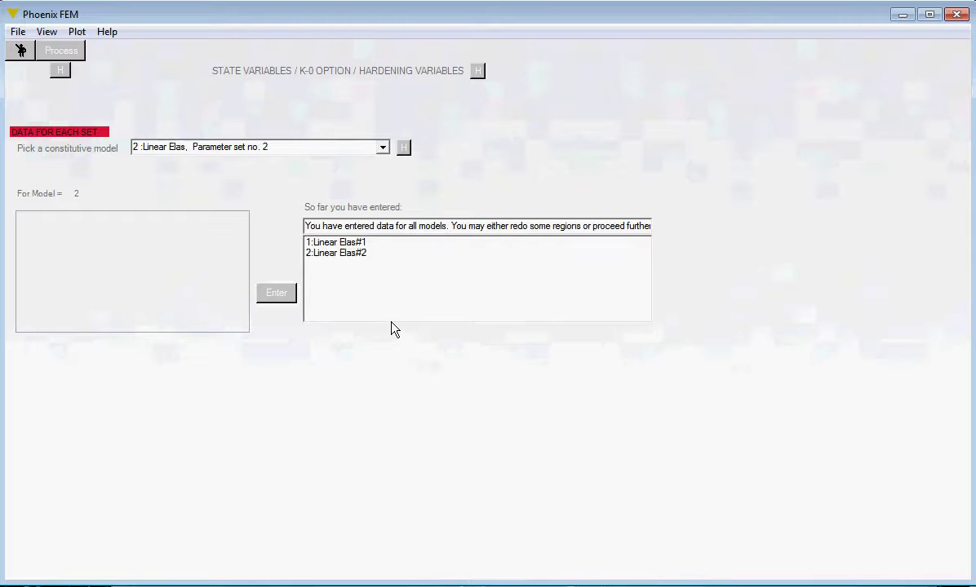
left_click(63, 52)
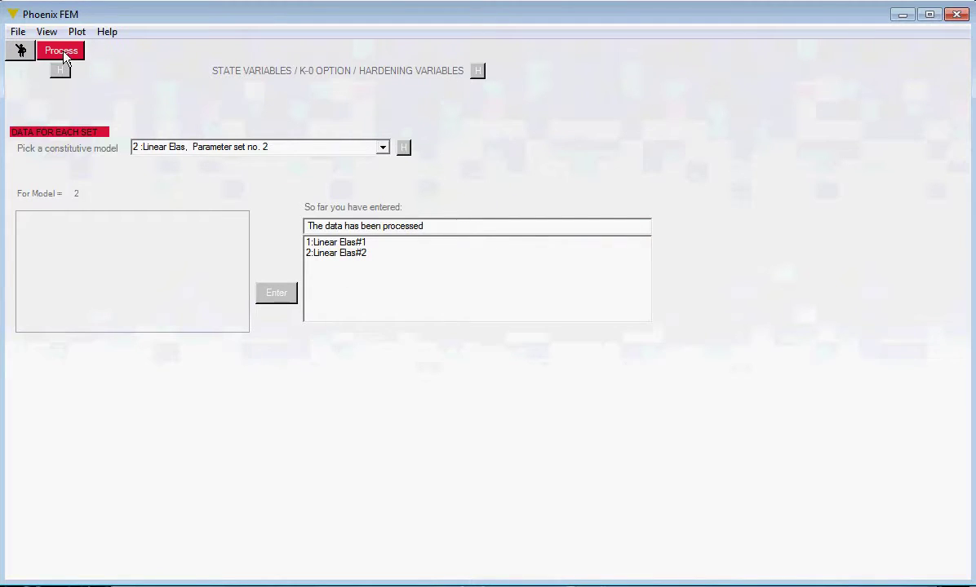
left_click(22, 50)
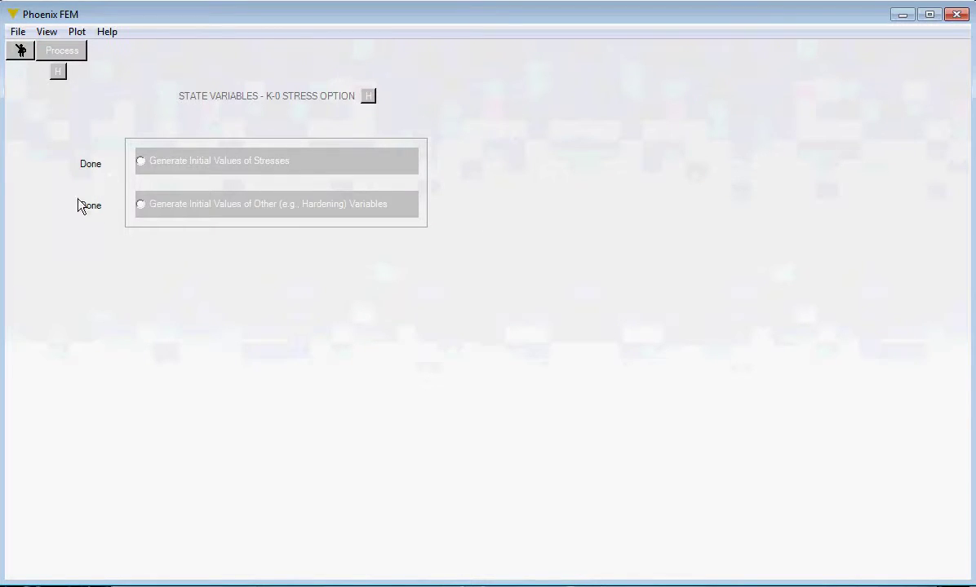
- Process the K-0 stress option, return to the preprocess overview and save the job
left_click(68, 53)
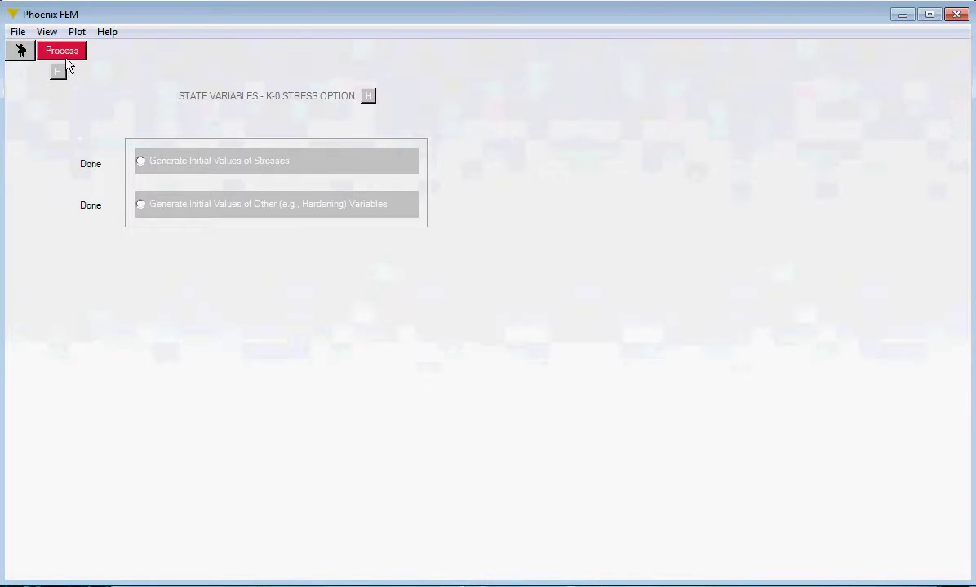
left_click(23, 51)
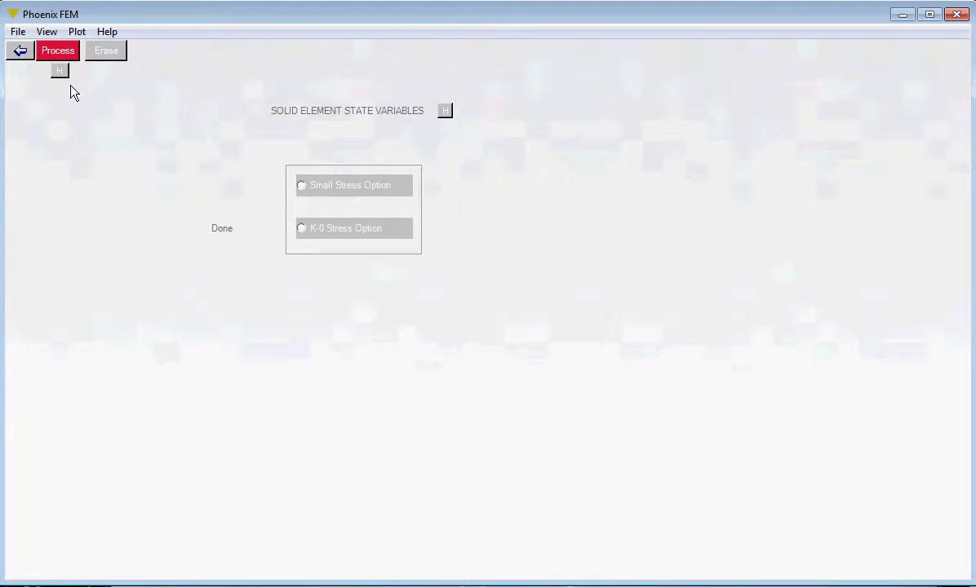
left_click(20, 50)
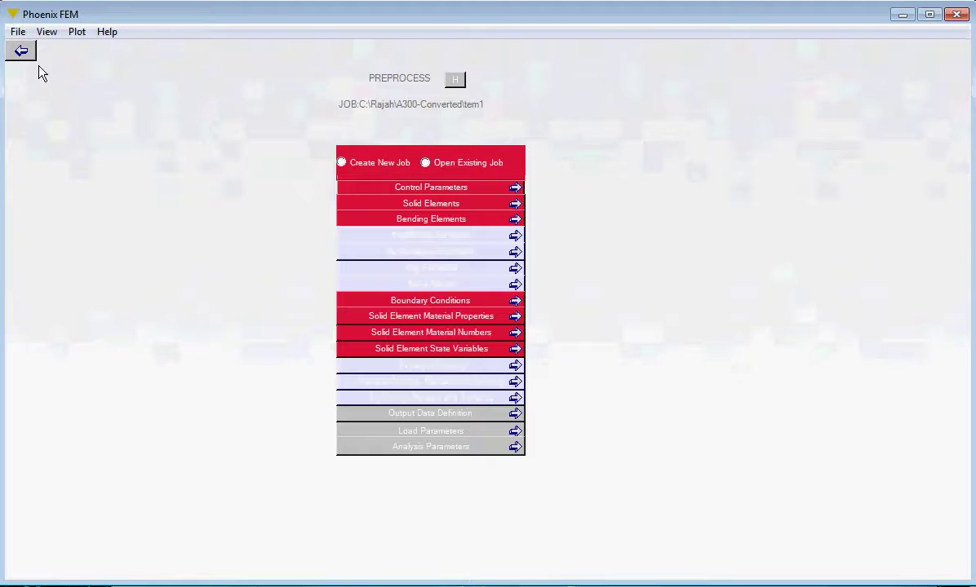
left_click(18, 32)
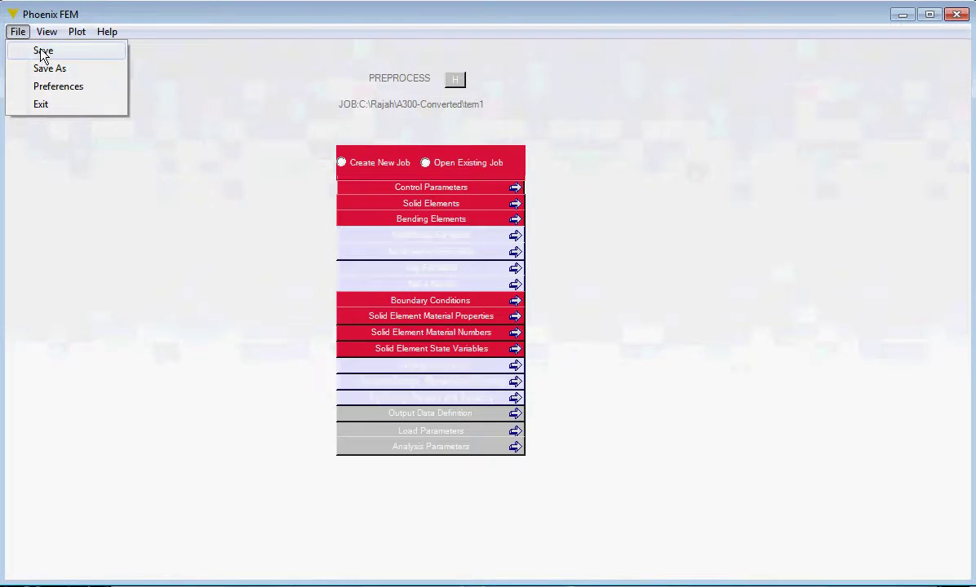
left_click(41, 51)
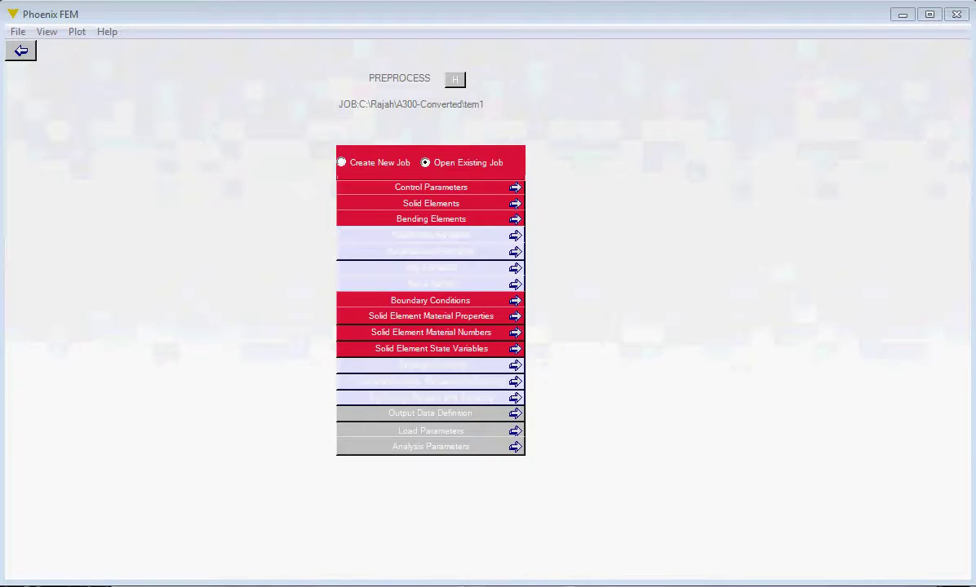
- Request general output of nodal coordinates, solid connectivity, bending elements, boundary conditions, material properties, time integration, time-history data, active load types and material numbers
left_click(463, 414)
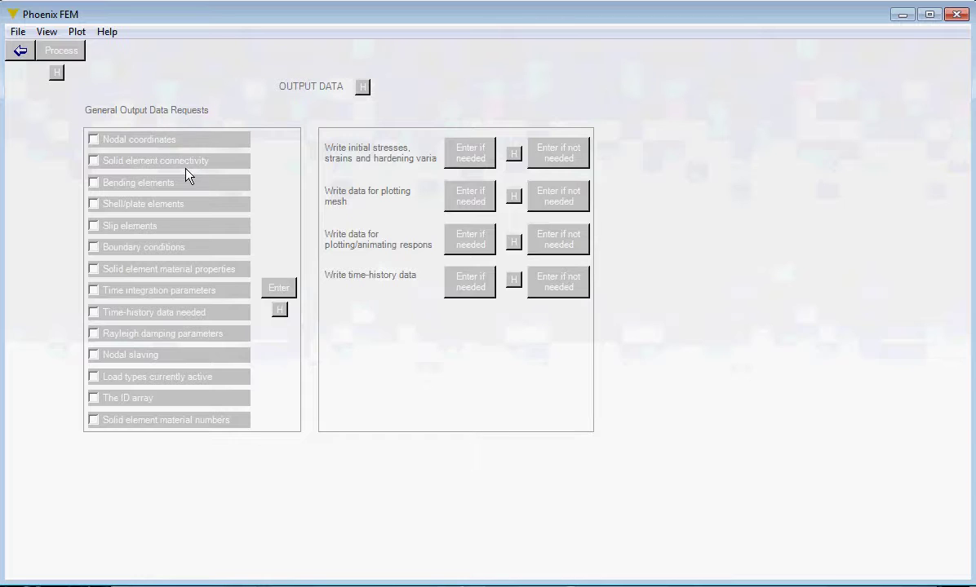
left_click(93, 140)
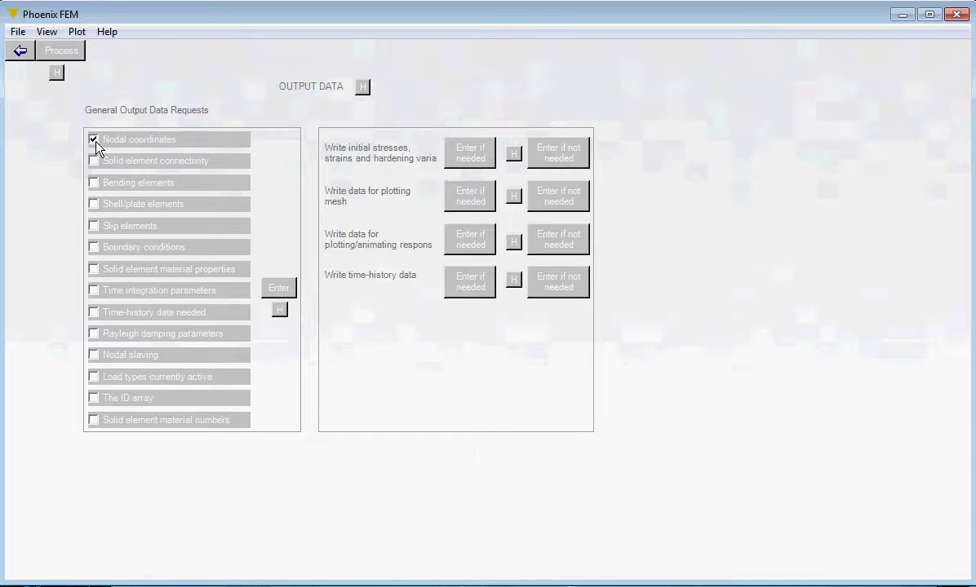
left_click(94, 183)
left_click(95, 273)
left_click(95, 292)
left_click(93, 313)
left_click(94, 421)
left_click(281, 292)
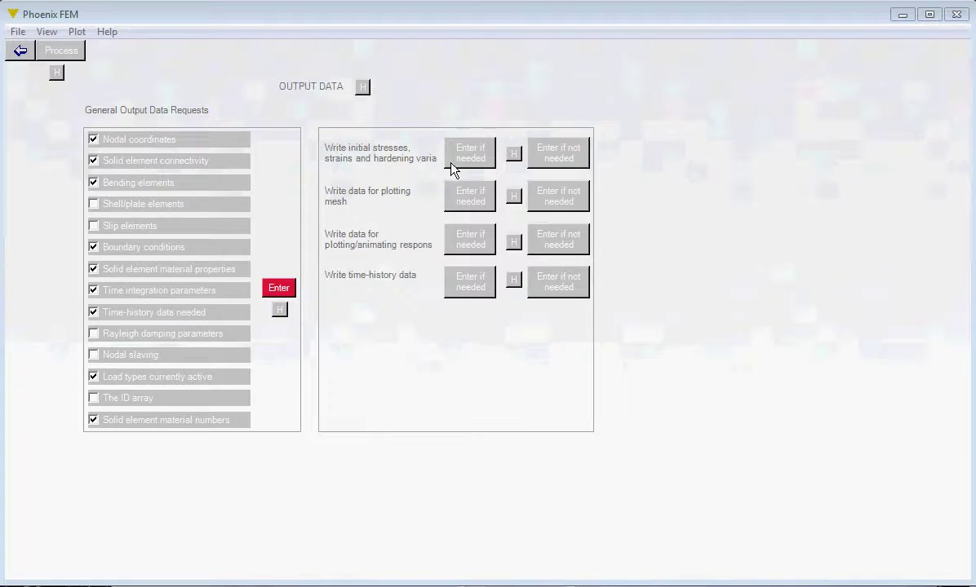
- Mark the initial stresses, strains and hardening variables output as not needed, and request mesh plotting data for the full mesh
left_click(561, 153)
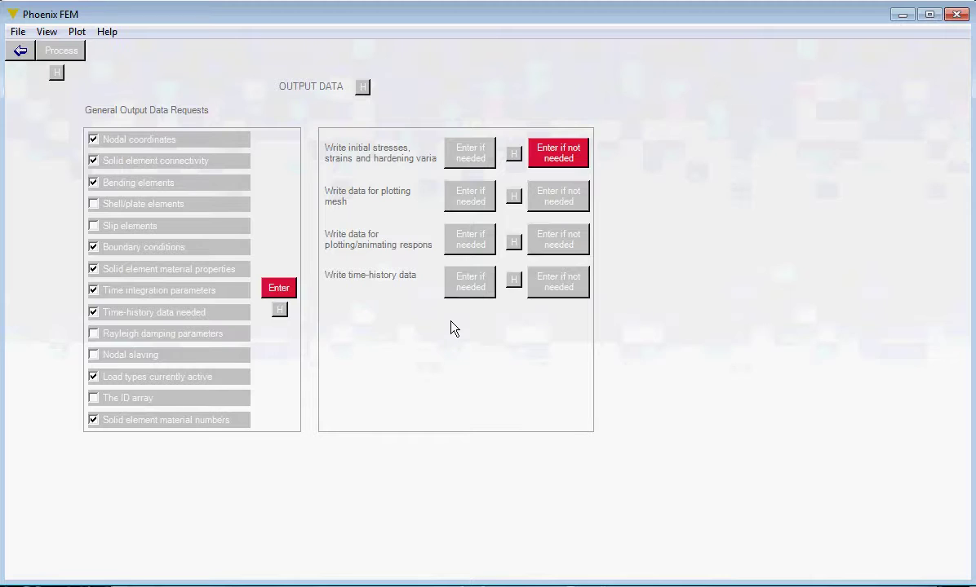
left_click(479, 206)
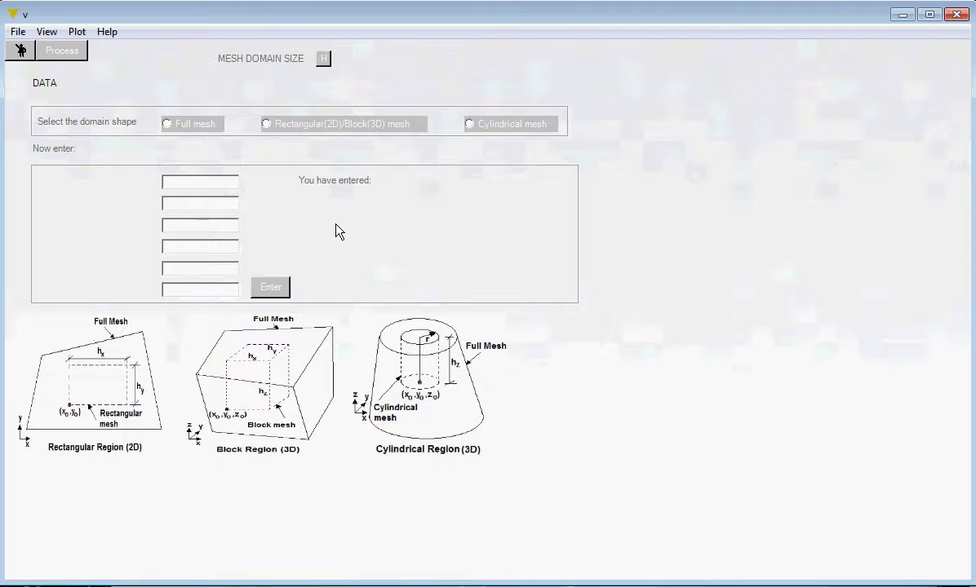
left_click(171, 127)
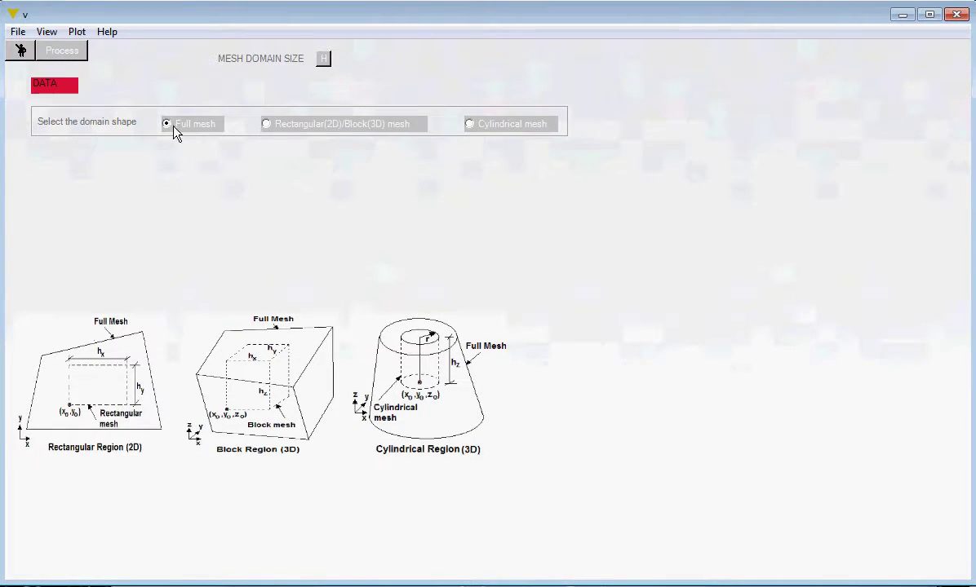
left_click(65, 52)
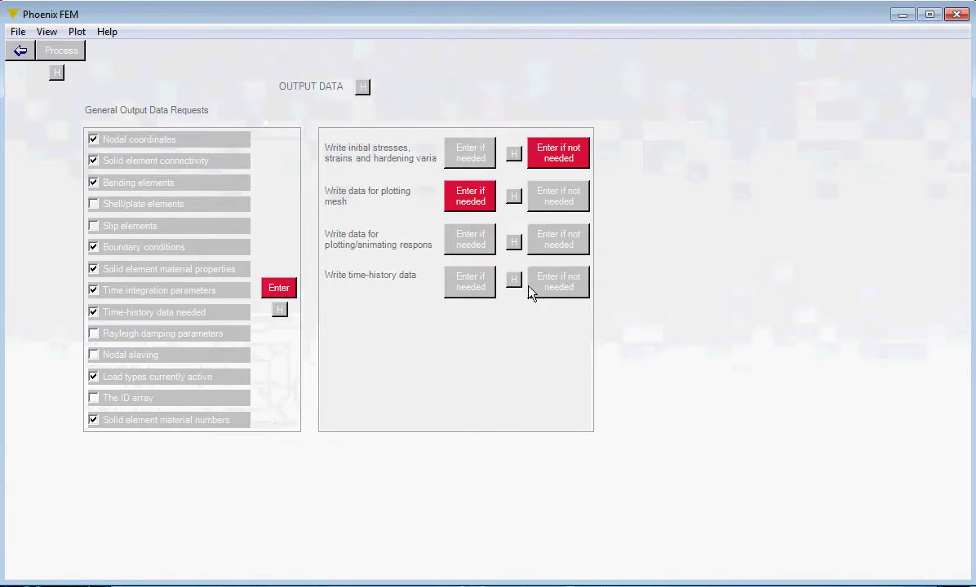
- Request plotting response data from increment 1 to 5000 at intervals of 10, process it, and open the time-history output definition
left_click(474, 245)
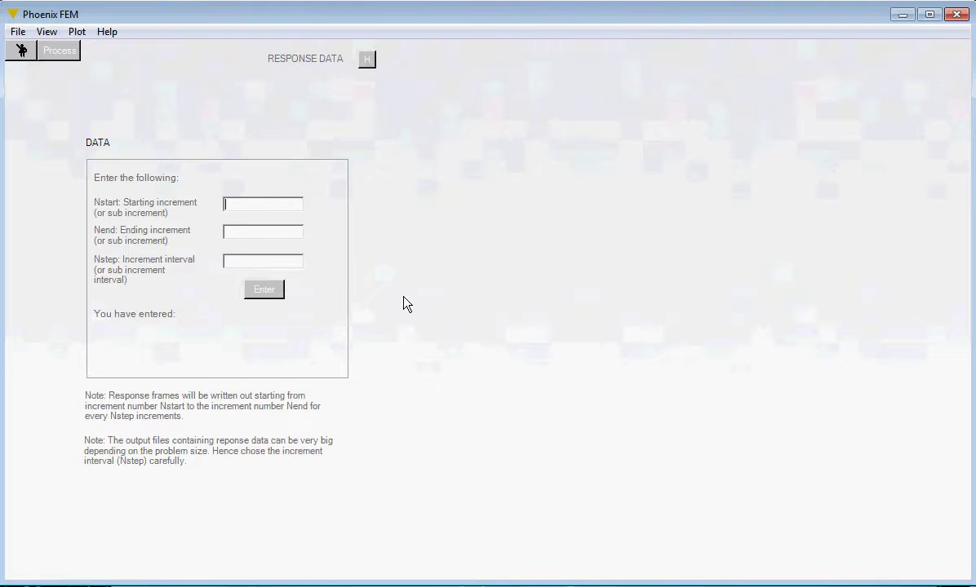
type("1")
left_click(235, 239)
left_click(233, 233)
type("5000")
left_click(247, 266)
type("10")
left_click(272, 291)
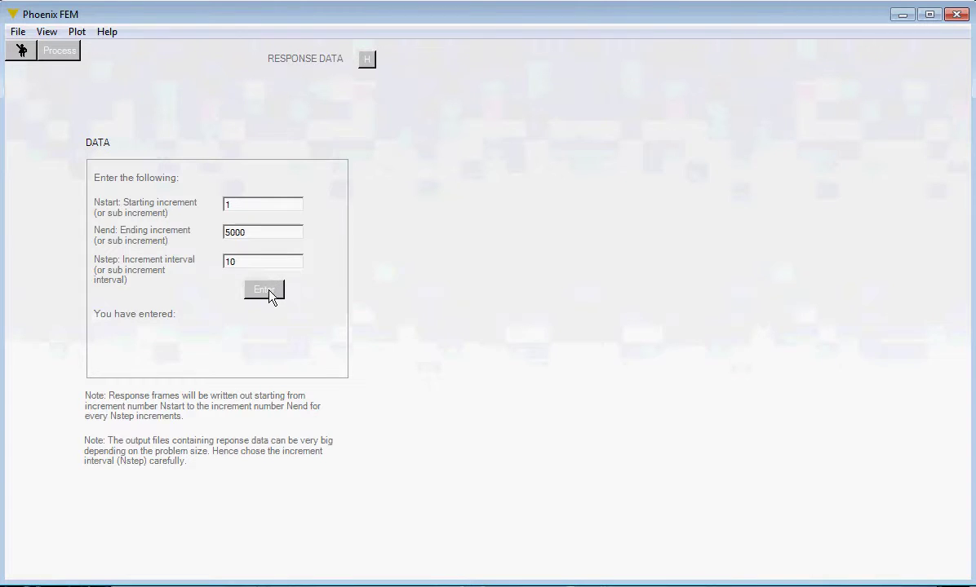
left_click(63, 52)
left_click(22, 51)
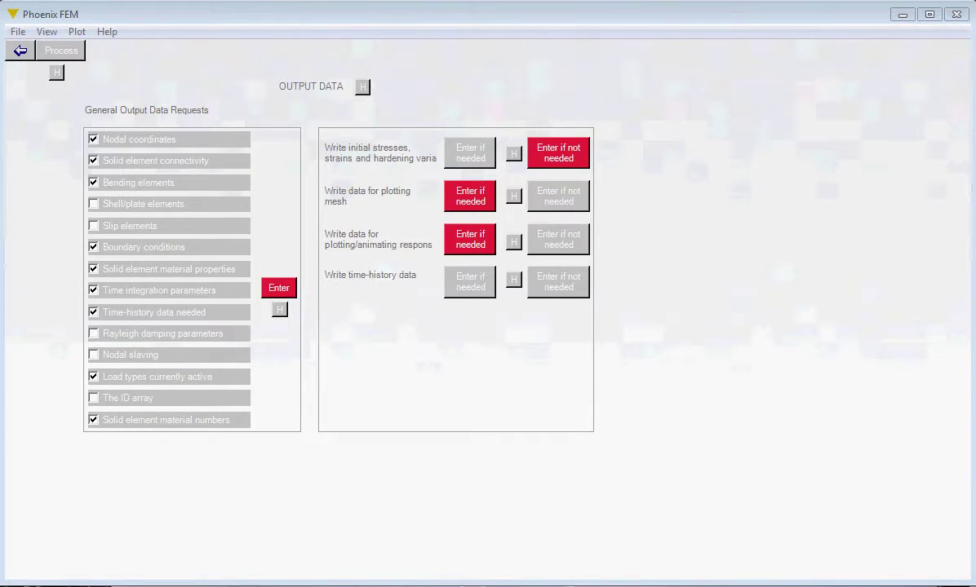
left_click(472, 290)
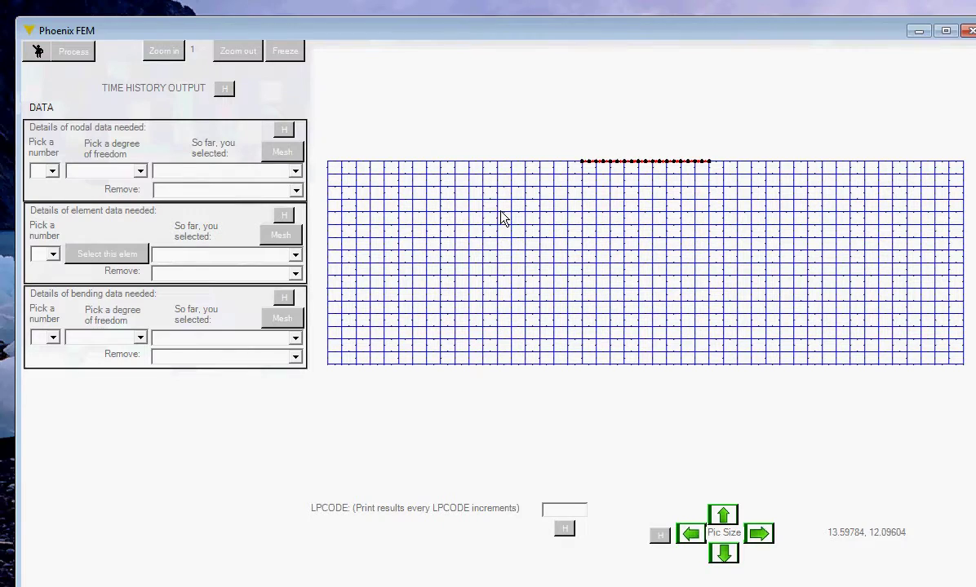
- Request nodal time-history output of solid disp-y for the footing's centre node at (25,16)
left_click(52, 172)
left_click(42, 186)
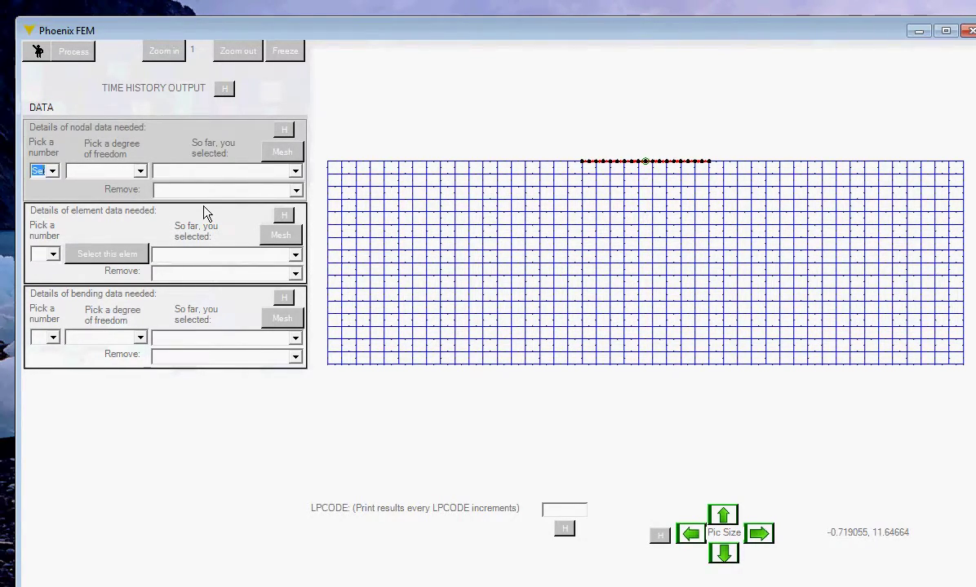
left_click(140, 171)
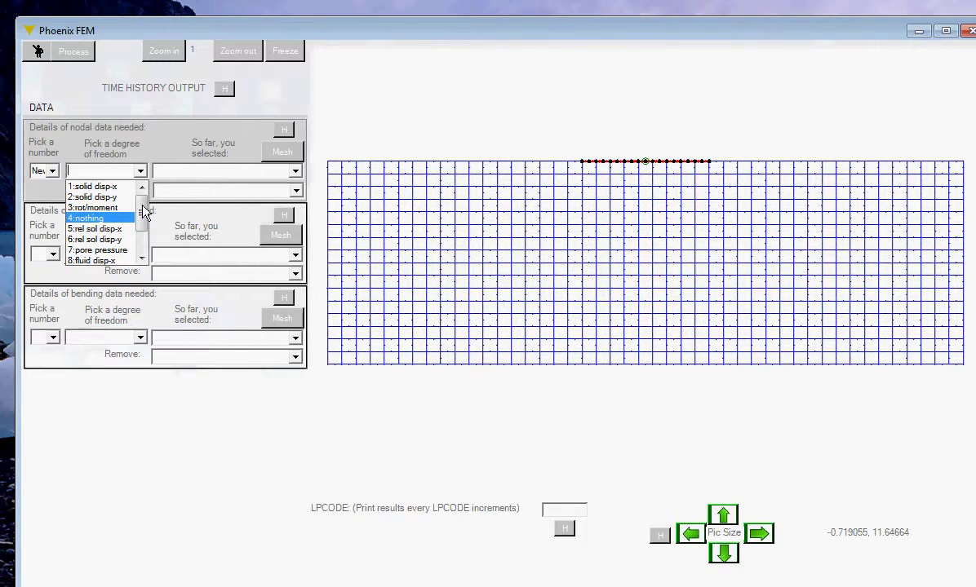
left_click_drag(143, 211, 129, 224)
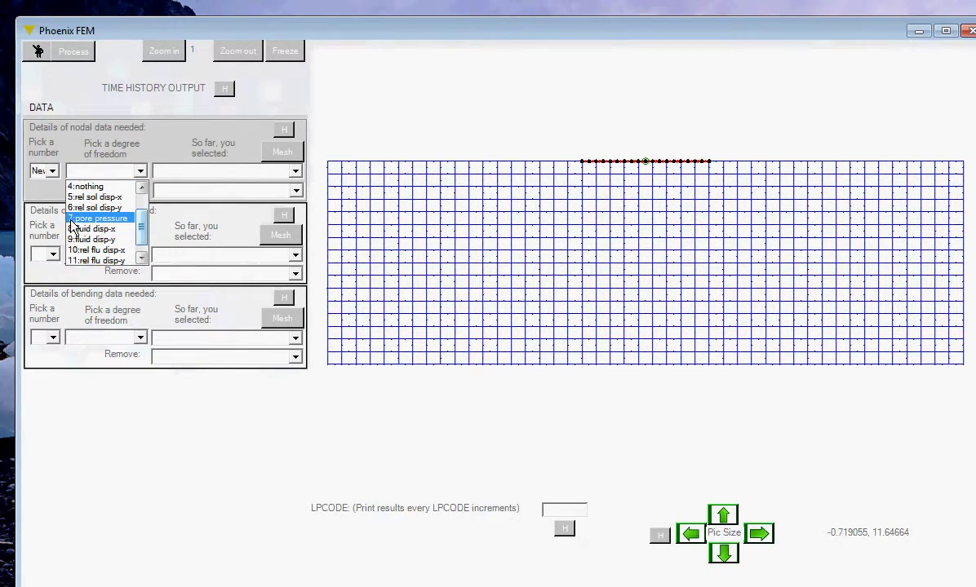
scroll(135, 216, "up", 1)
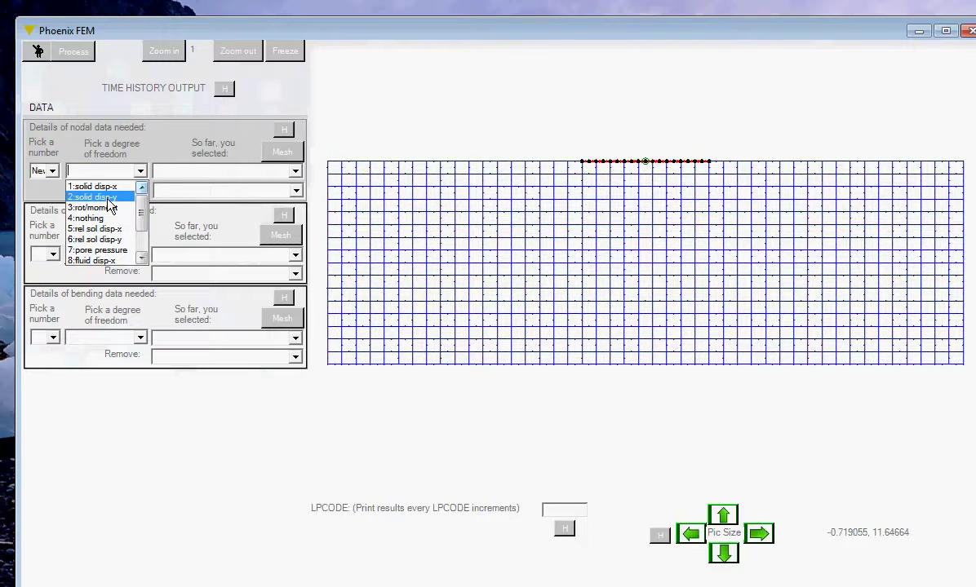
left_click(108, 197)
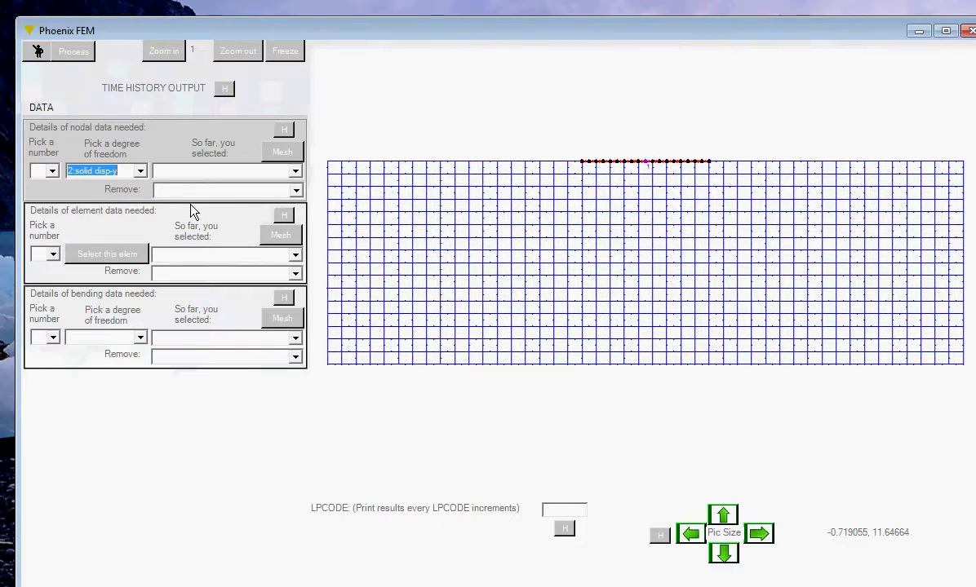
- Check the nodal time-history selection and remove the solid disp-y entry at (25,16)
left_click(295, 171)
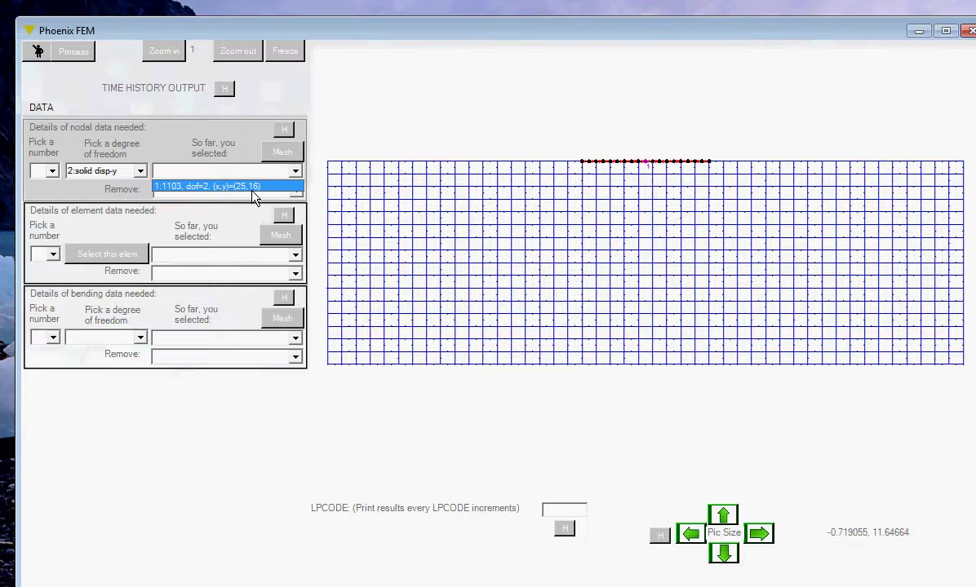
left_click(360, 119)
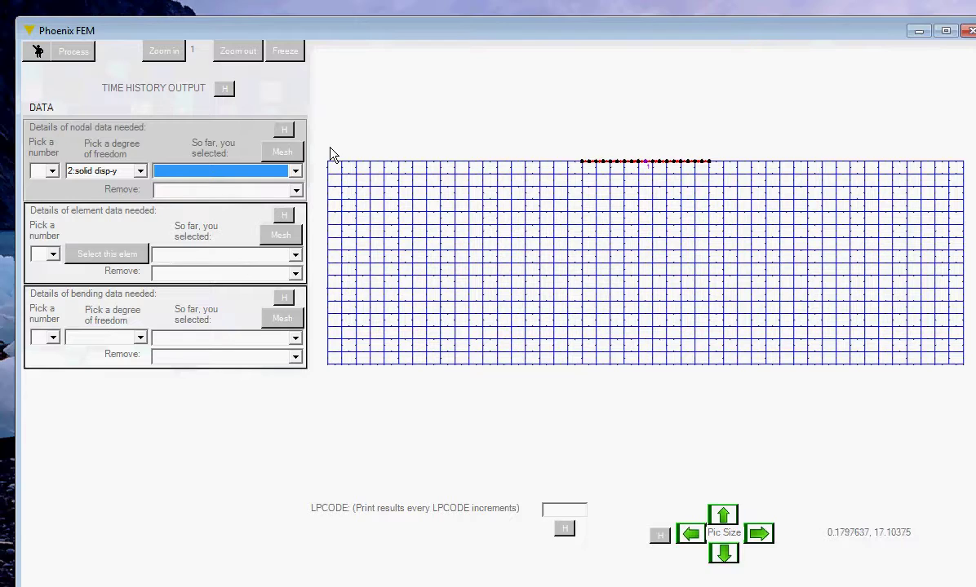
left_click(297, 193)
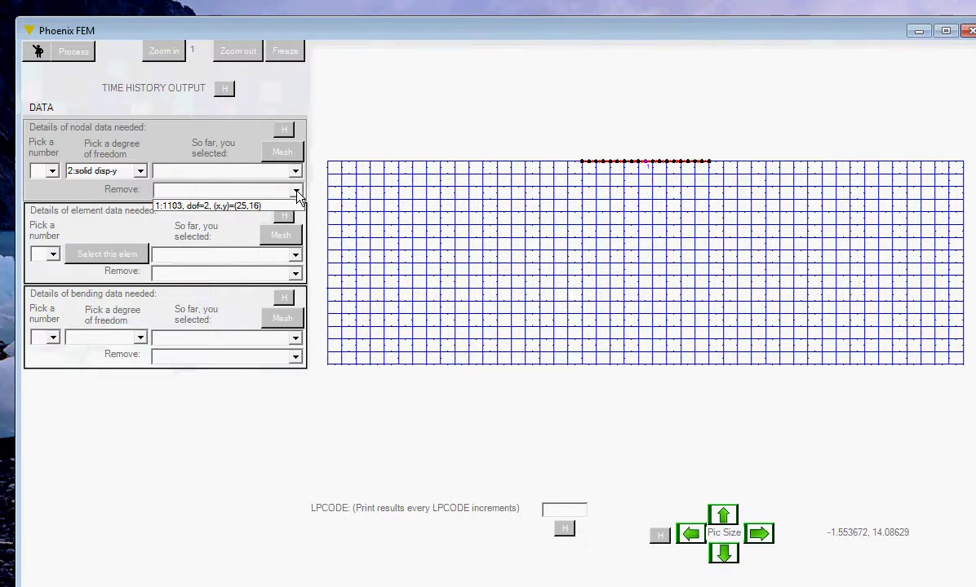
left_click(250, 209)
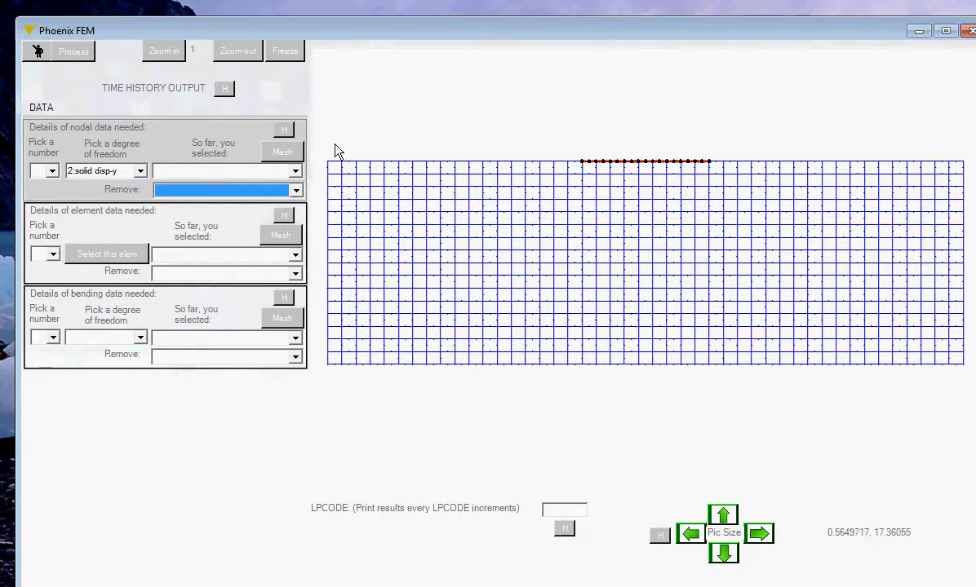
- Request nodal time-history output of solid disp-y again at the footing's centre node (25,16) and check the selection
left_click(296, 173)
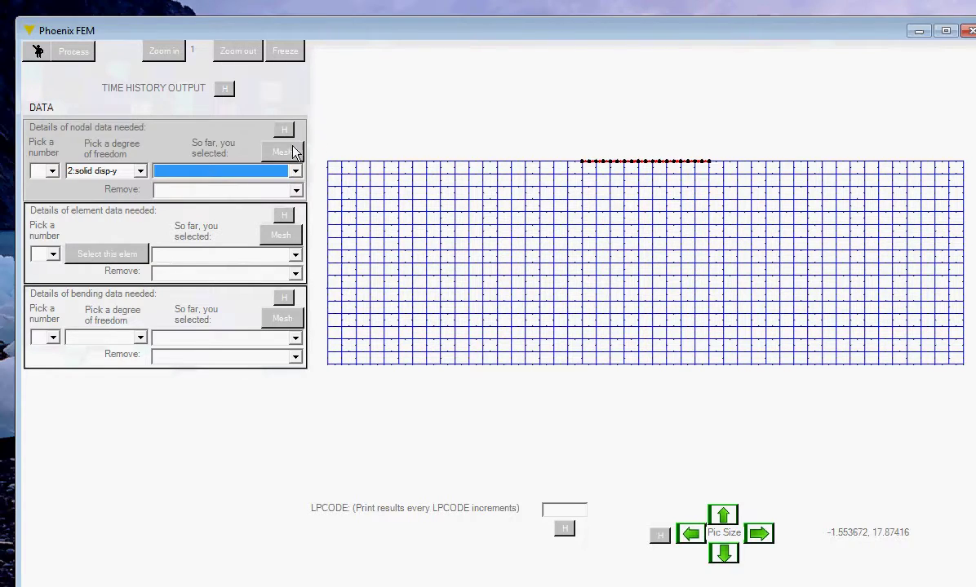
left_click(51, 172)
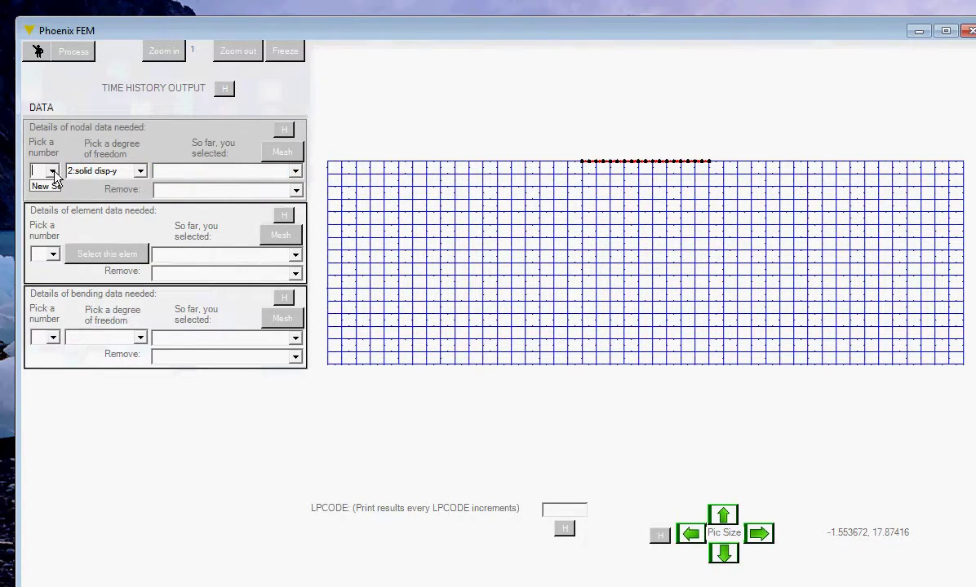
left_click(46, 187)
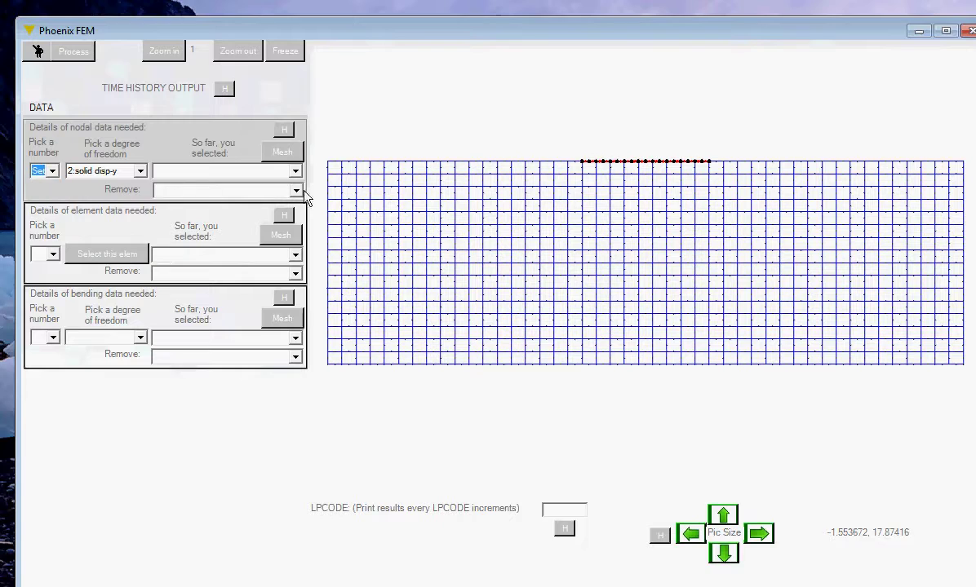
left_click(645, 162)
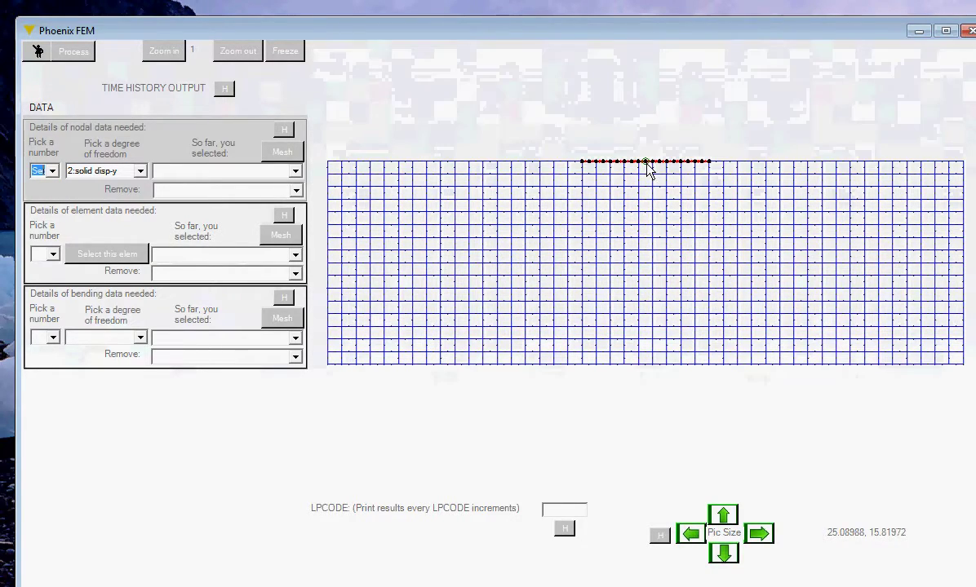
left_click(140, 171)
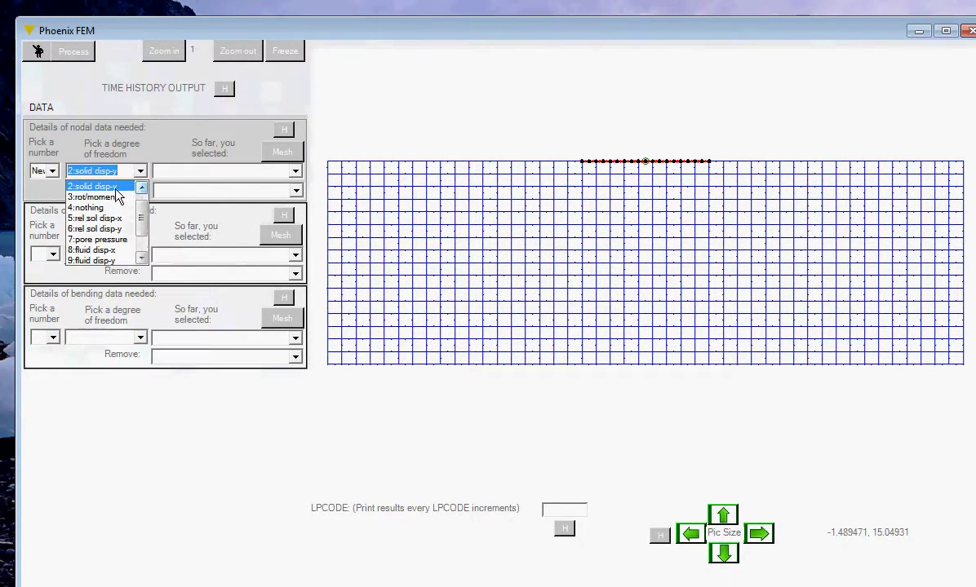
left_click(114, 187)
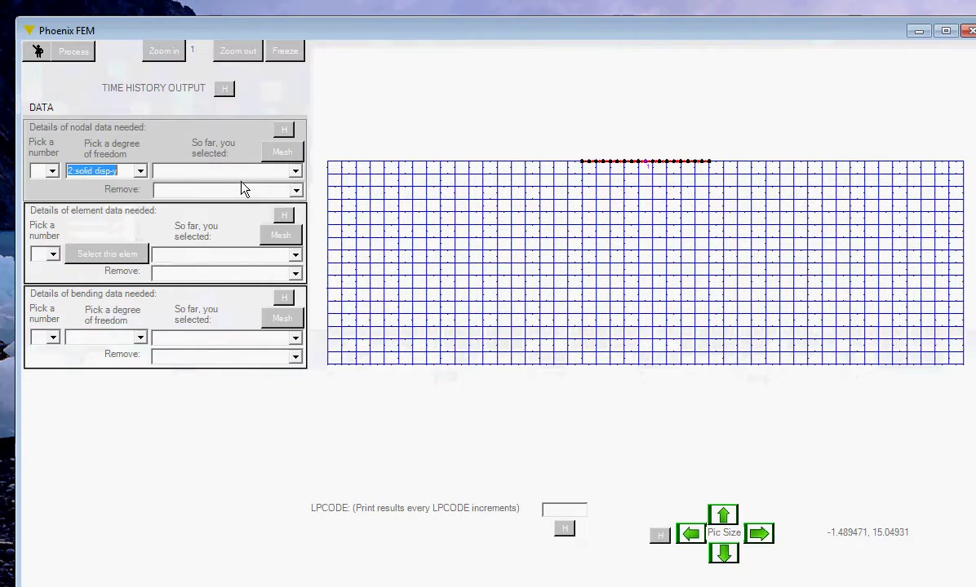
left_click(296, 173)
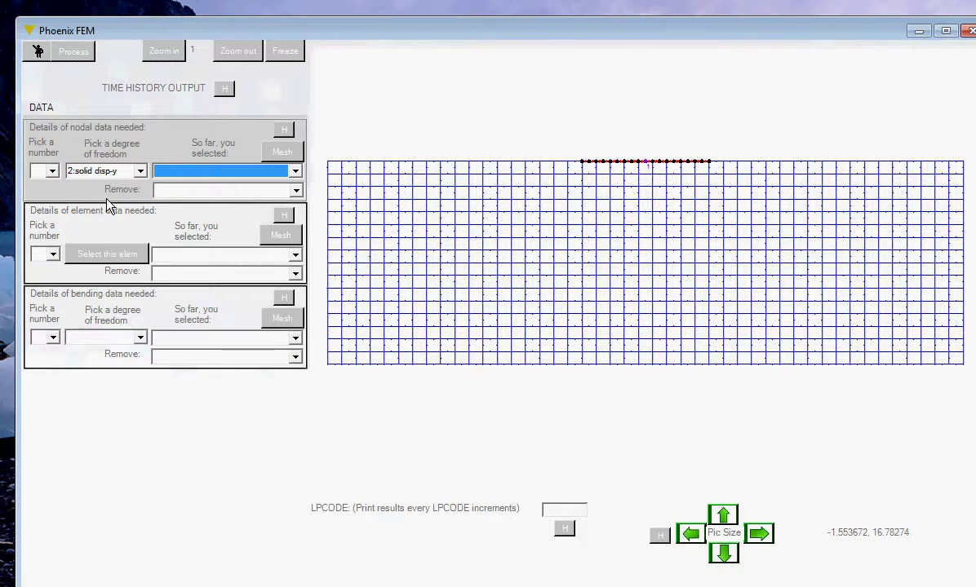
- Add nodal time-history output of solid disp-y for the node at (25,14), below the footing's centre
left_click(52, 173)
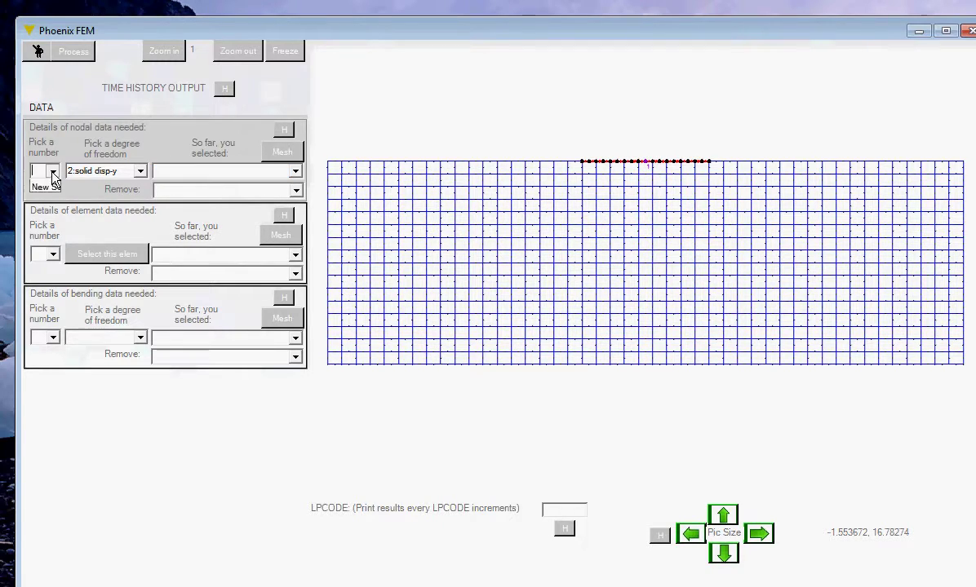
left_click(52, 174)
left_click(46, 196)
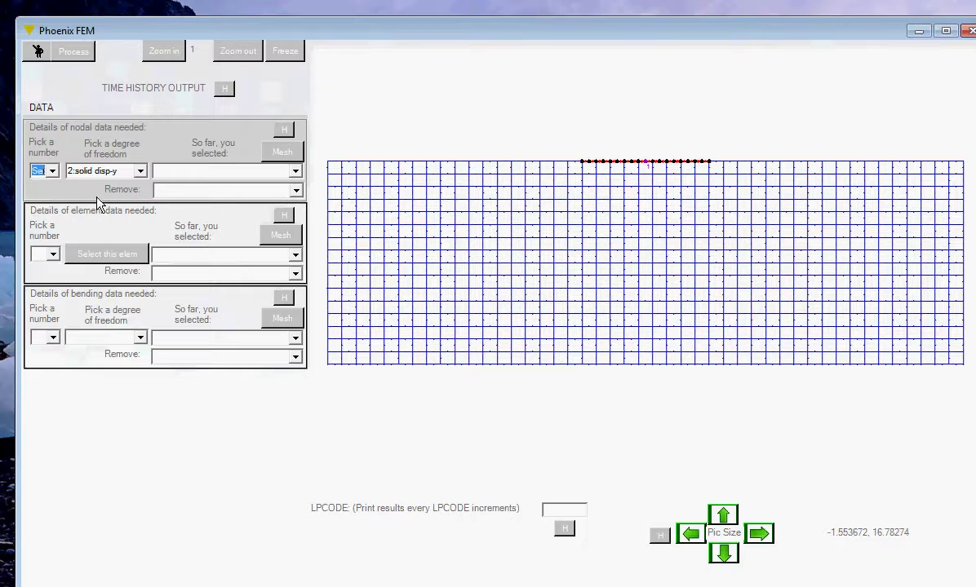
left_click(645, 191)
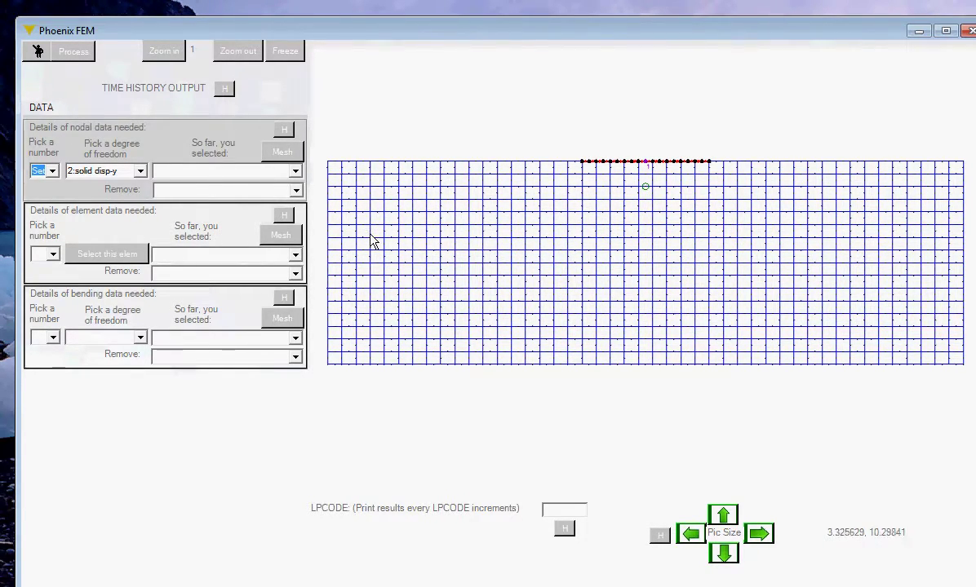
left_click(139, 171)
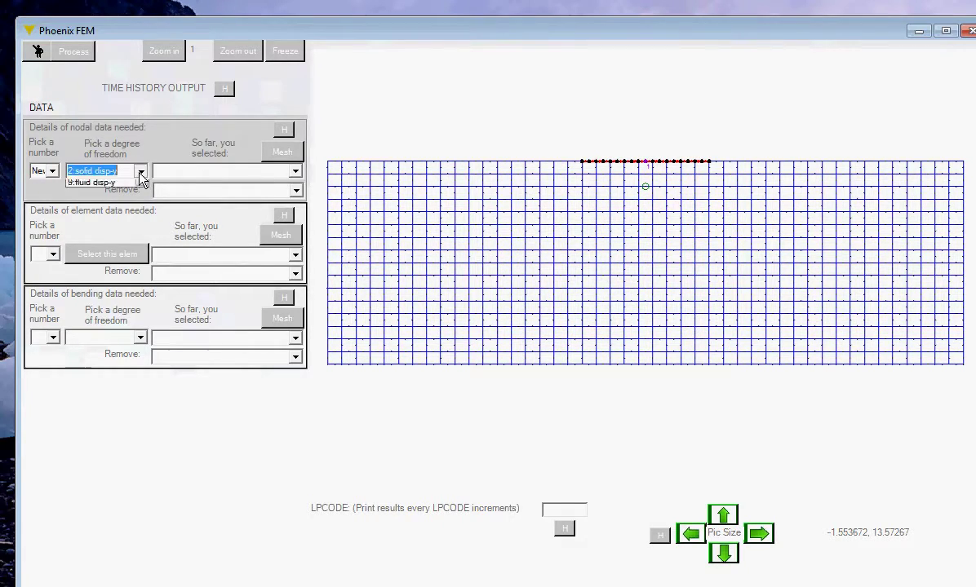
left_click(112, 187)
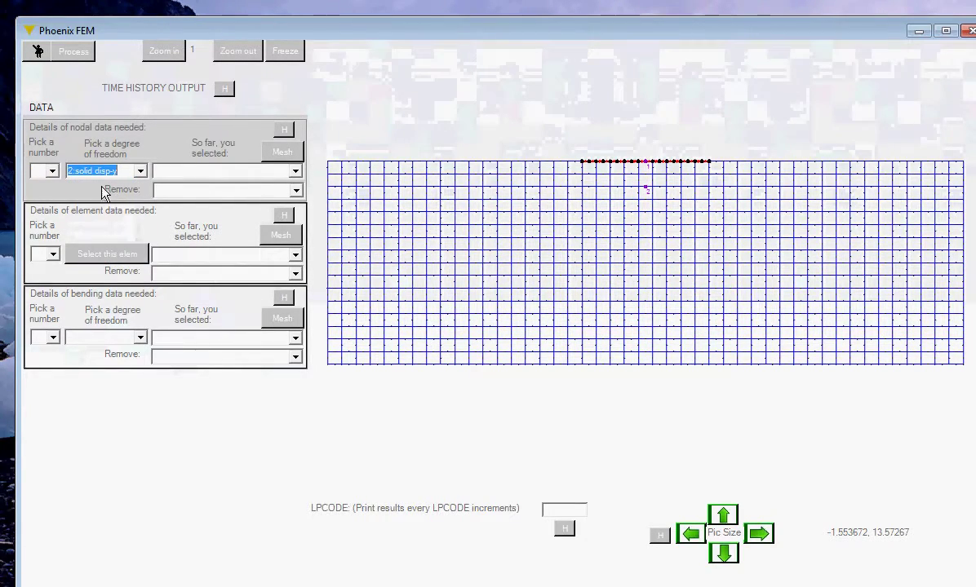
- Add nodal time-history output of solid disp-y for the deeper centreline node at (25,5)
left_click(49, 171)
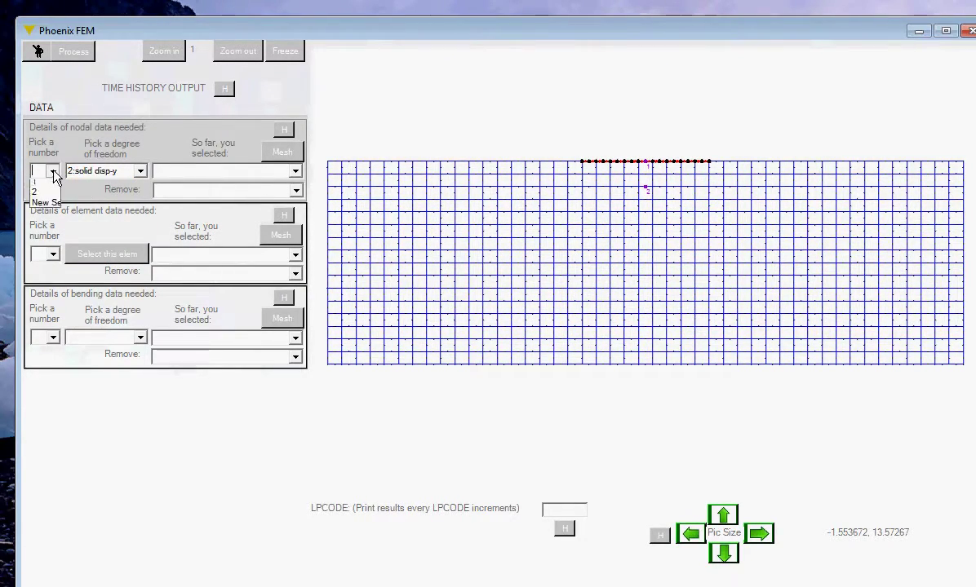
left_click(49, 208)
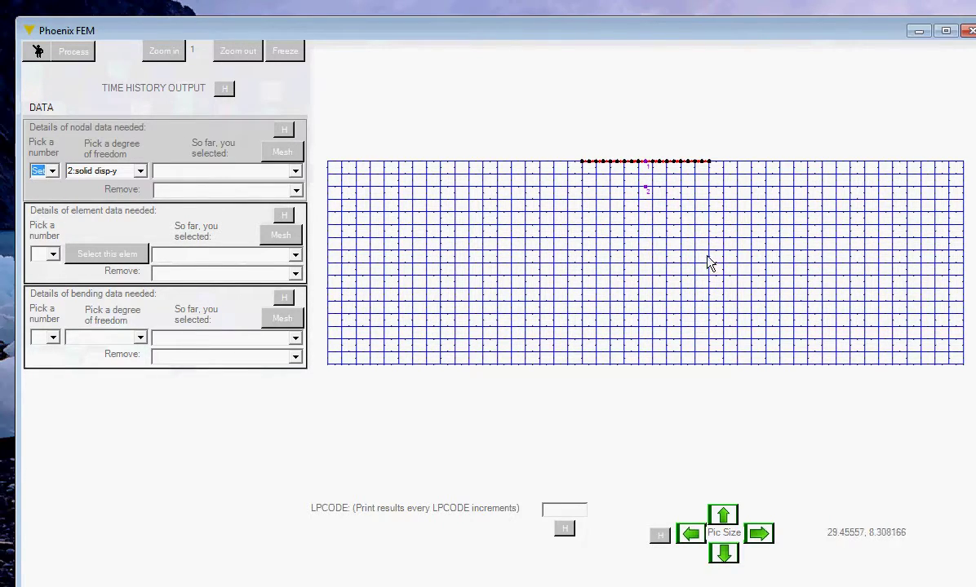
left_click(646, 303)
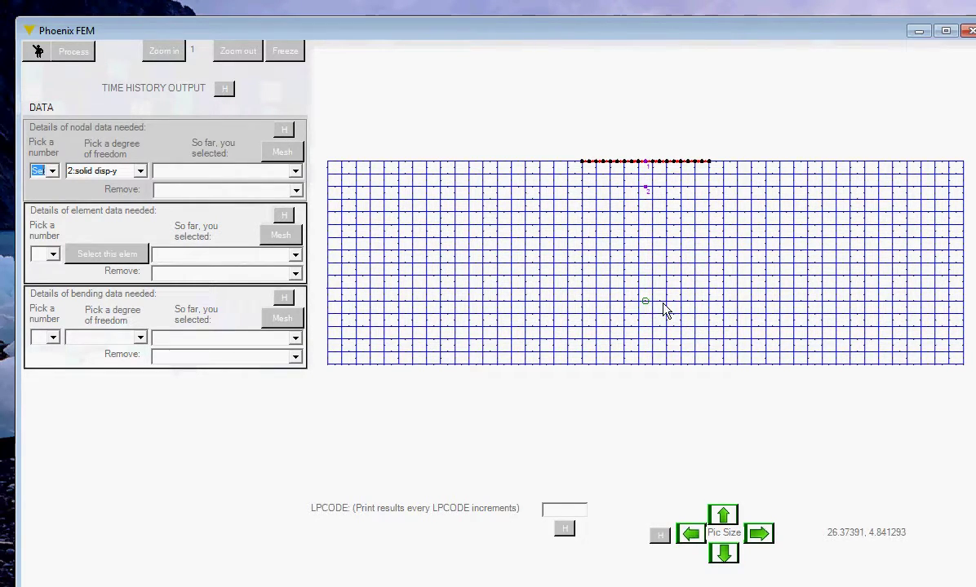
left_click(137, 170)
left_click(106, 176)
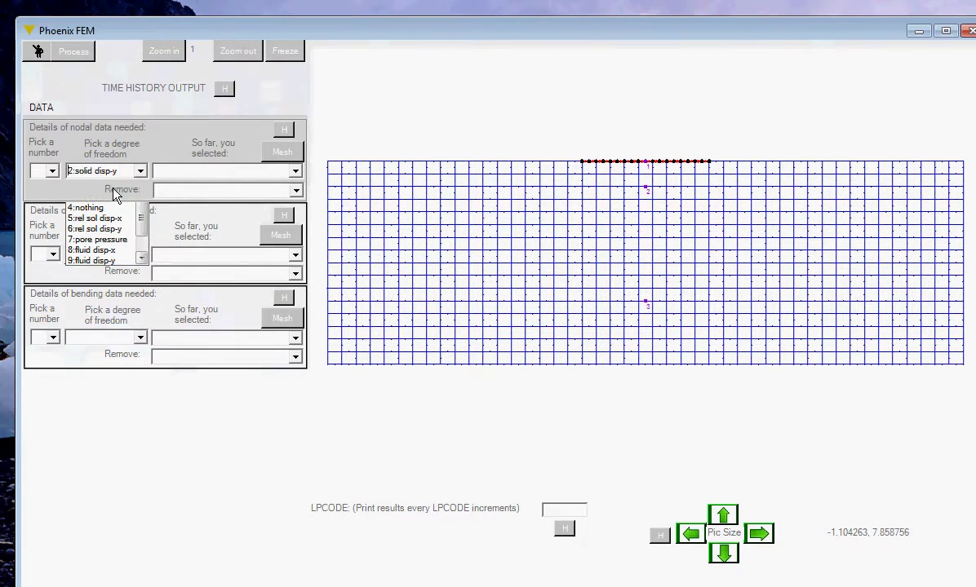
- Add nodal time-history output of solid disp-y for the centreline node at (25,9), and review all selected nodes
left_click(52, 174)
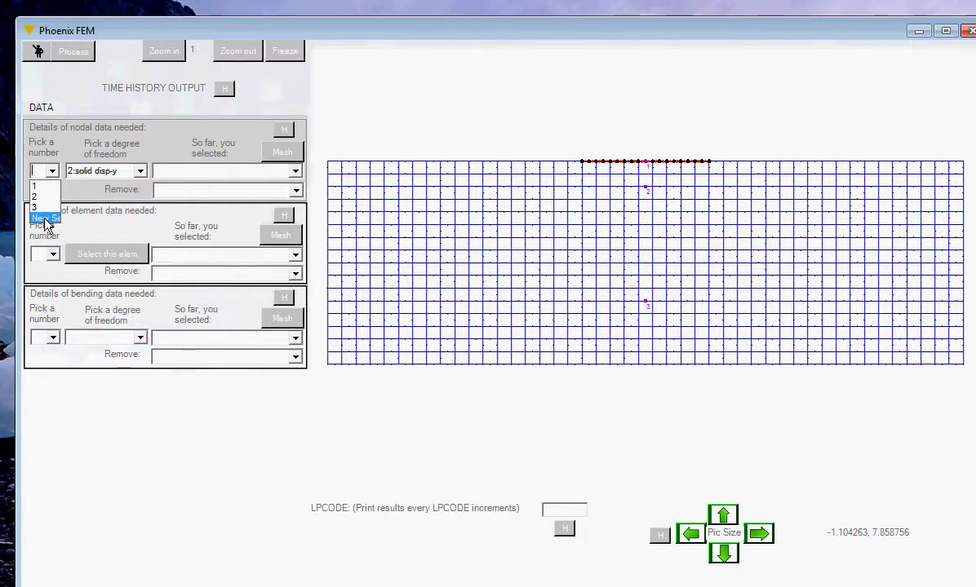
left_click(41, 203)
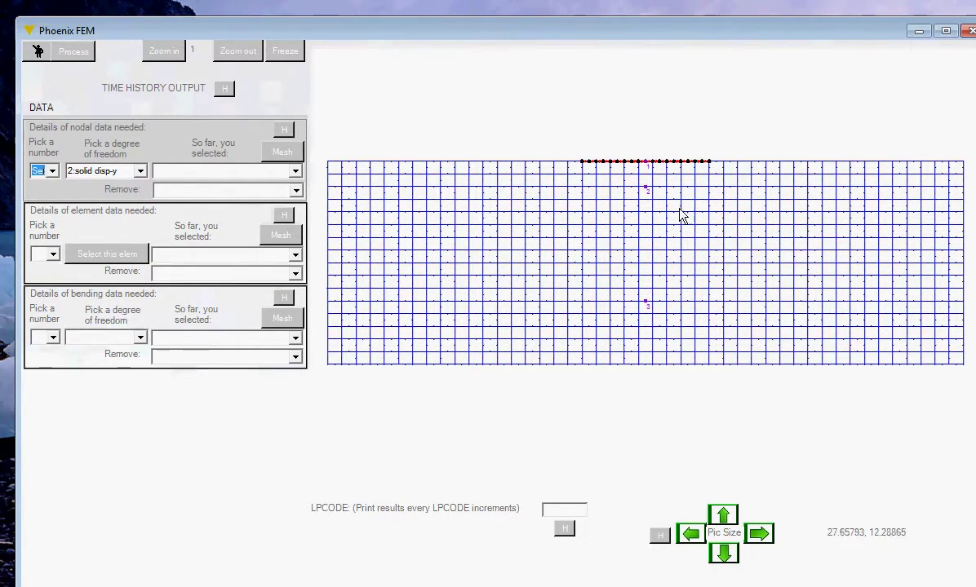
left_click(645, 250)
left_click(140, 172)
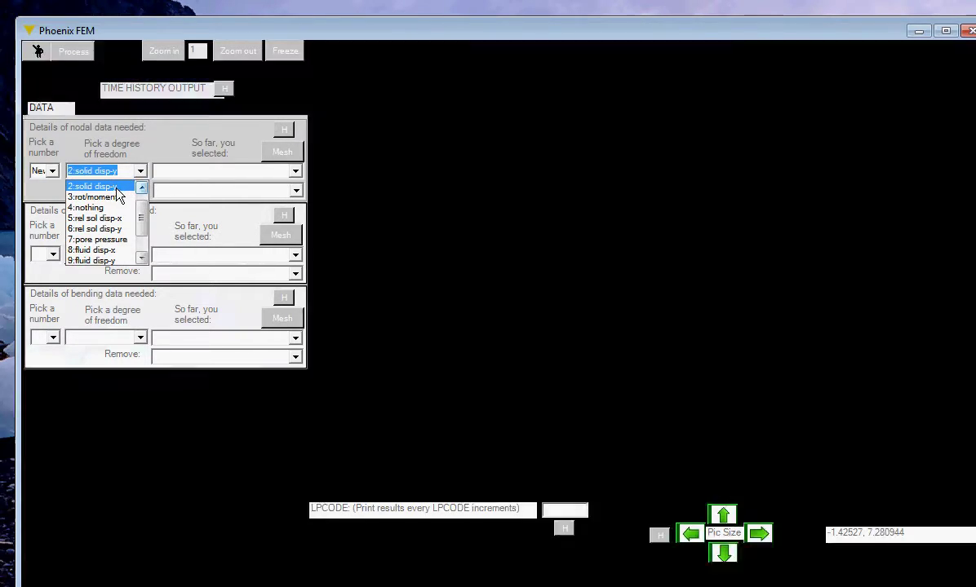
left_click(116, 193)
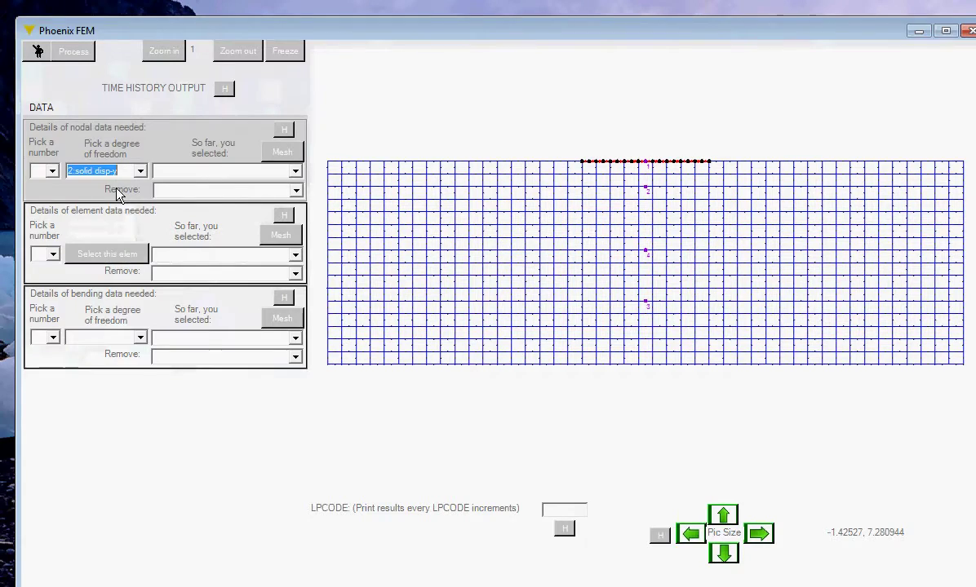
left_click(295, 172)
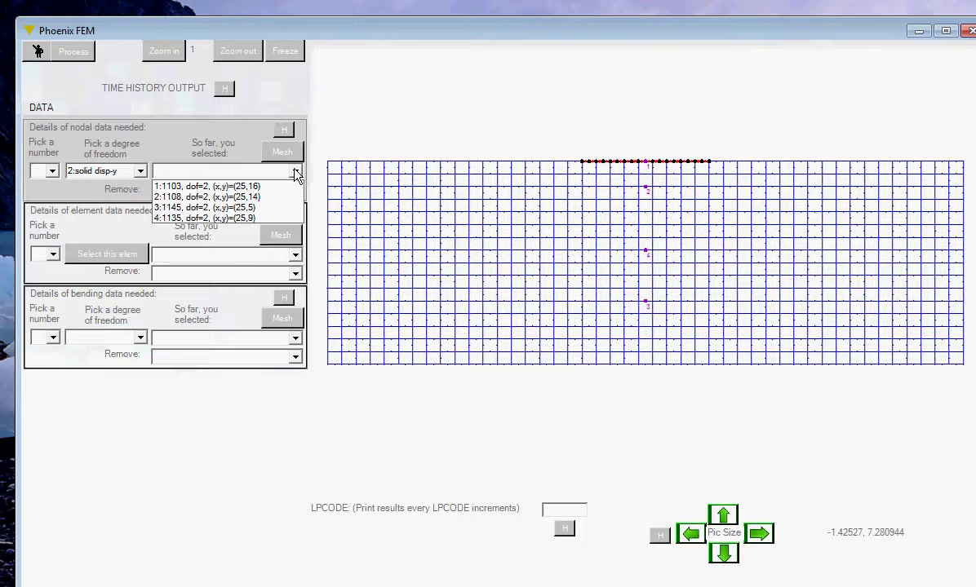
left_click(341, 147)
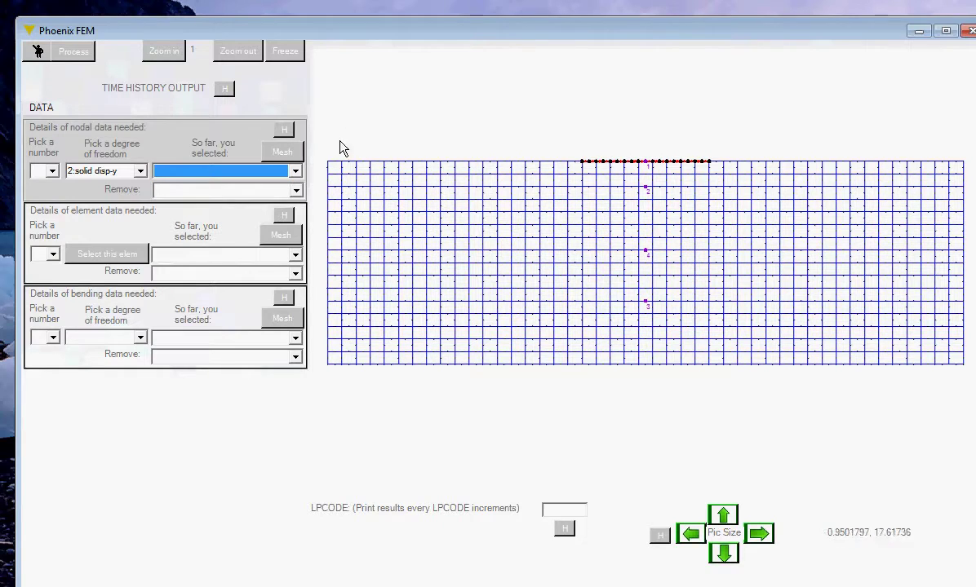
left_click(286, 155)
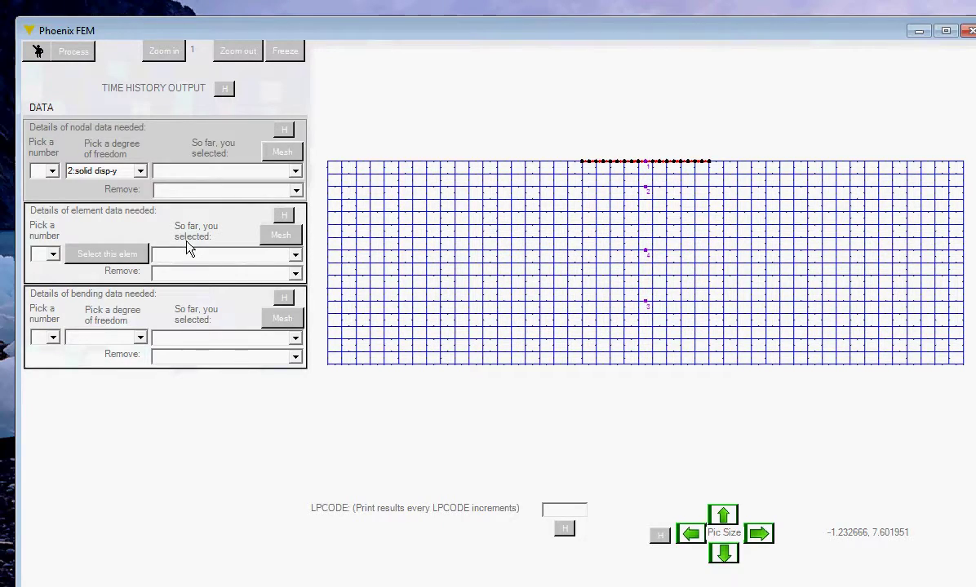
- Request element time-history output for the top soil element directly beneath the footing's centre
left_click(53, 255)
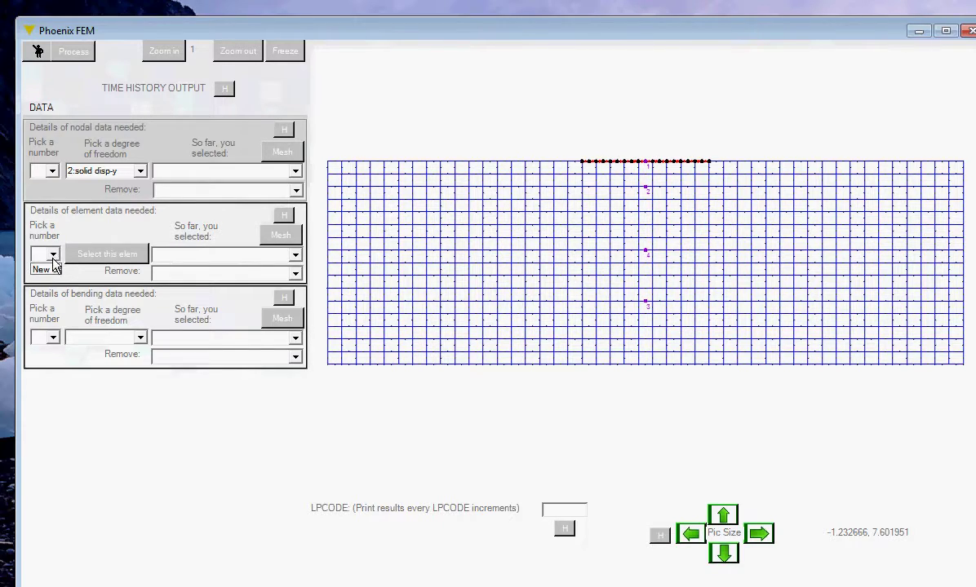
left_click(49, 270)
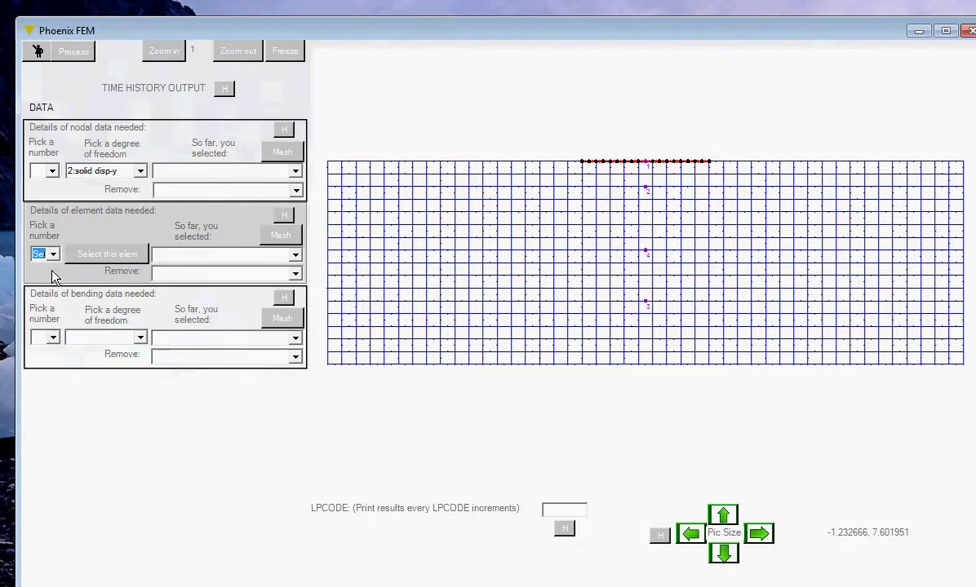
left_click(645, 168)
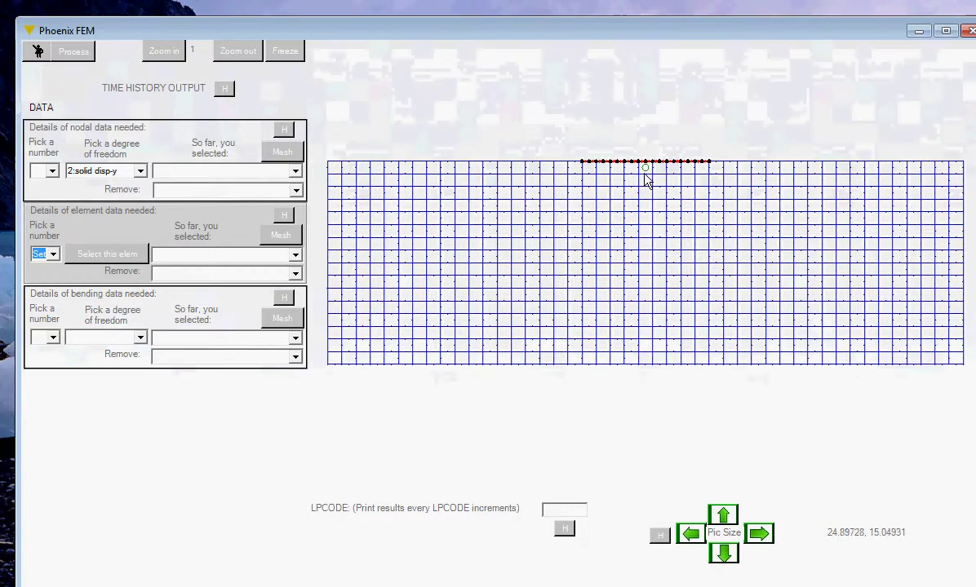
left_click(111, 255)
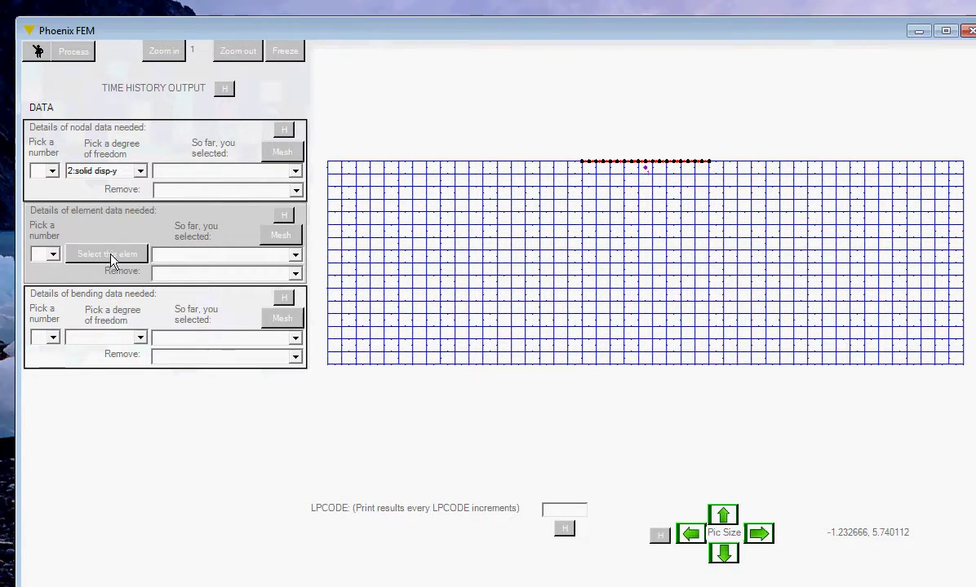
- Add element time-history output for the centreline element just above the node at (25,9), and redisplay the selected nodes on the mesh
left_click(53, 256)
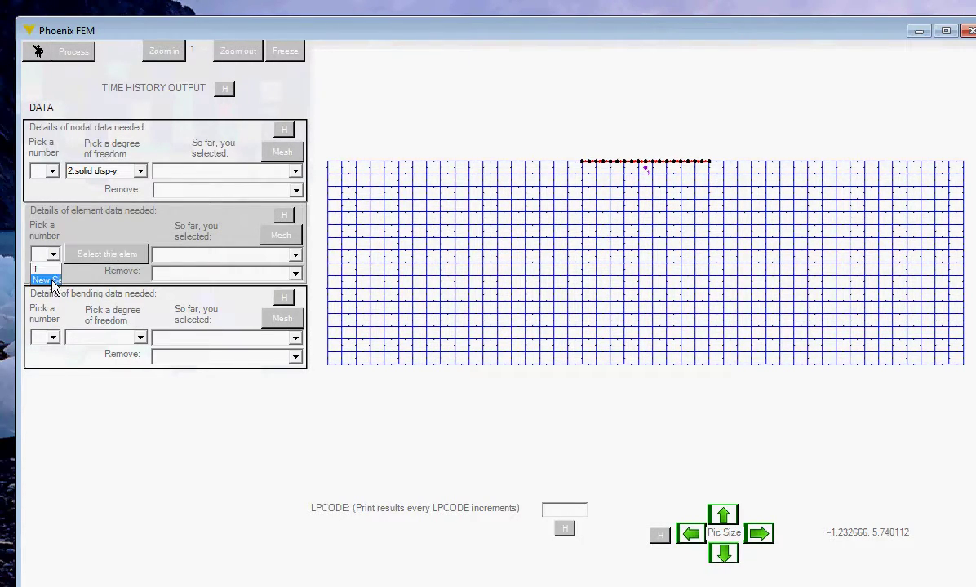
left_click(45, 280)
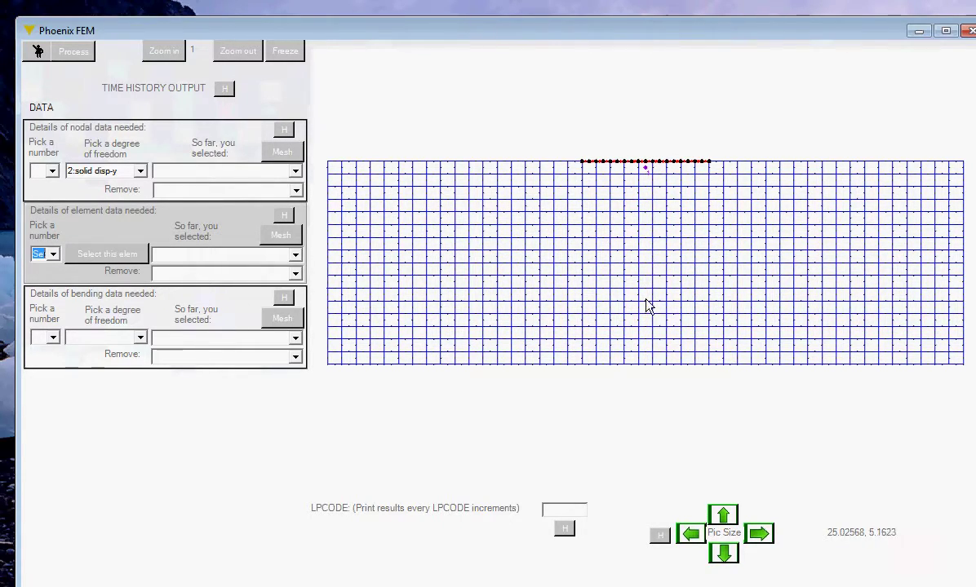
left_click(647, 248)
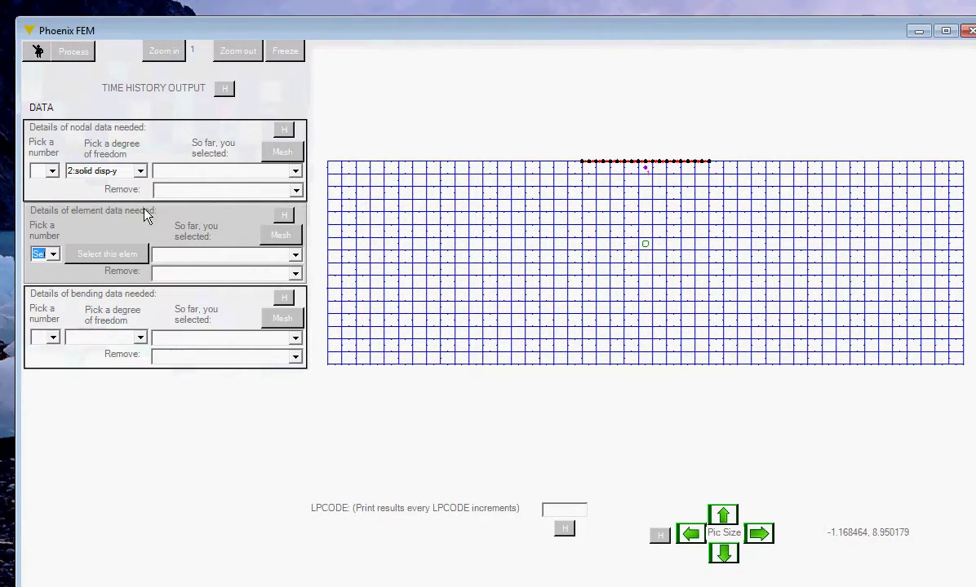
left_click(109, 254)
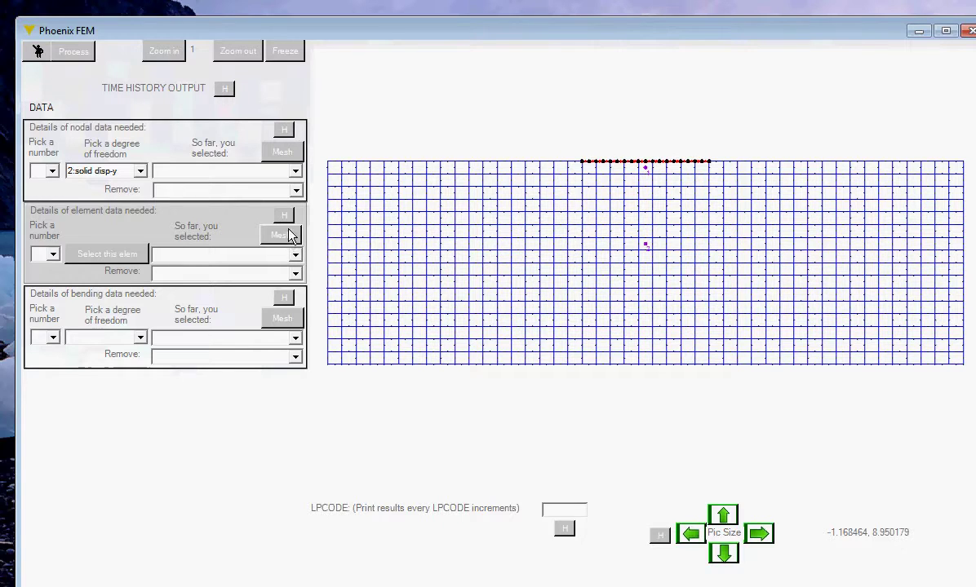
left_click(285, 155)
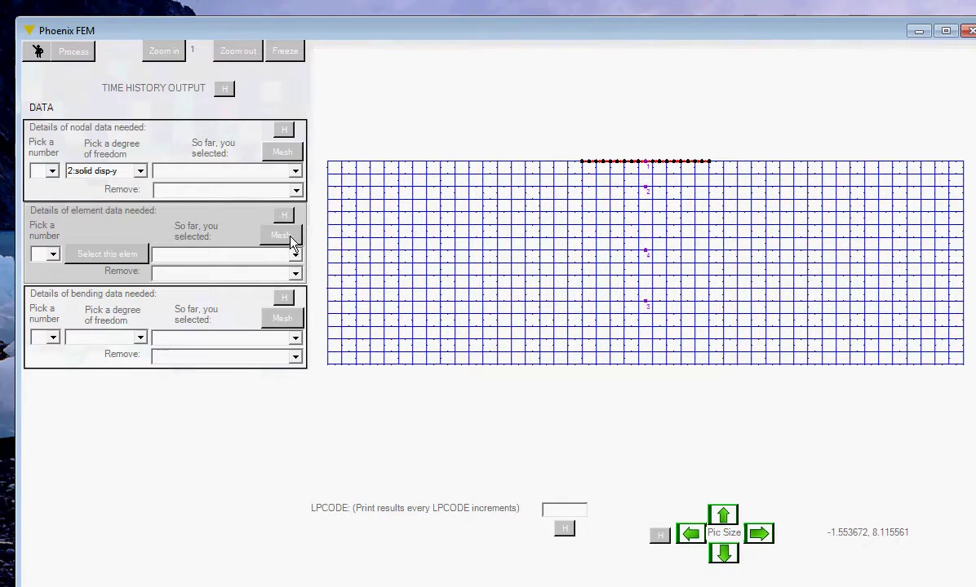
- Request a new bending time-history output at local node 1 of the first bending element at the footing's left end
left_click(54, 338)
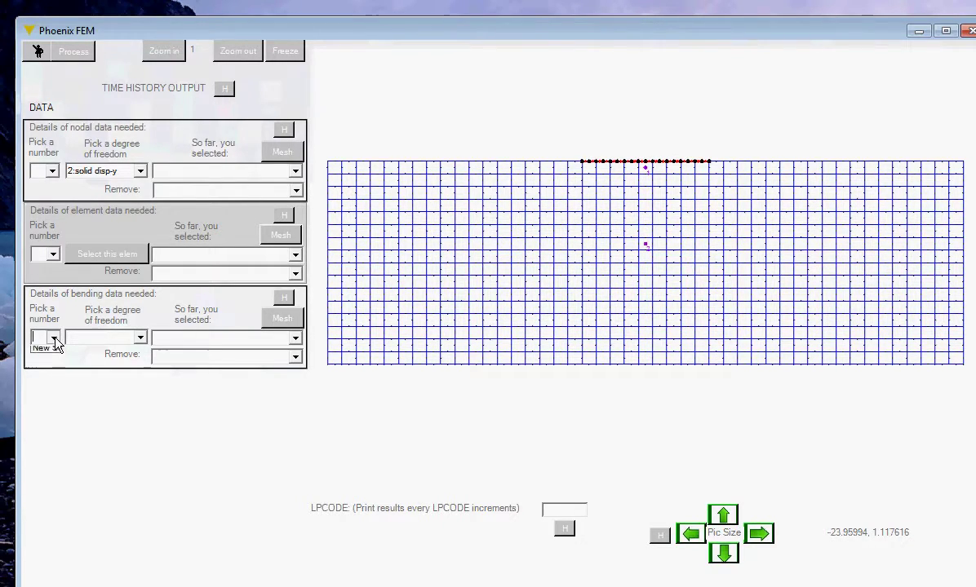
left_click(52, 355)
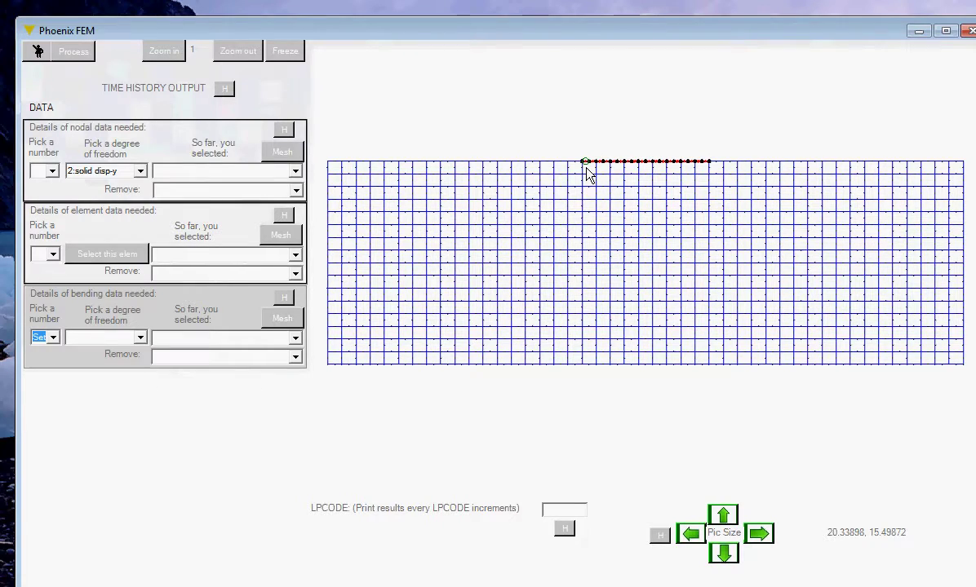
left_click(140, 337)
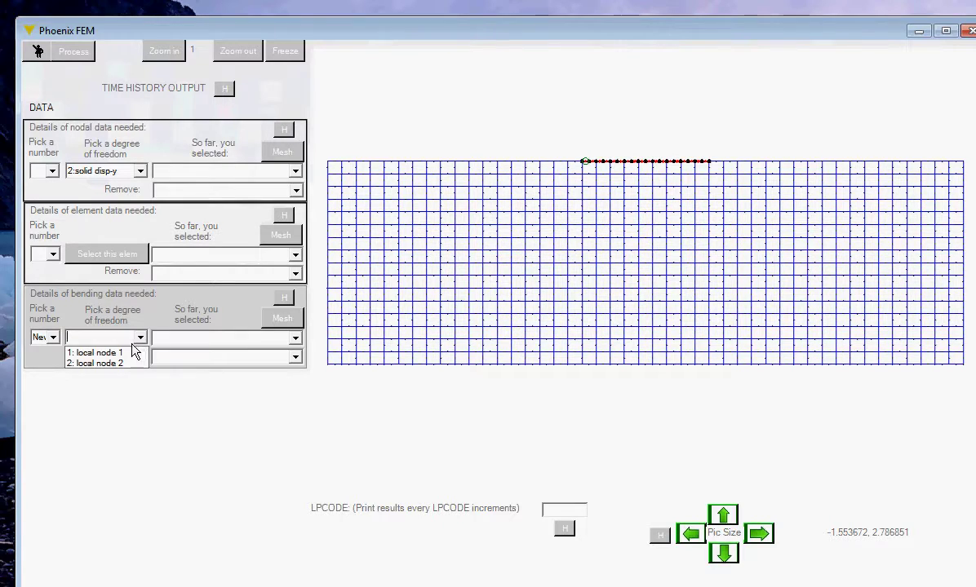
left_click(113, 353)
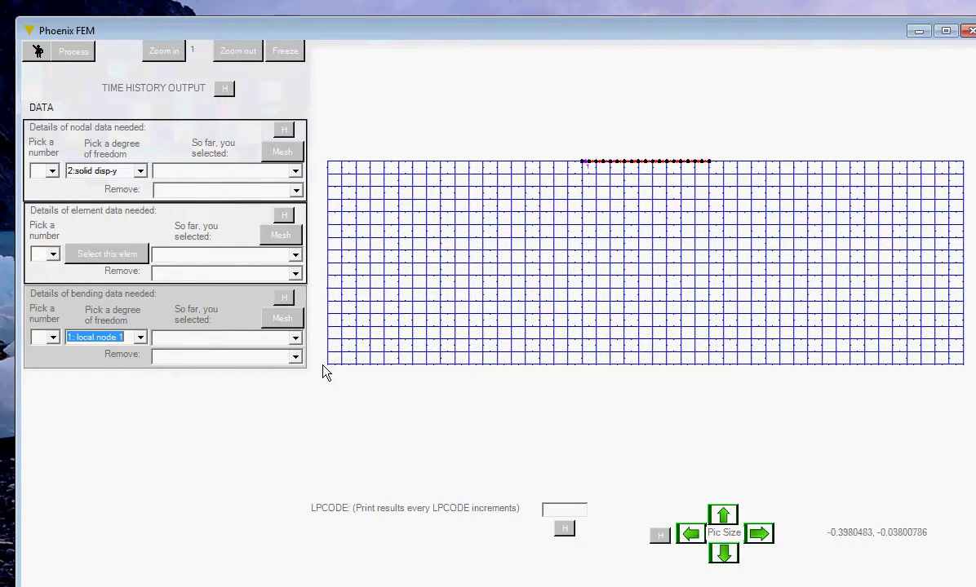
- Set LPCODE to 10 and process the time-history output requests
left_click(72, 52)
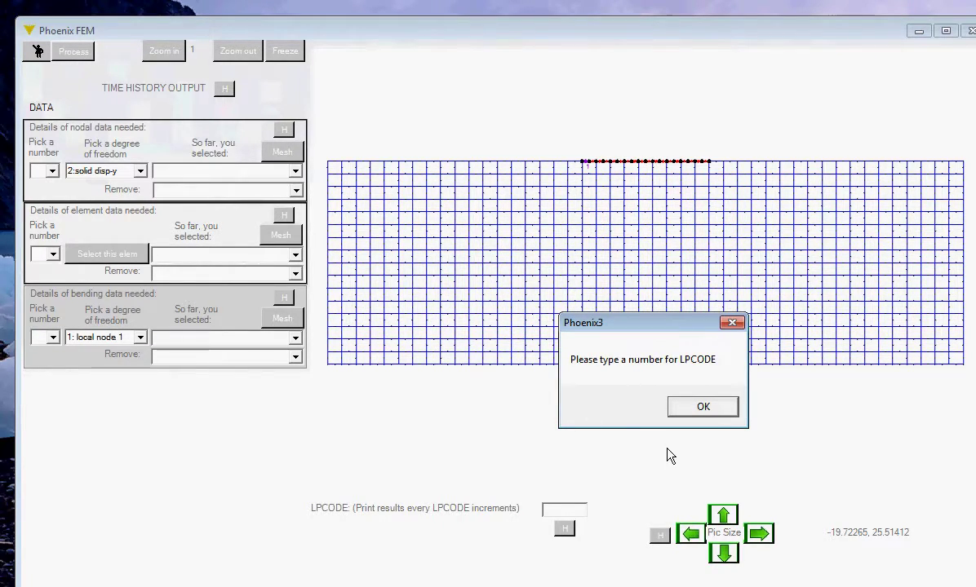
left_click(707, 407)
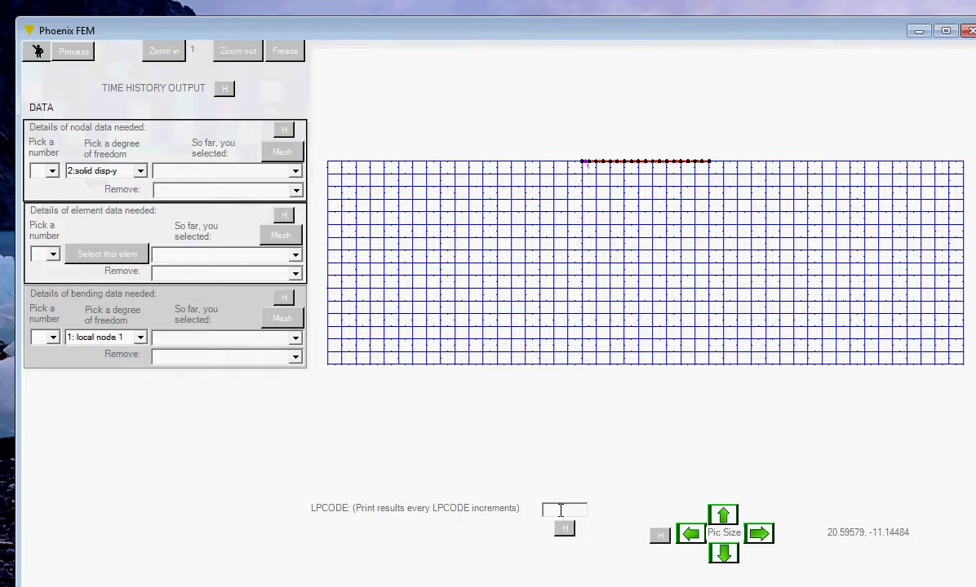
left_click(565, 511)
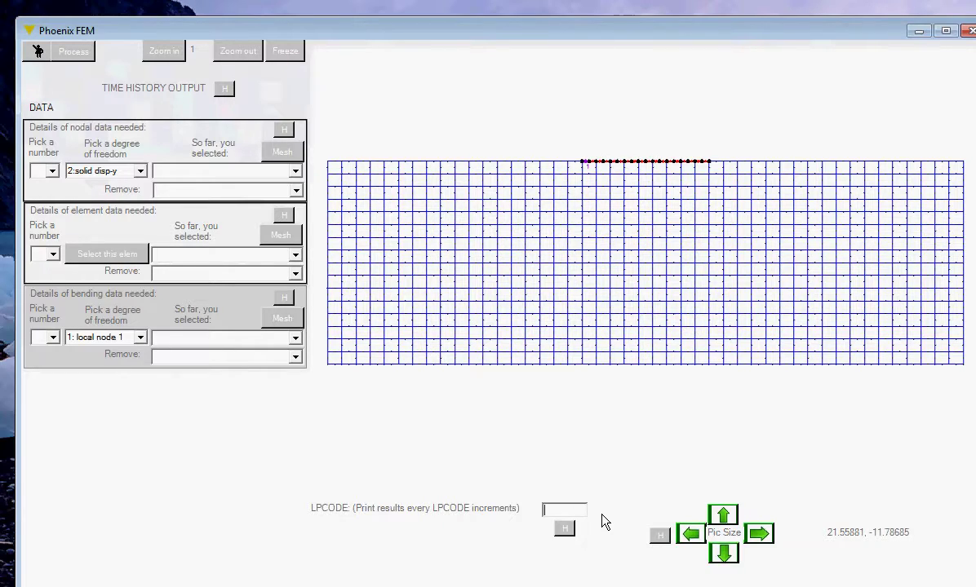
type("10")
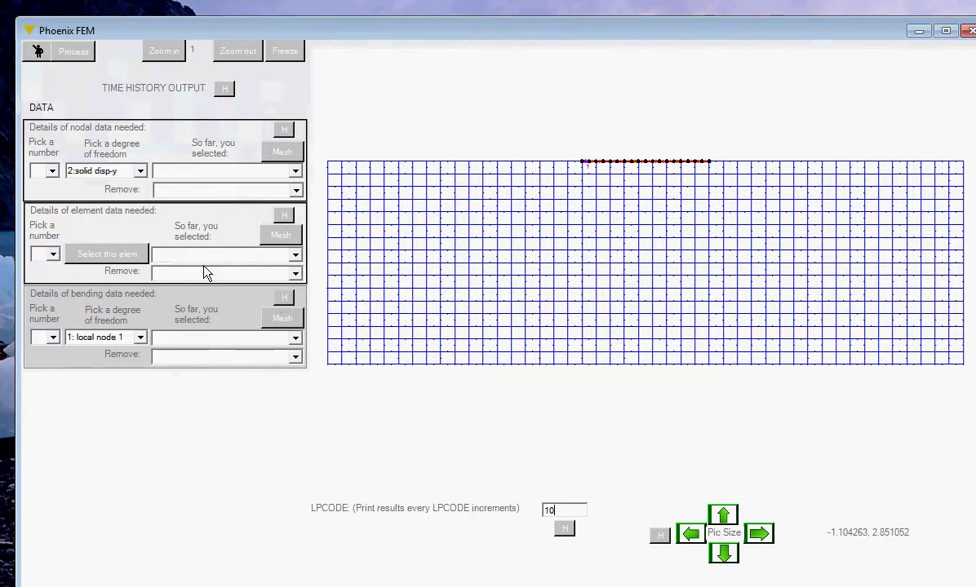
left_click(73, 52)
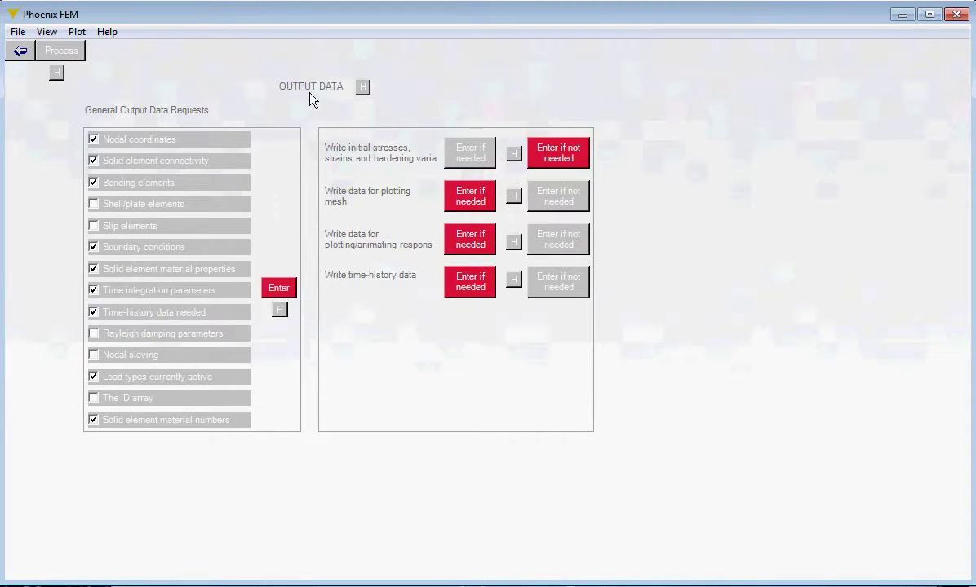
- Return from the output data definition to the preprocess overview and save the job
left_click(22, 52)
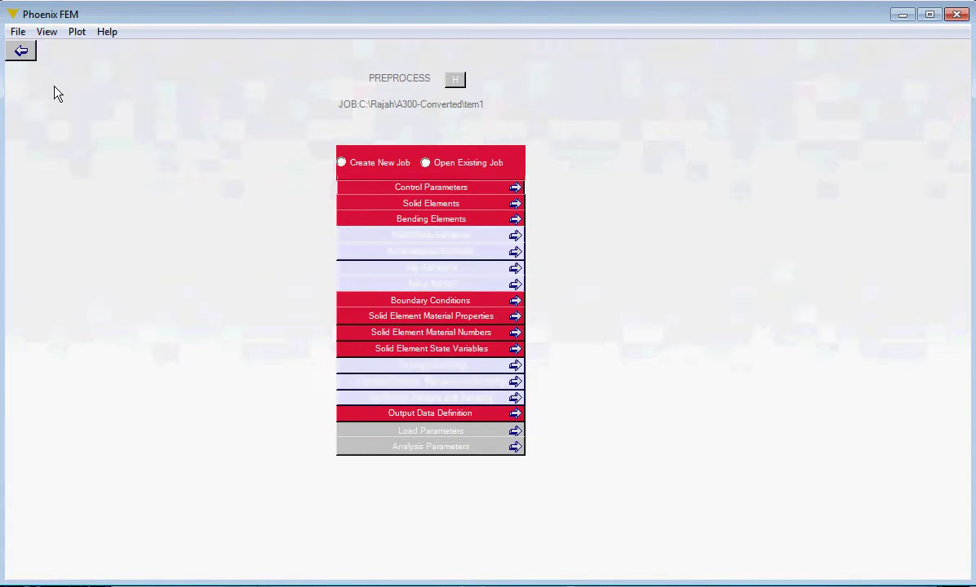
left_click(18, 33)
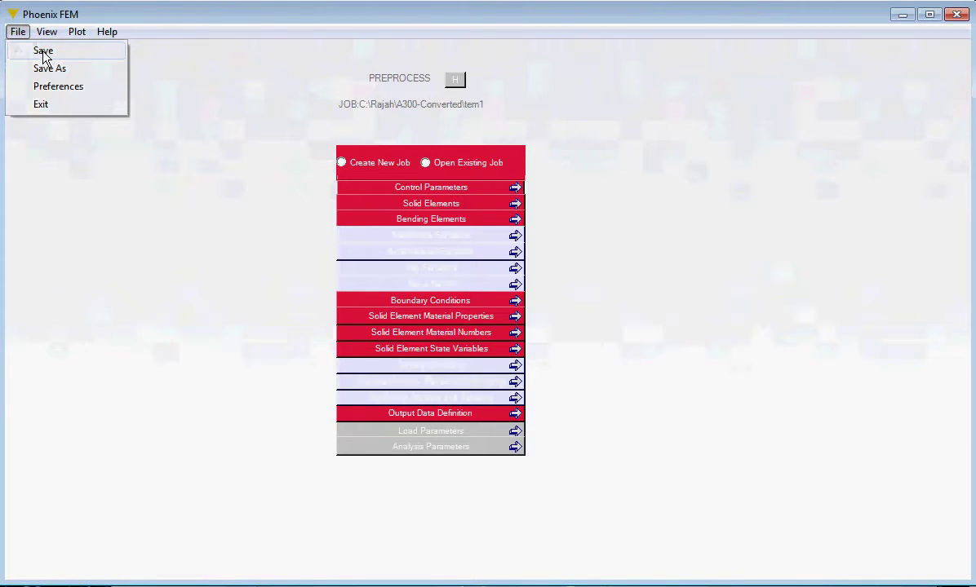
left_click(43, 53)
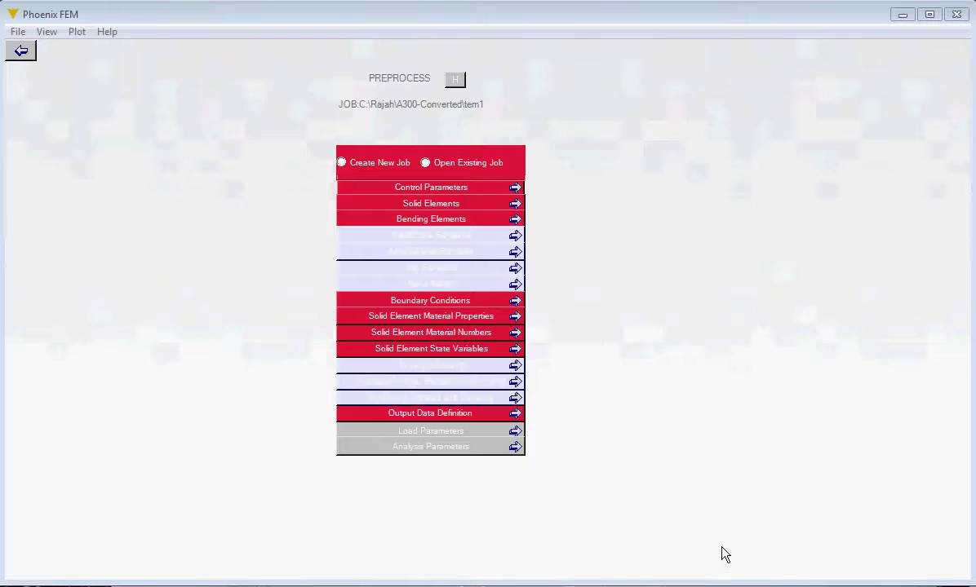
- Open the load parameters and read the user manual's Specification of Load Parameters section, including the arbitrarily-varying load
left_click(454, 434)
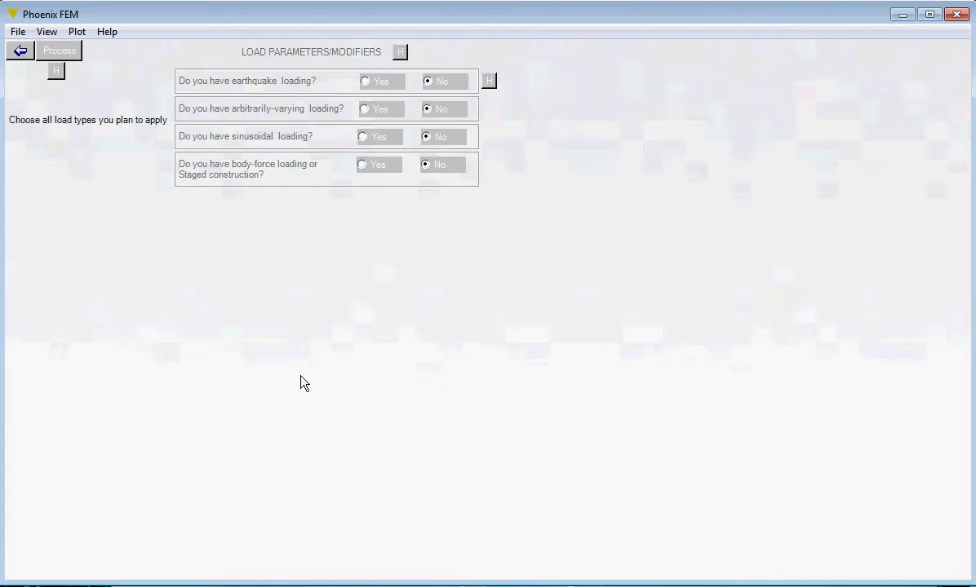
left_click(106, 34)
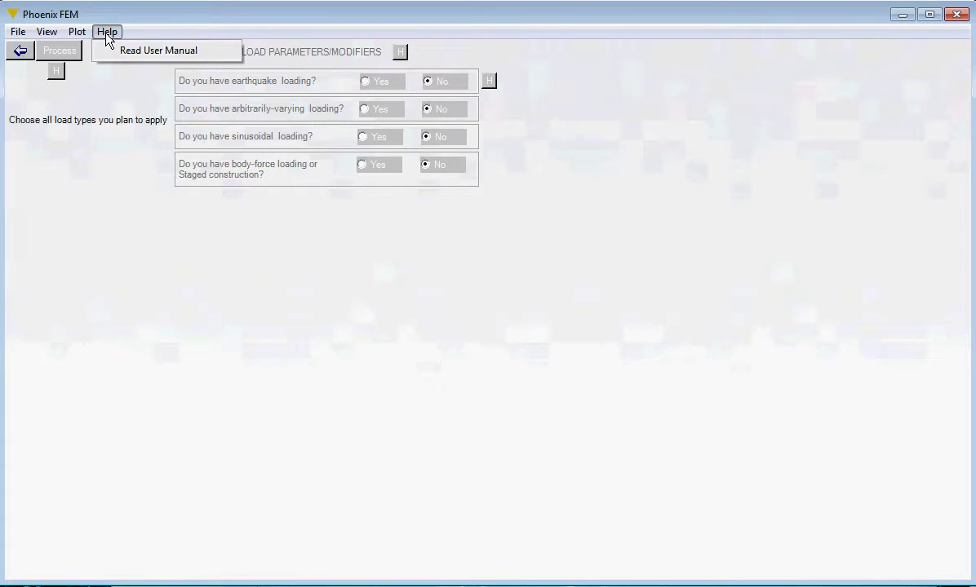
left_click(341, 325)
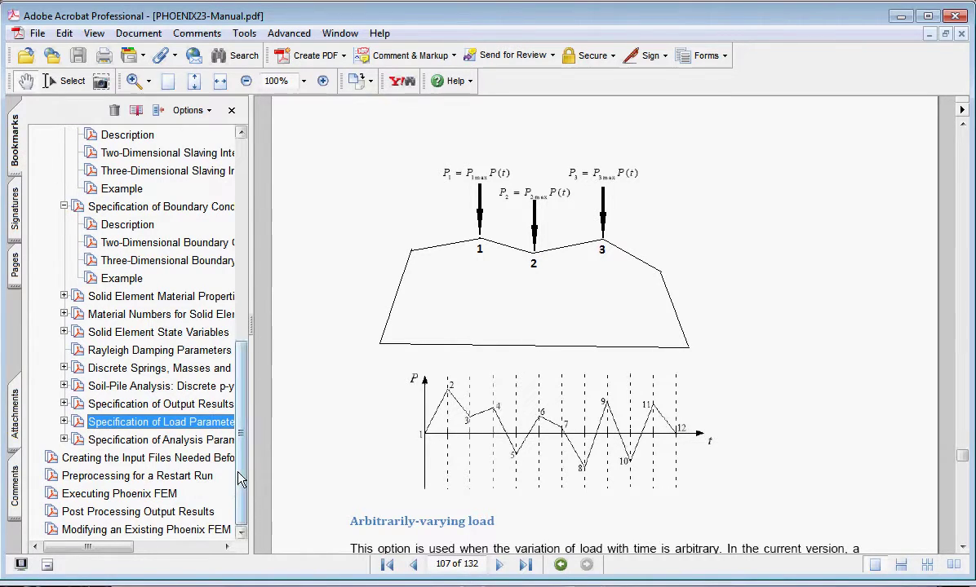
left_click_drag(241, 441, 243, 504)
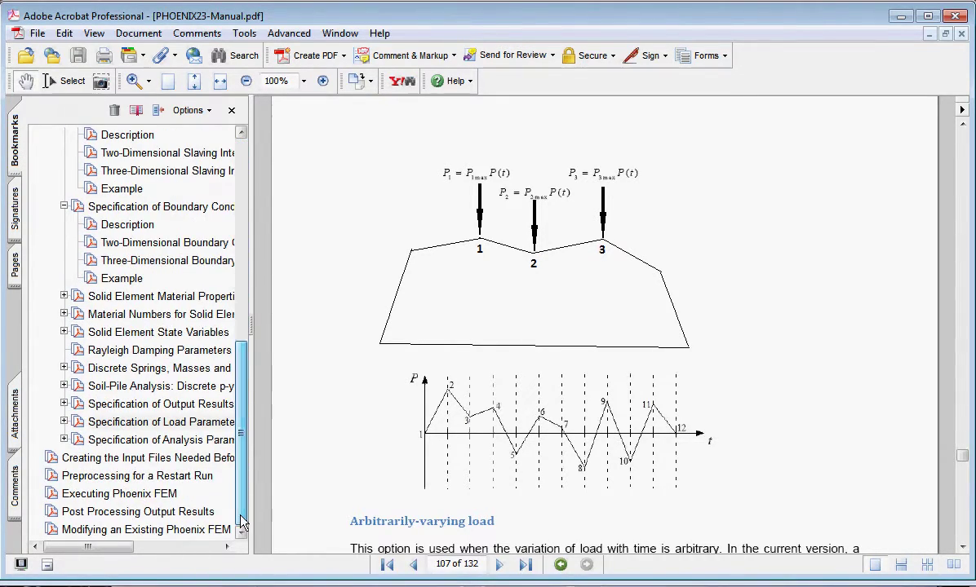
left_click(151, 422)
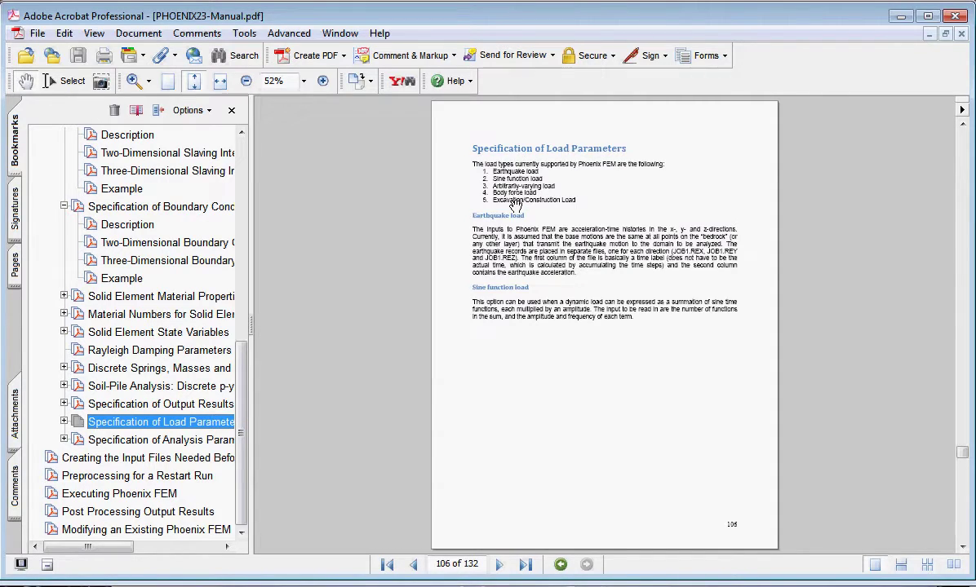
left_click(963, 547)
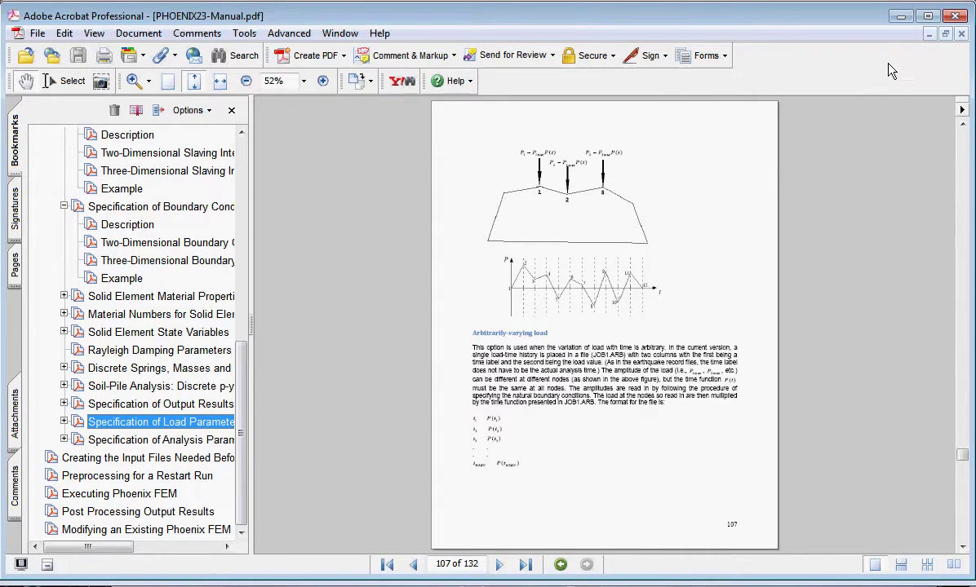
left_click(898, 17)
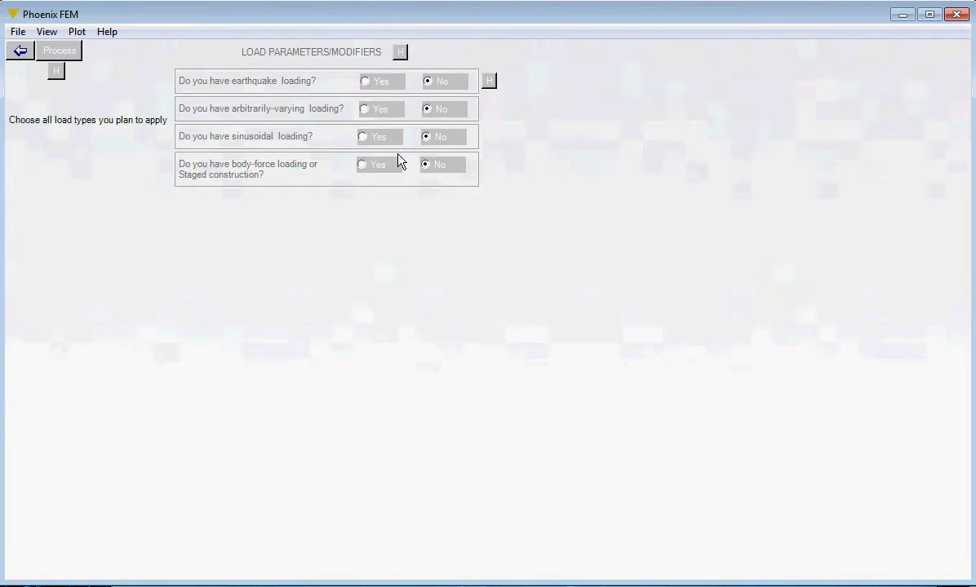
- Enable arbitrarily-varying loading with a modification factor F of 1 and 2 records in the ARB file
left_click(364, 110)
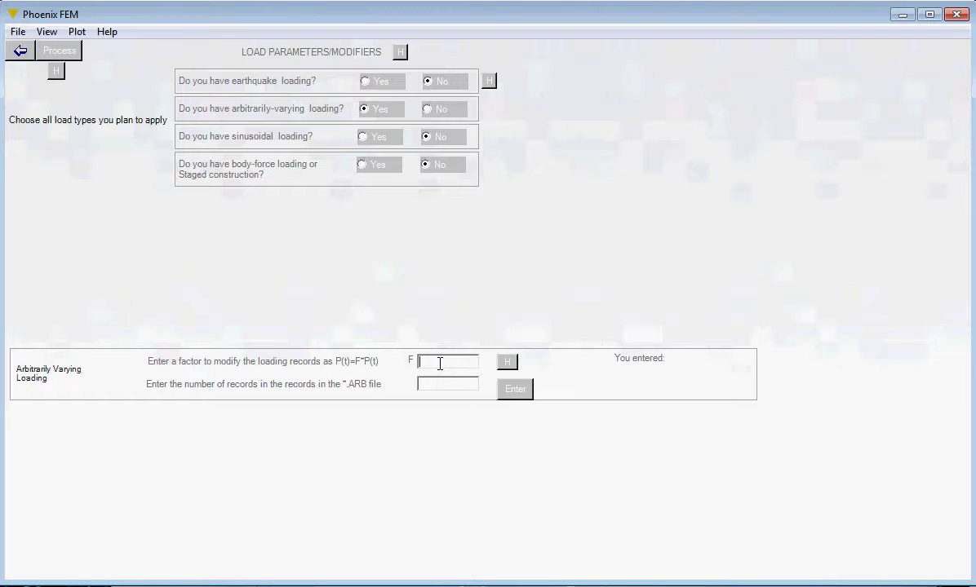
type("1")
type("2")
left_click(518, 390)
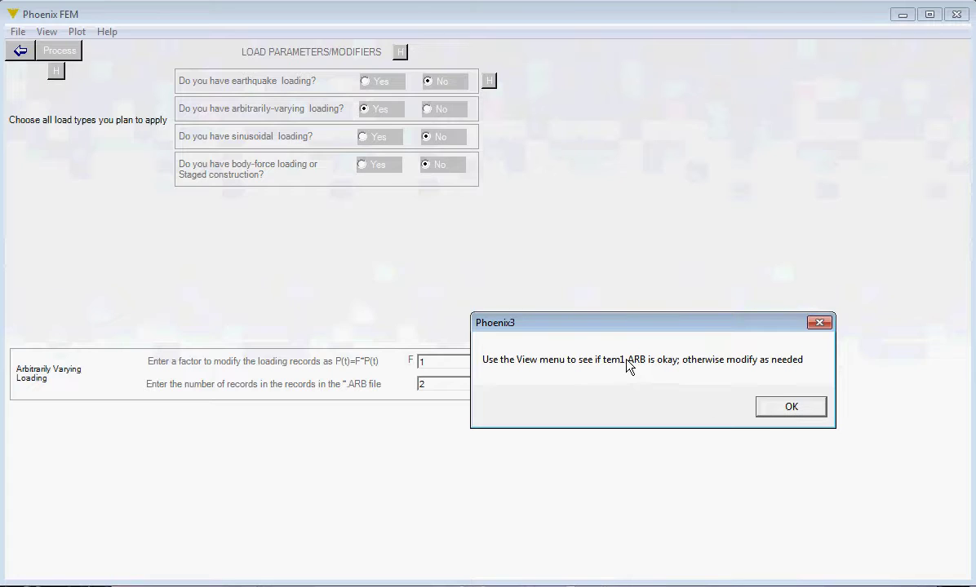
left_click(790, 407)
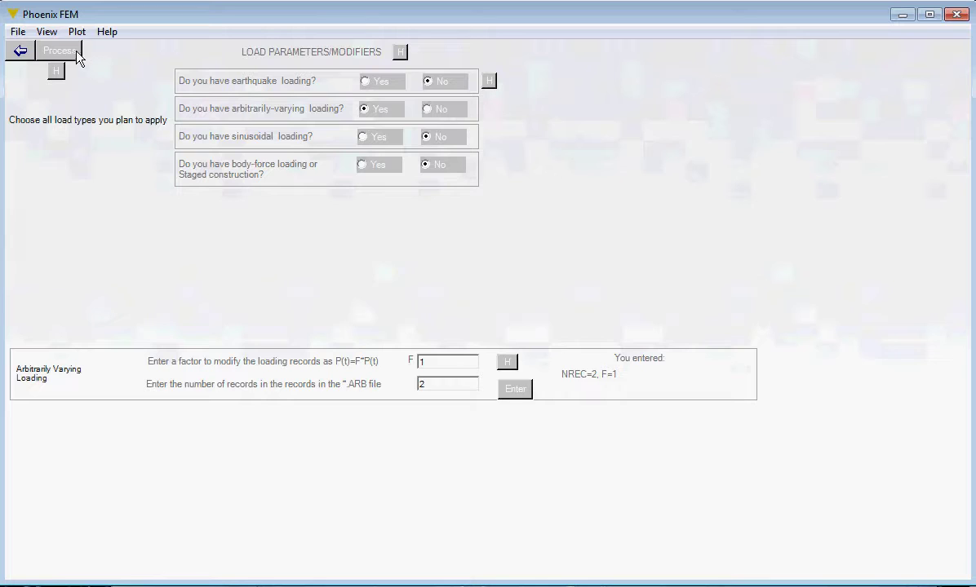
- Inspect the job's load history input file tem1.ARB, and close it with the input file list
left_click(46, 33)
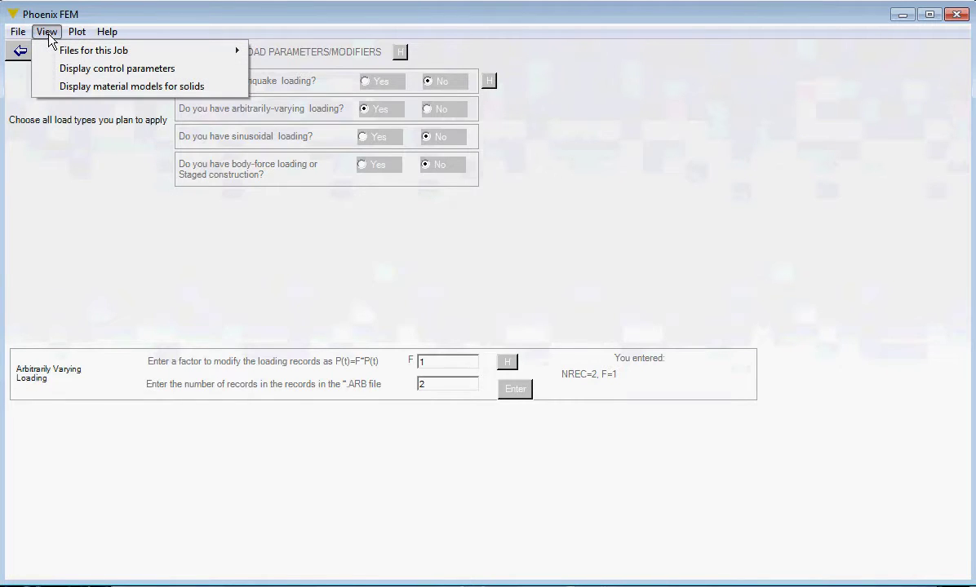
mouse_move(62, 52)
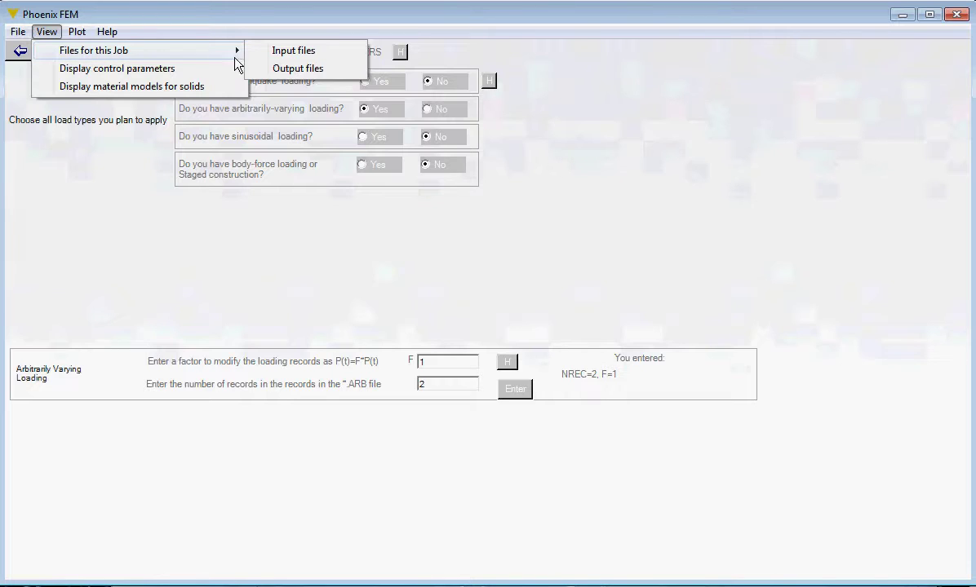
left_click(278, 50)
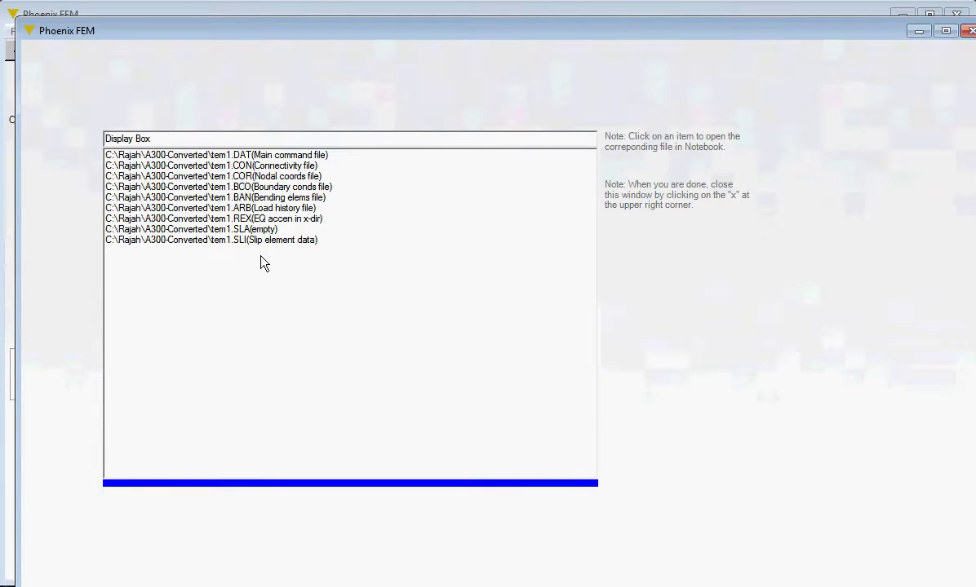
left_click(242, 208)
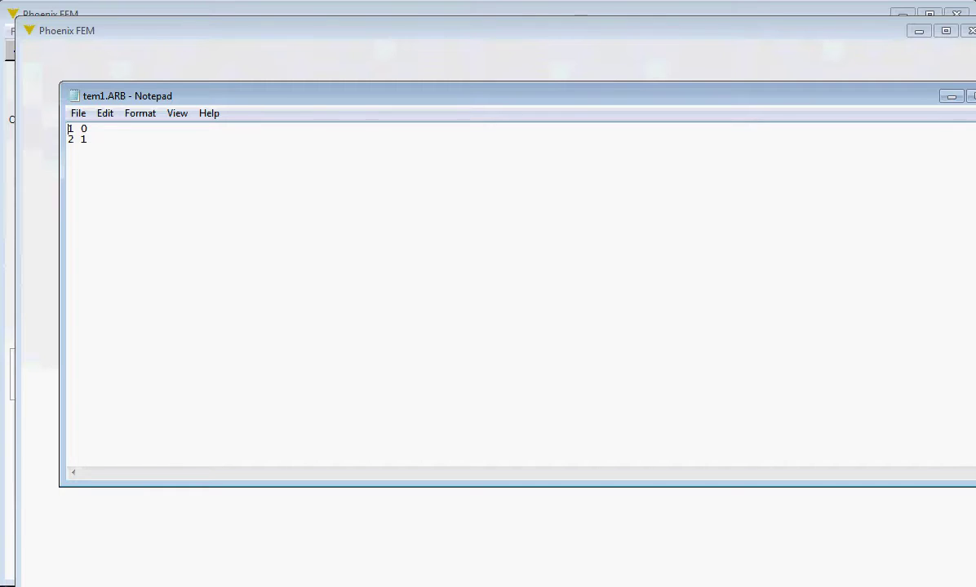
key("alt+F4")
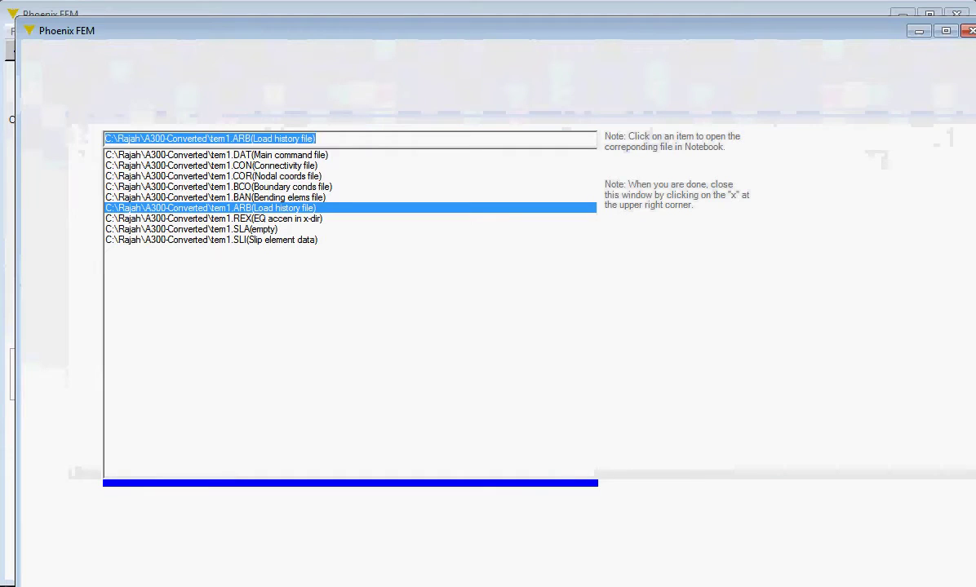
left_click(970, 32)
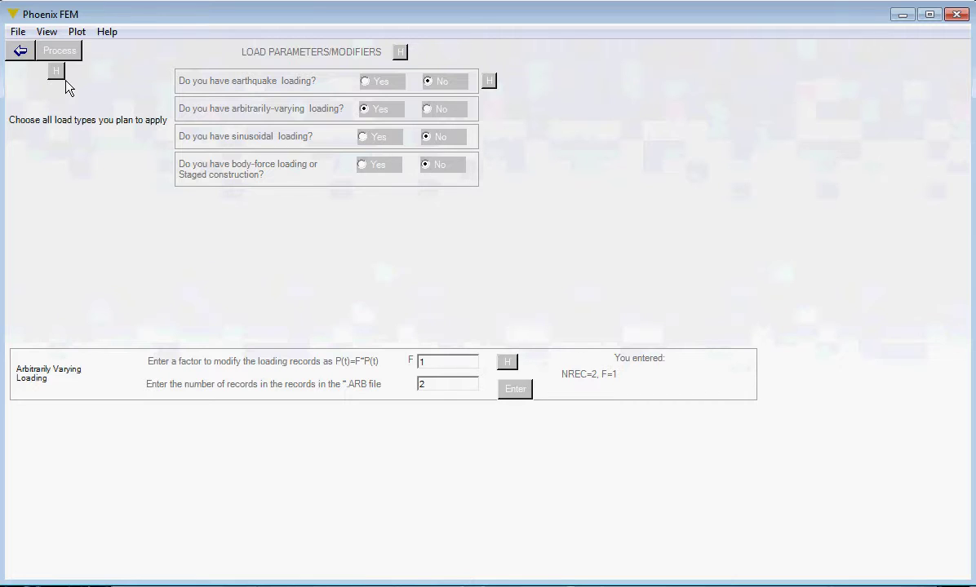
- Process the load parameters, return to the preprocess overview and save the job
left_click(62, 50)
left_click(21, 51)
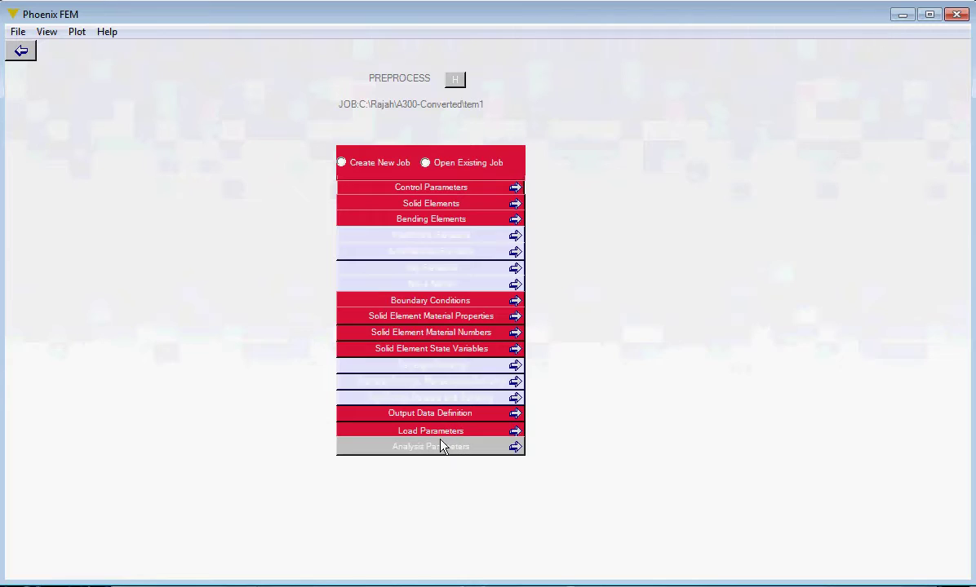
left_click(18, 31)
left_click(45, 52)
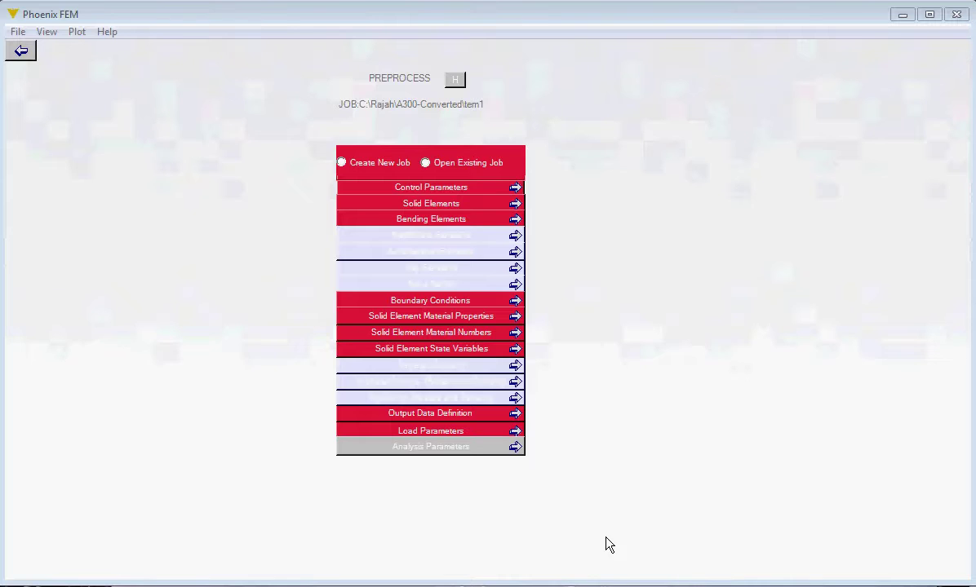
- Choose regular analysis in the analysis parameters and consult the table of load segment parameters in title.pdf
left_click(458, 451)
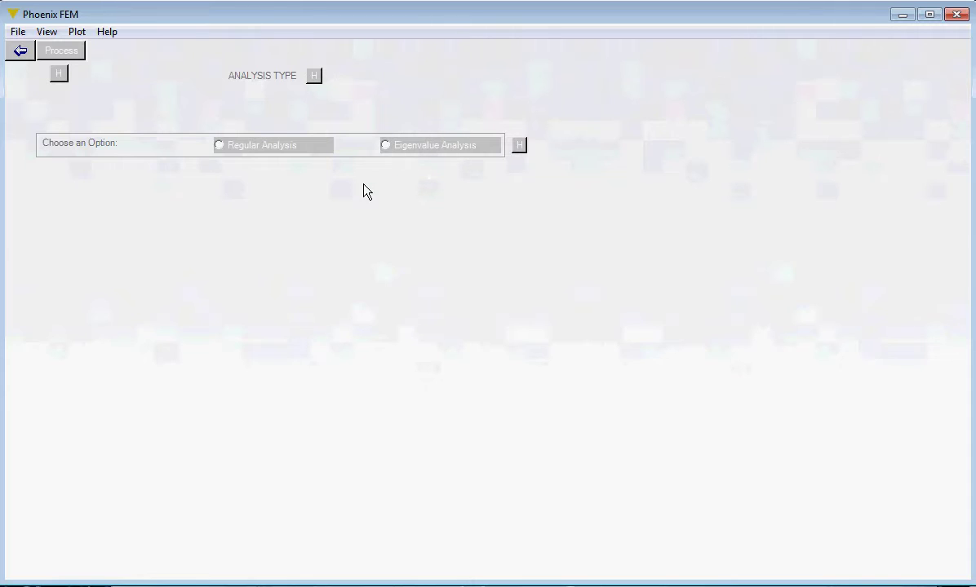
left_click(219, 147)
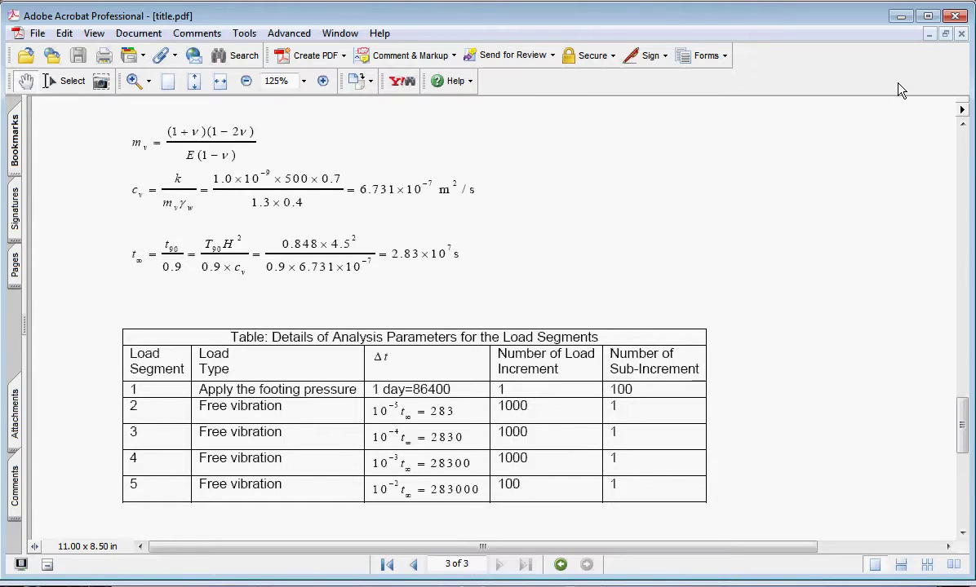
left_click(901, 17)
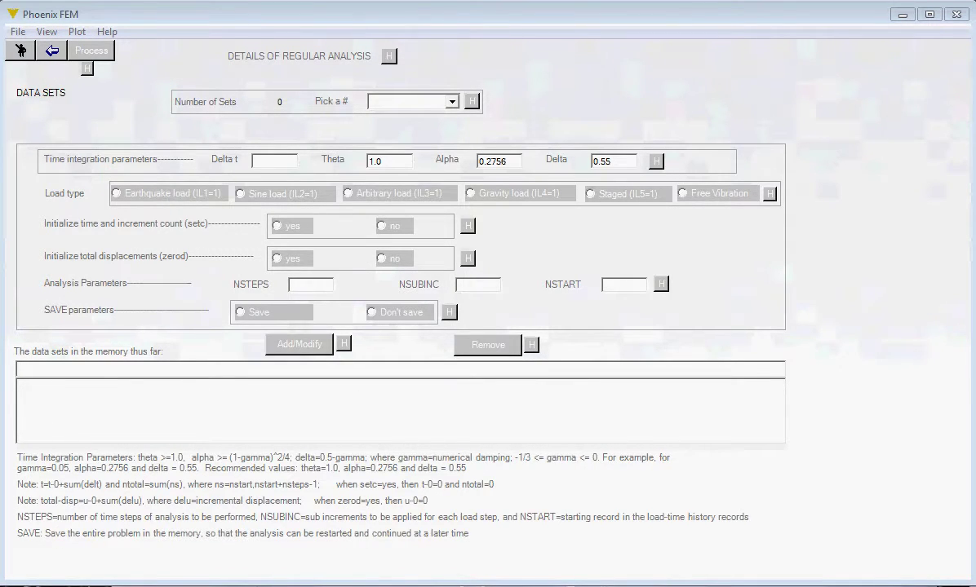
- Add a new arbitrary-load data set with Delta t 86400, NSTEPS 1, NSUBINC 100, NSTART 1, no initialization of time or displacements, and no saving
left_click(452, 103)
left_click(409, 119)
left_click(292, 162)
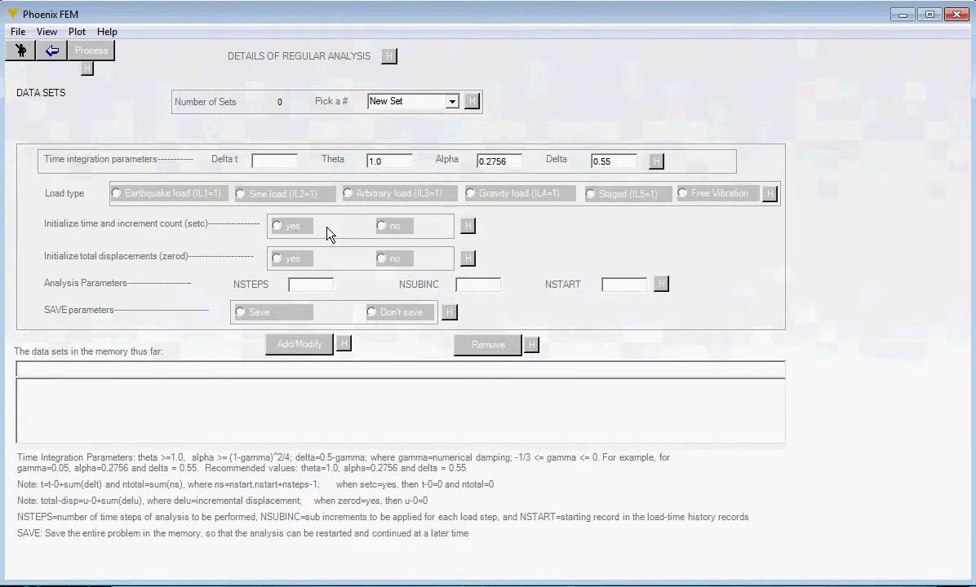
type("86400")
left_click(302, 285)
type("1100")
left_click(621, 284)
type("1")
left_click(311, 347)
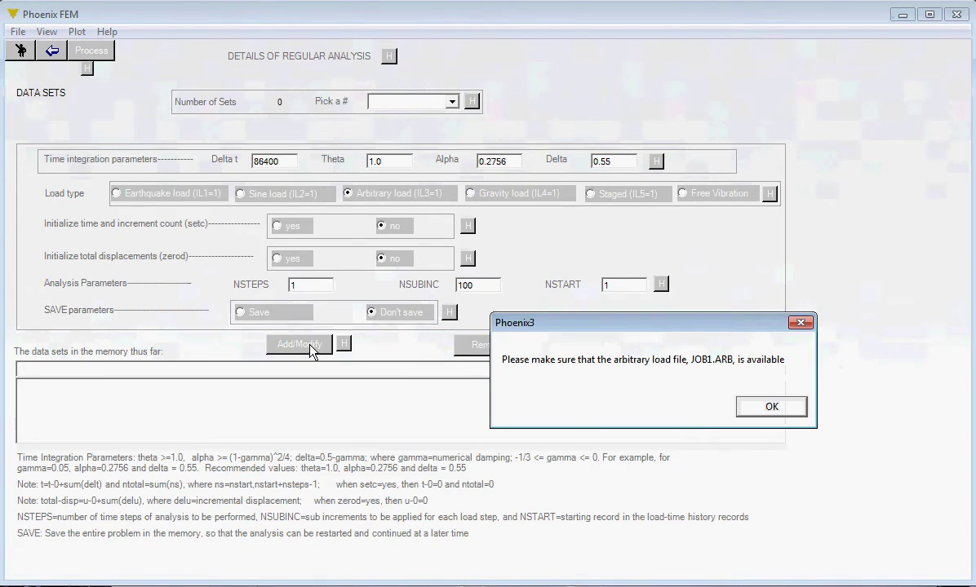
left_click(771, 407)
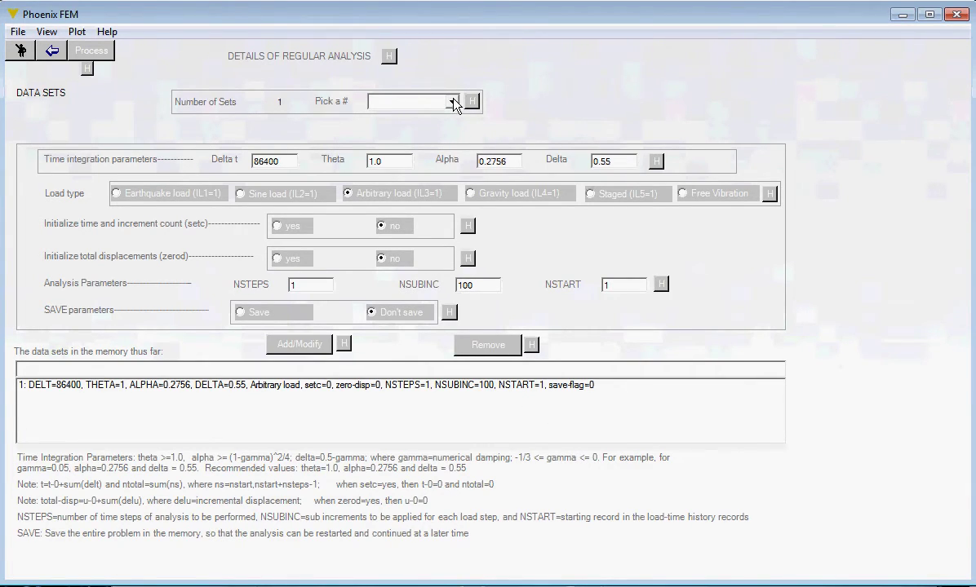
- Add a second data set with free vibration as load type, Delta t 283 and NSTEPS 1000
left_click(426, 101)
left_click(402, 128)
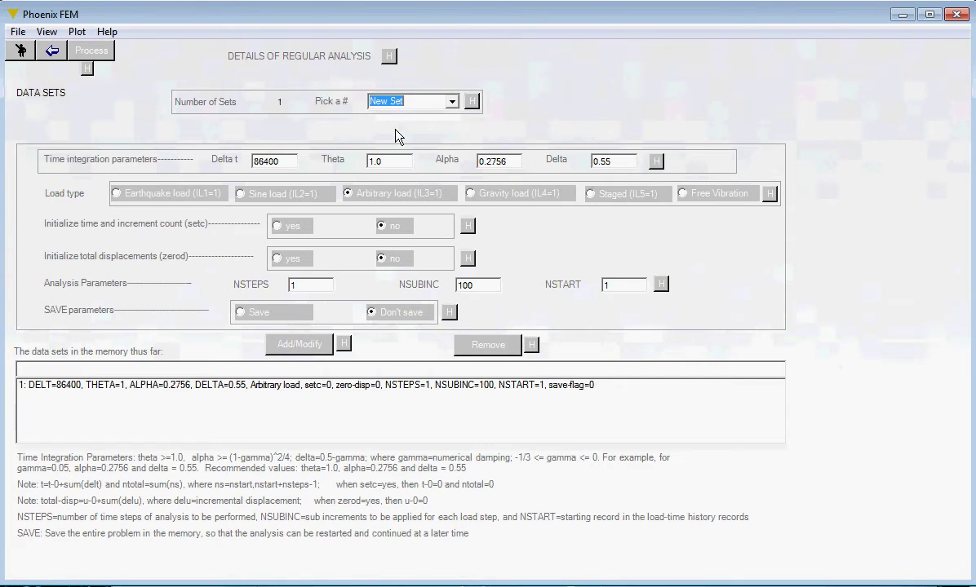
double_click(269, 160)
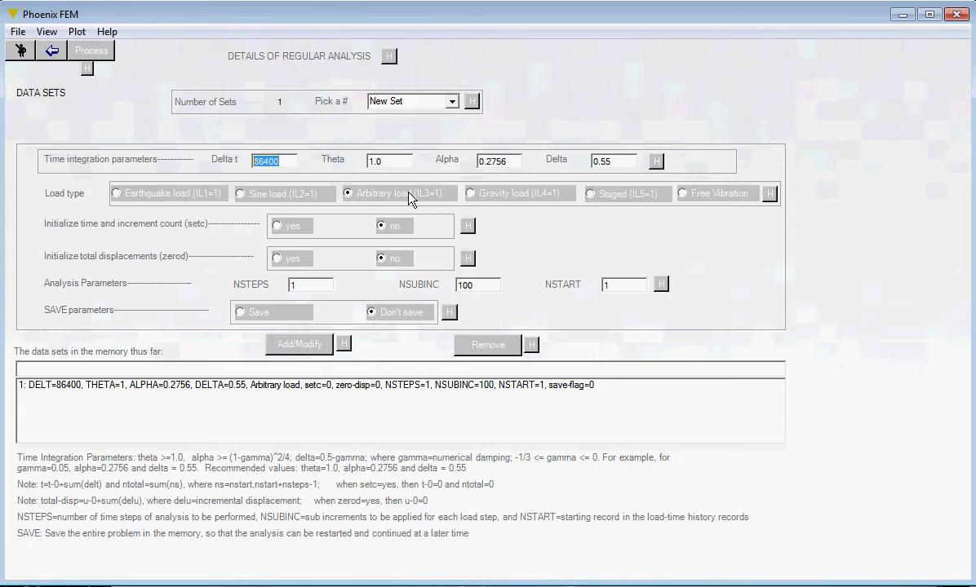
type("283")
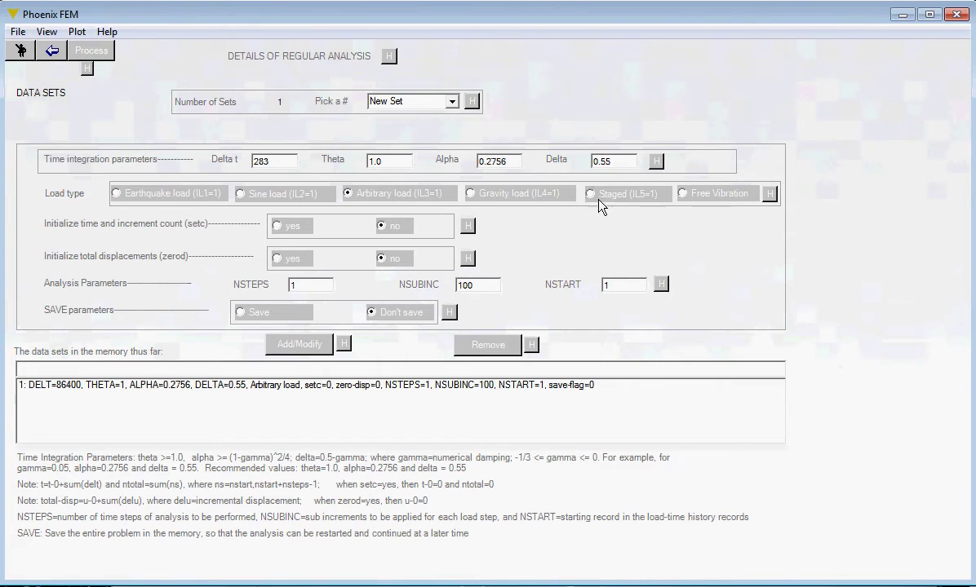
left_click(684, 197)
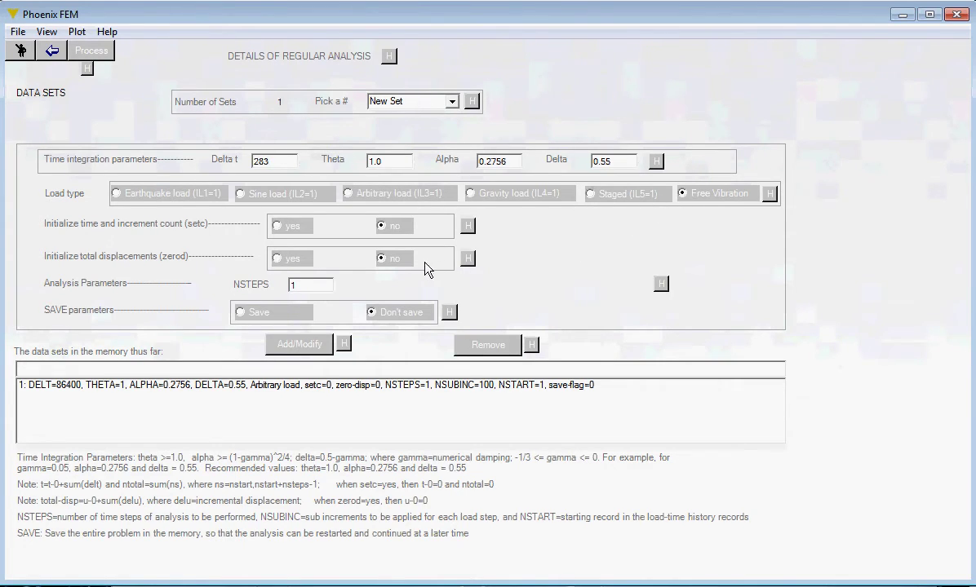
left_click_drag(306, 285, 286, 285)
left_click(314, 346)
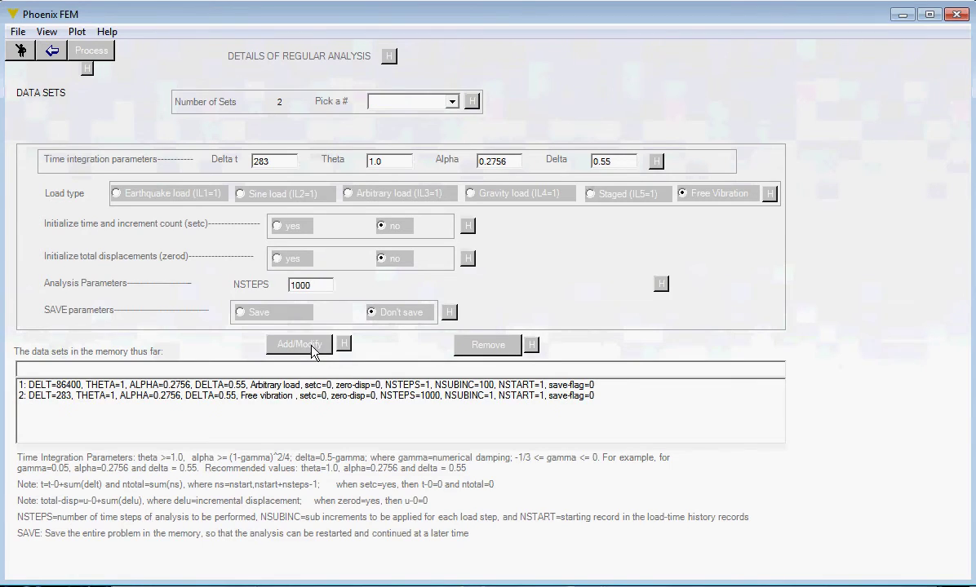
- Add a third free-vibration data set with Delta t 2830, keeping NSTEPS at 1000
left_click(451, 101)
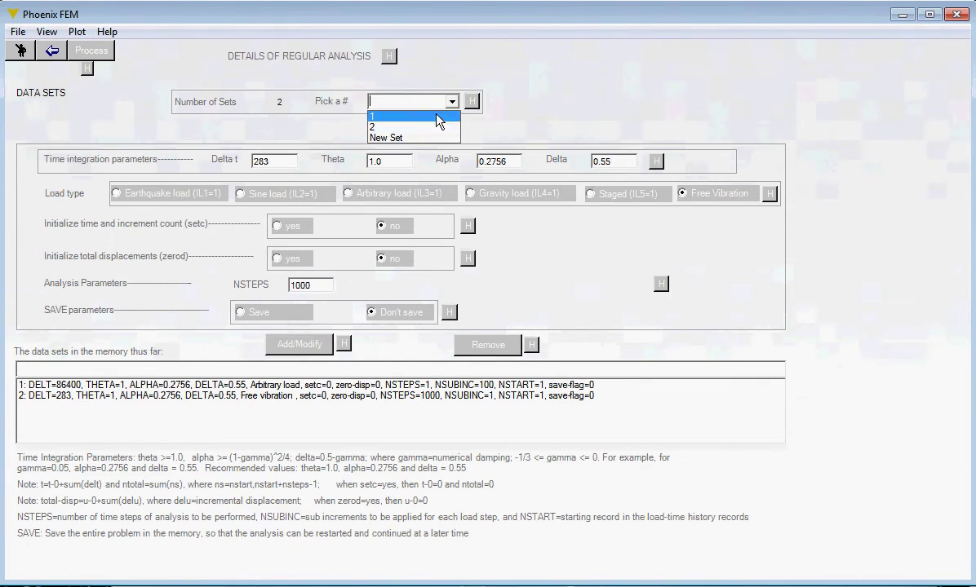
left_click(393, 137)
left_click(279, 162)
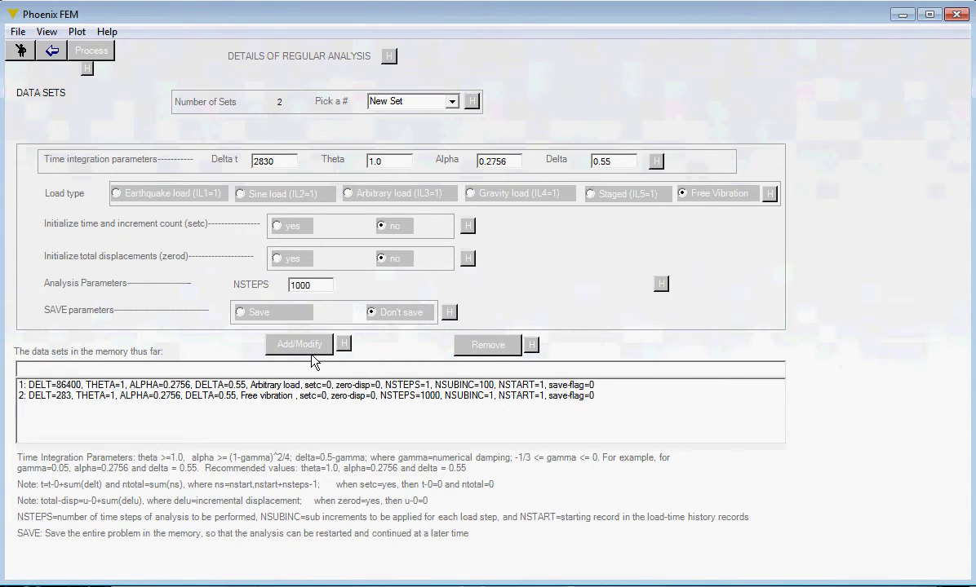
left_click(294, 337)
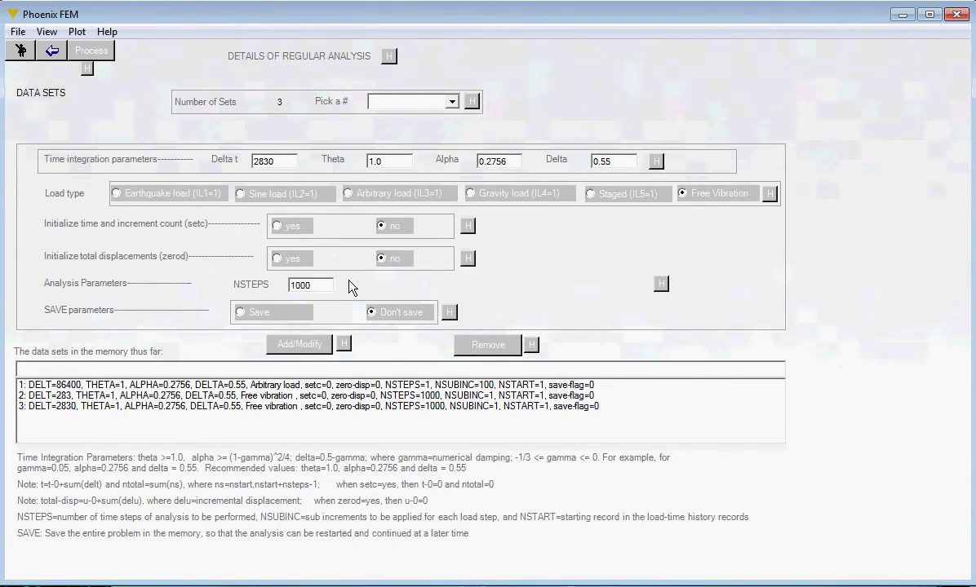
- Add a fourth free-vibration data set with Delta t 28300, keeping the other parameters
left_click(451, 101)
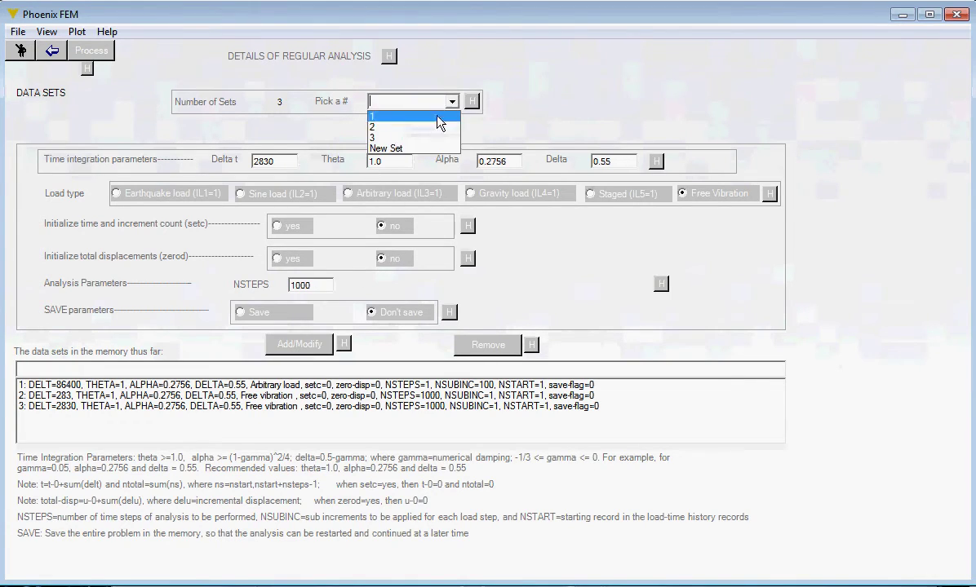
left_click(371, 148)
left_click(286, 160)
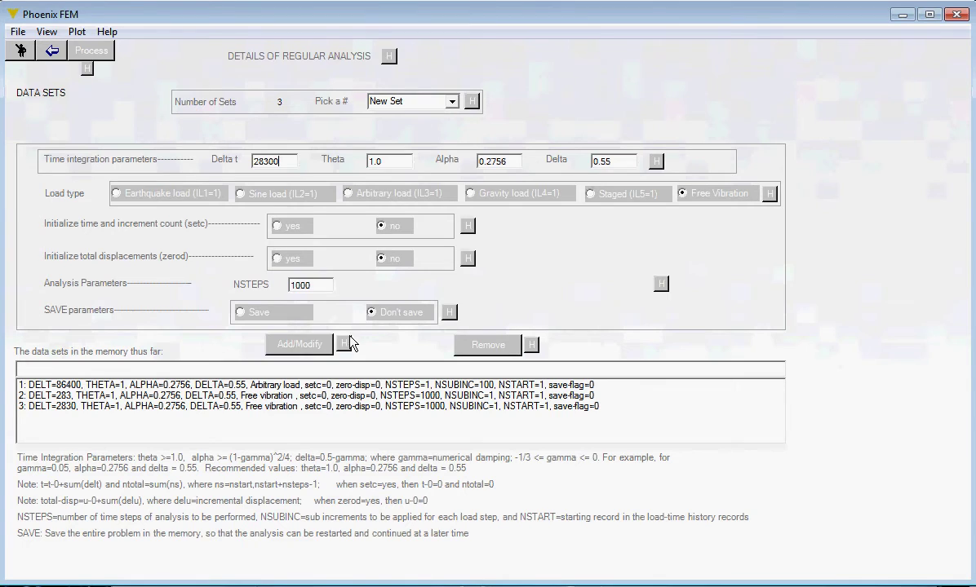
left_click(311, 345)
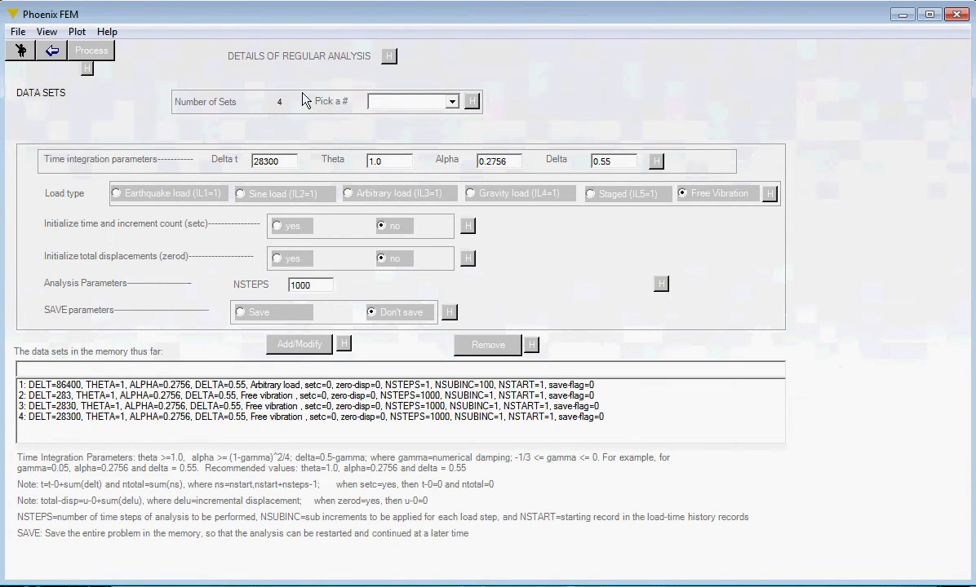
- Add a fifth free-vibration data set with Delta t 283000, keeping the other parameters
left_click(420, 102)
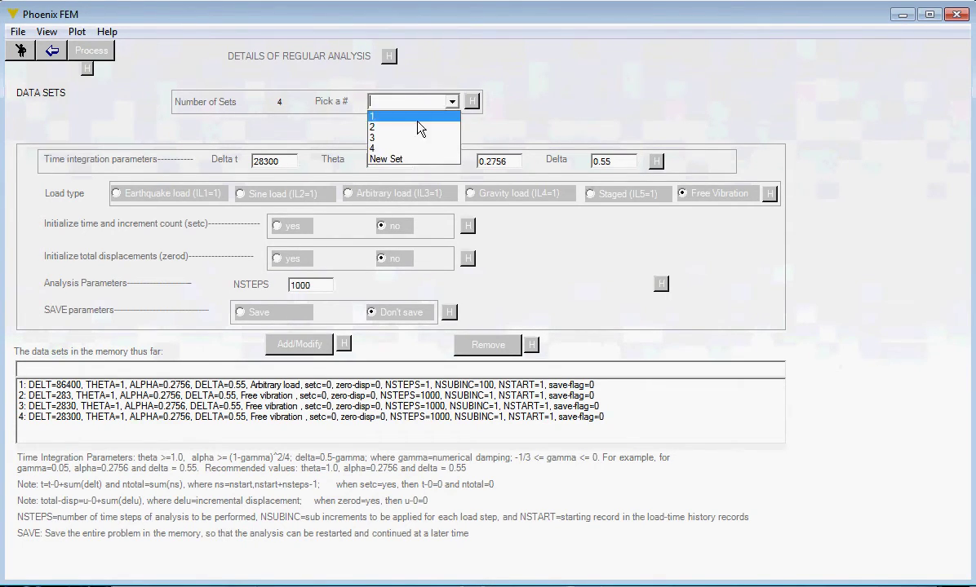
left_click(400, 160)
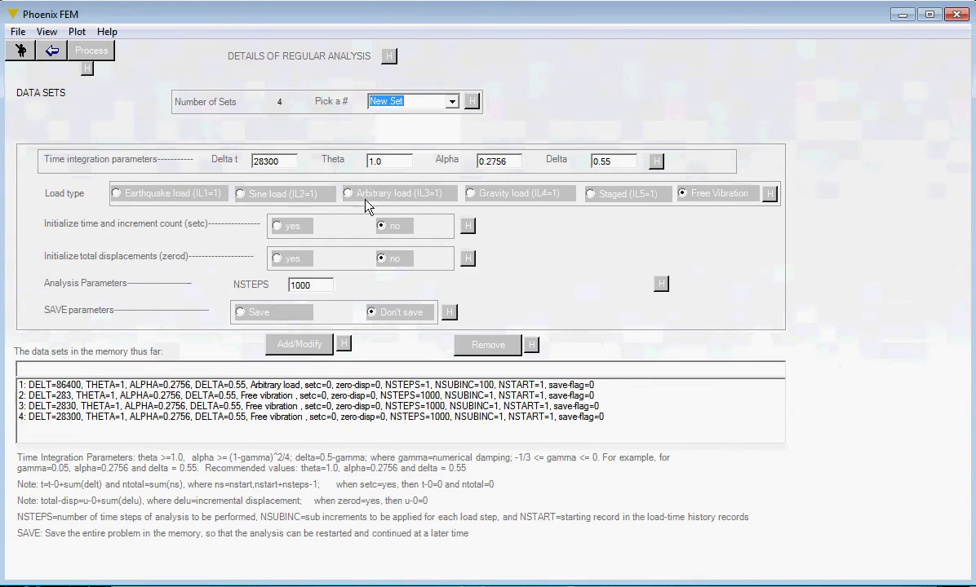
left_click(280, 163)
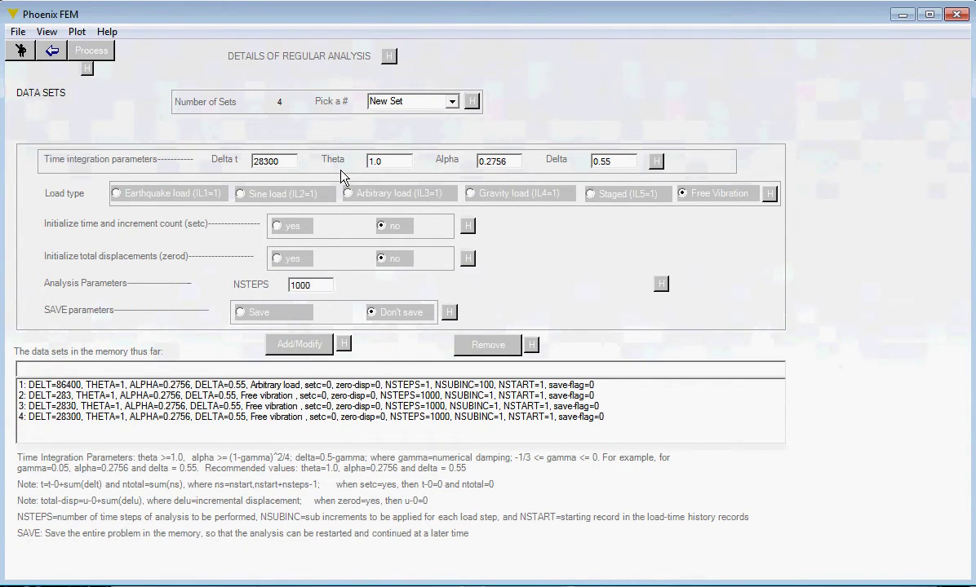
type("0")
left_click(310, 347)
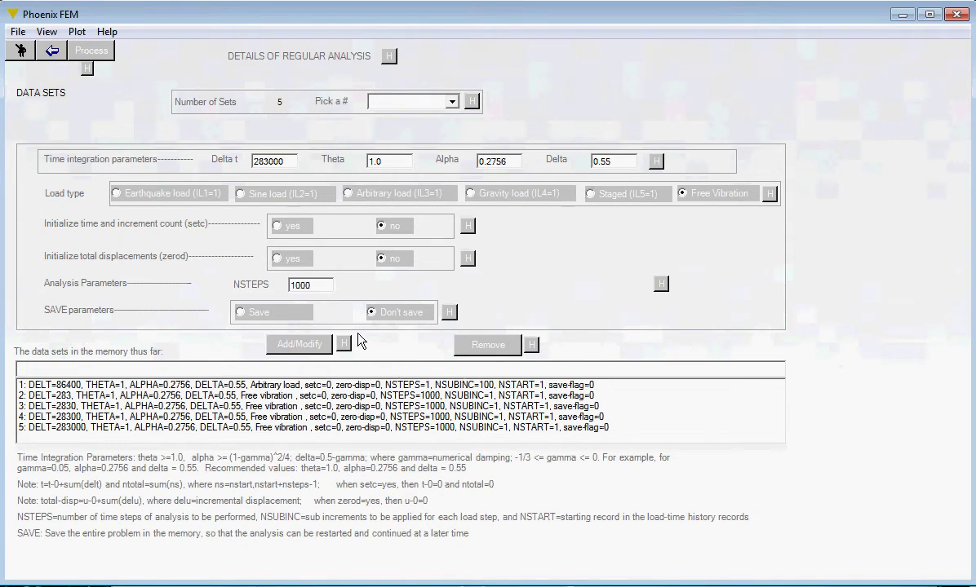
- Choose Save in the save parameters, process the regular analysis data, and save the job from the preprocess overview
left_click(240, 313)
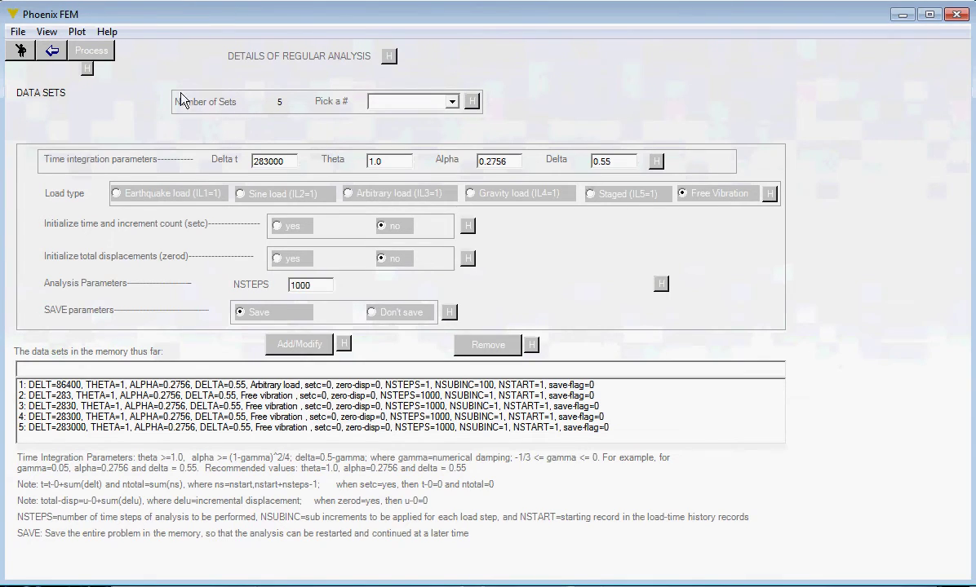
left_click(78, 50)
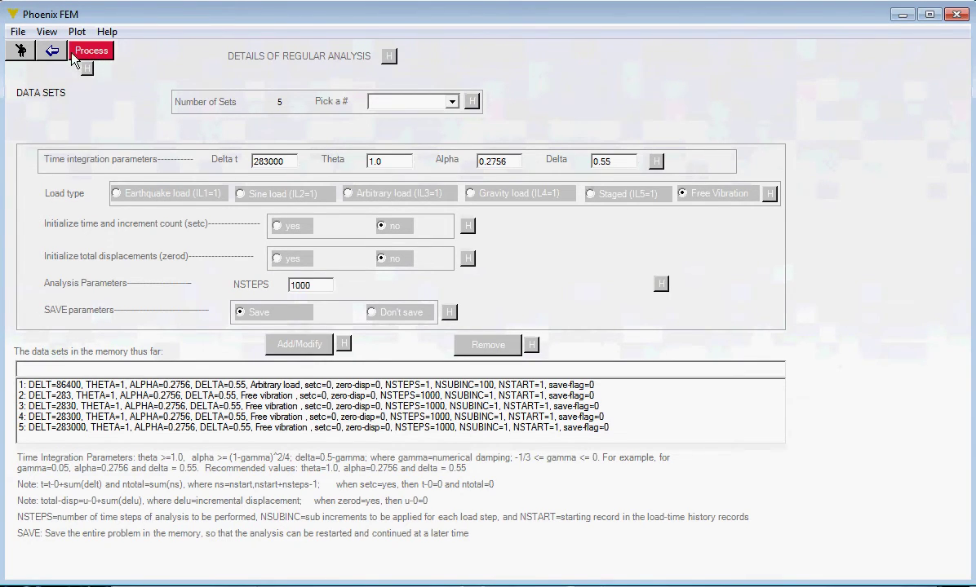
left_click(54, 51)
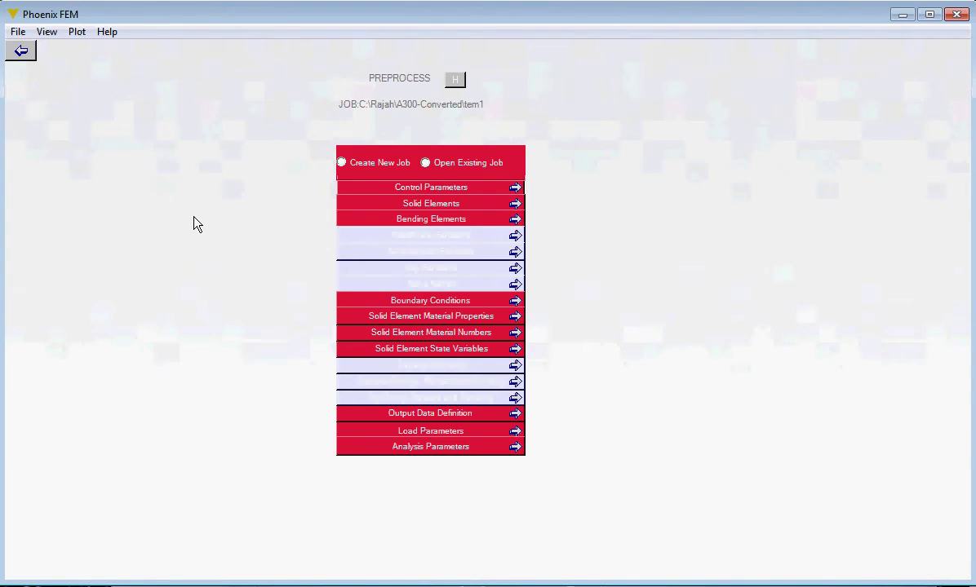
left_click(17, 31)
left_click(43, 51)
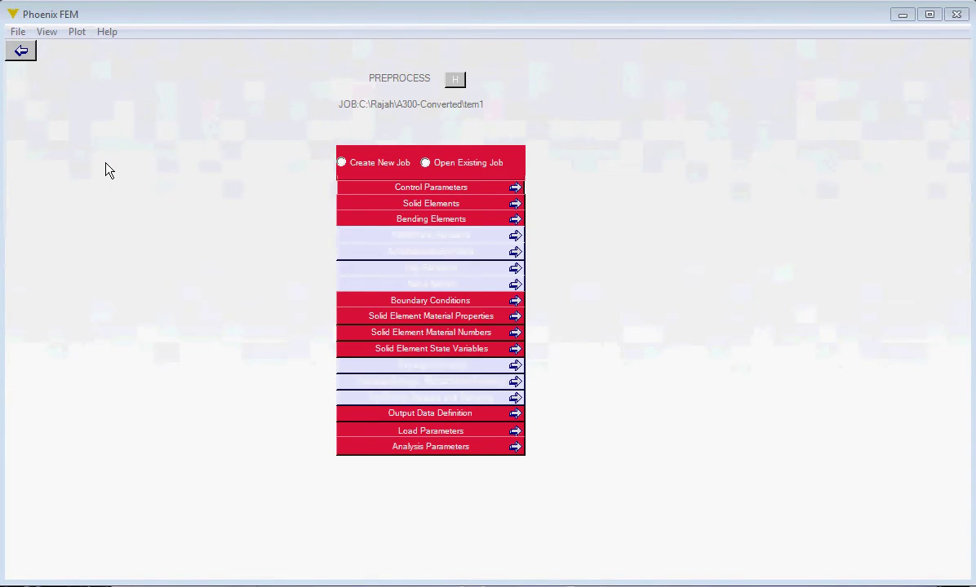
- Inspect the analysis data sets at the end of the main command file tem1.DAT, and close it with the input file list
left_click(47, 31)
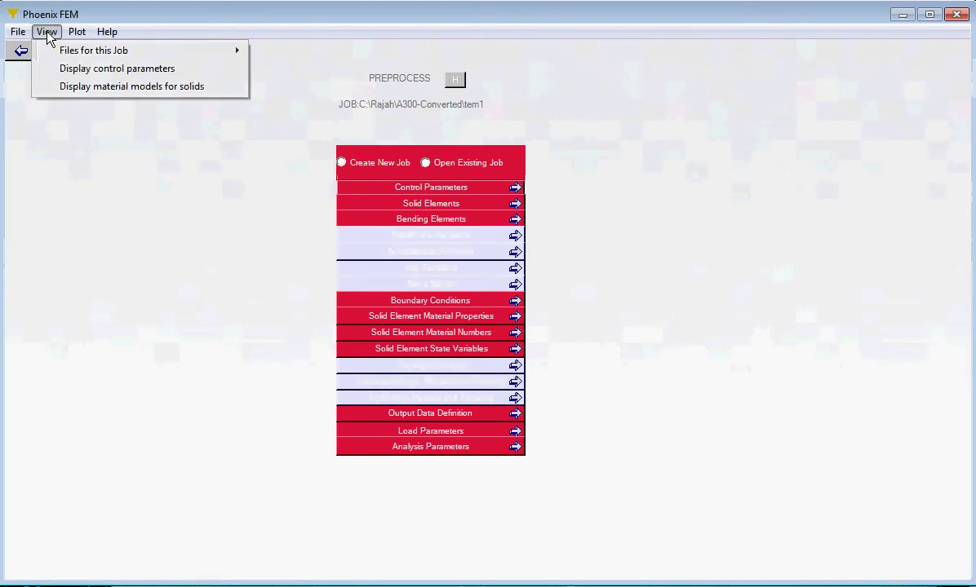
mouse_move(246, 52)
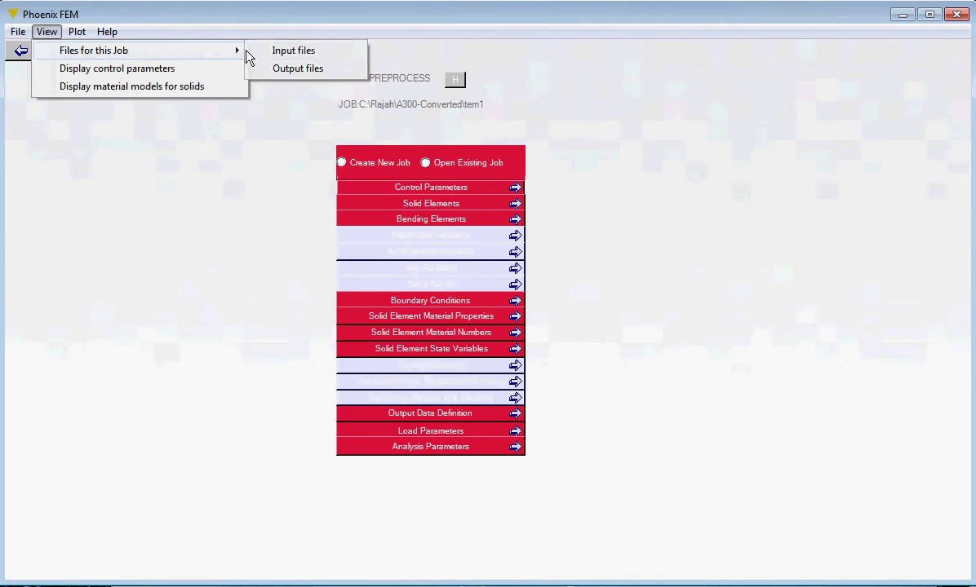
left_click(293, 51)
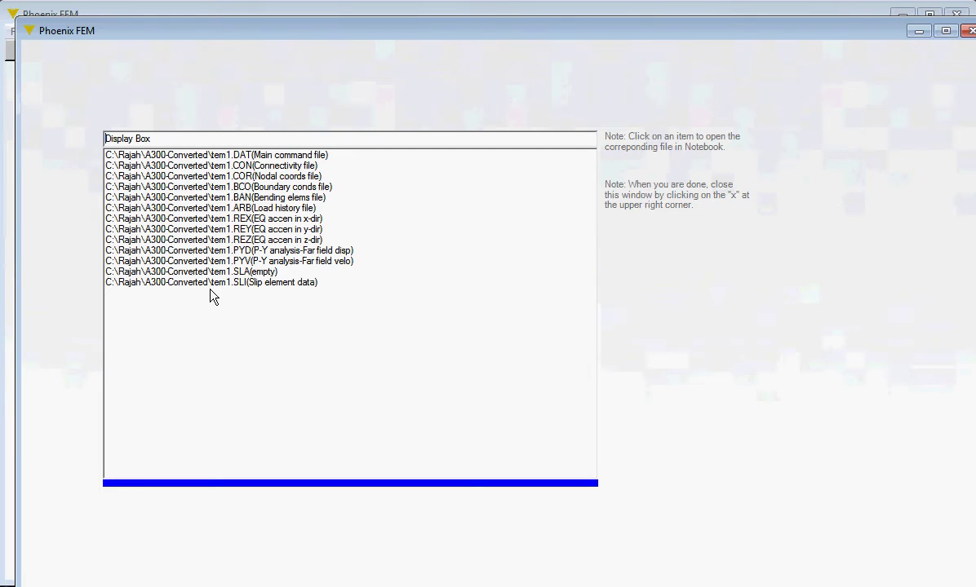
left_click(241, 156)
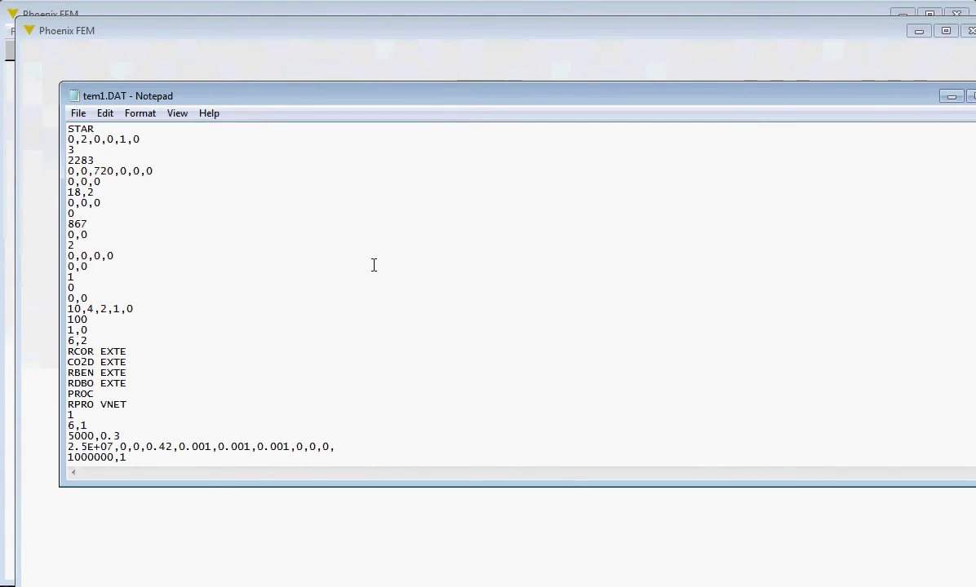
scroll(489, 294, "down", 1)
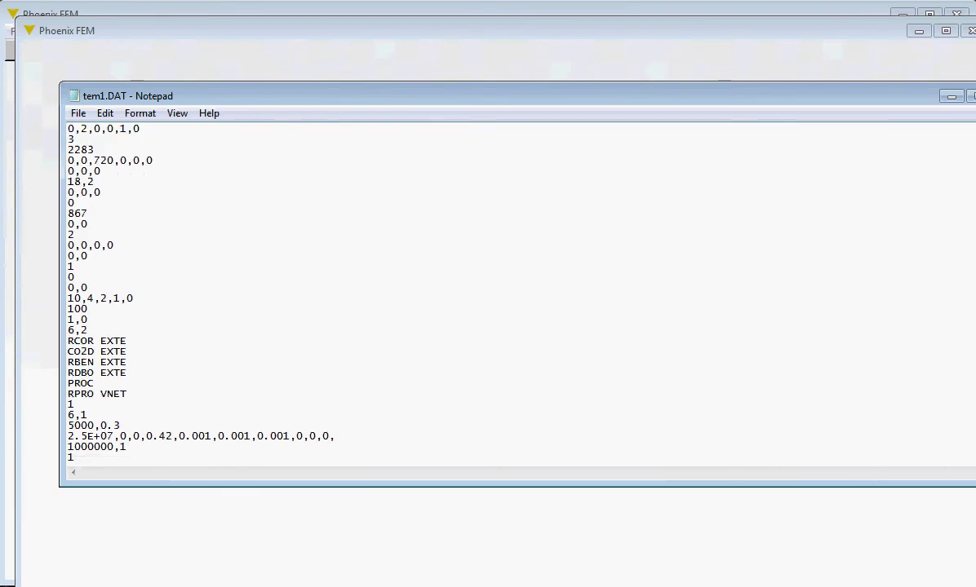
scroll(489, 293, "down", 20)
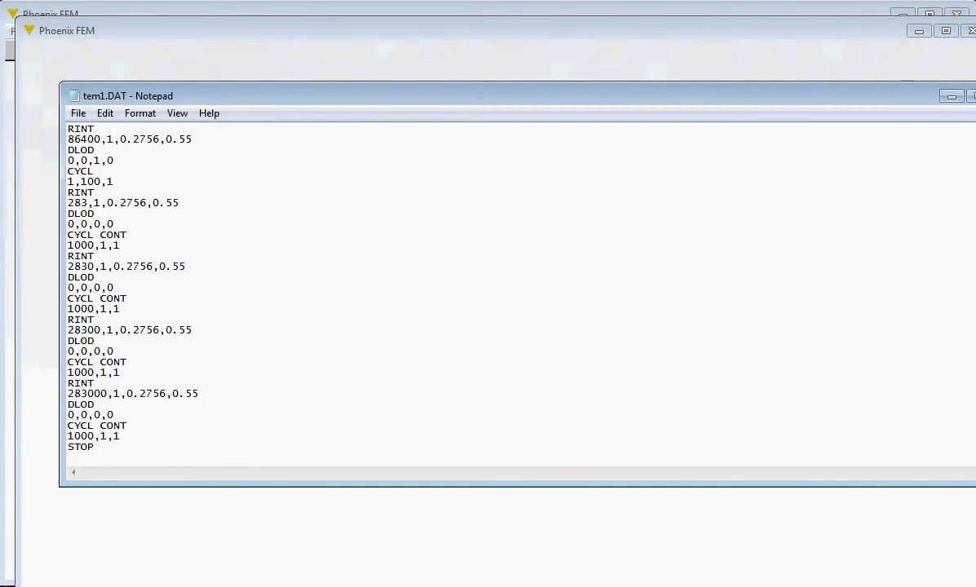
key("alt+F4")
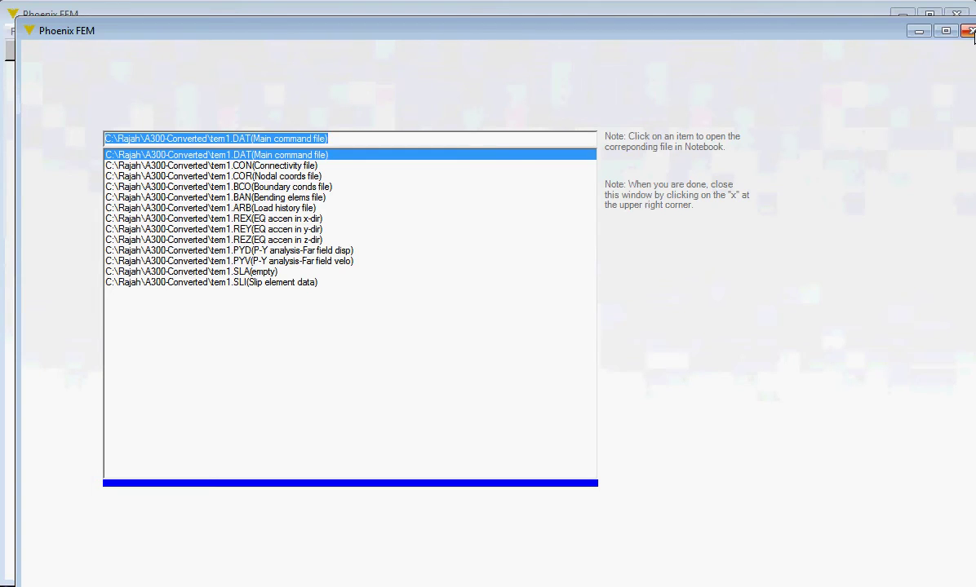
left_click(969, 31)
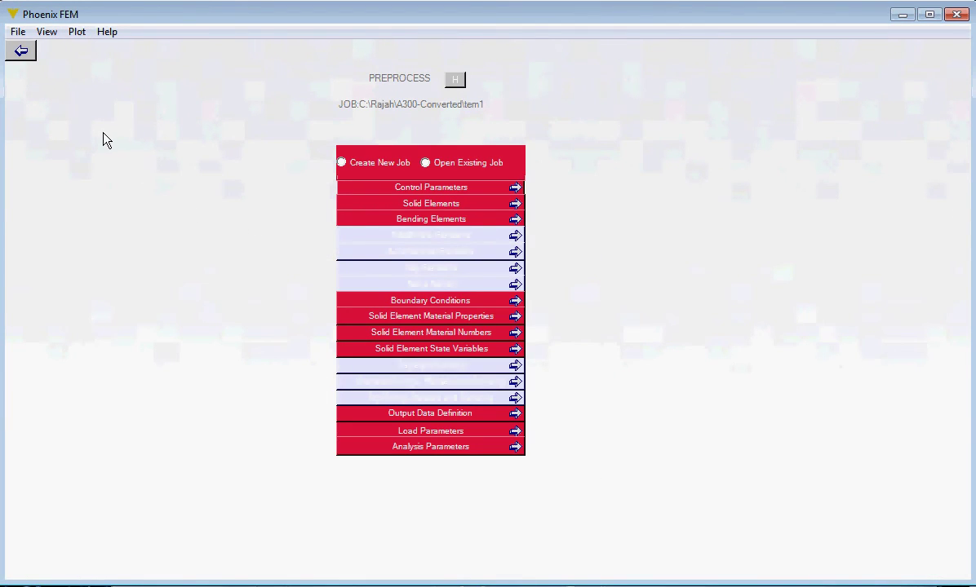
- Leave preprocessing and start executing PHOENIX for the tem1 job as the first job
left_click(23, 52)
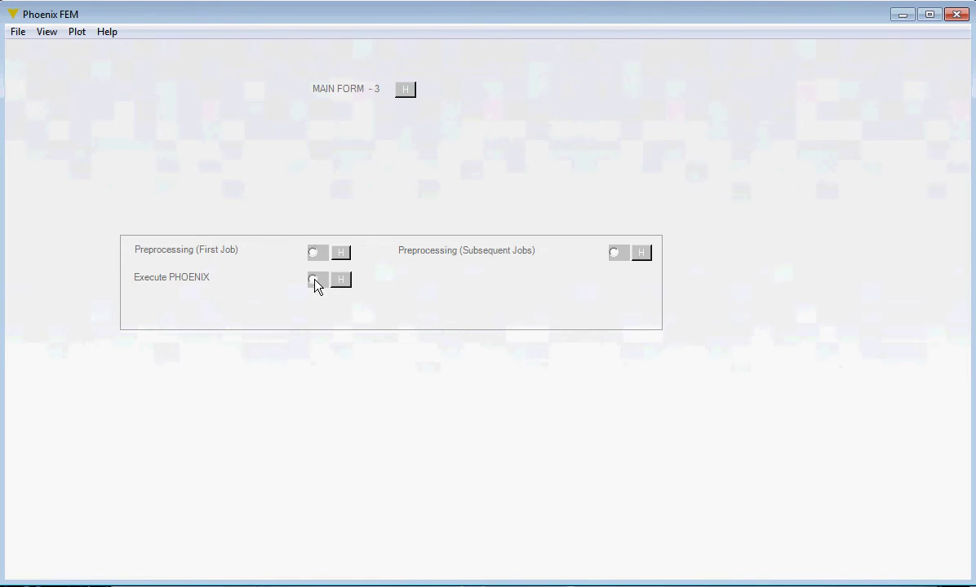
left_click(314, 281)
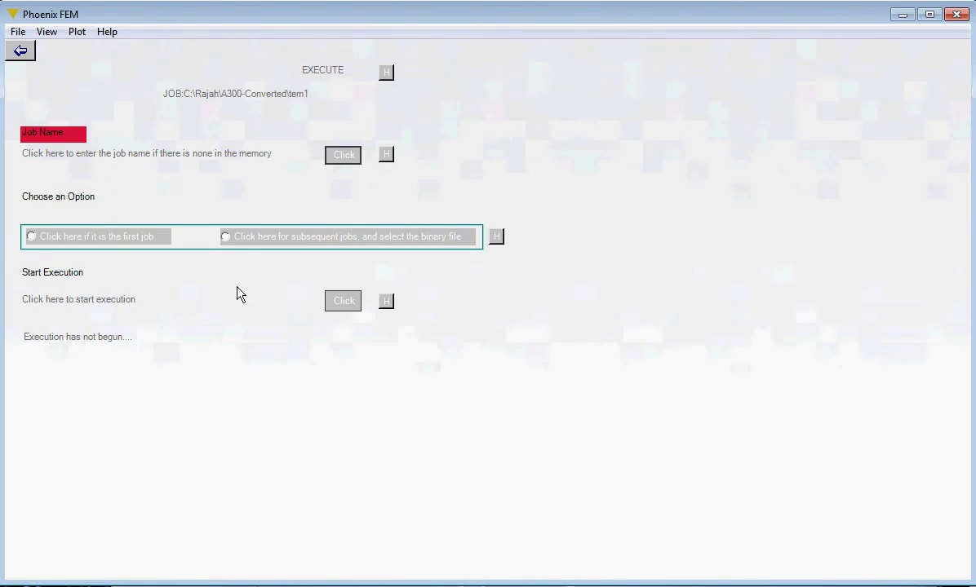
left_click(31, 237)
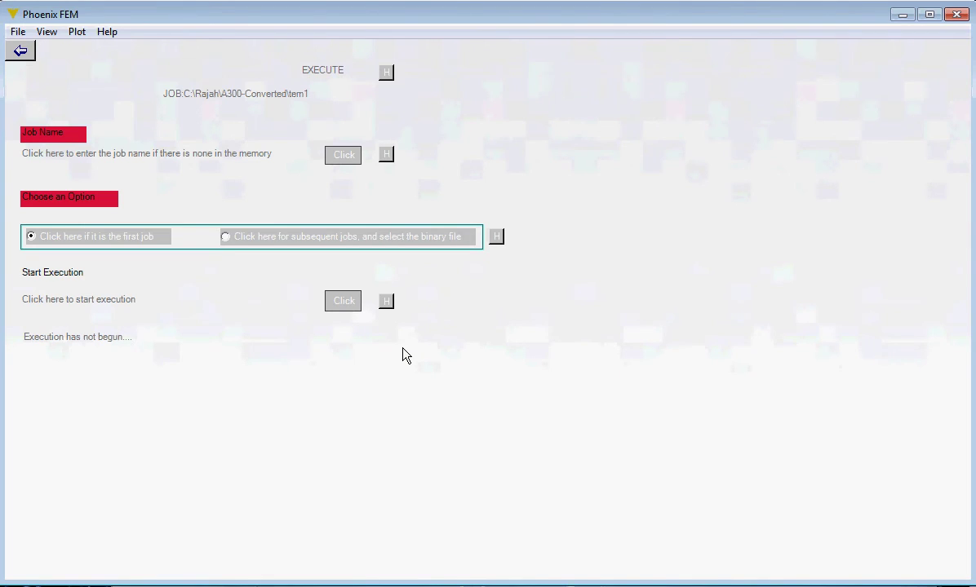
left_click(347, 303)
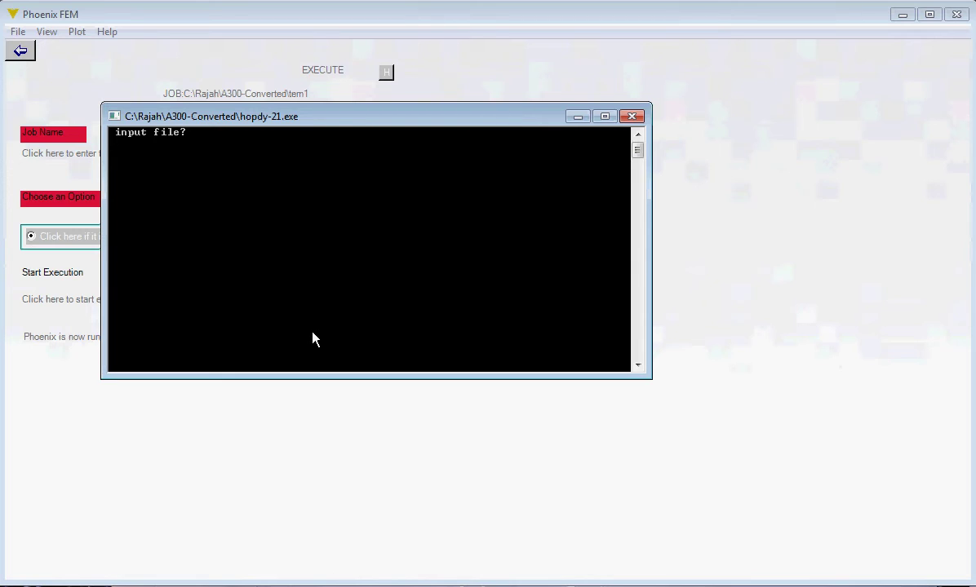
- Run the solver on input file TEM1 with command line control enabled, and agree to continue with arbitrary load segment 1
type("TEM1")
key("Return")
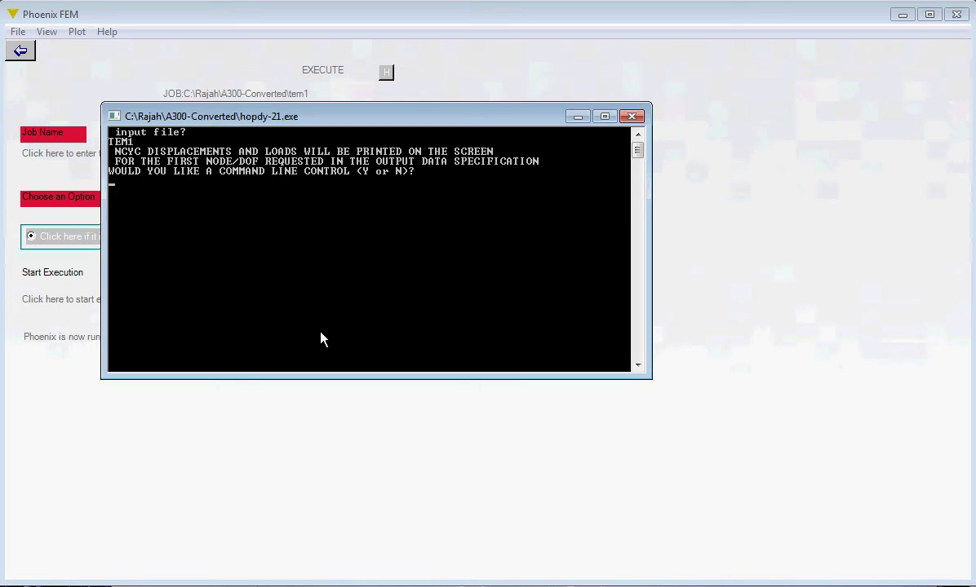
type("Y")
key("Return")
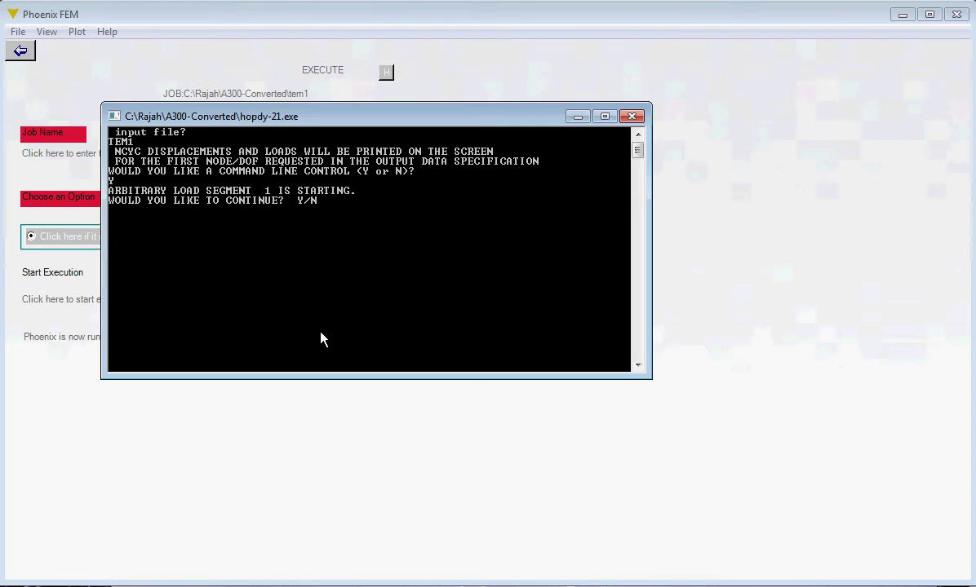
type("Y")
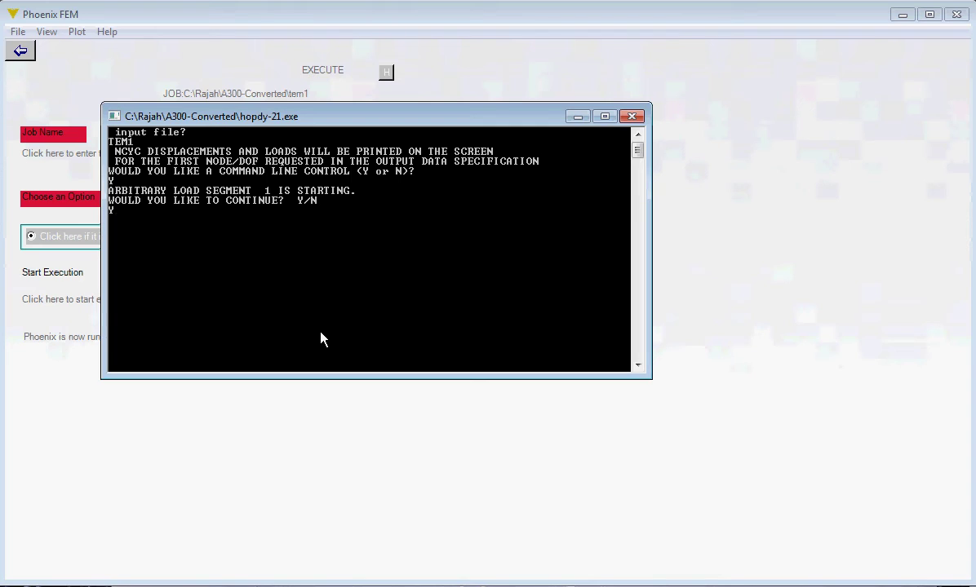